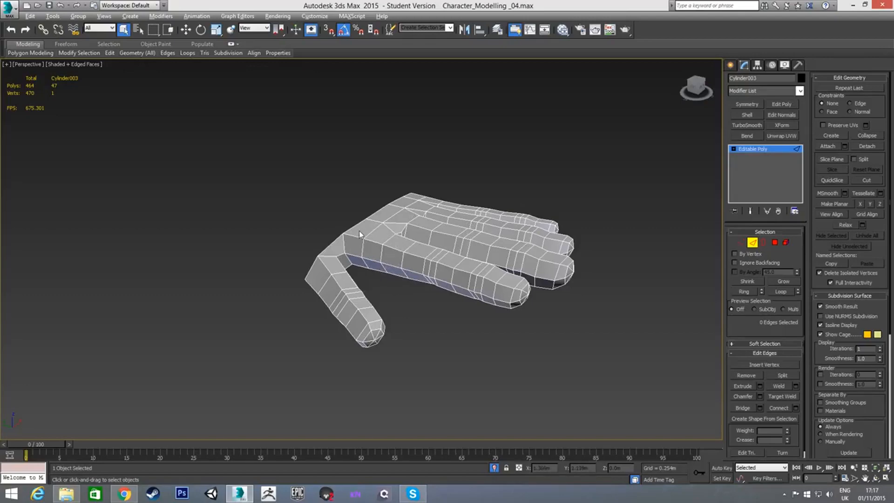
Step: In the bottom view, reposition the thumb's open-end vertices beside the palm to round out its base
alt+middle_drag(382, 231, 456, 236)
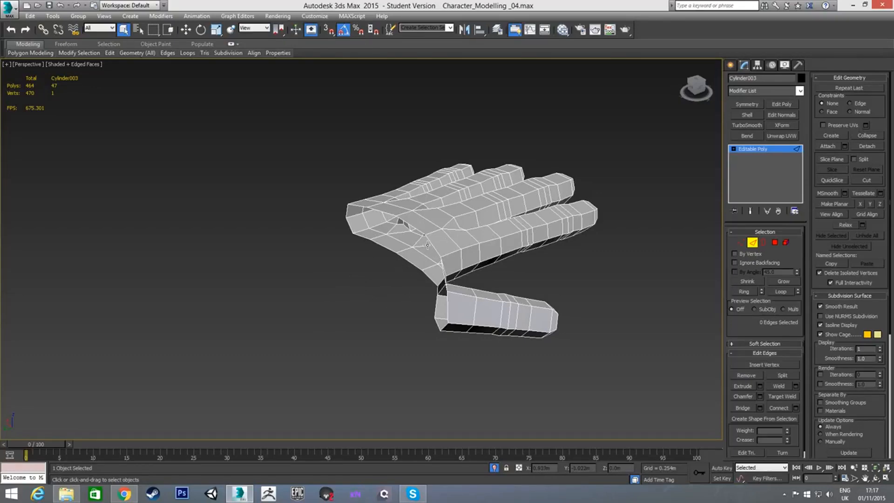
scroll(408, 251, up, 3)
mouse_move(401, 267)
middle_down()
mouse_move(431, 255)
mouse_move(415, 267)
middle_up()
key(f)
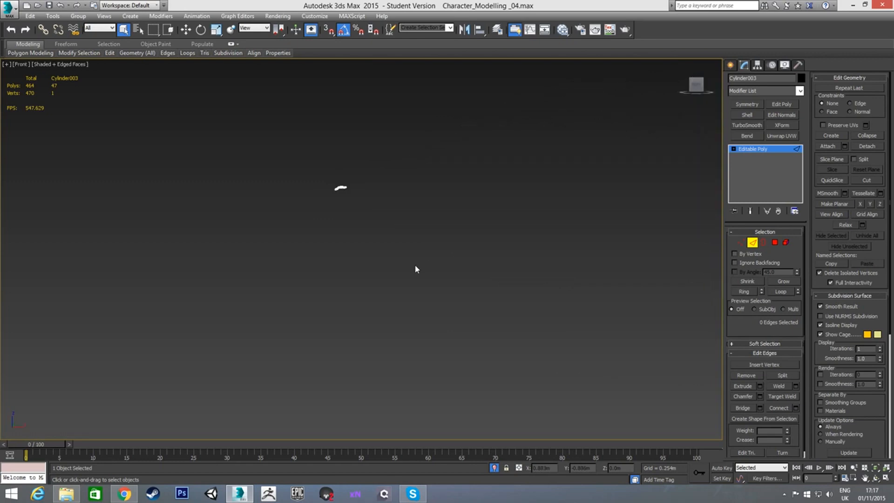
key(v)
click(420, 296)
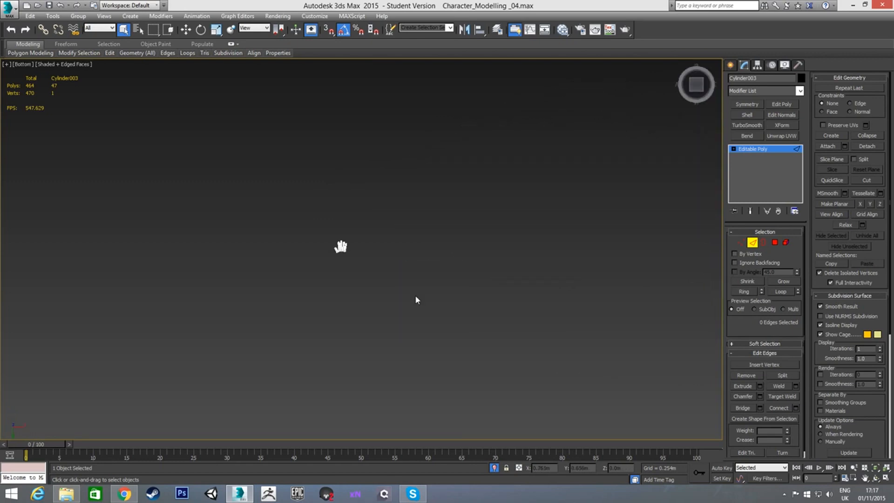
scroll(414, 290, up, 6)
scroll(373, 227, up, 6)
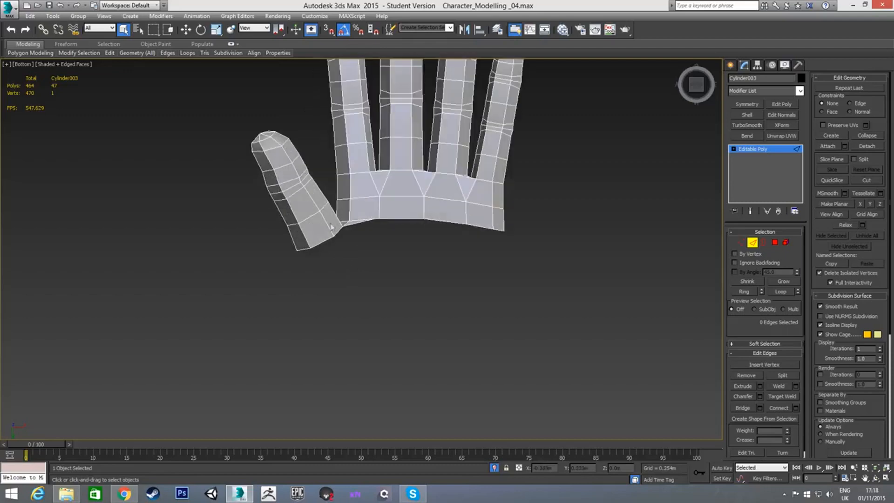
key(1)
click(327, 228)
key(w)
drag(338, 214, 320, 245)
click(310, 248)
middle_drag(370, 269, 359, 242)
scroll(352, 263, down, 2)
Step: Extrude the border edge between thumb and palm three times toward the wrist to form a curved strip of polygons
key(2)
scroll(359, 242, down, 1)
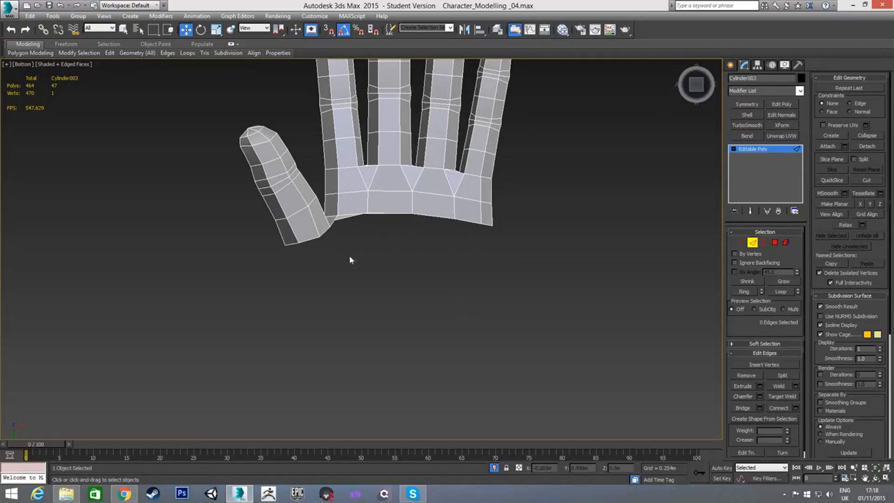
click(334, 225)
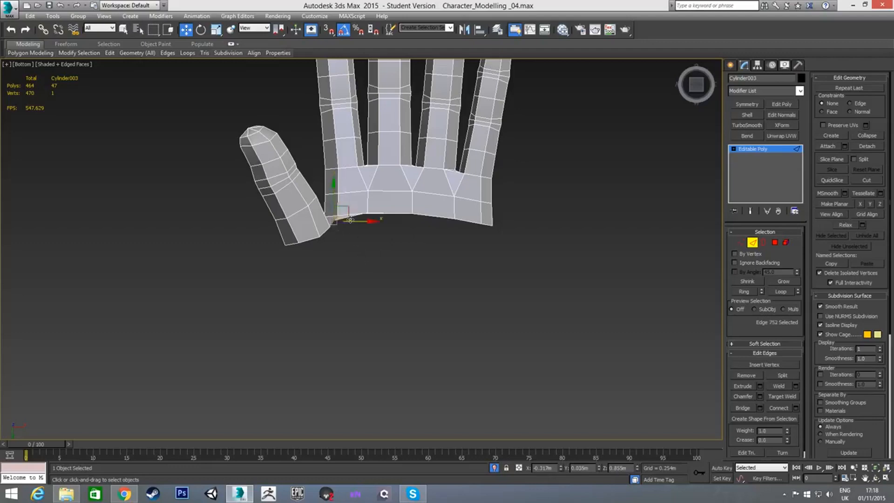
shift+drag(350, 210, 391, 316)
scroll(420, 298, up, 2)
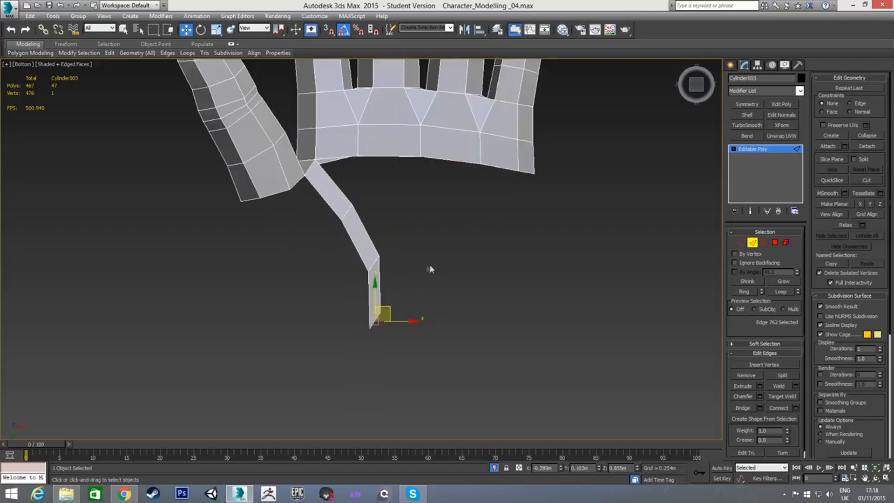
Step: Shift the new strip's three cross edges sideways toward the centre of the palm
click(348, 213)
drag(371, 212, 381, 214)
click(374, 264)
drag(374, 265, 383, 264)
click(375, 322)
drag(400, 321, 407, 322)
Step: Move the strip's individual vertices outward on the thumb side to widen it into broad quads
key(1)
click(386, 331)
drag(394, 320, 363, 305)
mouse_move(355, 259)
mouse_down()
mouse_move(383, 280)
mouse_move(358, 255)
mouse_up()
mouse_move(339, 217)
mouse_down()
mouse_move(357, 233)
mouse_move(358, 210)
mouse_move(349, 206)
mouse_up()
drag(330, 252, 399, 322)
click(387, 327)
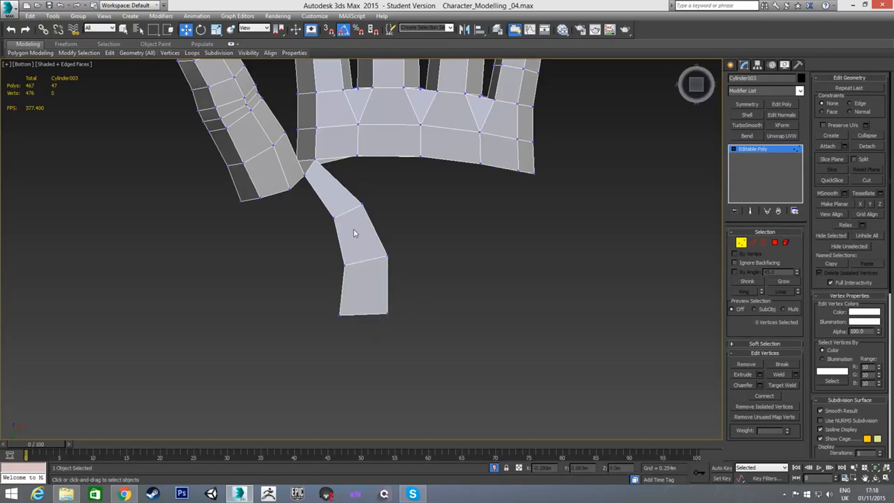
Step: Select the strip's three cross edges and lower them vertically below the palm
key(2)
click(352, 209)
ctrl+click(361, 259)
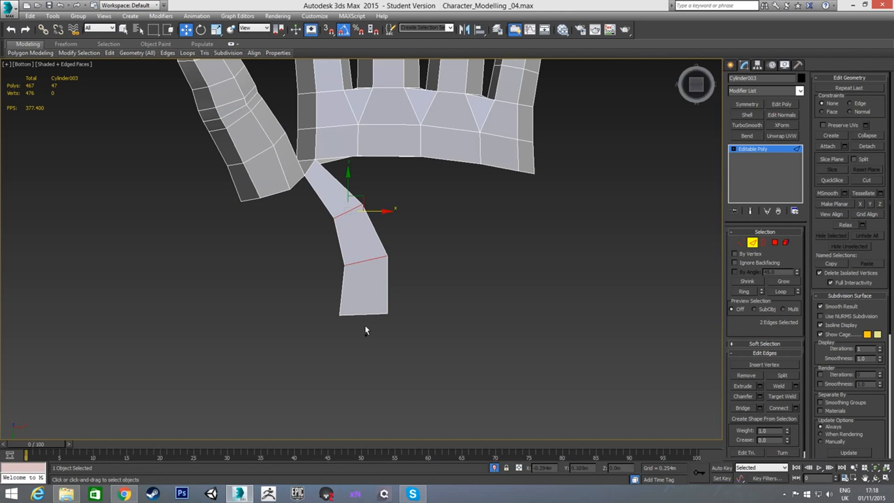
ctrl+click(365, 315)
alt+middle_drag(365, 322, 303, 345)
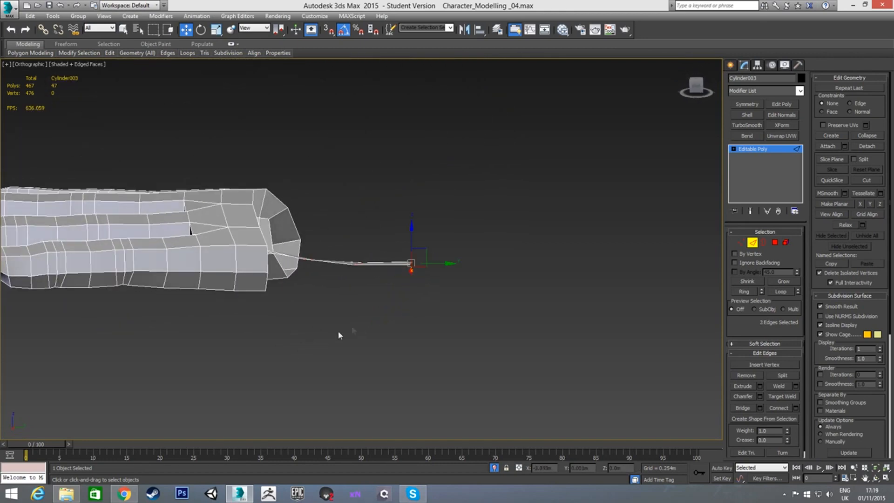
drag(412, 233, 410, 236)
alt+middle_drag(366, 269, 204, 279)
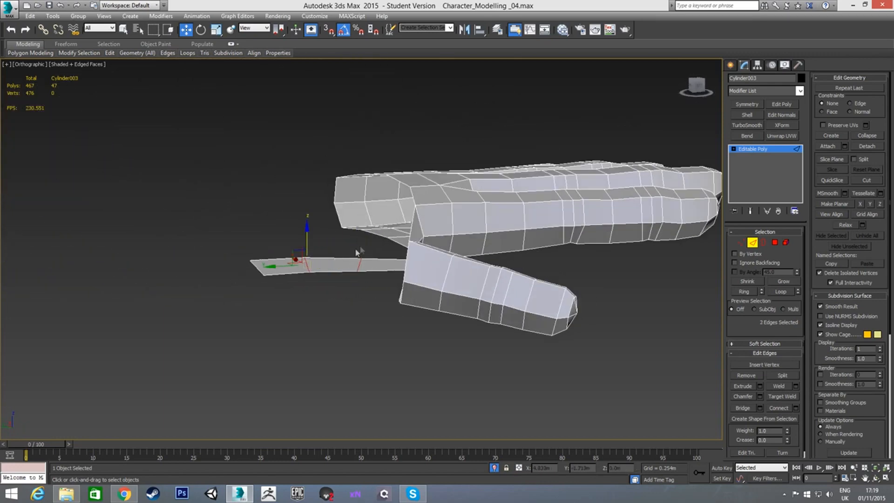
drag(305, 236, 306, 256)
Step: Raise two palm-side vertices of the strip slightly along the vertical axis
alt+middle_drag(307, 256, 368, 299)
key(alt+x)
key(1)
drag(298, 264, 331, 296)
alt+middle_drag(323, 298, 296, 279)
drag(319, 290, 319, 288)
alt+middle_drag(321, 283, 292, 278)
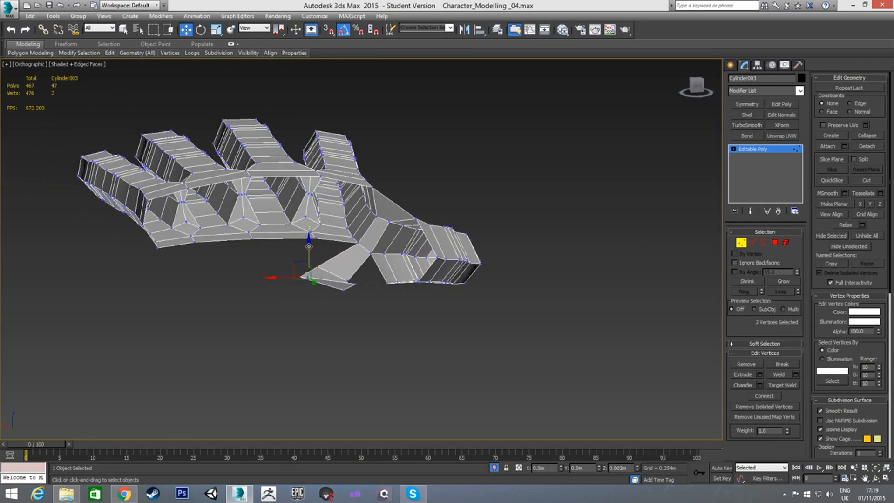
Step: Lower the strip's three thumb-side vertices together along the vertical axis
alt+middle_drag(383, 298, 351, 293)
scroll(354, 294, up, 2)
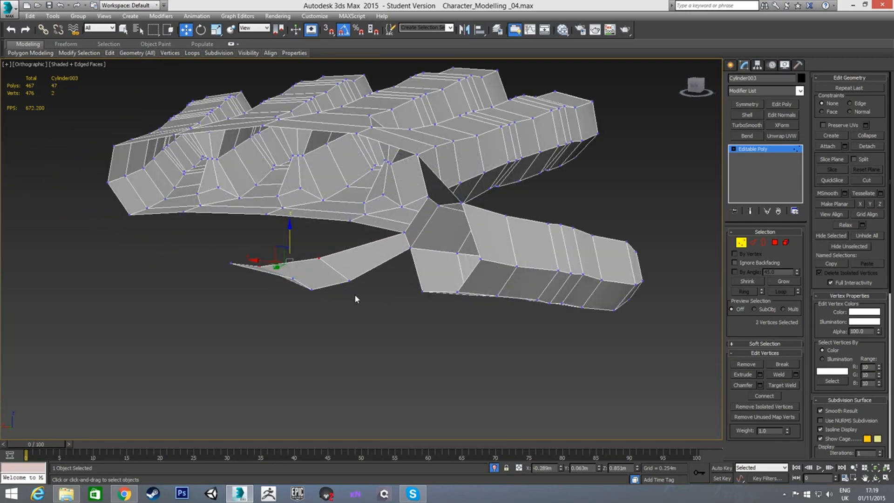
click(294, 278)
ctrl+click(310, 289)
ctrl+click(348, 281)
drag(317, 254, 317, 260)
Step: Lower a single thumb-side vertex of the strip to refine its curve
alt+middle_drag(292, 281, 273, 310)
click(291, 294)
click(292, 293)
drag(292, 272, 292, 280)
Step: Raise the palm-side vertex of the strip's first cross edge slightly
alt+middle_drag(292, 280, 613, 138)
alt+middle_drag(533, 245, 408, 253)
click(381, 267)
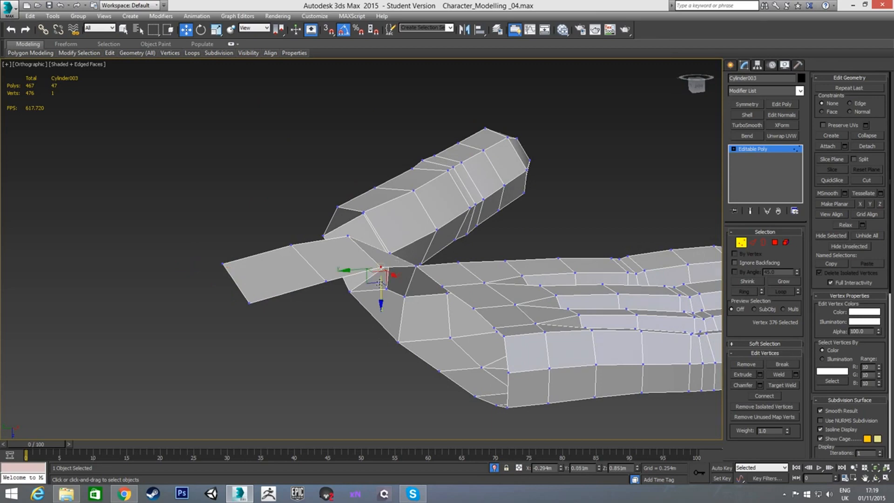
drag(382, 290, 381, 298)
alt+middle_drag(321, 248, 342, 303)
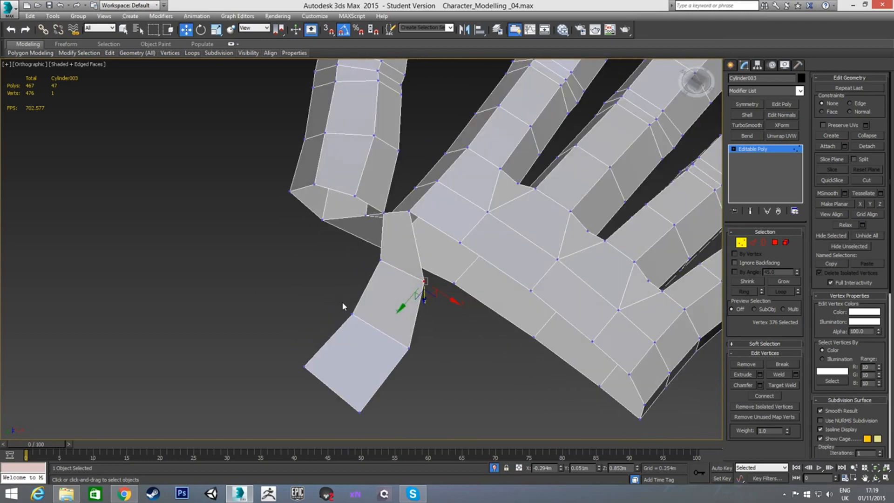
Step: In the bottom view, extrude the two open thumb-base edges three times alongside the existing strip toward the wrist
key(v)
click(371, 331)
scroll(347, 298, up, 10)
key(2)
click(326, 228)
scroll(326, 228, up, 4)
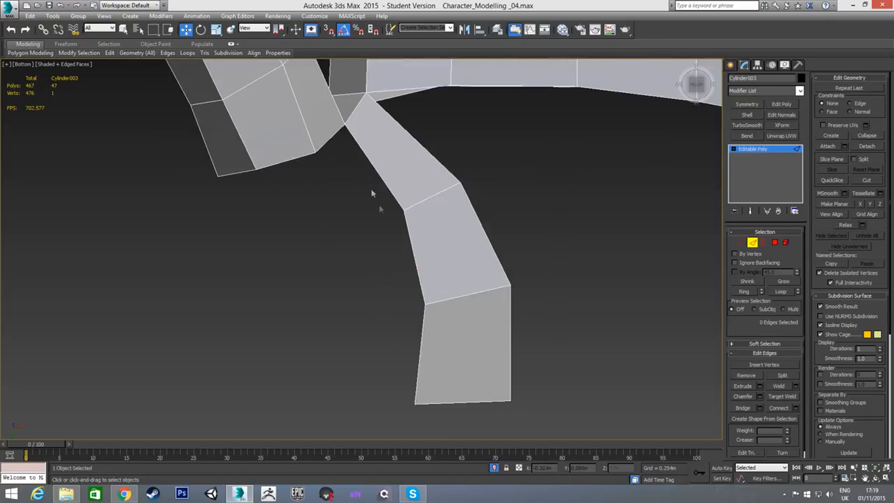
click(298, 161)
ctrl+click(328, 141)
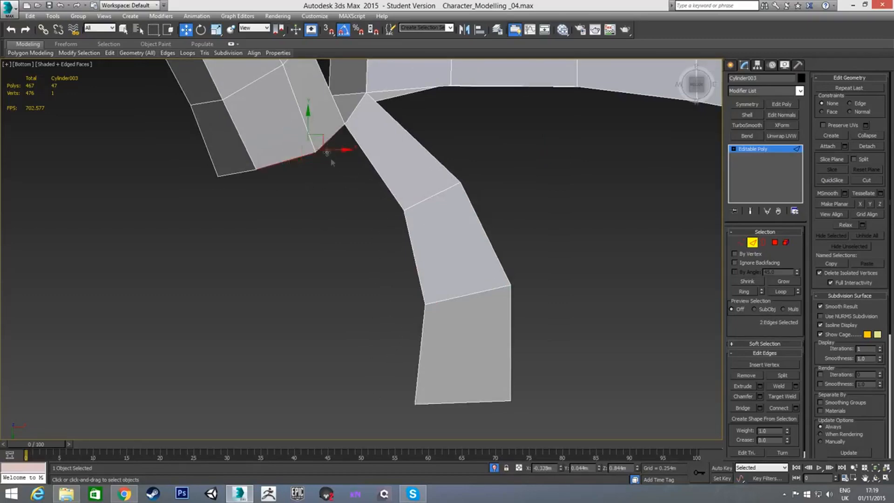
shift+drag(319, 137, 387, 415)
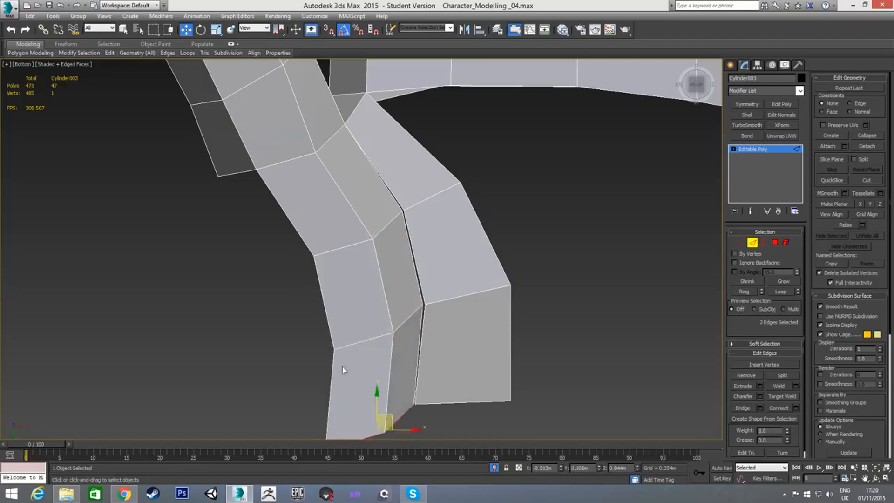
Step: Align the end row of the thumb-base strips into a straight line and move the row above slightly toward the wrist
scroll(343, 368, down, 5)
scroll(332, 334, down, 1)
middle_drag(333, 334, 346, 310)
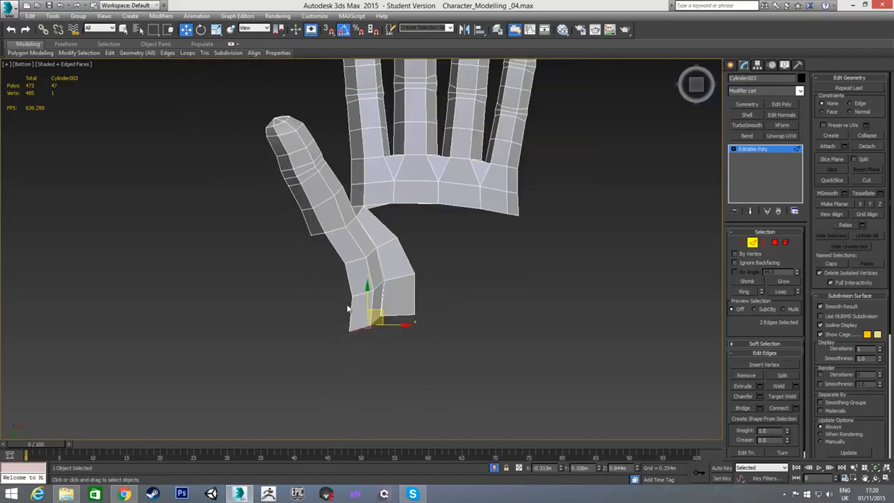
scroll(362, 309, up, 2)
key(1)
click(373, 337)
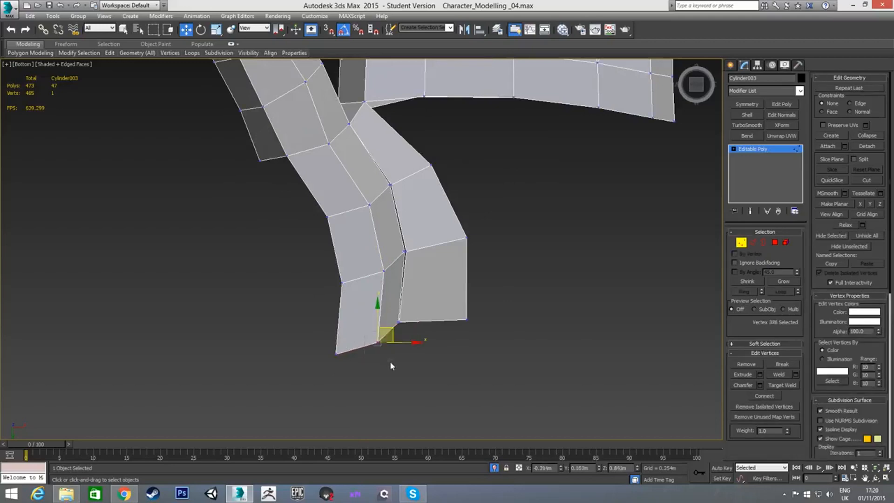
drag(382, 324, 373, 310)
drag(322, 335, 500, 336)
drag(390, 299, 390, 310)
drag(313, 238, 480, 296)
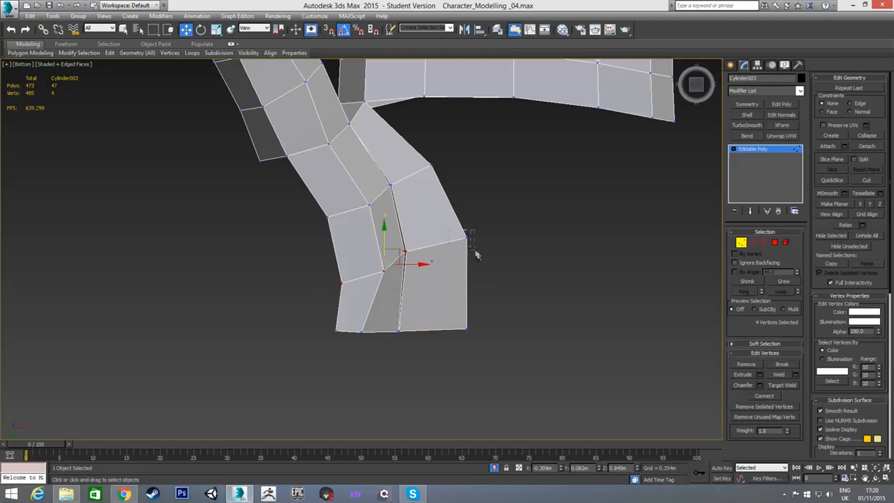
drag(400, 229, 401, 236)
Step: Move the new strip's middle and outer vertices outward, away from the palm, to give the thumb base a rounded contour
click(293, 251)
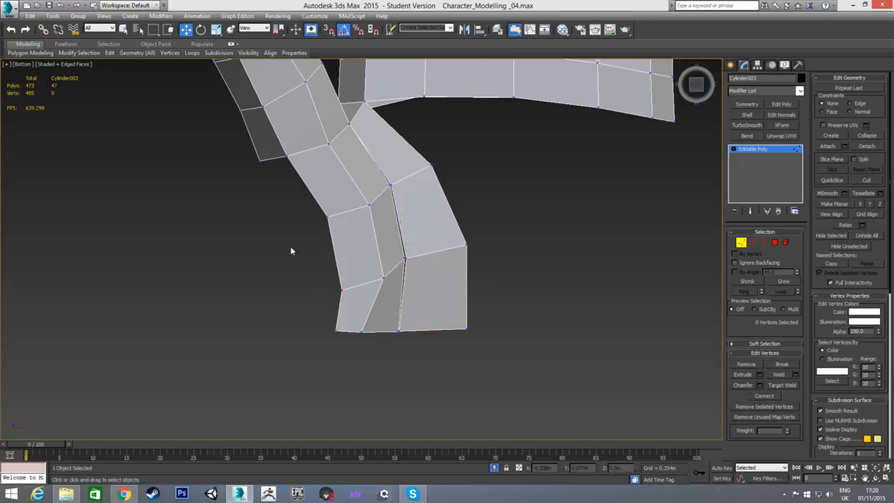
click(383, 278)
drag(391, 270, 386, 252)
click(370, 205)
drag(384, 191, 315, 204)
click(327, 216)
click(343, 289)
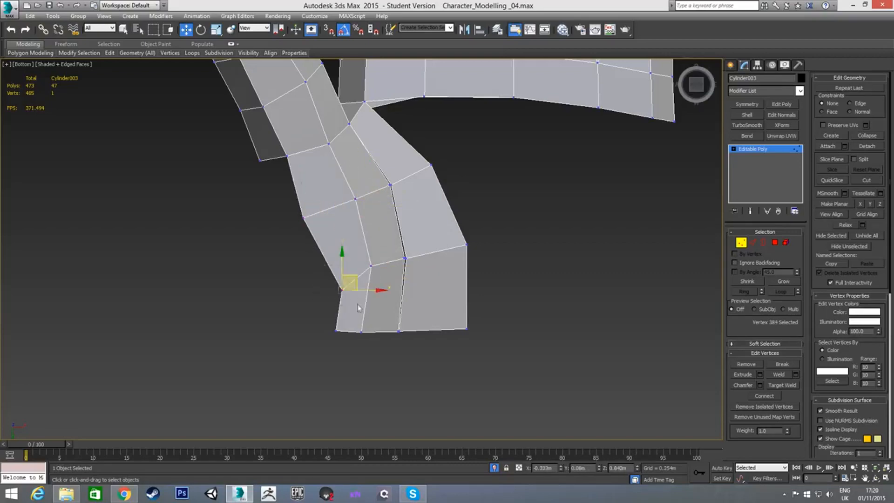
drag(352, 274, 319, 269)
click(304, 217)
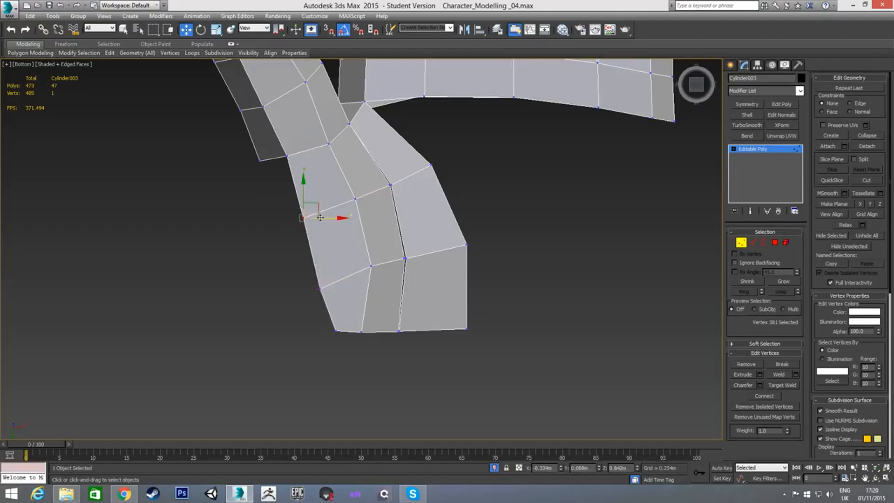
drag(326, 218, 324, 219)
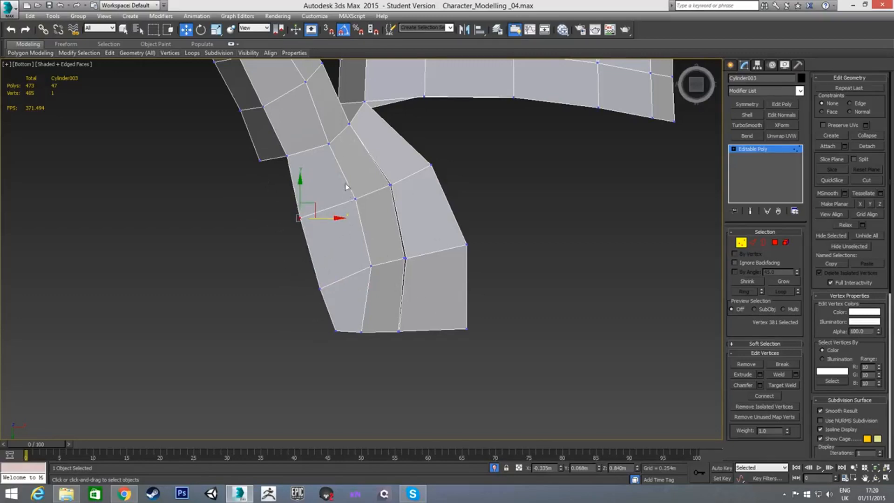
Step: Shift the seam vertices and their neighbouring column in the thumb-base strips sideways toward the palm
drag(405, 216, 418, 190)
drag(359, 242, 434, 259)
drag(353, 309, 425, 409)
click(425, 381)
Step: Weld the three pairs of overlapping vertices along the seam between the two thumb-base strips
drag(392, 175, 406, 221)
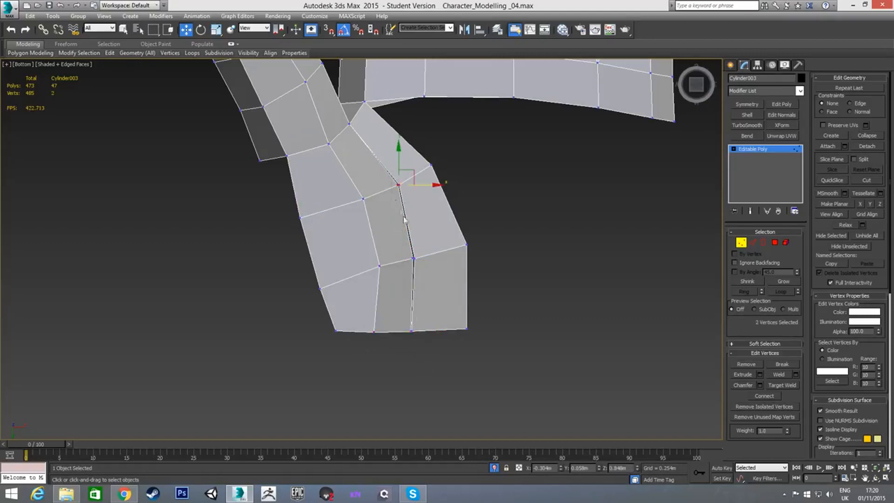
click(778, 375)
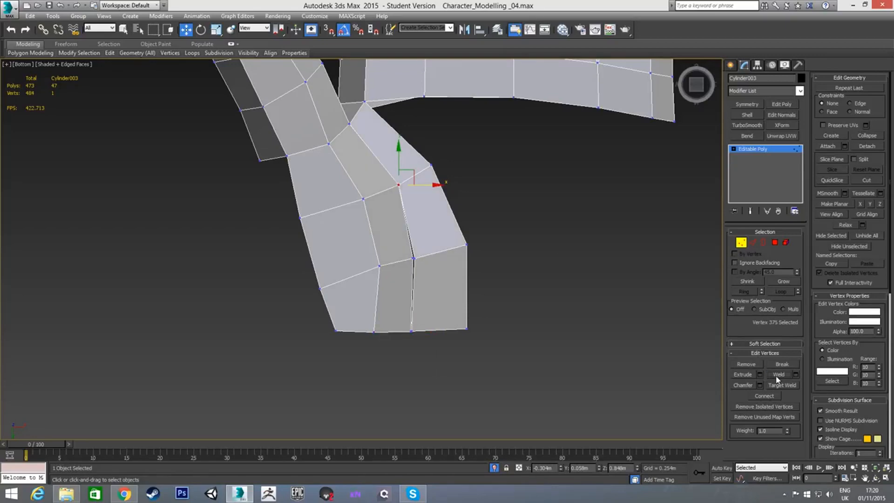
drag(405, 250, 427, 269)
click(774, 376)
drag(403, 313, 475, 354)
alt+middle_drag(537, 322, 363, 331)
scroll(376, 301, up, 3)
drag(412, 243, 438, 325)
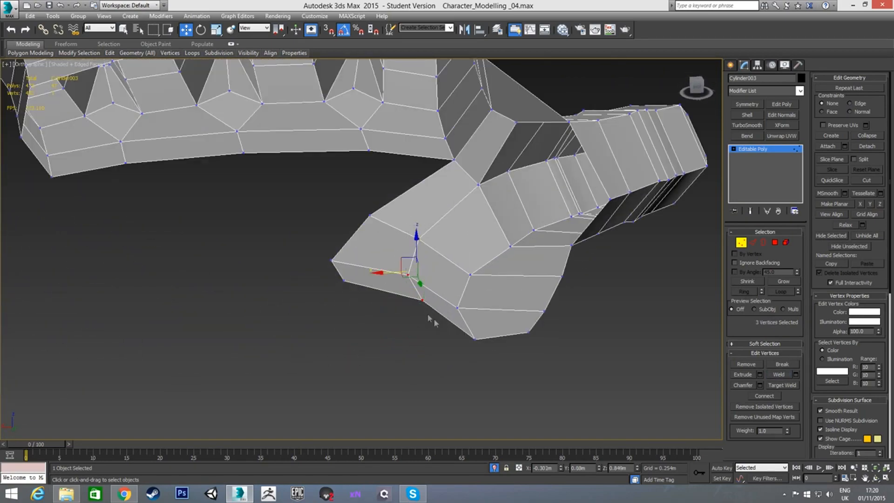
drag(418, 247, 423, 294)
Step: Lower the welded seam vertex at the wrist end of the thumb base
click(422, 308)
alt+middle_drag(436, 303, 461, 278)
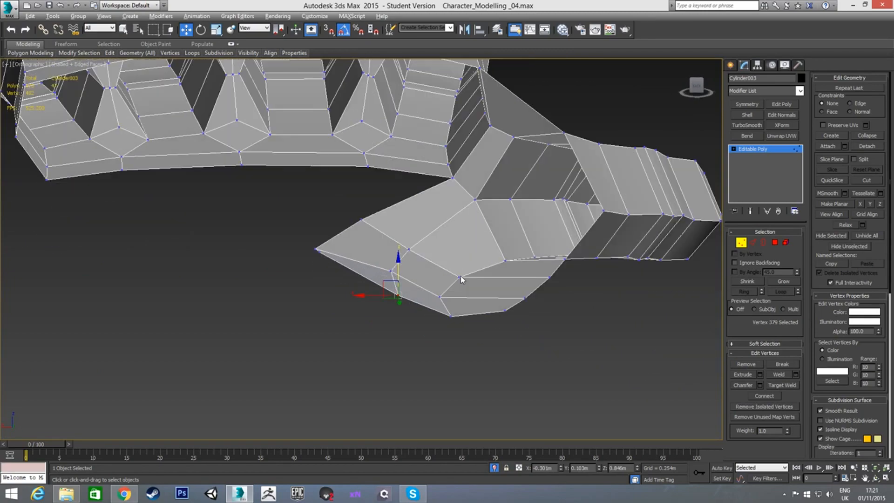
drag(398, 273, 398, 279)
Step: Lower the outer vertex in the row just above the thumb base's wrist end
middle_drag(460, 304, 429, 283)
click(411, 280)
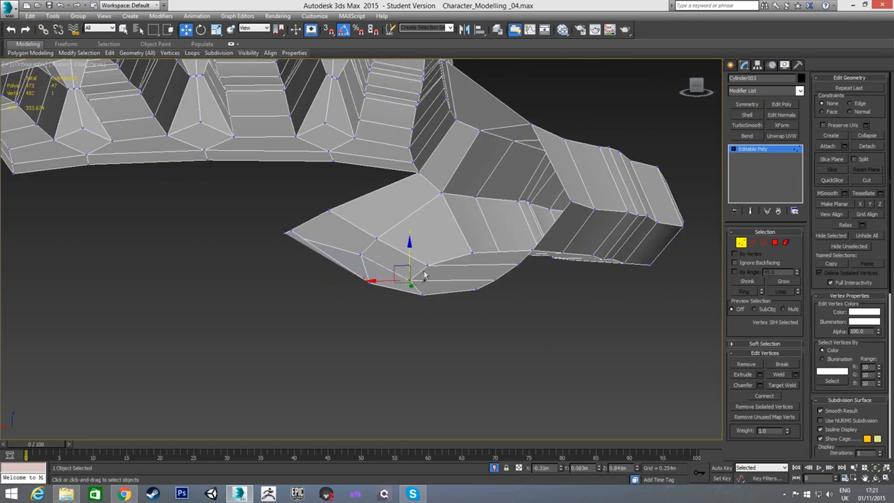
drag(417, 247, 417, 249)
Step: Select the two palm-side vertices on the wrist-end border and raise them slightly
alt+middle_drag(479, 326, 438, 303)
drag(476, 327, 475, 326)
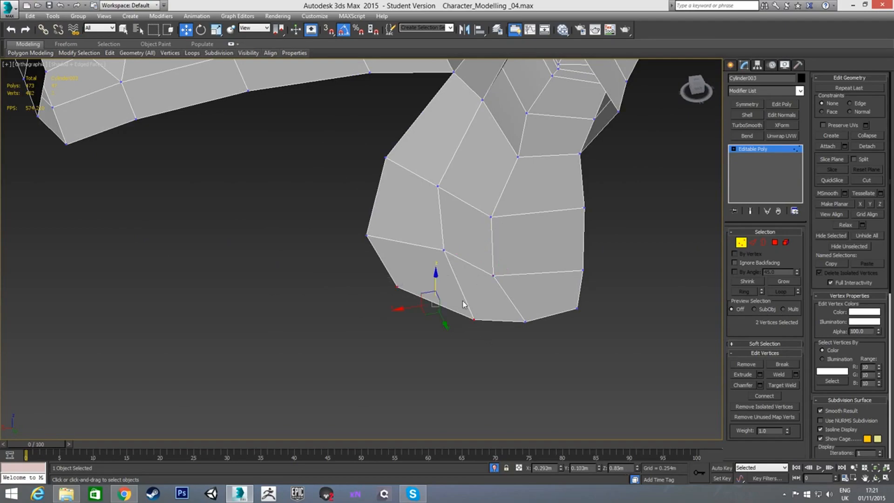
alt+middle_drag(435, 281, 464, 297)
drag(438, 294, 437, 286)
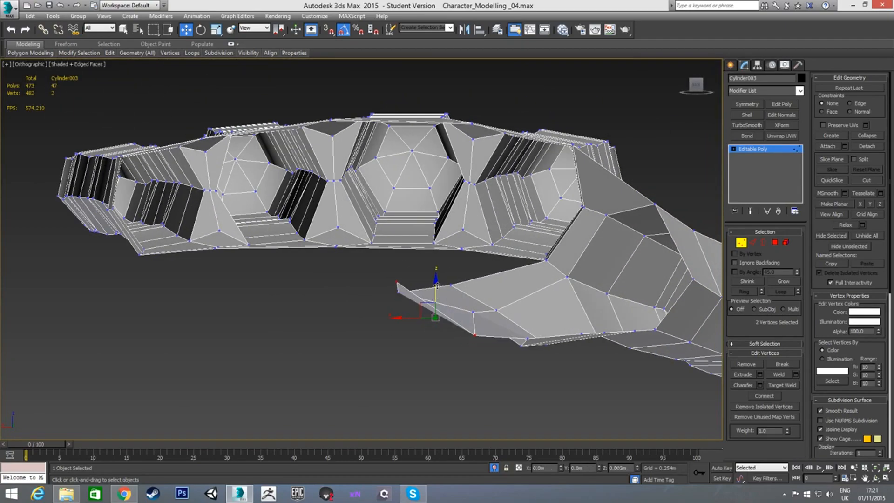
Step: Select the two vertices on the thumb base's outer edge and lower them along the vertical axis
alt+middle_drag(563, 343, 501, 309)
click(512, 321)
ctrl+click(573, 303)
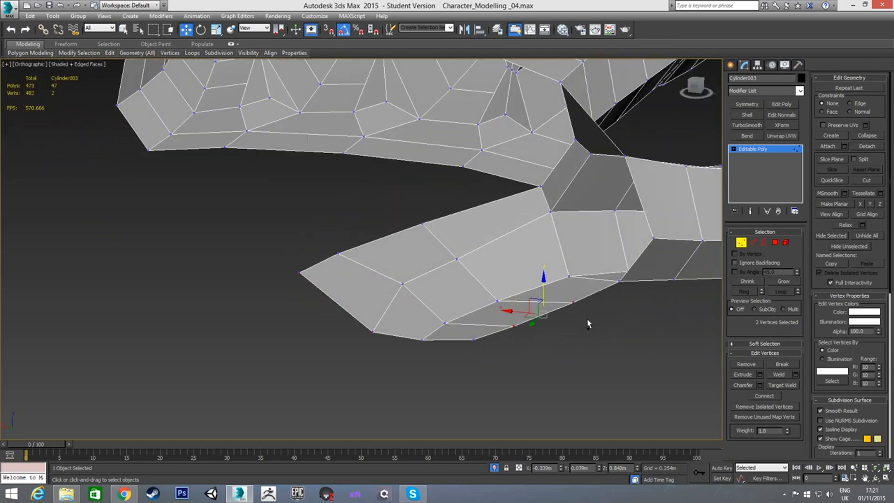
drag(543, 285, 546, 294)
Step: Lower the seam vertex in the middle of the thumb base to bulge the surface
alt+middle_drag(546, 294, 494, 287)
click(451, 286)
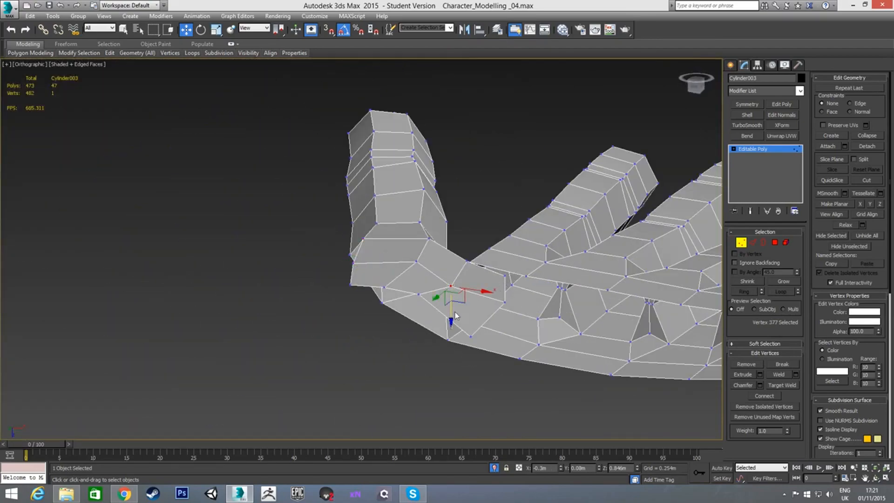
alt+middle_drag(454, 313, 573, 302)
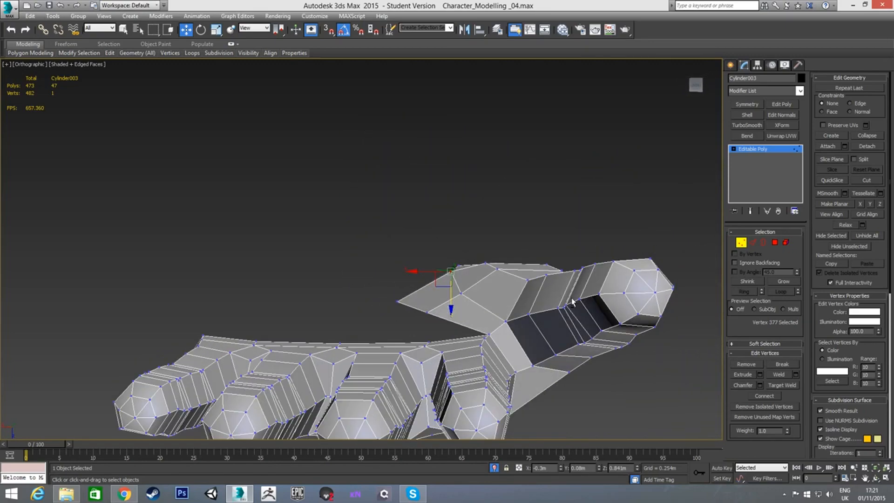
Step: Lower the inner vertex near the thumb base's wrist end slightly, and shift one wrist-end border vertex outward
click(461, 294)
drag(462, 319, 463, 314)
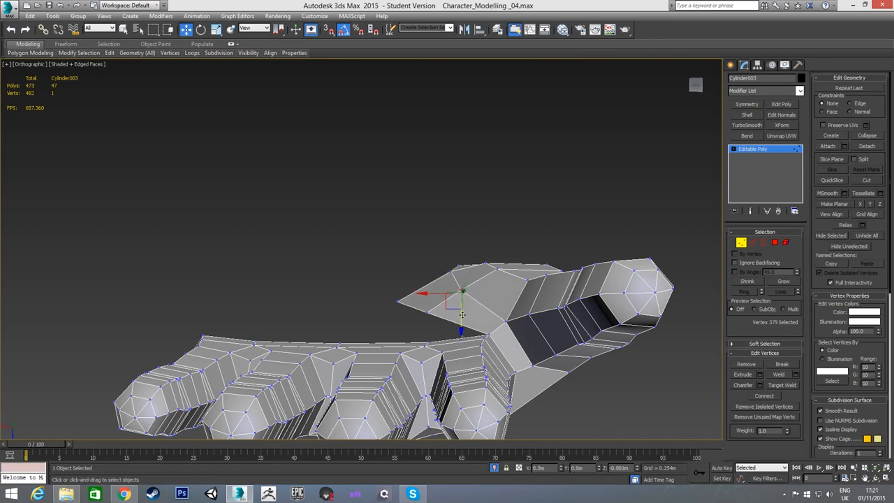
alt+middle_drag(392, 292, 397, 266)
click(416, 243)
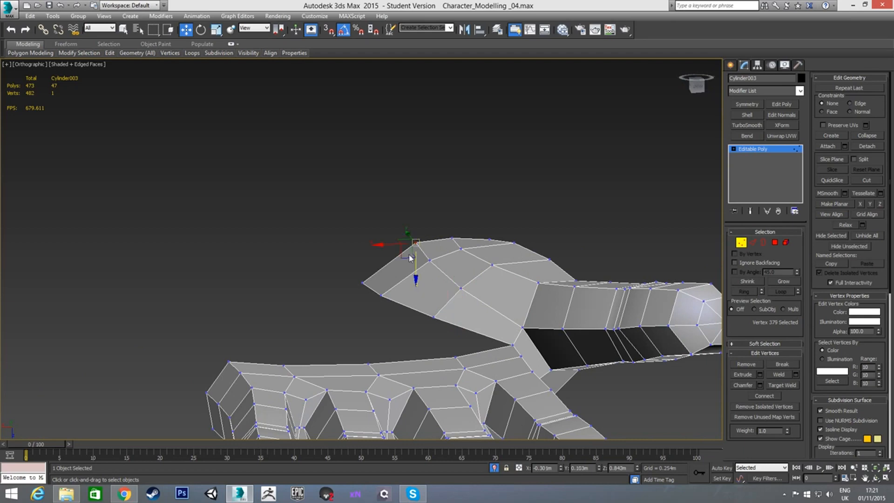
drag(404, 250, 397, 261)
Step: In the Bottom view, move the thumb base's inner vertices sideways along the X axis to even out the column spacing
alt+middle_drag(394, 266, 242, 349)
middle_drag(359, 186, 359, 282)
scroll(360, 279, down, 3)
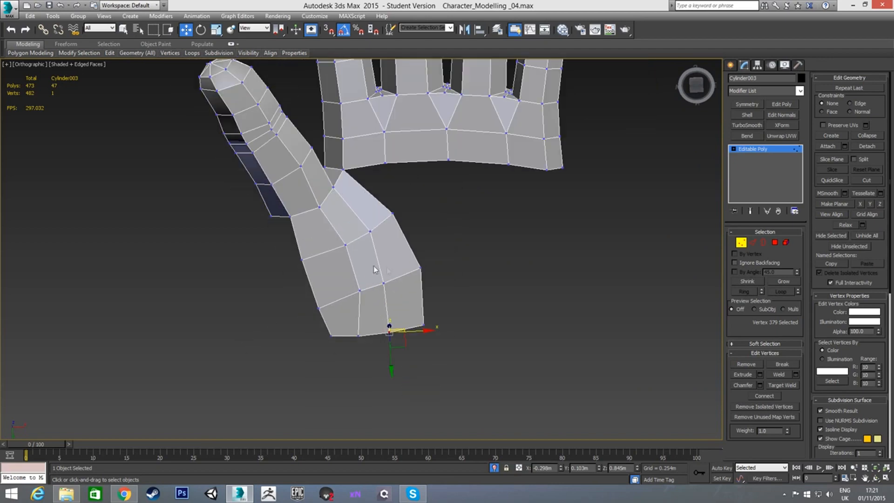
key(v)
click(399, 301)
scroll(397, 285, up, 2)
middle_drag(318, 255, 343, 273)
scroll(343, 273, up, 4)
scroll(343, 272, up, 6)
scroll(431, 261, up, 2)
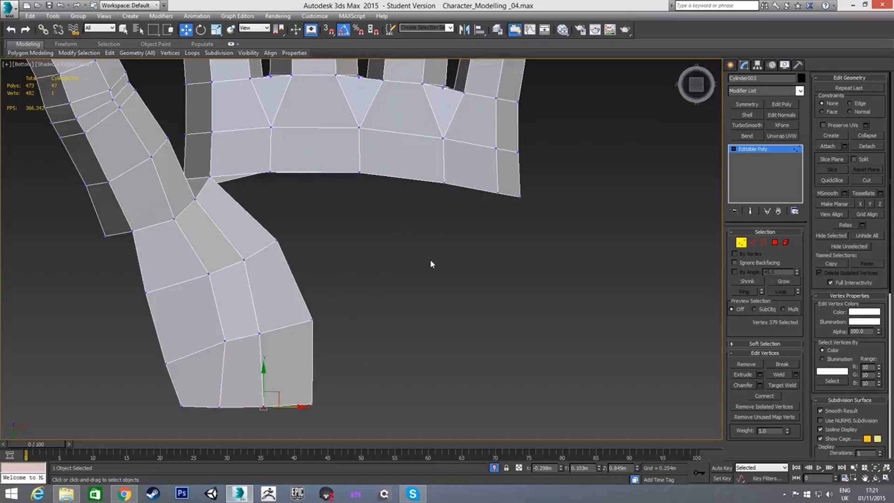
key(2)
middle_drag(437, 254, 461, 246)
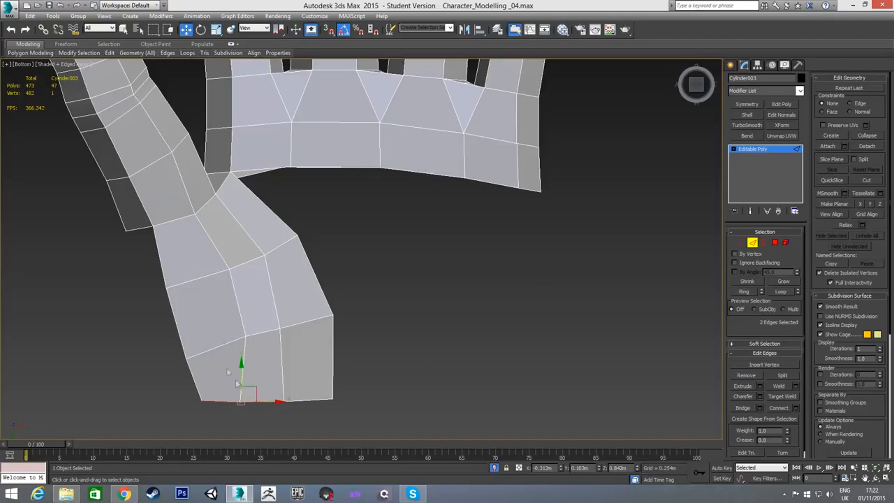
key(1)
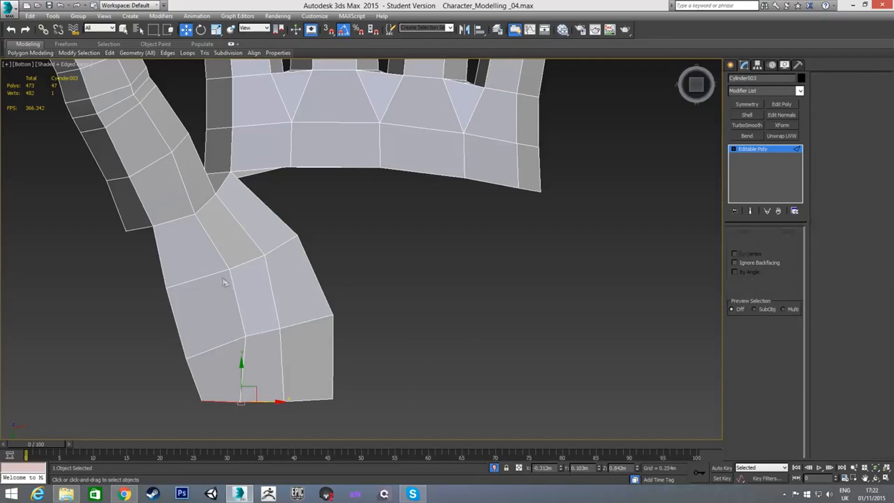
click(223, 269)
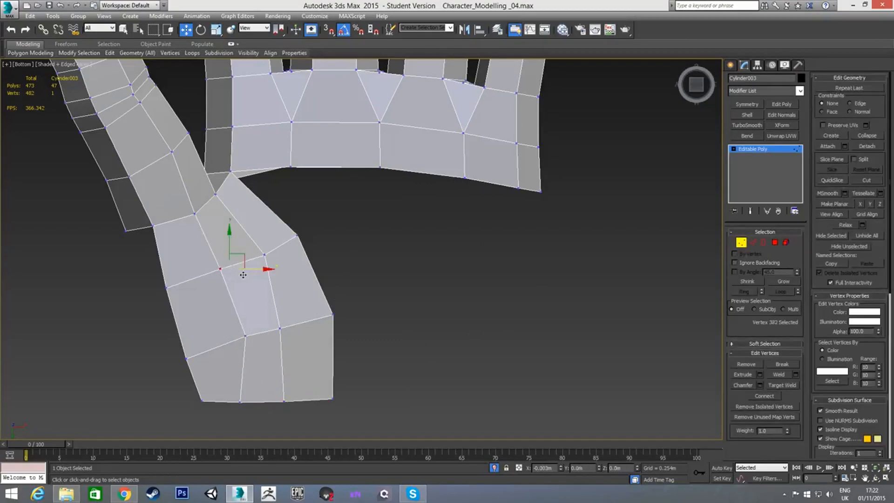
click(245, 335)
drag(278, 336, 313, 330)
click(280, 329)
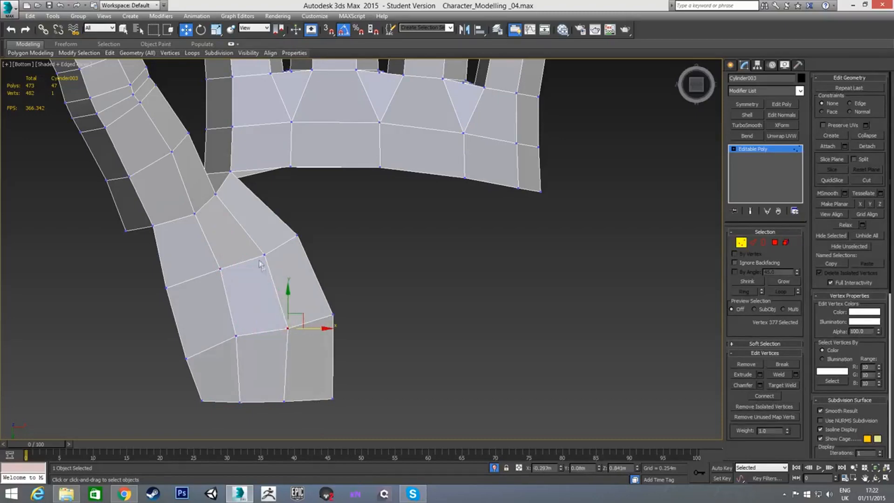
Step: Shift the inner wrist-end vertex and the three lower vertices on the thumb base's palm-side edge along the X axis toward the palm
click(283, 401)
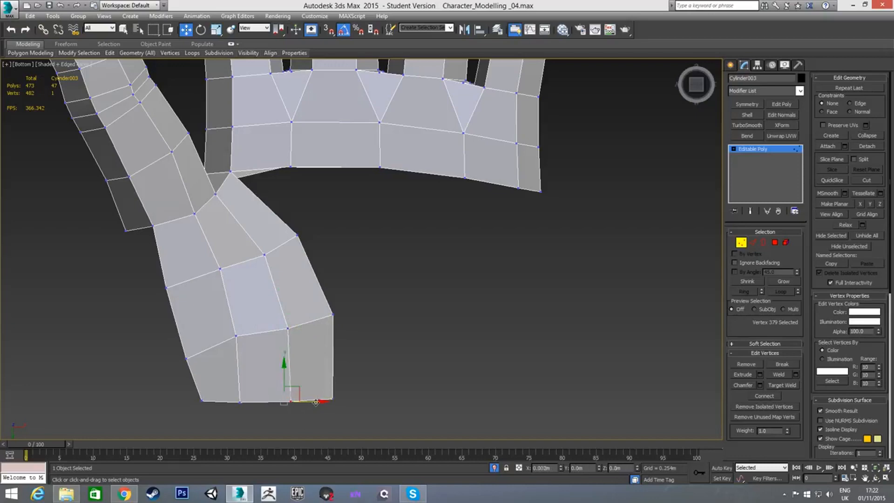
drag(313, 402, 316, 401)
drag(306, 241, 329, 237)
drag(322, 288, 367, 317)
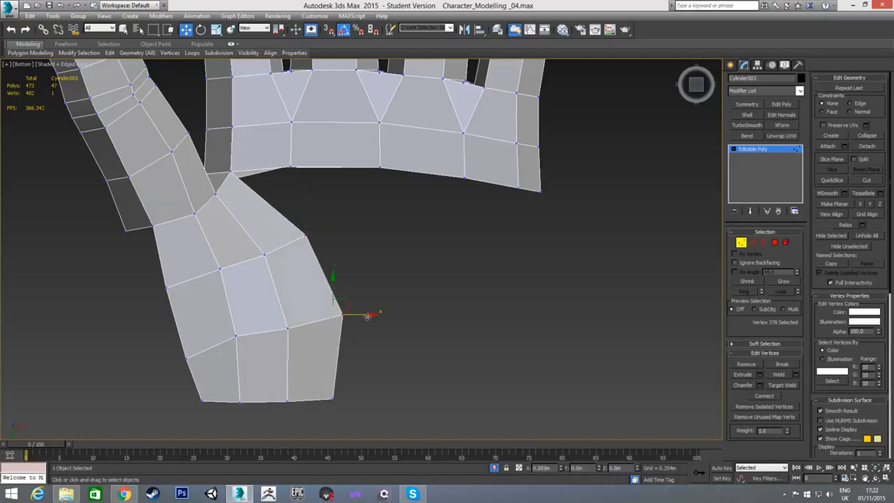
click(333, 399)
drag(362, 400, 374, 401)
click(408, 319)
Step: Extrude the two palm border edges nearest the little finger toward the wrist in three rows, level with the thumb base's end
key(2)
click(480, 183)
ctrl+click(441, 175)
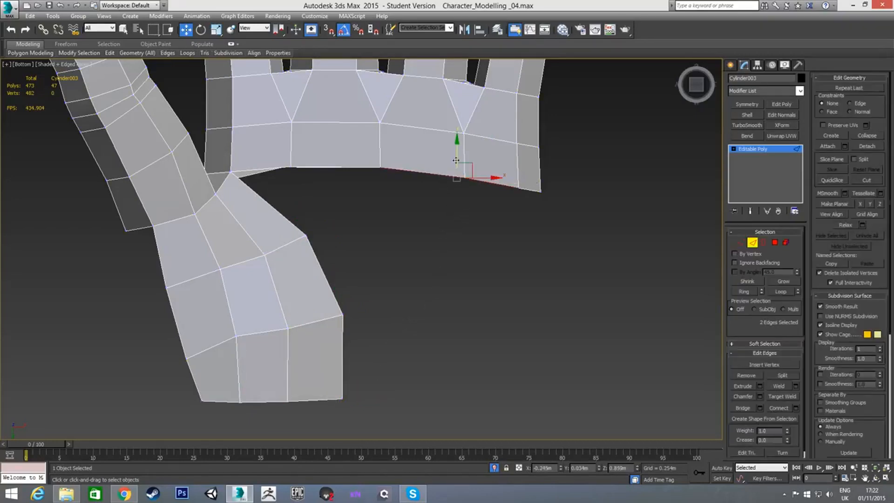
shift+drag(458, 150, 461, 371)
middle_drag(437, 350, 418, 342)
Step: Level the new palm strip's wrist-end vertices and pull the outer corner vertex slightly inward
key(1)
click(380, 336)
click(466, 342)
drag(465, 322, 465, 314)
click(520, 352)
drag(519, 326, 545, 358)
drag(544, 266, 546, 265)
click(523, 338)
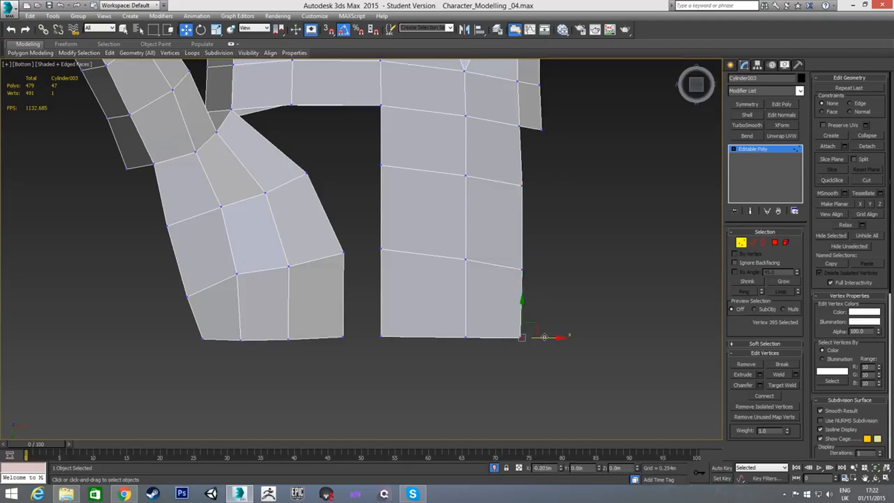
Step: Move the middle vertices on the palm strip's outer edge slightly outward to curve the side of the hand
scroll(536, 299, down, 3)
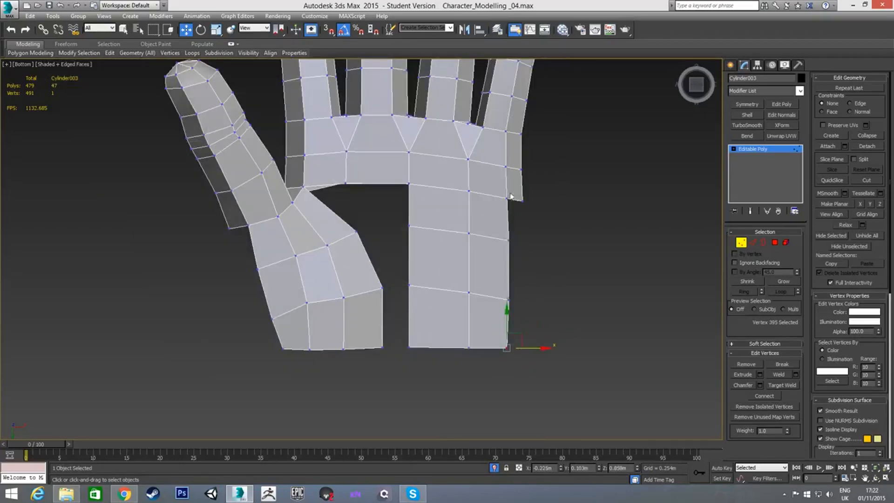
drag(518, 293, 518, 304)
drag(534, 272, 535, 272)
click(511, 238)
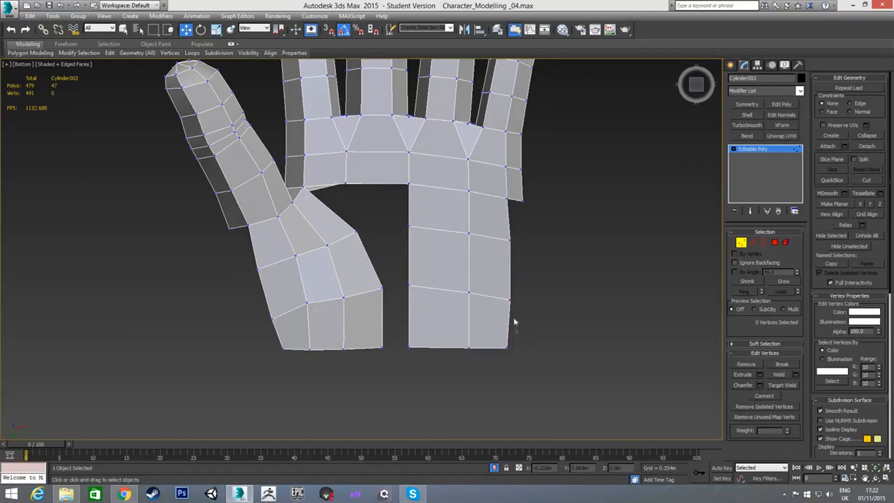
Step: Shift the palm strip's two central vertices toward the thumb, and slide the central and thumb-side vertices toward the wrist to level the rows
scroll(483, 270, up, 2)
drag(450, 202, 487, 320)
drag(489, 260, 482, 262)
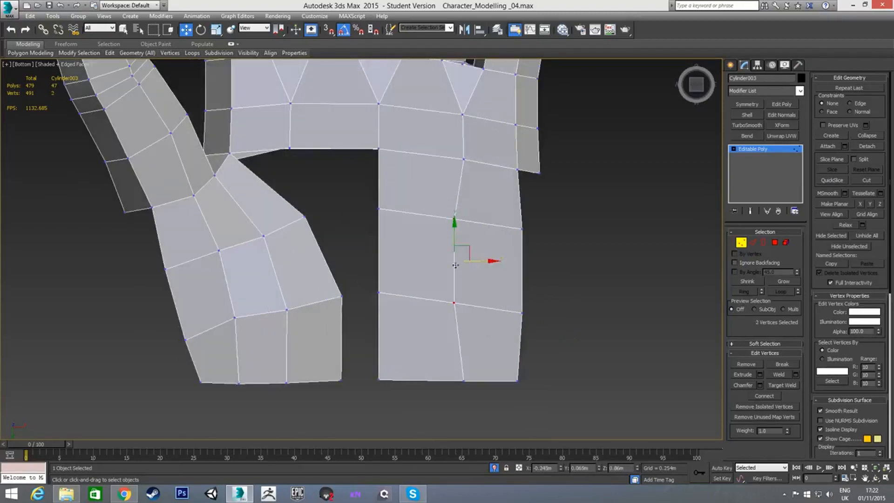
drag(455, 234, 454, 243)
drag(409, 300, 408, 301)
drag(380, 237, 380, 252)
click(409, 316)
scroll(437, 316, down, 2)
Step: In the Left view, lower the three vertices on the palm strip's outer edge, and raise the wrist-end one slightly
alt+middle_drag(450, 295, 481, 261)
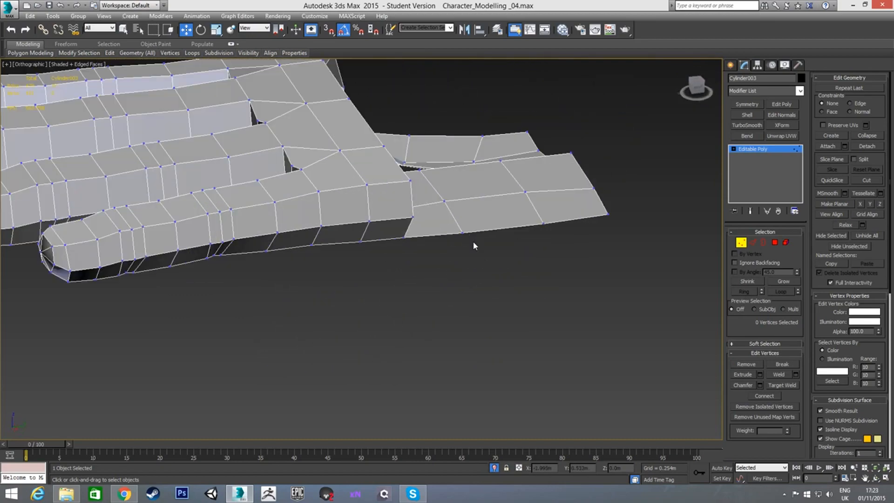
key(l)
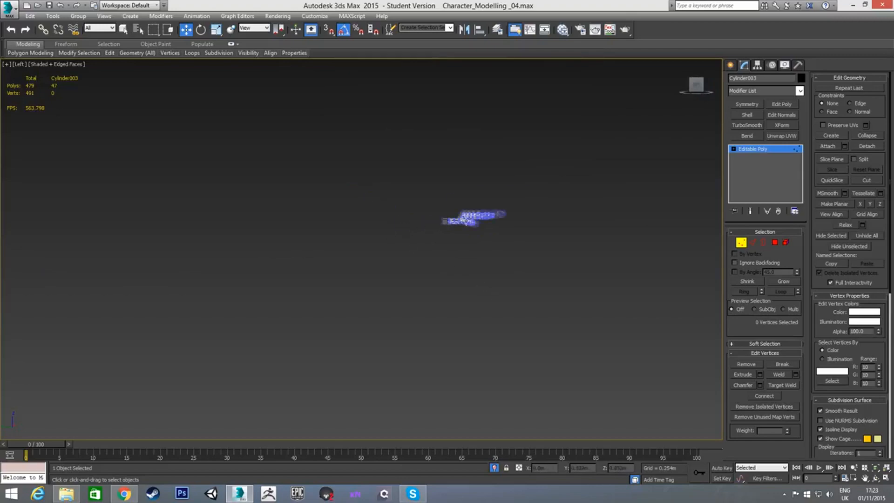
scroll(463, 217, up, 10)
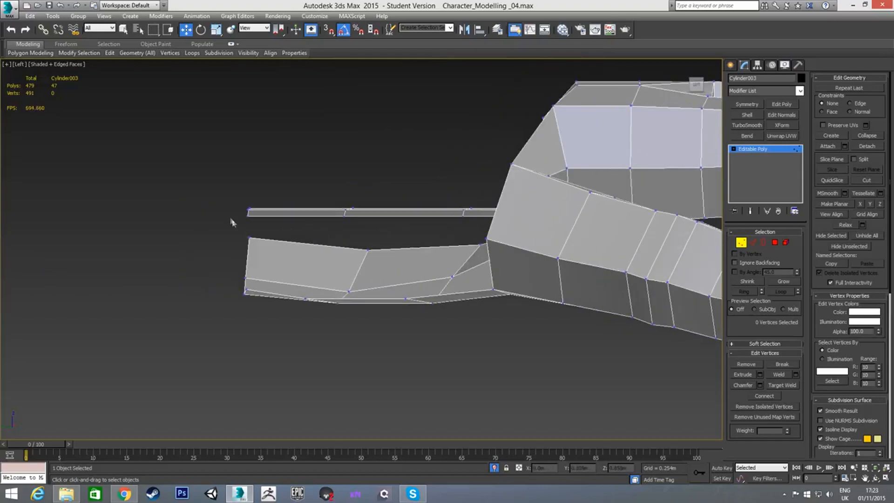
drag(419, 229, 472, 228)
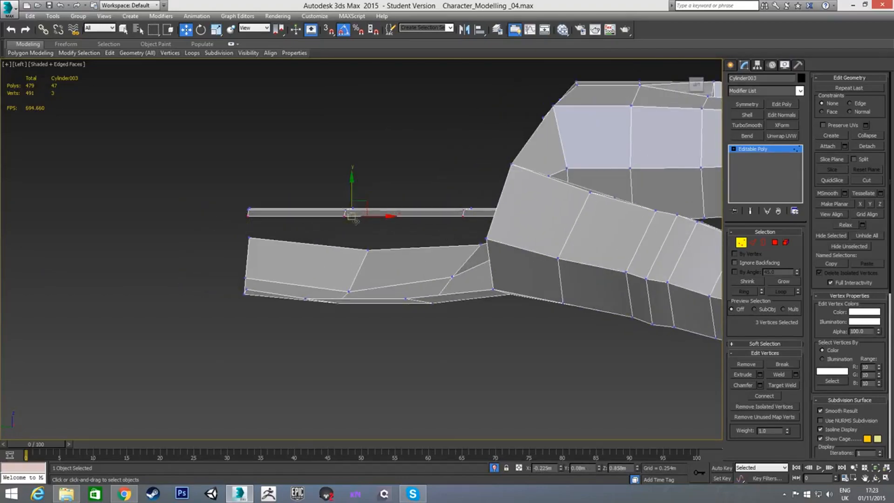
drag(351, 187, 351, 191)
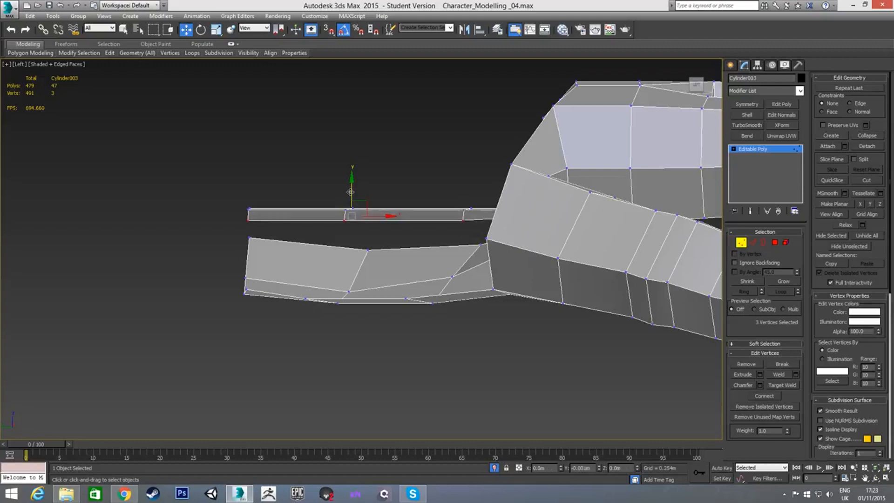
click(247, 219)
drag(247, 196, 247, 193)
Step: Lower the three vertices in the palm strip's middle column along the vertical axis, and raise the wrist-end one slightly
alt+middle_drag(249, 194, 489, 201)
middle_drag(276, 225, 423, 252)
middle_drag(319, 252, 346, 268)
click(359, 198)
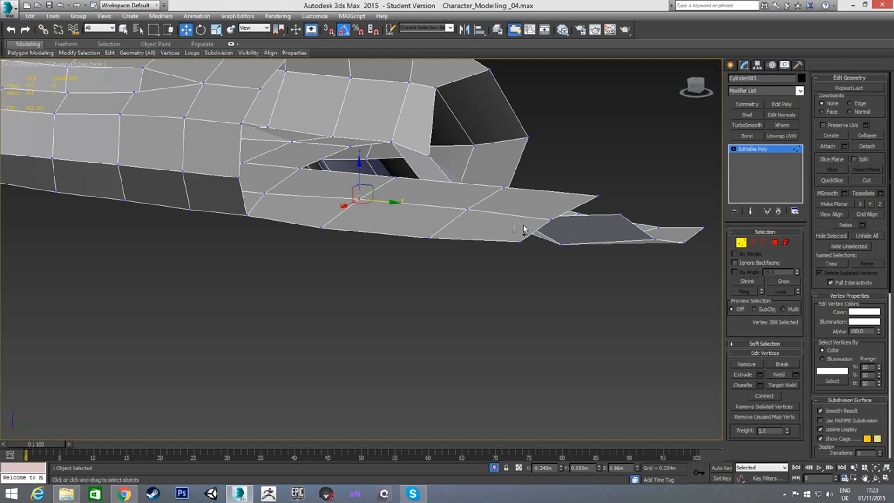
ctrl+click(553, 220)
ctrl+click(468, 210)
alt+middle_drag(475, 244, 423, 236)
drag(459, 187, 496, 288)
alt+middle_drag(496, 288, 479, 276)
drag(459, 207, 461, 227)
alt+middle_drag(461, 228, 533, 256)
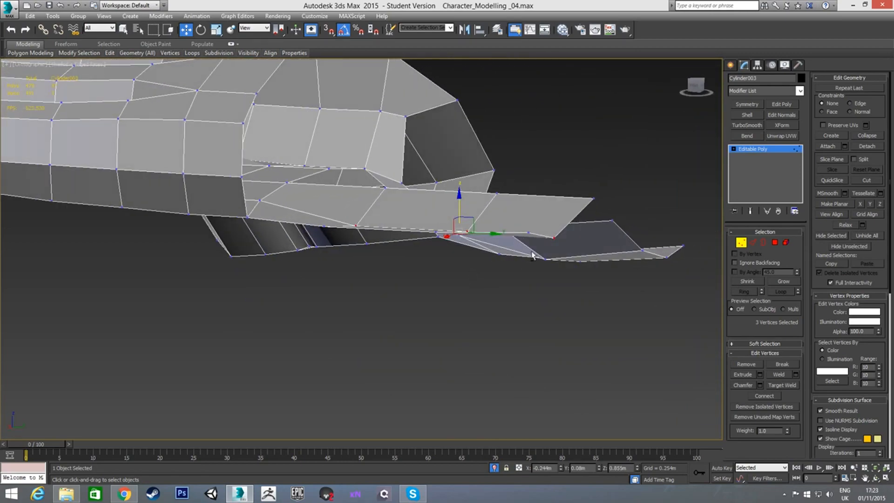
click(554, 237)
drag(553, 215, 553, 209)
Step: Lower the three vertices along the palm strip's thumb-side edge to round the palm surface
alt+middle_drag(551, 223, 507, 220)
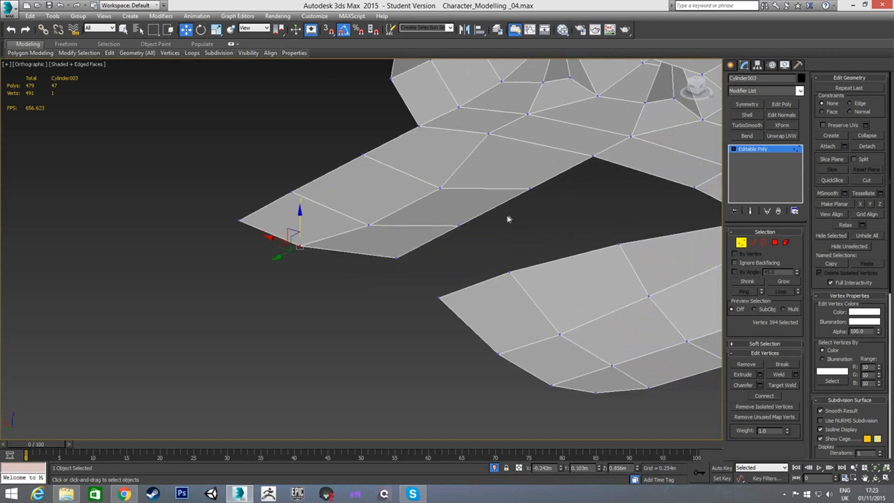
drag(458, 210, 458, 225)
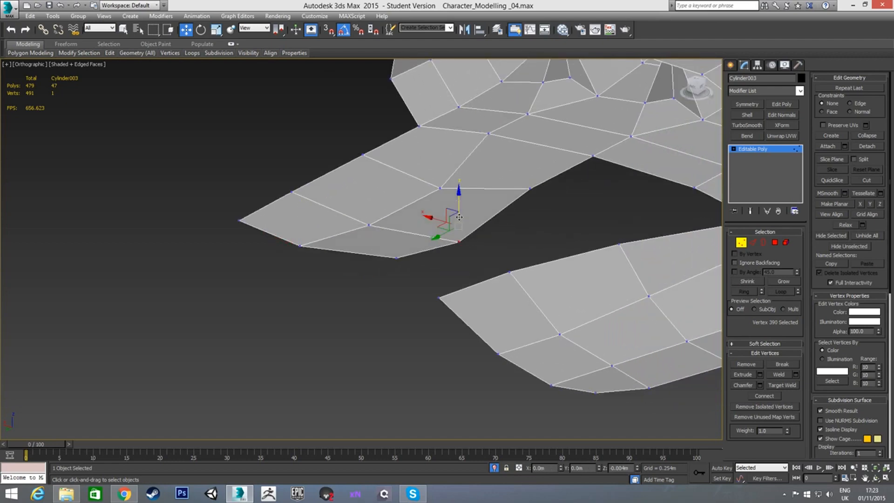
mouse_move(392, 243)
mouse_down()
mouse_move(404, 267)
mouse_move(396, 255)
mouse_up()
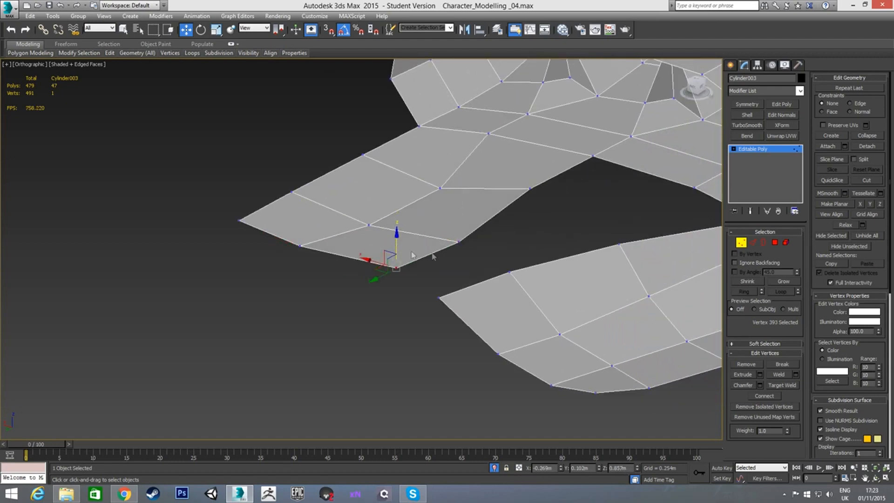
middle_drag(514, 242, 478, 241)
click(496, 189)
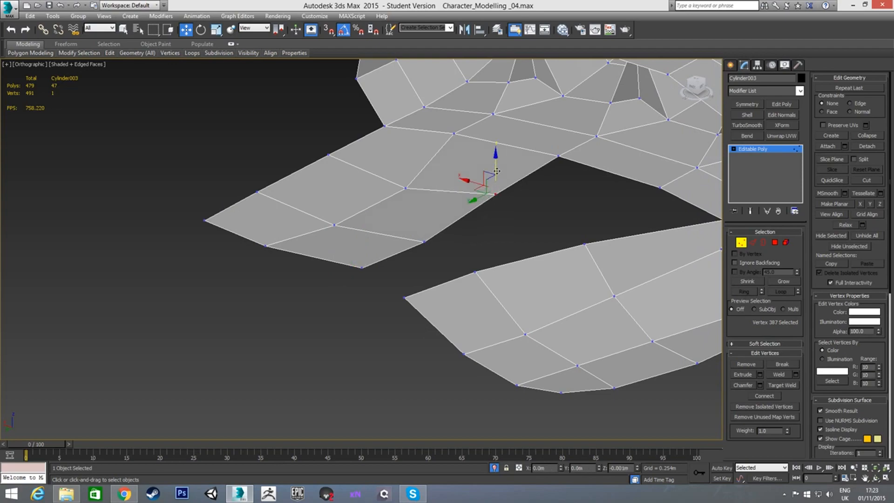
Step: In the Bottom view, move the three vertices on the palm strip's thumb-side edge toward the thumb base
alt+middle_drag(502, 206, 456, 225)
scroll(483, 217, up, 2)
key(v)
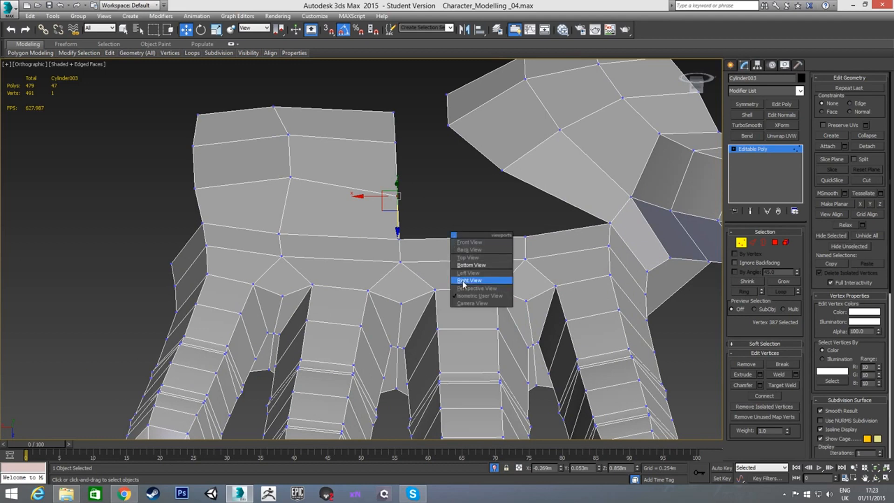
click(471, 265)
scroll(414, 274, up, 15)
key(2)
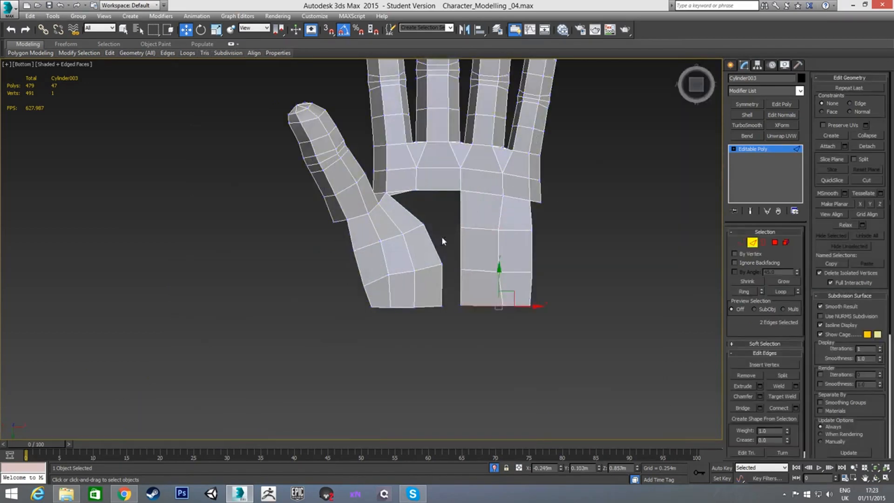
scroll(443, 240, up, 8)
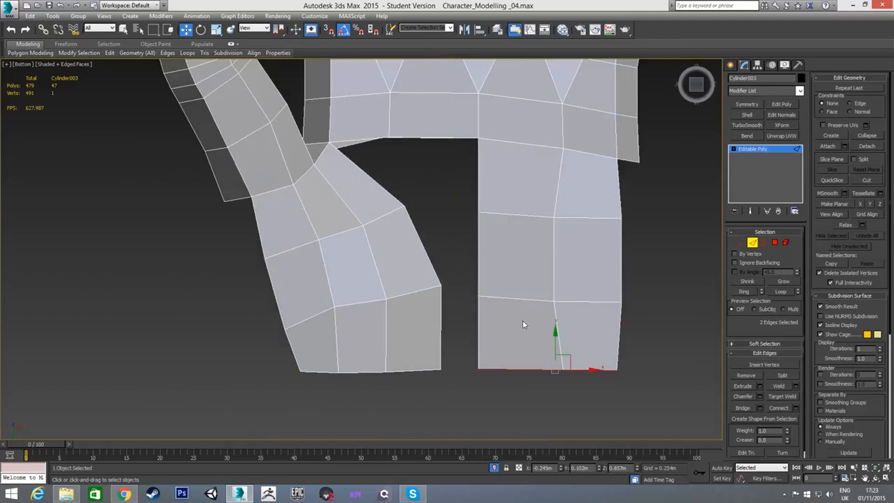
key(1)
click(479, 213)
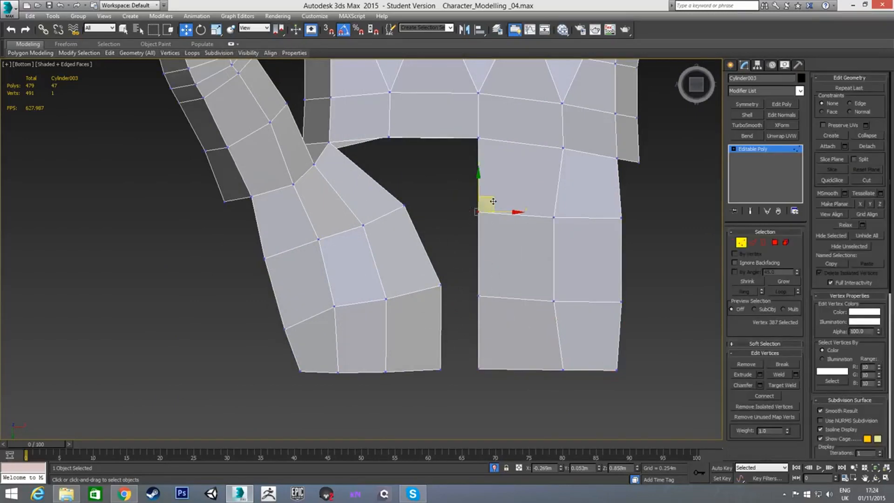
drag(495, 203, 494, 204)
drag(454, 288, 491, 297)
drag(467, 353, 494, 369)
drag(477, 197, 499, 214)
click(440, 233)
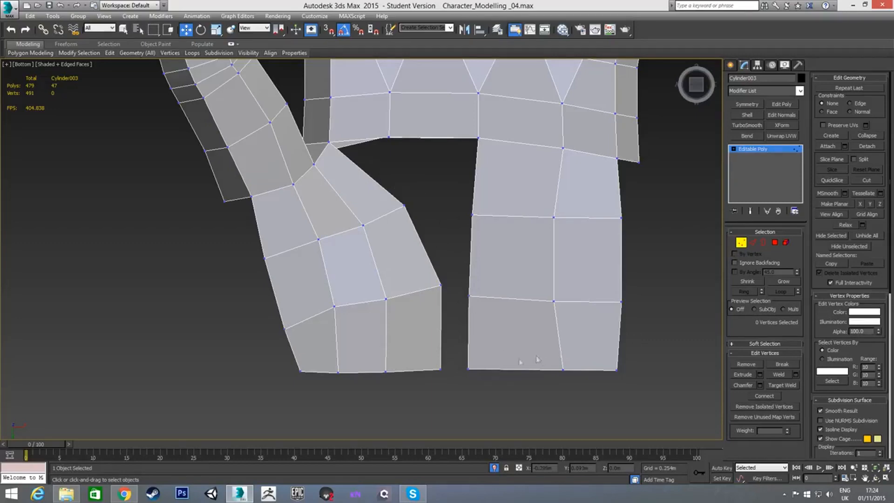
Step: Target-weld the thumb base's palm-side wrist corner and the vertex one row above it to the matching palm strip vertices
right_click(454, 345)
click(432, 403)
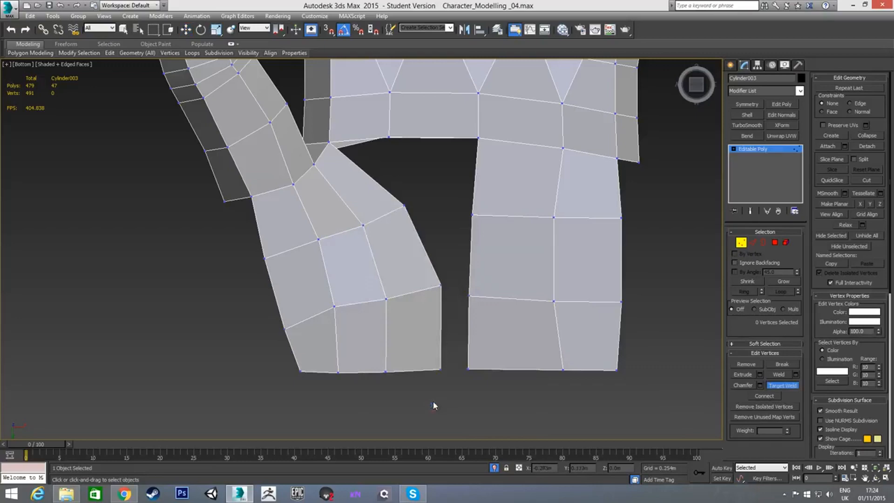
click(466, 369)
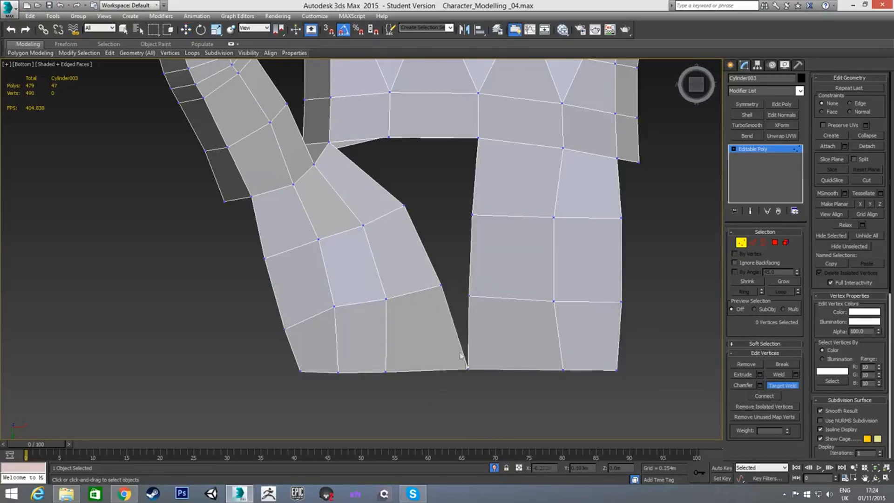
click(440, 287)
click(468, 295)
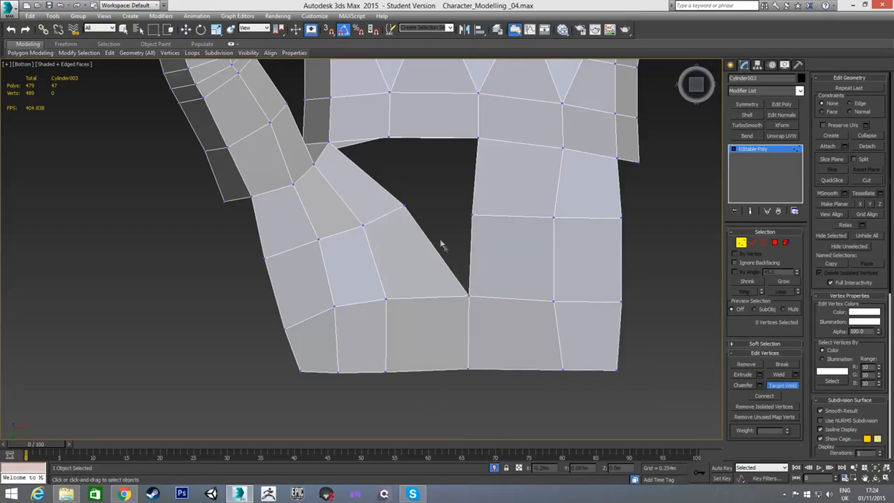
right_click(468, 247)
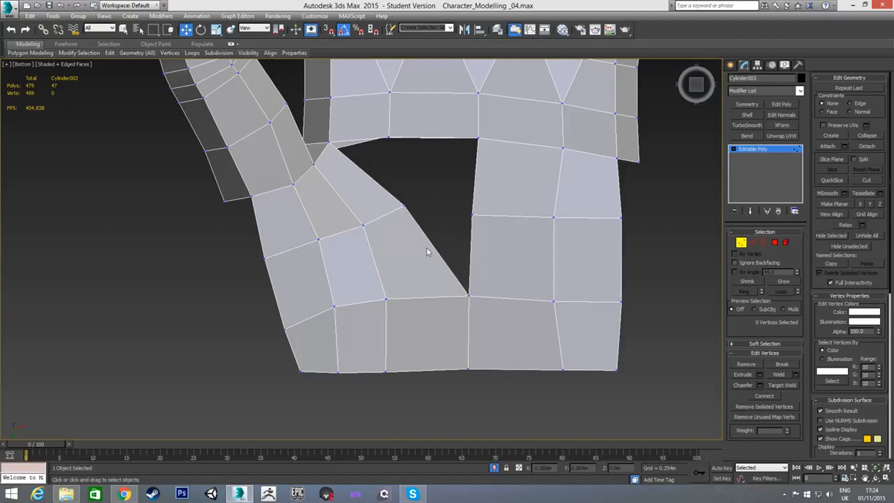
Step: Cap the open triangular border between the thumb base and the palm strip
key(3)
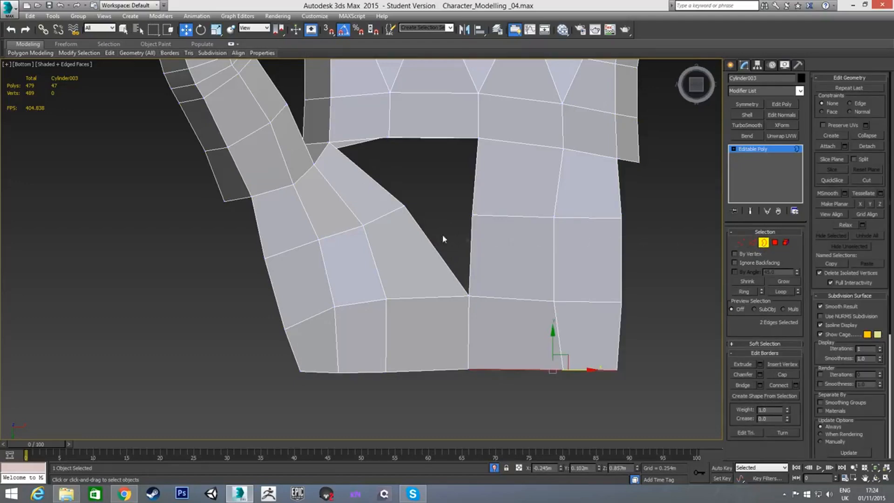
click(418, 225)
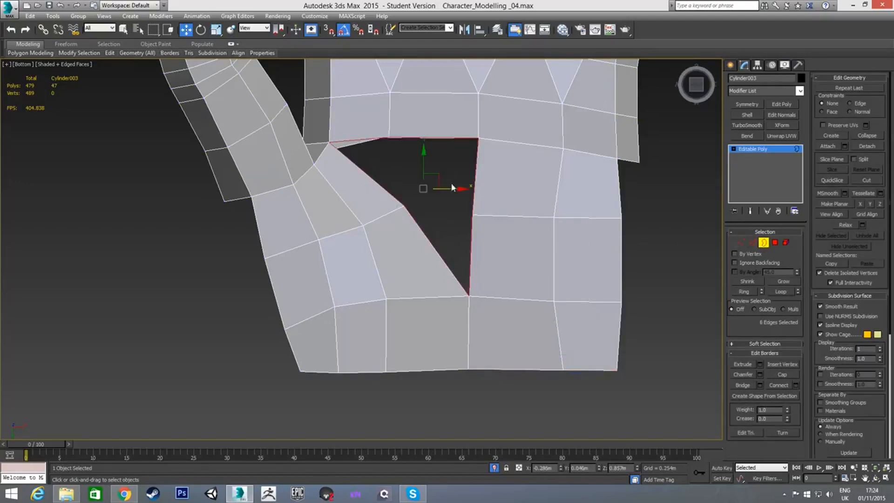
click(780, 376)
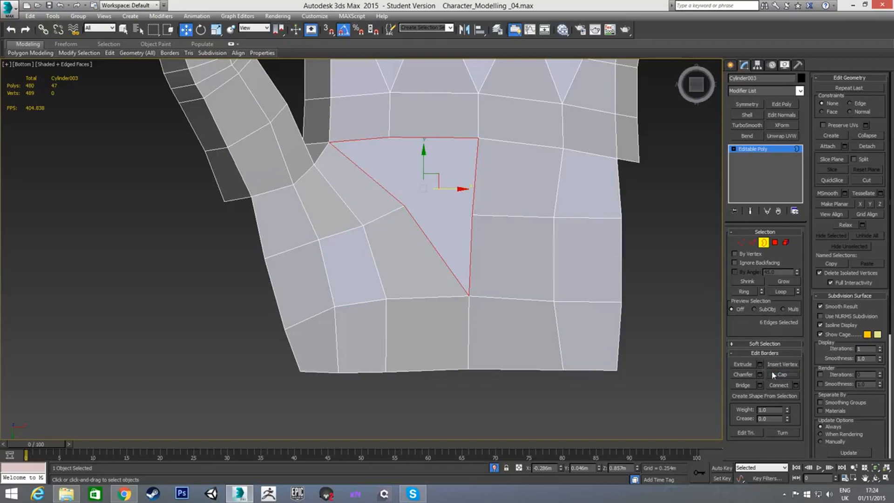
Step: Cut an edge across the capped face from the thumb base to the palm strip, and another from the finger-side vertex to its middle
key(1)
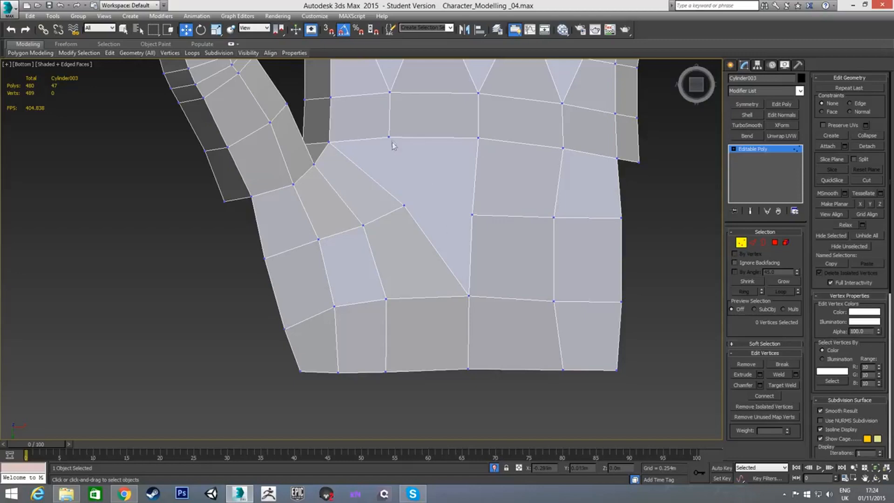
right_click(422, 185)
click(405, 98)
click(405, 206)
click(473, 215)
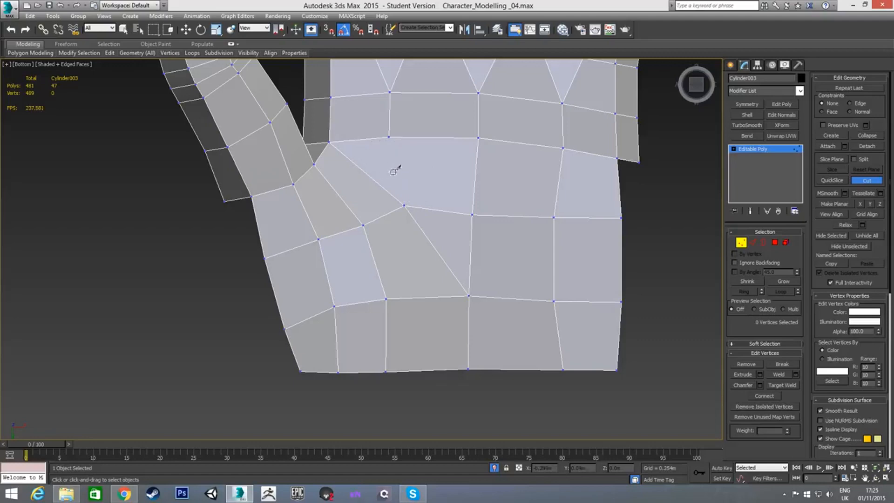
click(440, 211)
key(w)
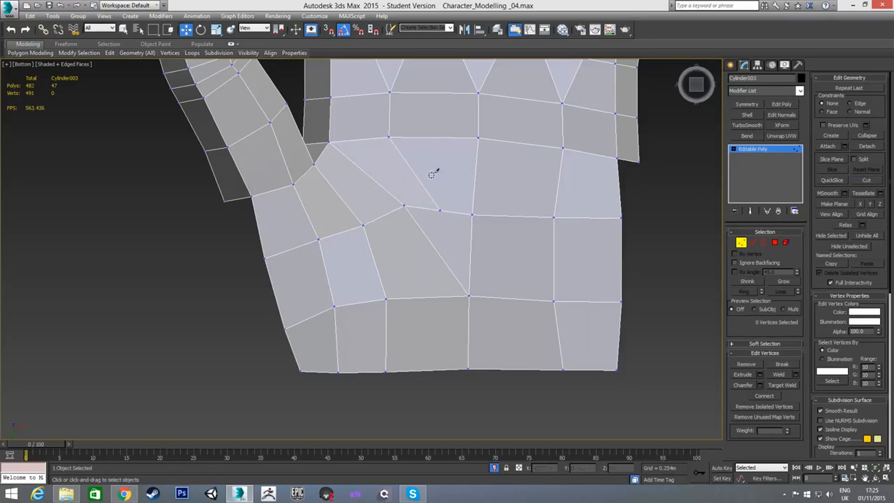
Step: Move the new cut vertex and the neighbouring palm strip vertex toward the fingers
click(440, 211)
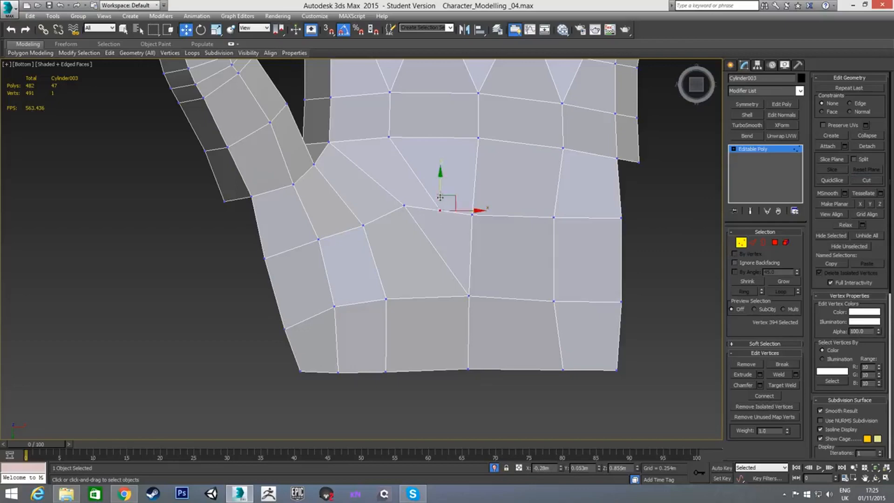
drag(441, 209, 440, 189)
click(473, 215)
drag(473, 214, 472, 204)
Step: Fine-tune the new cut vertex along the vertical axis to smooth the palm surface
alt+middle_drag(486, 204, 351, 276)
click(496, 225)
alt+middle_drag(498, 223, 429, 253)
drag(495, 194, 495, 189)
alt+middle_drag(524, 224, 542, 203)
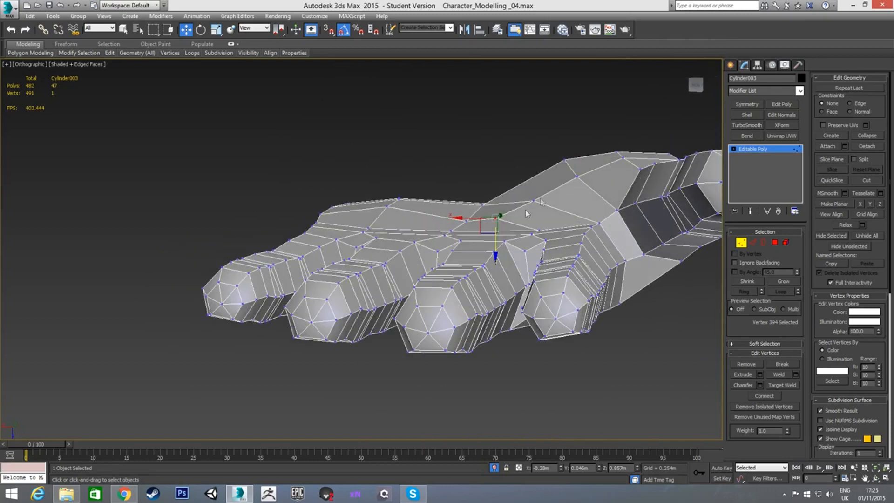
drag(496, 245, 498, 248)
Step: Move two thumb-base vertices vertically into the hand, and nudge the vertex beside the cut slightly outward from the palm
click(535, 200)
drag(534, 224, 535, 233)
click(578, 176)
drag(577, 204, 577, 211)
alt+middle_drag(591, 226, 542, 213)
click(521, 211)
drag(521, 238, 522, 235)
mouse_move(519, 219)
alt+middle_down()
mouse_move(513, 207)
mouse_move(529, 205)
alt+middle_up()
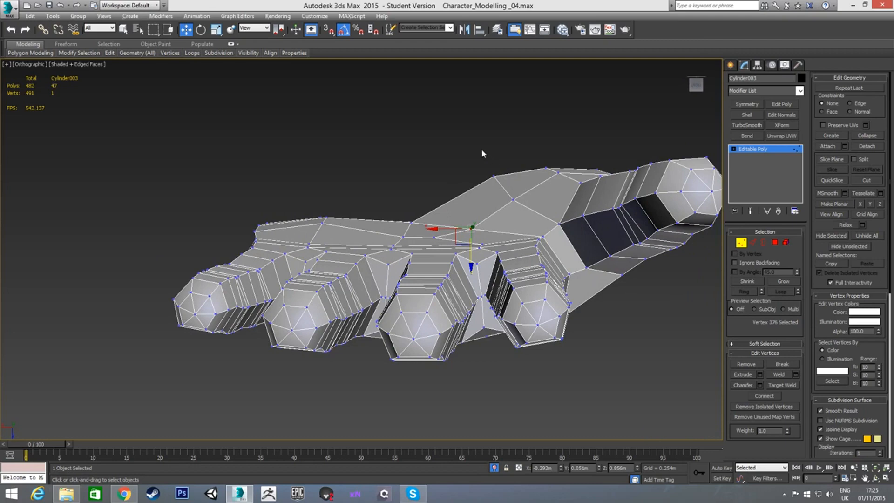
Step: Raise the group of six thumb-base vertices by 0.002 m, and the single vertex on the thumb base's palm side by 0.002 m
drag(562, 206, 526, 207)
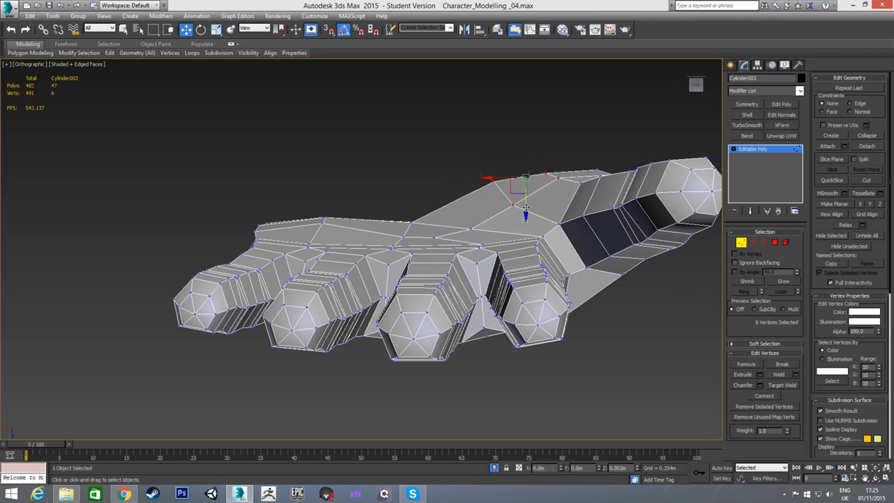
alt+middle_drag(527, 207, 568, 208)
drag(580, 149, 621, 200)
alt+middle_drag(524, 243, 512, 210)
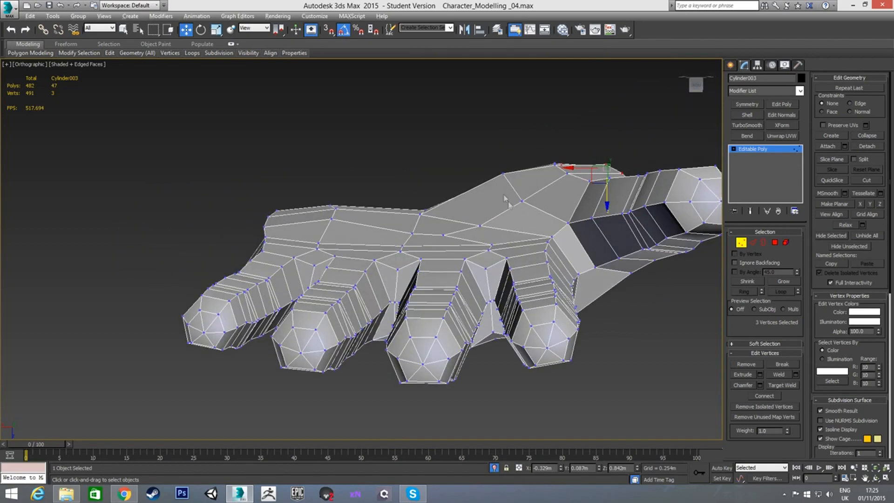
drag(506, 181, 506, 180)
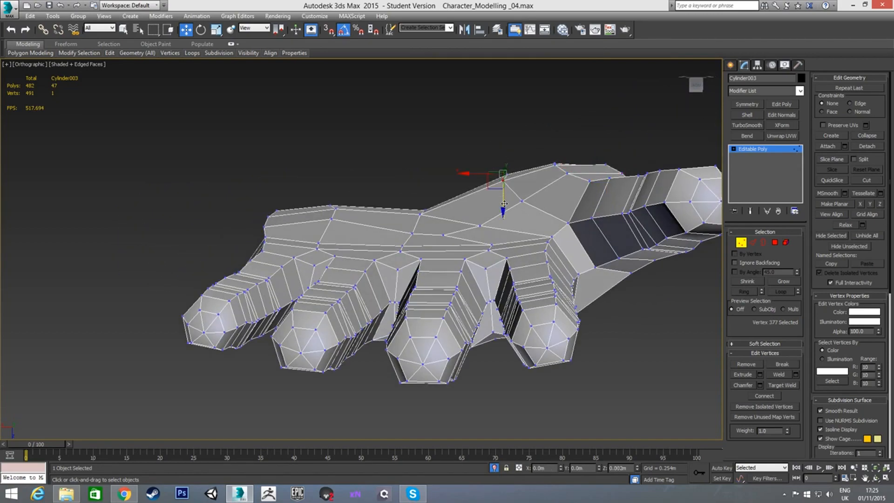
mouse_move(504, 203)
alt+middle_down()
mouse_move(489, 237)
mouse_move(479, 313)
mouse_move(457, 303)
mouse_move(532, 201)
mouse_move(525, 300)
mouse_move(533, 284)
mouse_move(525, 127)
mouse_move(481, 313)
mouse_move(518, 200)
alt+middle_up()
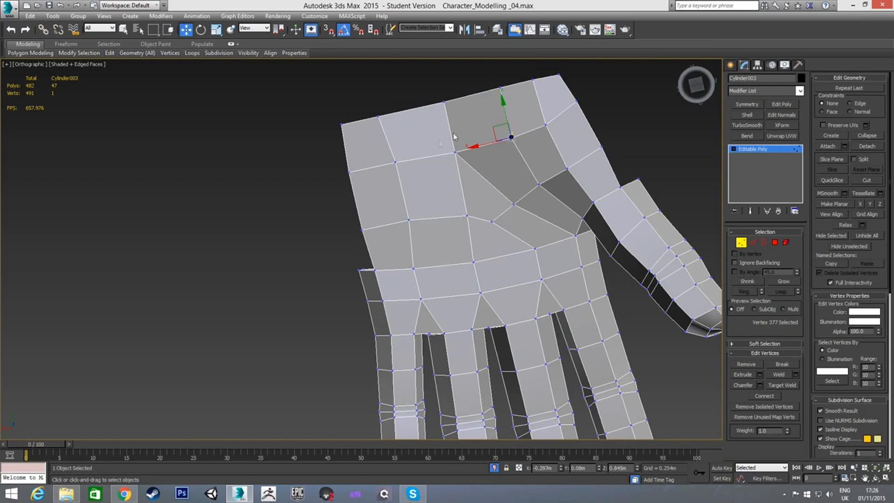
Step: Extrude the two open side edges on the little-finger side toward the wrist as three segments
alt+middle_drag(440, 130, 456, 290)
key(2)
mouse_move(513, 243)
alt+middle_down()
mouse_move(485, 247)
mouse_move(484, 279)
mouse_move(503, 228)
mouse_move(511, 241)
alt+middle_up()
click(486, 301)
click(389, 114)
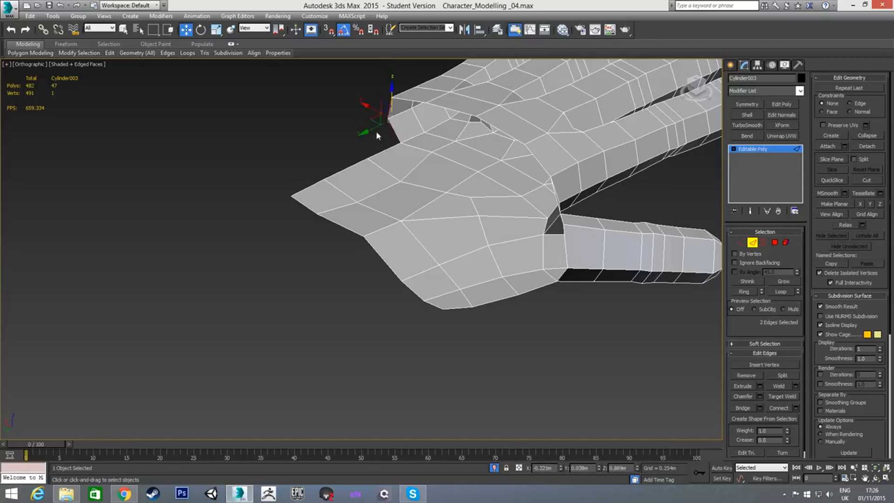
shift+drag(376, 129, 262, 186)
Step: Target-weld the three lower vertices of the new side strip to the matching vertices on the palm's edge
alt+middle_drag(307, 191, 389, 237)
middle_drag(271, 124, 489, 172)
scroll(283, 133, up, 2)
middle_drag(350, 300, 411, 253)
scroll(411, 253, up, 3)
key(1)
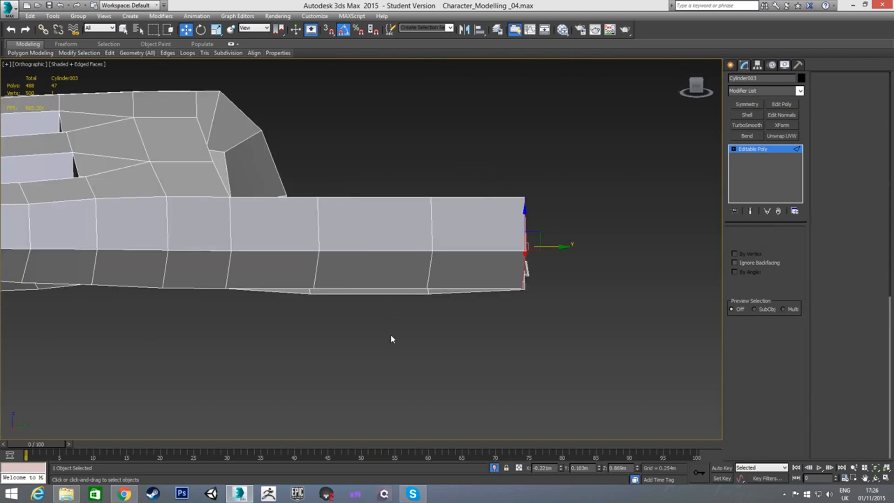
right_click(390, 334)
click(368, 389)
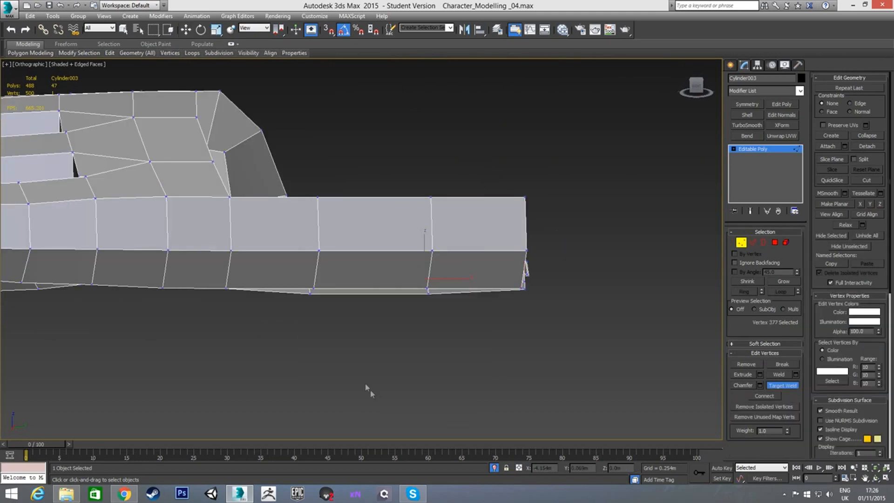
click(309, 294)
click(428, 294)
click(525, 289)
right_click(508, 318)
Step: In the Left view, lower the three middle-row vertices of the little-finger side strip
alt+middle_drag(475, 293, 423, 222)
scroll(422, 222, up, 2)
key(l)
scroll(353, 194, up, 10)
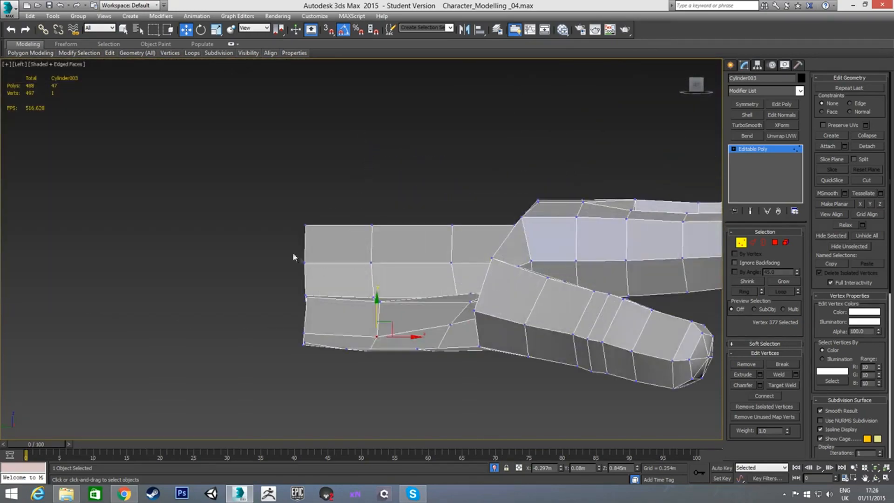
drag(434, 275, 434, 276)
drag(374, 237, 375, 243)
drag(301, 260, 314, 279)
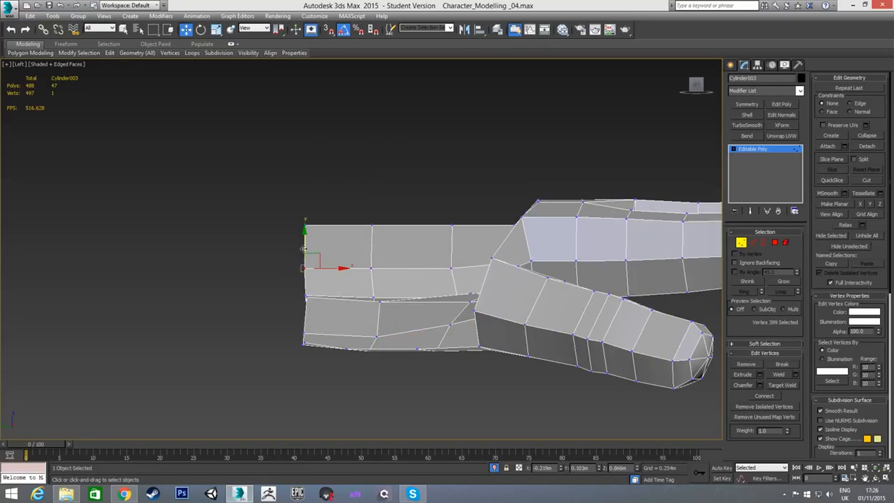
drag(304, 243, 304, 242)
Step: Raise the two vertices along the side strip's upper edge before the wrist corner
alt+middle_drag(311, 266, 467, 270)
middle_drag(299, 288, 367, 274)
drag(454, 215, 455, 214)
drag(391, 177, 389, 174)
alt+middle_drag(389, 173, 356, 256)
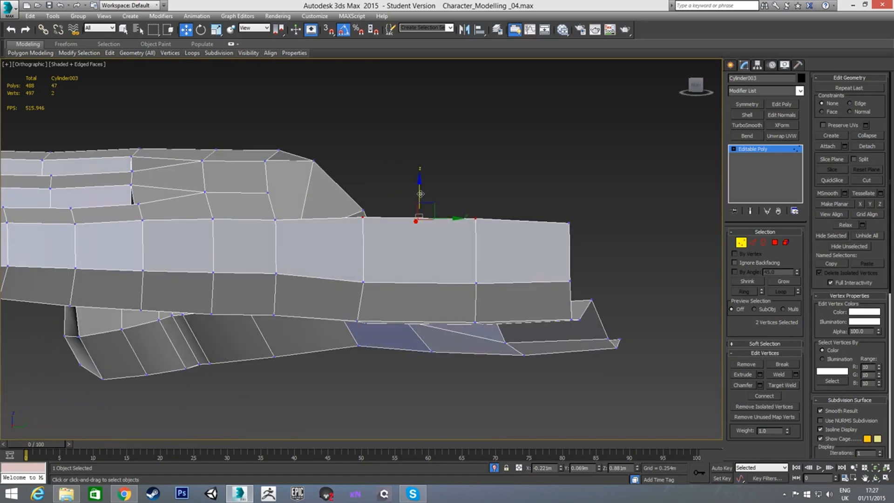
drag(420, 192, 421, 188)
click(569, 224)
Step: Select the four vertices across the open edge on the back of the hand and raise them slightly
middle_drag(384, 192, 443, 231)
click(339, 186)
ctrl+click(345, 126)
alt+middle_drag(410, 152, 339, 183)
ctrl+click(541, 117)
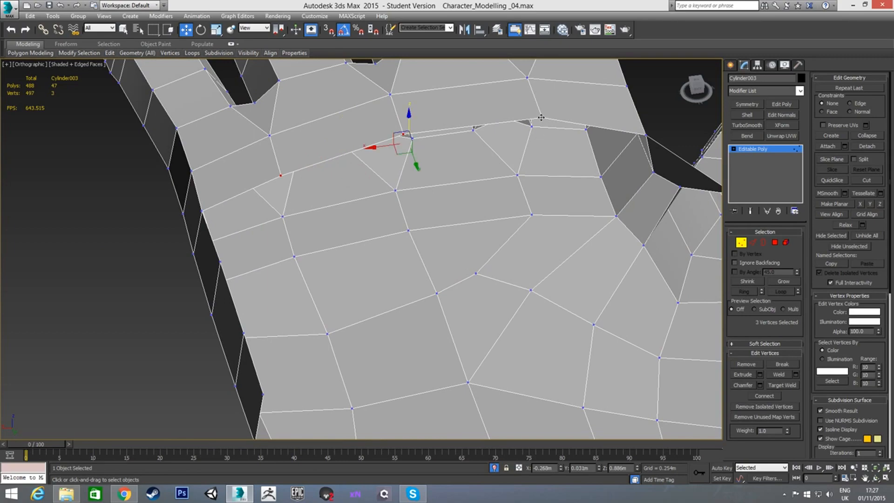
alt+middle_drag(255, 225, 340, 191)
ctrl+click(426, 192)
alt+middle_drag(452, 212, 475, 204)
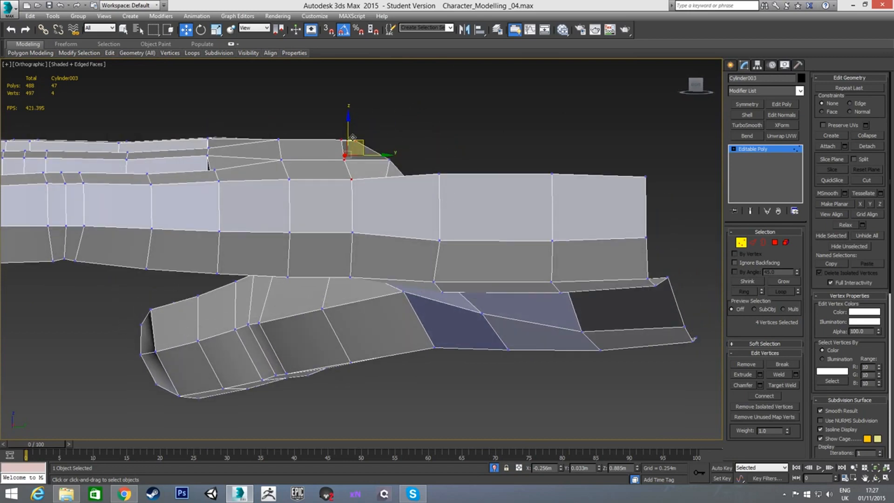
drag(348, 129, 348, 122)
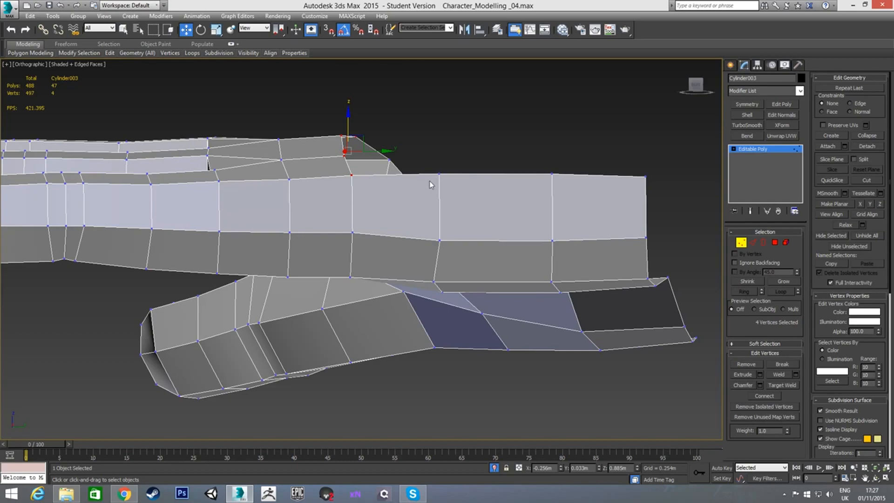
Step: Select the three palm-side vertices between the finger bases and lower them slightly along the vertical axis
alt+middle_drag(481, 191, 371, 205)
alt+middle_drag(310, 199, 307, 190)
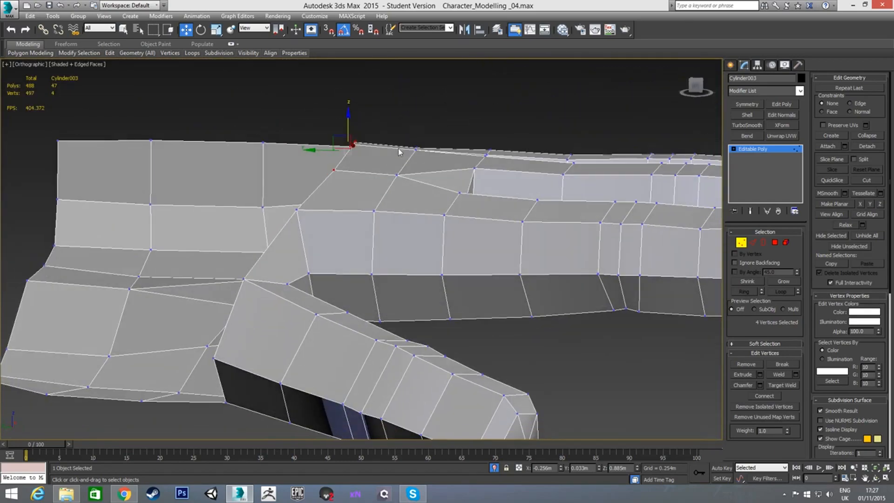
alt+middle_drag(451, 234, 408, 233)
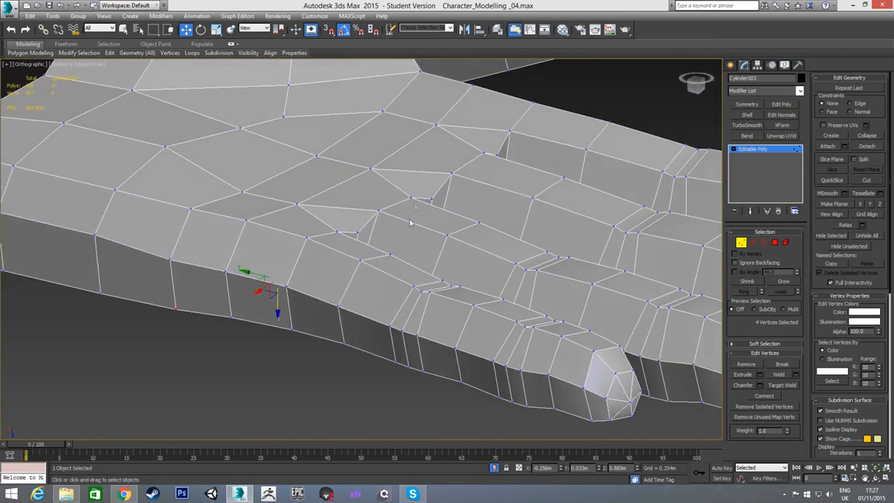
click(438, 126)
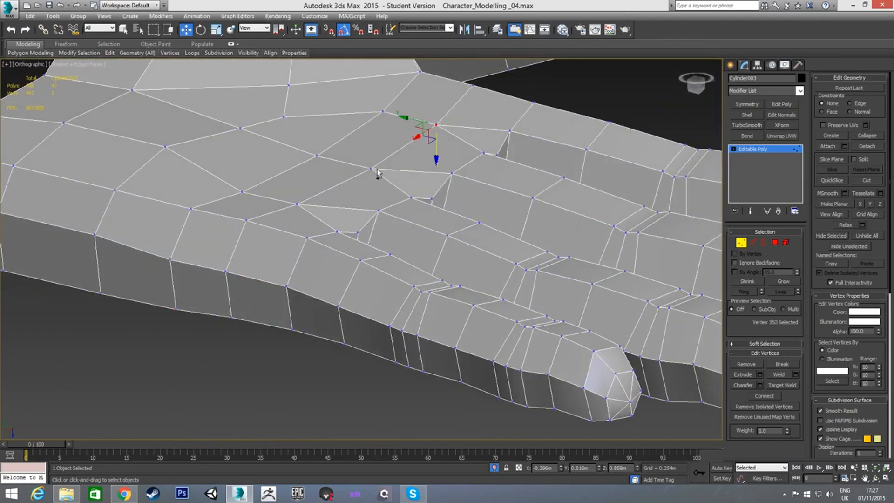
ctrl+click(371, 169)
ctrl+click(297, 204)
alt+middle_drag(333, 213, 316, 201)
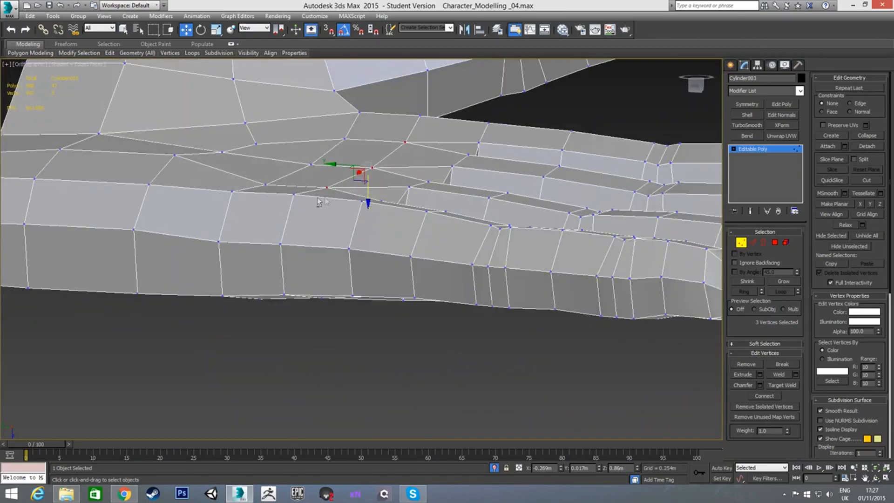
drag(368, 190, 369, 186)
alt+middle_drag(479, 188, 588, 189)
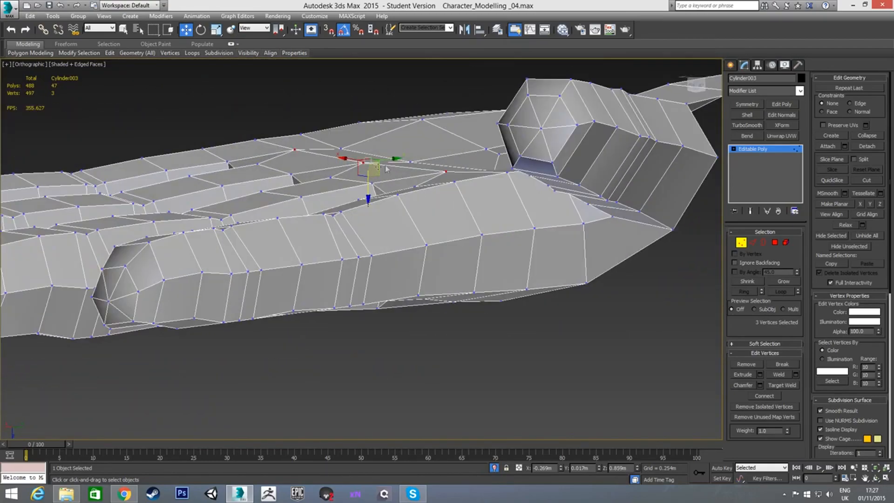
alt+middle_drag(527, 134, 413, 313)
middle_drag(390, 172, 401, 223)
alt+middle_drag(402, 223, 386, 289)
scroll(386, 290, down, 5)
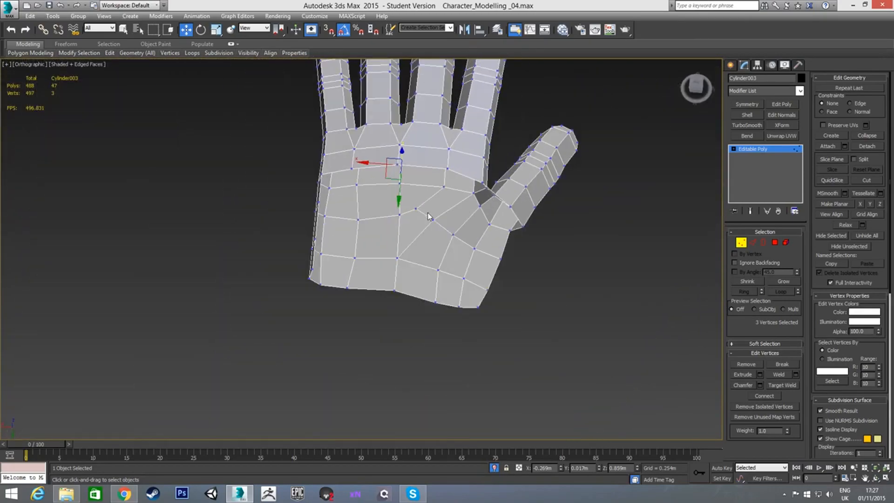
Step: In the Top view, adjust the little-finger side strip's outer vertices inward along X at the wrist end and the next two rows
key(t)
scroll(368, 183, up, 5)
scroll(368, 182, up, 2)
middle_drag(351, 152, 393, 192)
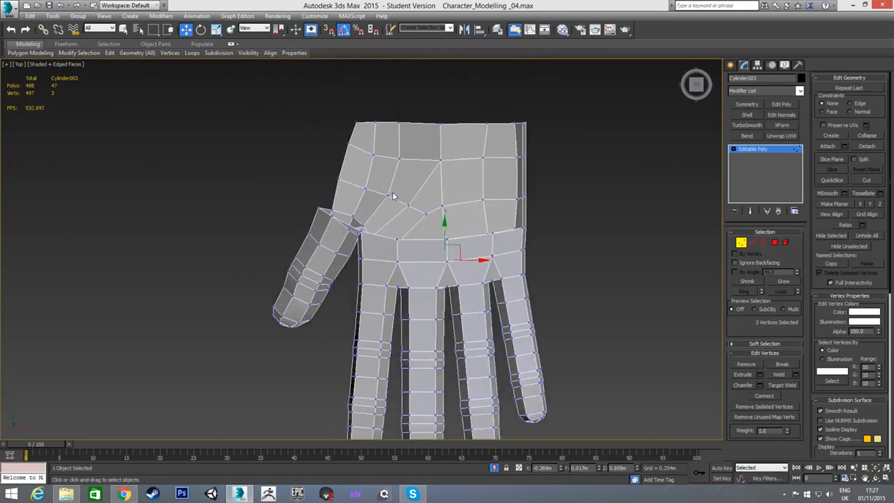
scroll(392, 191, up, 1)
key(2)
click(293, 168)
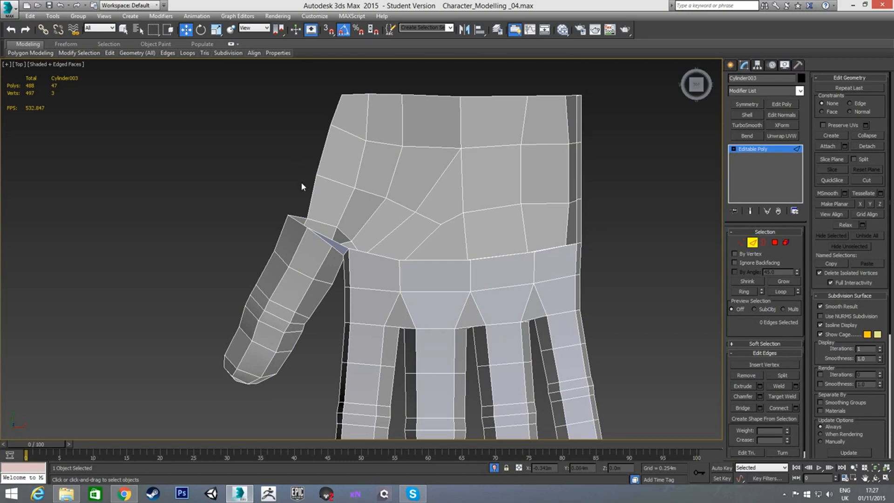
scroll(300, 183, up, 2)
middle_drag(522, 140, 340, 190)
key(1)
drag(504, 99, 532, 110)
drag(507, 188, 507, 190)
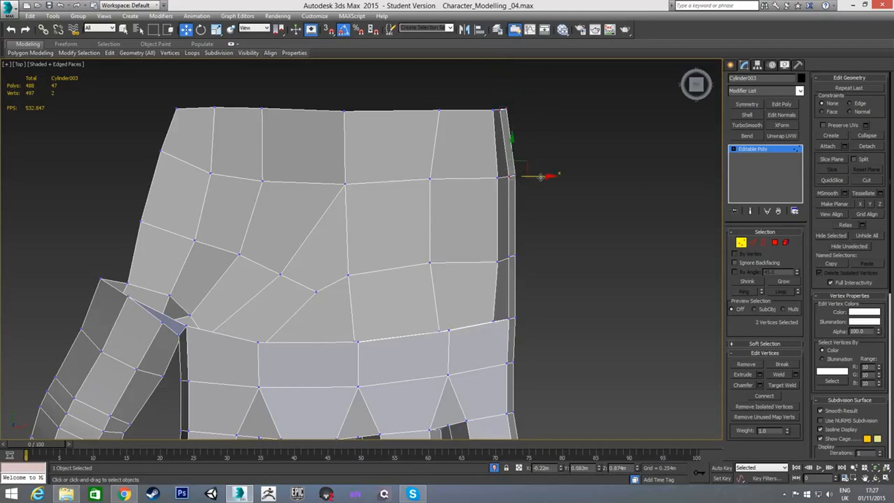
drag(507, 274, 533, 256)
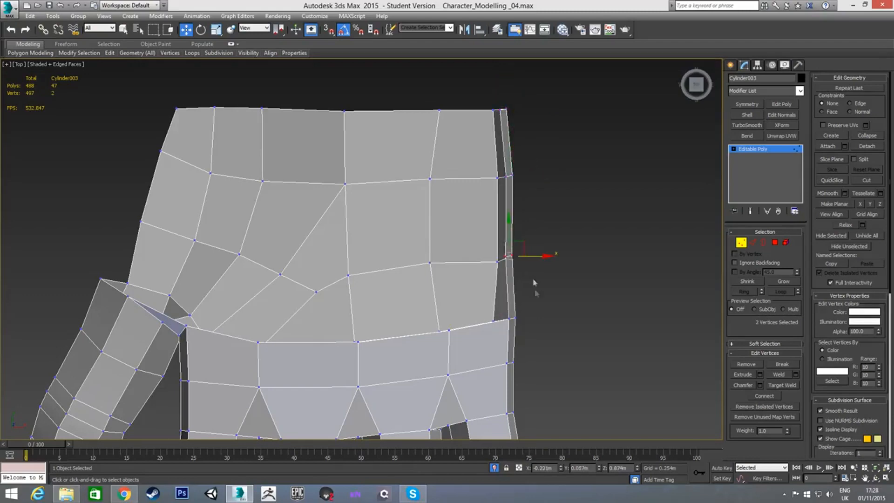
Step: Shift the little-finger side strip's nine wrist-end vertices slightly outward along X and nudge the adjoining palm-edge vertex outward to match
drag(499, 179, 543, 276)
drag(527, 181, 536, 180)
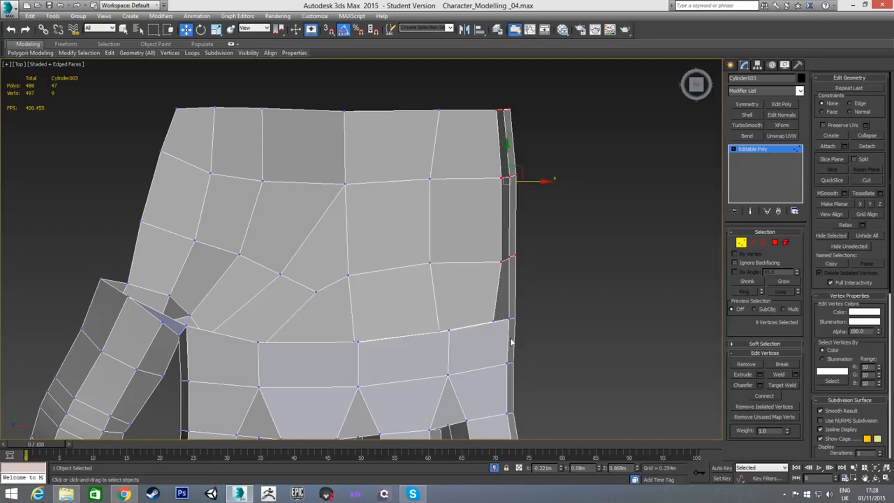
mouse_move(532, 184)
mouse_down()
mouse_move(522, 183)
mouse_move(535, 187)
mouse_up()
alt+middle_drag(532, 230, 459, 239)
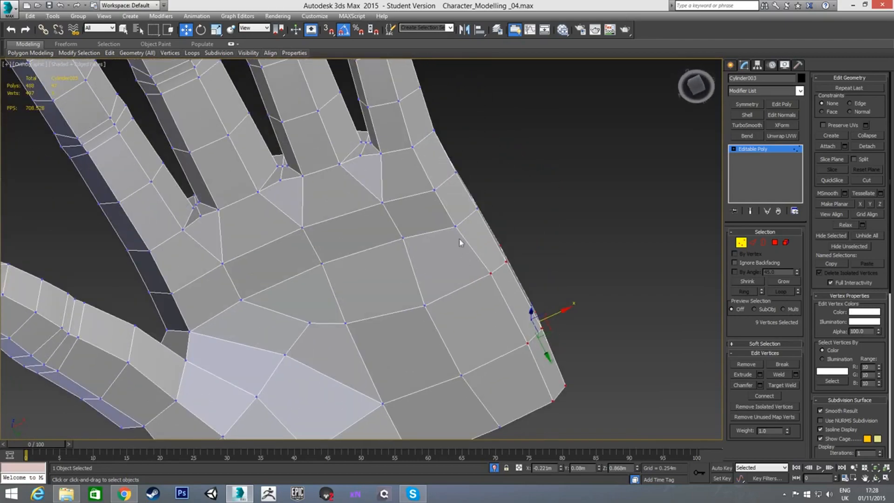
click(456, 227)
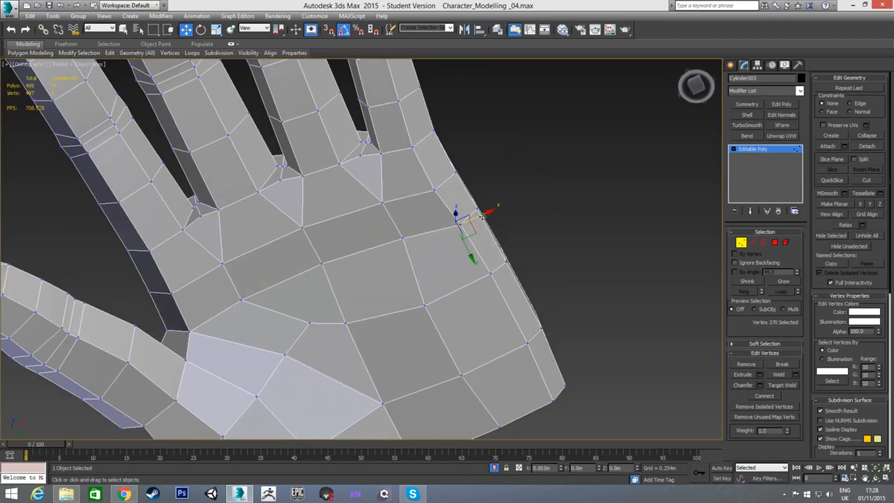
alt+middle_drag(477, 218, 416, 301)
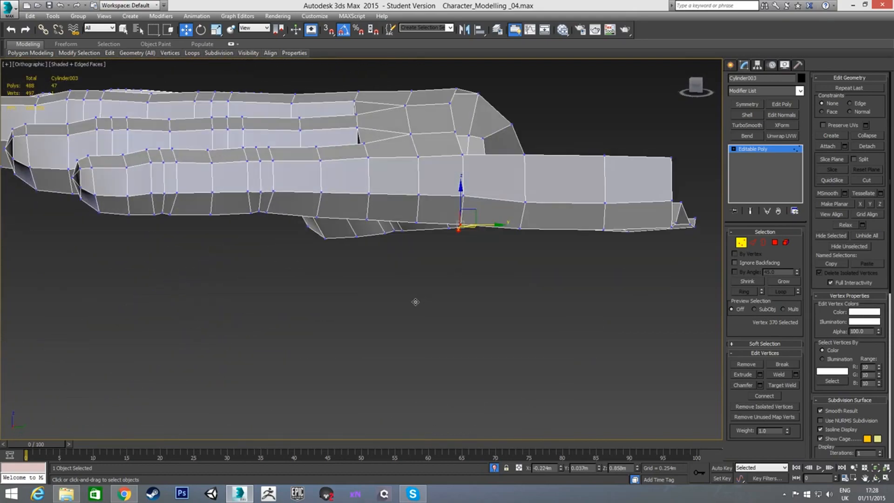
alt+middle_drag(516, 204, 472, 256)
Step: In the Top view, extrude the two open outer edges at the thumb's base toward the wrist along the palm's side
key(t)
scroll(363, 256, up, 8)
key(2)
scroll(356, 254, up, 4)
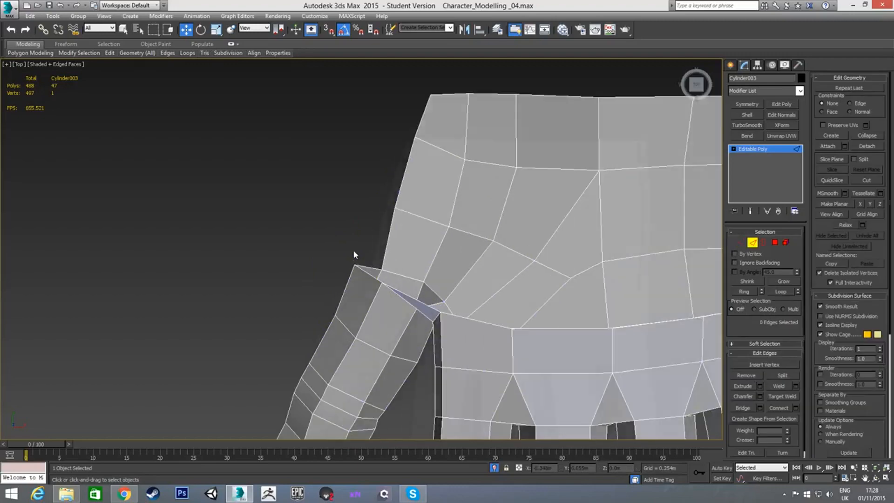
click(368, 266)
ctrl+click(369, 275)
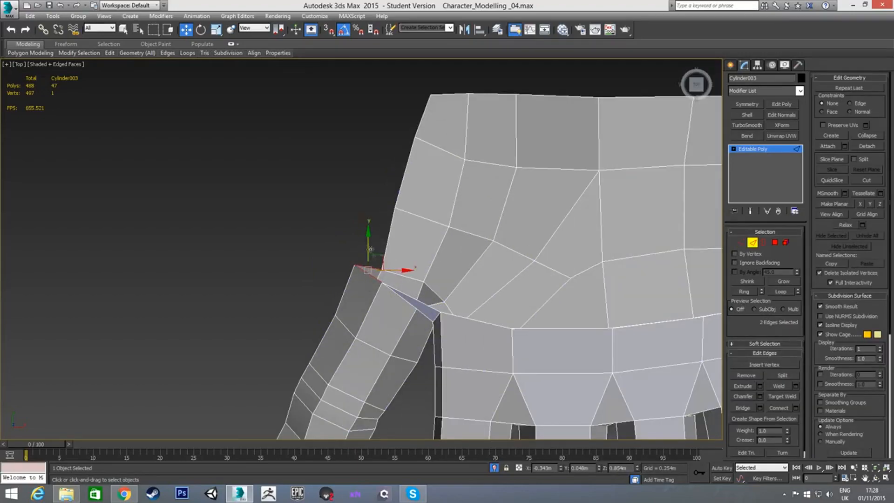
drag(381, 258, 411, 200)
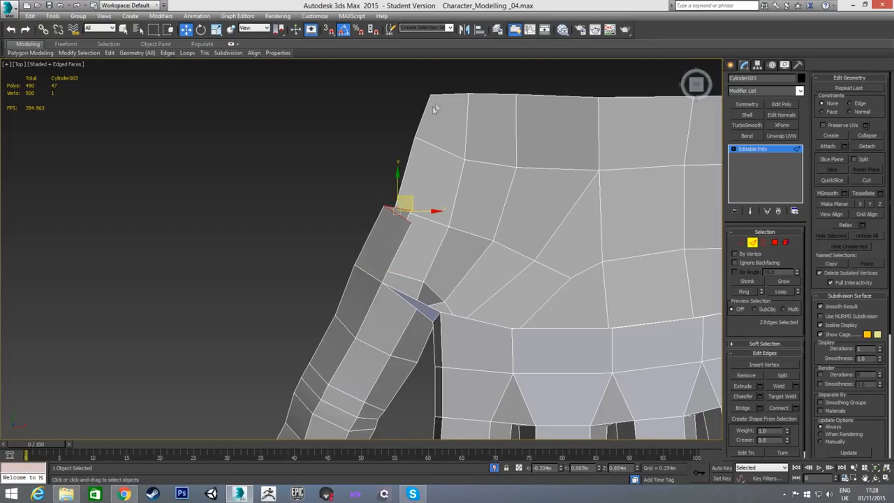
alt+middle_drag(405, 205, 388, 198)
Step: Target-weld the extruded thumb strip's palm-side corner vertex to the adjoining palm-edge vertex
key(1)
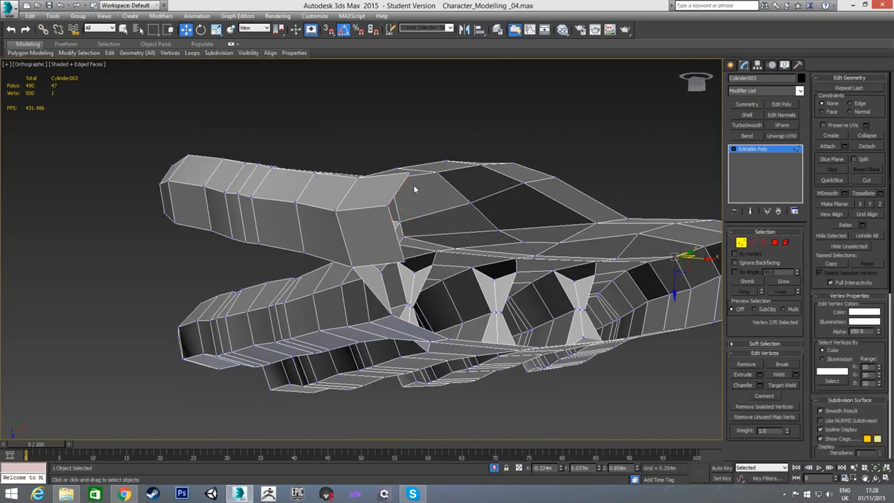
scroll(414, 189, up, 3)
right_click(398, 157)
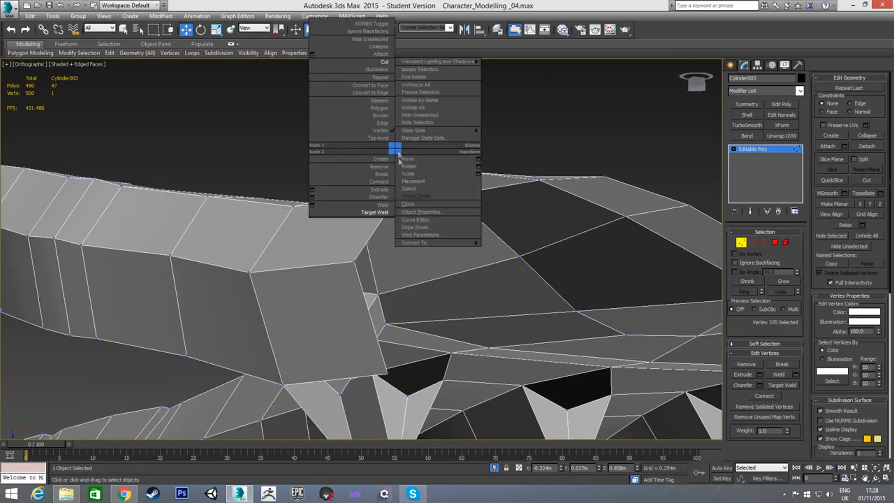
click(392, 210)
click(371, 187)
alt+middle_drag(391, 186, 415, 182)
scroll(415, 182, down, 4)
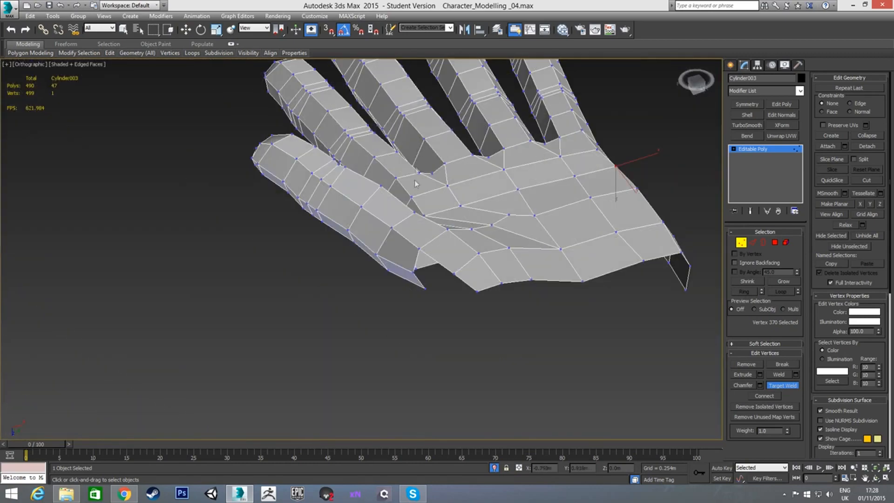
key(w)
Step: In the Top view, move the thumb strip's inner end vertex toward the palm and the thumb base's outer vertex outward
alt+middle_drag(417, 291, 430, 170)
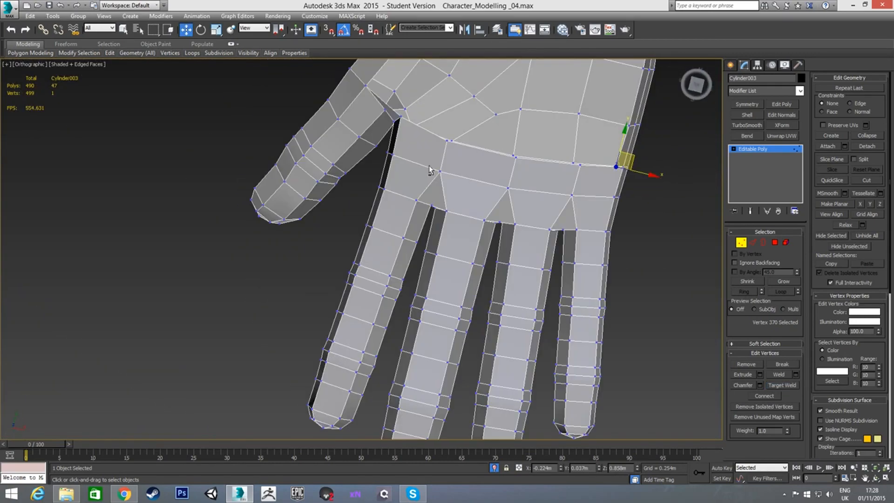
key(t)
scroll(355, 247, up, 15)
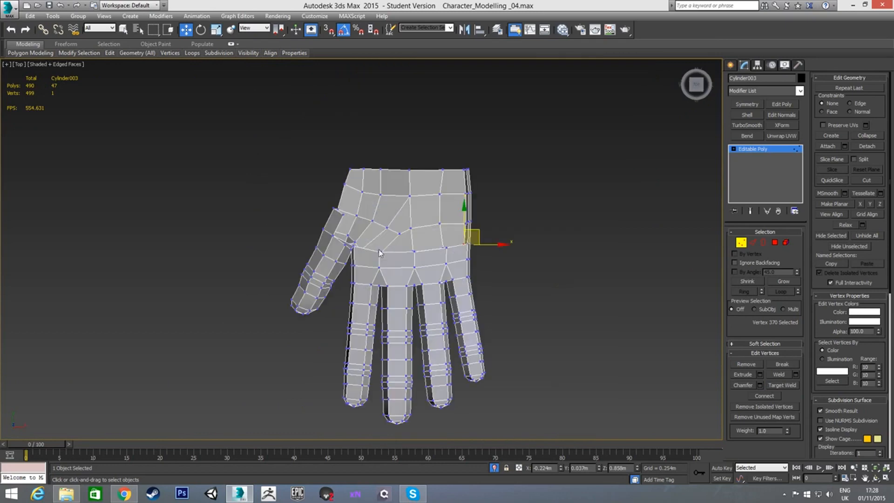
scroll(303, 200, up, 6)
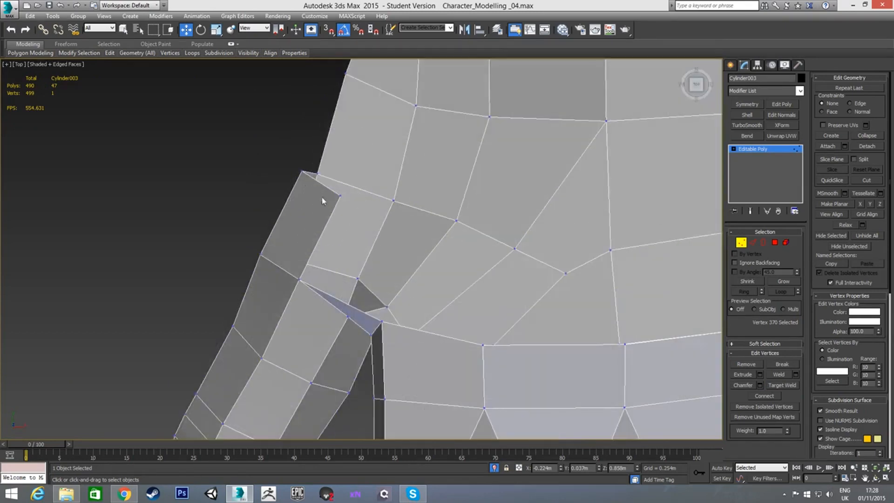
drag(354, 190, 378, 187)
scroll(354, 201, up, 2)
scroll(305, 276, down, 2)
click(287, 301)
click(246, 275)
drag(260, 264, 252, 260)
scroll(245, 287, down, 5)
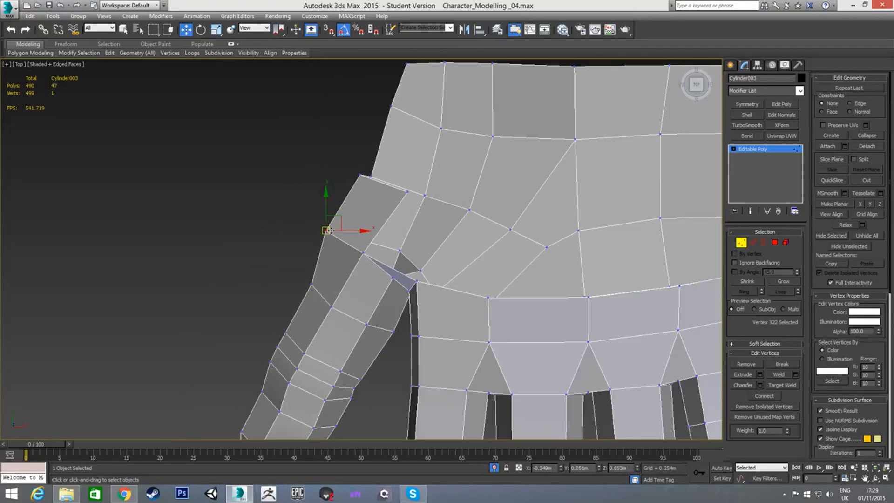
middle_drag(342, 227, 347, 253)
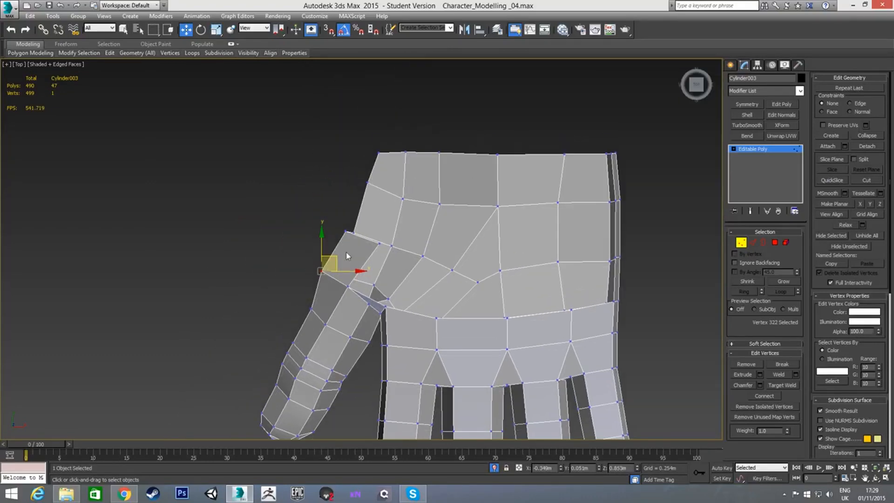
Step: Select the six thumb-side vertices in the last two rows at the wrist and move them inward along X
scroll(347, 253, up, 3)
drag(340, 219, 383, 227)
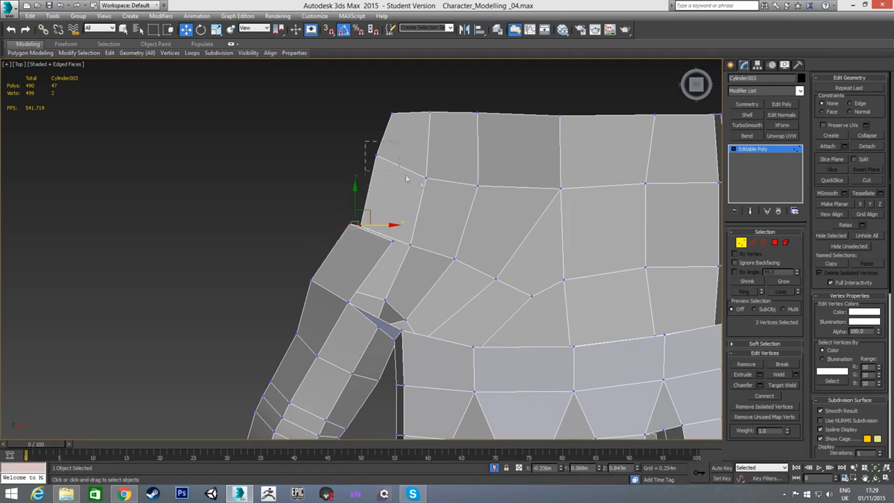
drag(493, 199, 493, 199)
drag(373, 98, 576, 132)
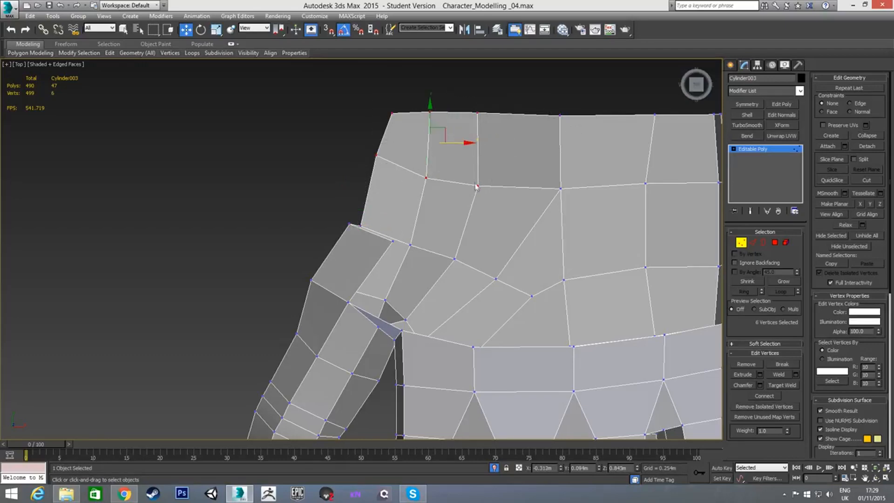
drag(459, 143, 478, 143)
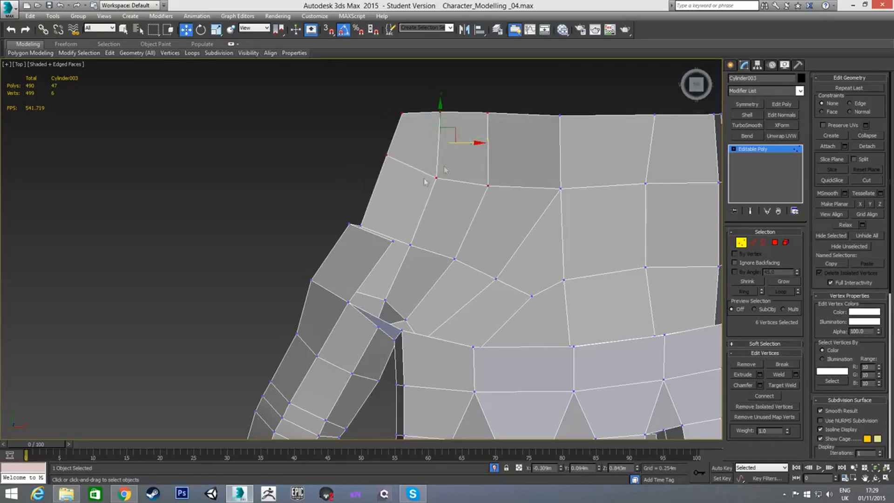
Step: Nudge the two palm outline vertices between the thumb strip and the wrist slightly outward along X
click(360, 225)
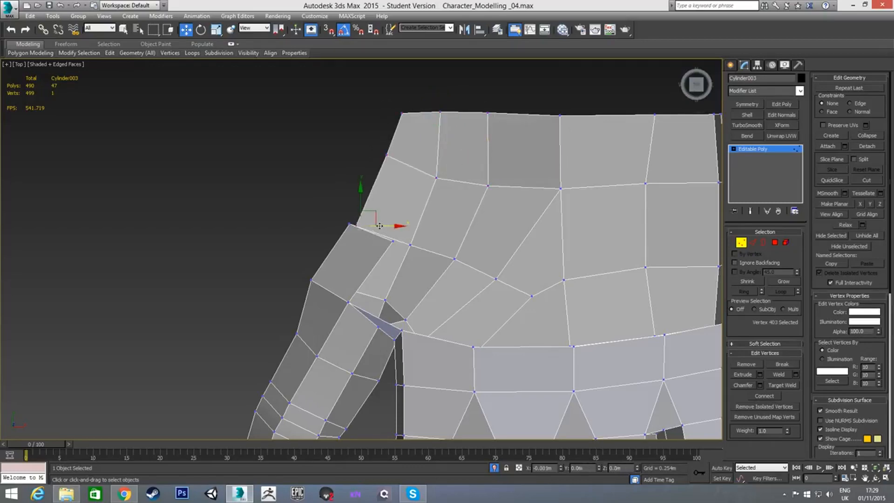
click(383, 154)
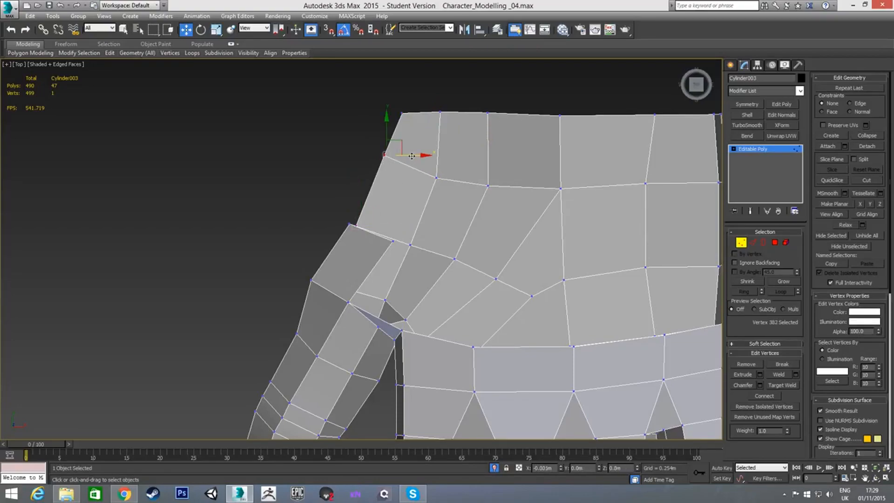
alt+middle_drag(420, 156, 413, 309)
middle_drag(432, 133, 429, 205)
scroll(429, 205, down, 3)
alt+middle_drag(417, 173, 444, 196)
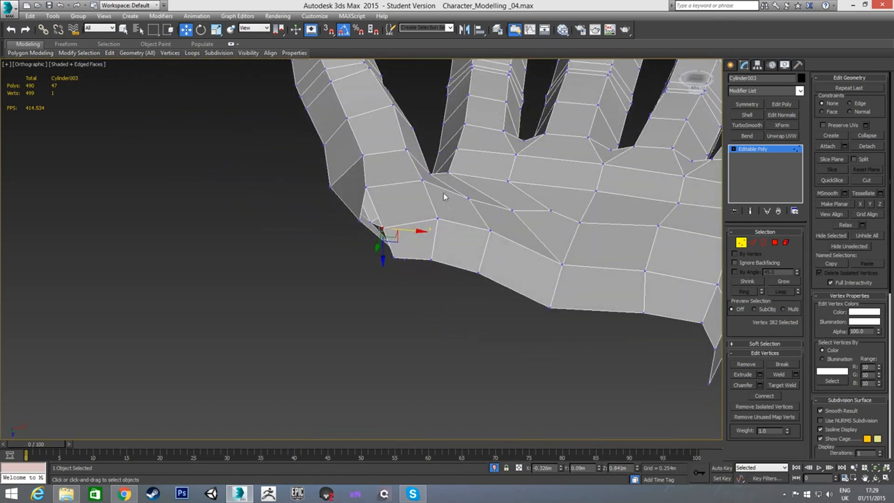
key(t)
scroll(343, 241, up, 6)
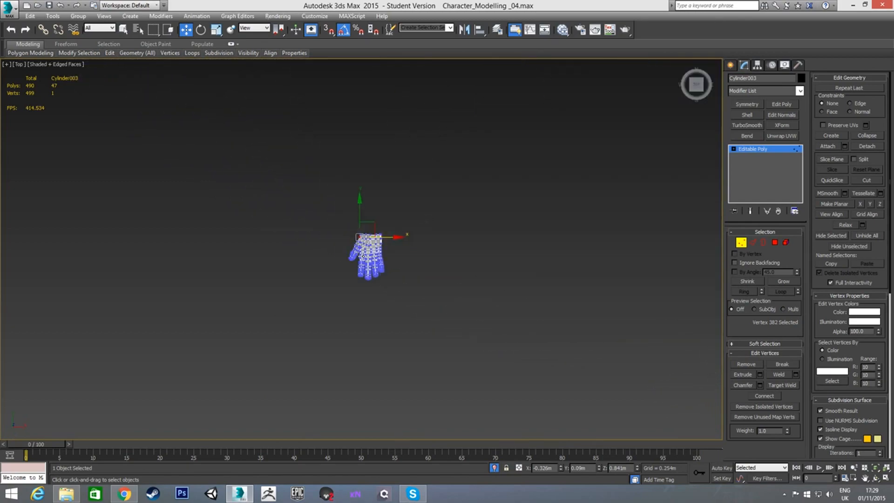
scroll(390, 230, up, 3)
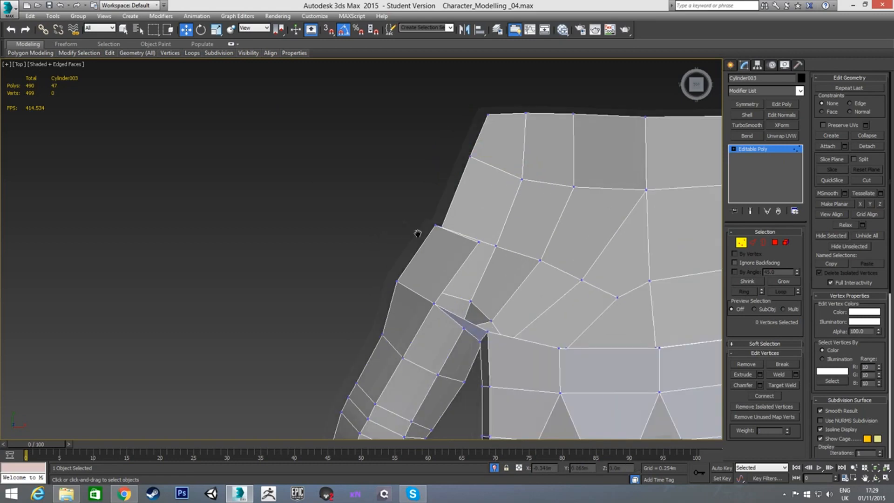
scroll(373, 230, up, 2)
key(2)
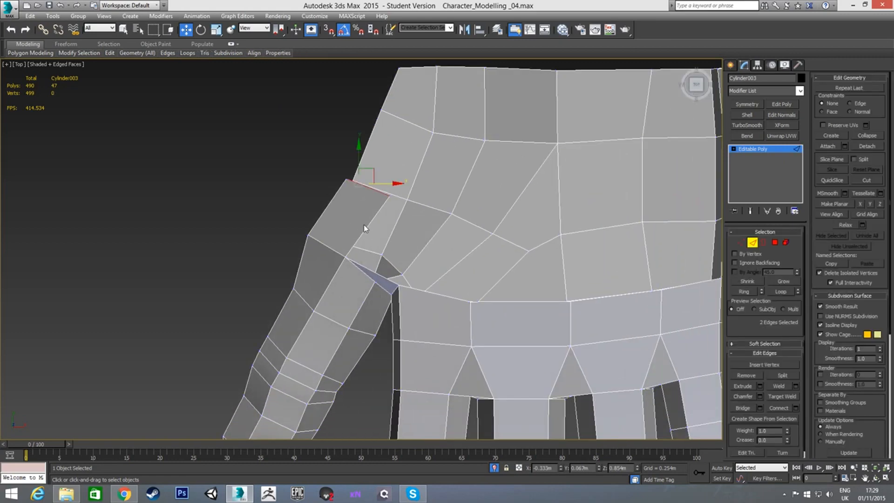
click(368, 224)
alt+middle_drag(368, 225, 425, 167)
click(374, 266)
Step: Select the two open end vertices on the thumb strip's outer face and raise them slightly along the vertical axis
key(1)
click(320, 257)
alt+middle_drag(320, 257, 383, 277)
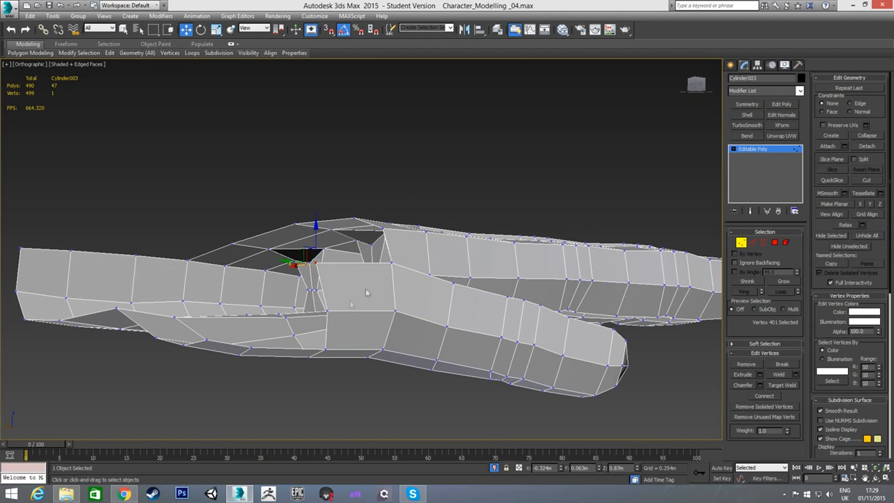
ctrl+click(329, 309)
alt+middle_drag(347, 306, 386, 282)
scroll(364, 270, up, 2)
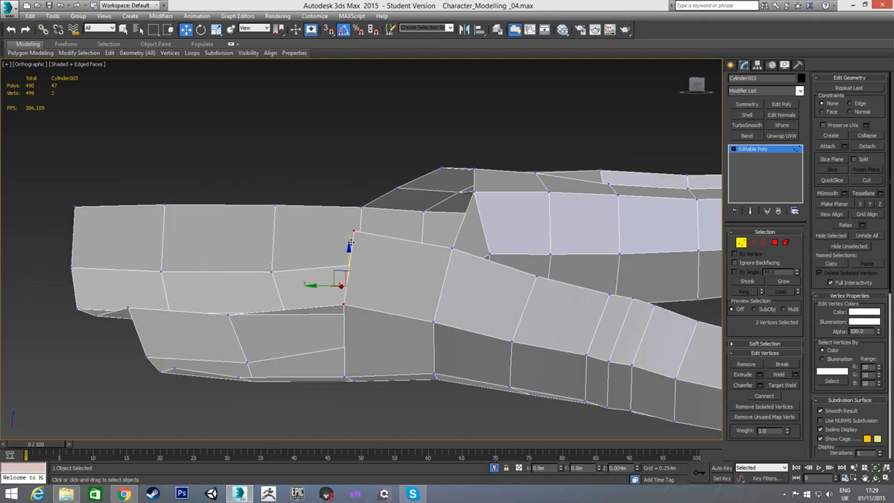
alt+middle_drag(348, 258, 338, 266)
Step: Raise the thumb strip's upper end vertex further and fine-tune its height in the Left view
click(380, 232)
drag(380, 232, 385, 177)
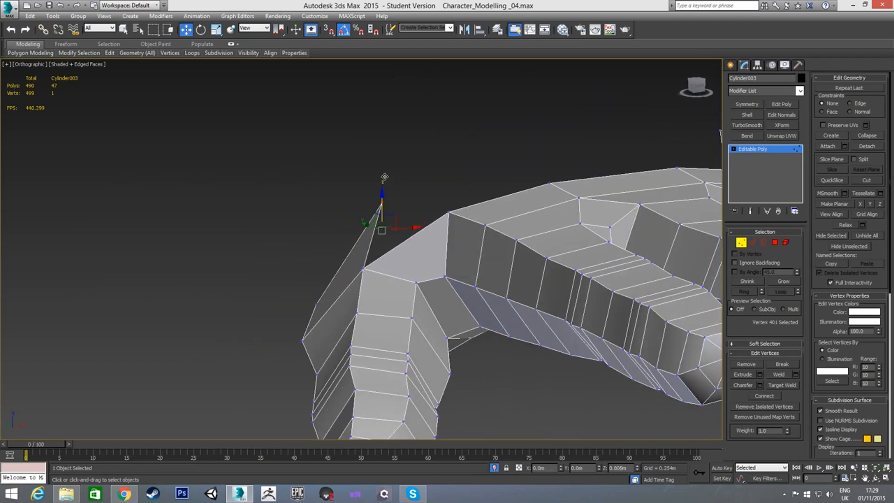
alt+middle_drag(384, 182, 426, 207)
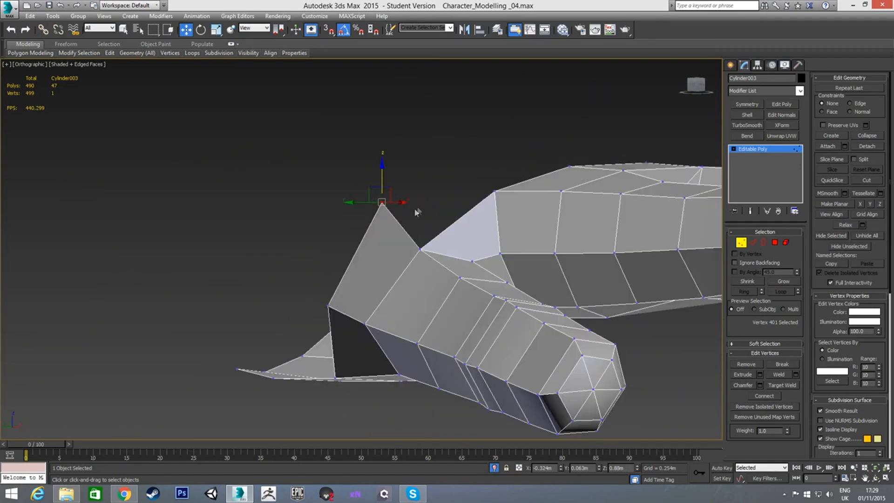
key(l)
scroll(373, 171, up, 10)
scroll(438, 212, up, 4)
drag(367, 193, 366, 196)
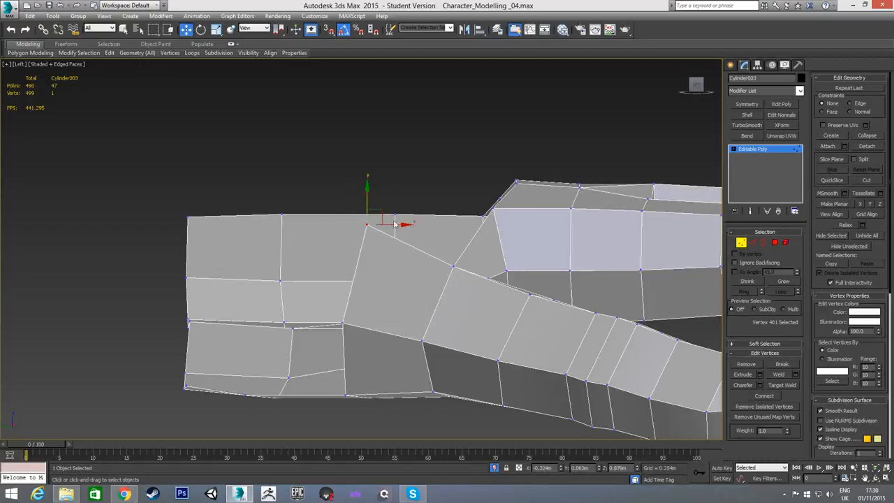
Step: In the Left view, raise the thumb strip's lower end vertex and the neighbouring outer vertex at the thumb's base
click(343, 324)
drag(341, 302, 341, 290)
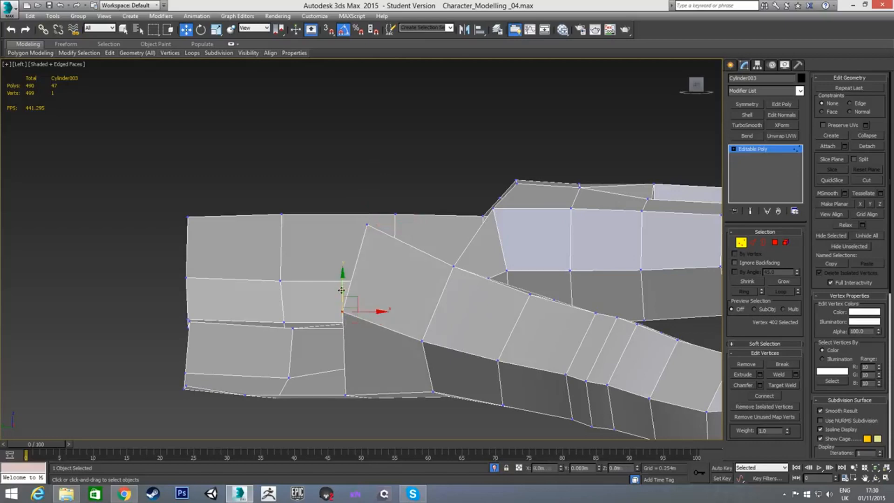
click(421, 342)
drag(423, 319, 422, 306)
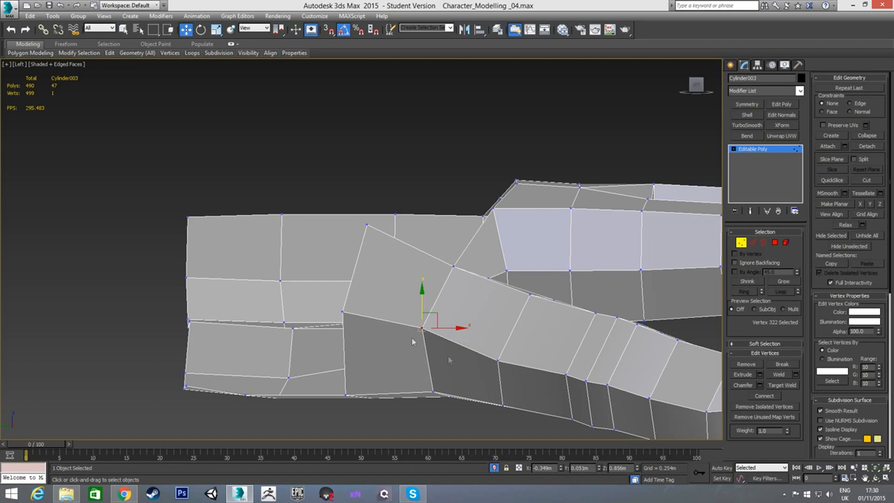
Step: Extrude the upper edge of the webbing between thumb and index finger toward the wrist as a new face
mouse_move(418, 297)
alt+middle_down()
mouse_move(385, 256)
mouse_move(335, 269)
mouse_move(406, 284)
alt+middle_up()
middle_drag(550, 233, 462, 263)
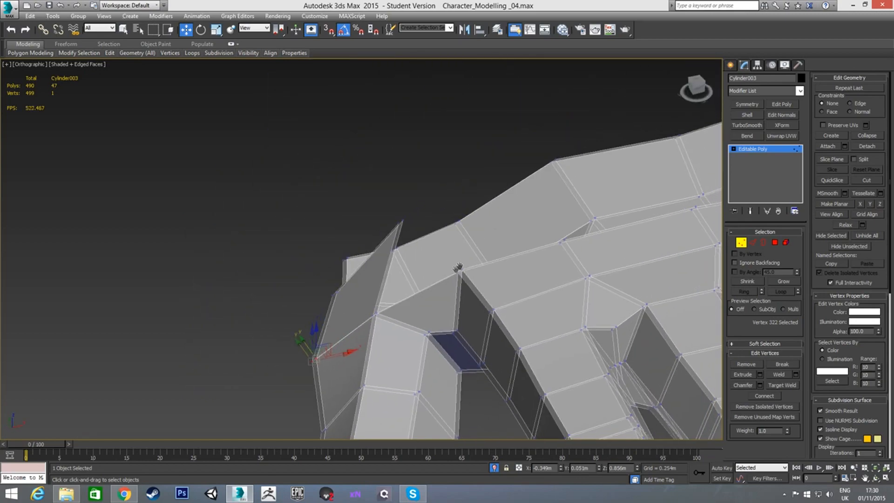
scroll(459, 265, down, 3)
key(2)
click(433, 285)
alt+middle_drag(385, 278, 474, 250)
scroll(480, 251, up, 2)
shift+drag(480, 250, 371, 235)
alt+middle_drag(371, 235, 464, 223)
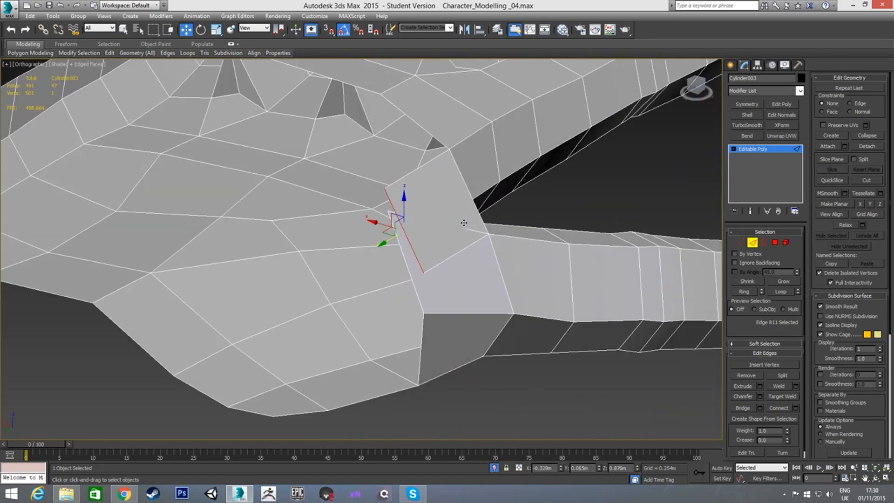
Step: Target-weld the loose lower vertex of the extruded webbing face to the neighbouring corner vertex at the thumb's base
key(1)
click(556, 203)
right_click(556, 203)
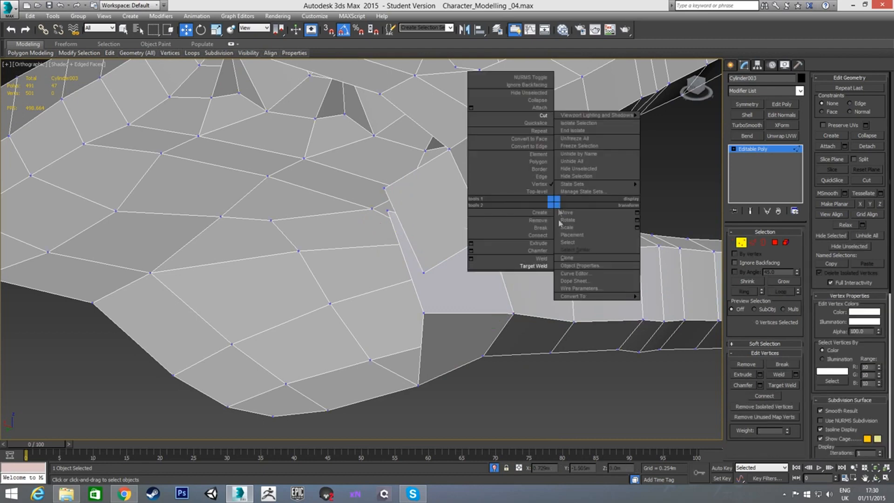
click(534, 266)
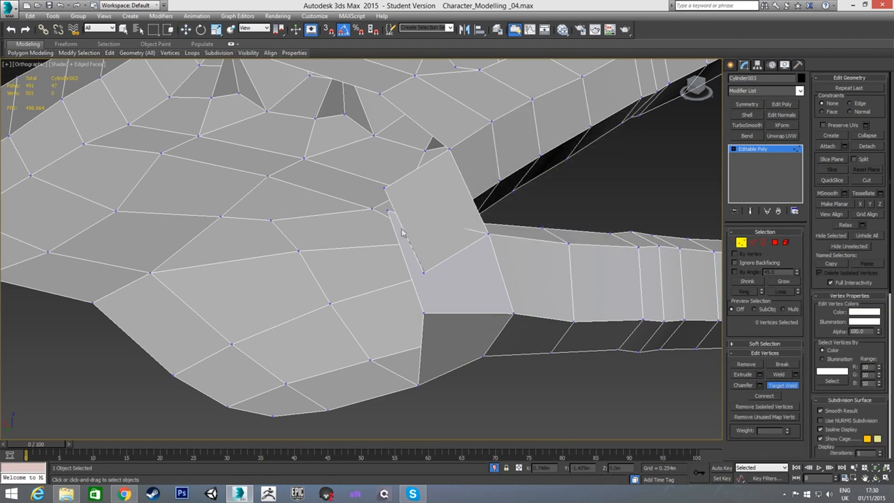
click(387, 211)
key(w)
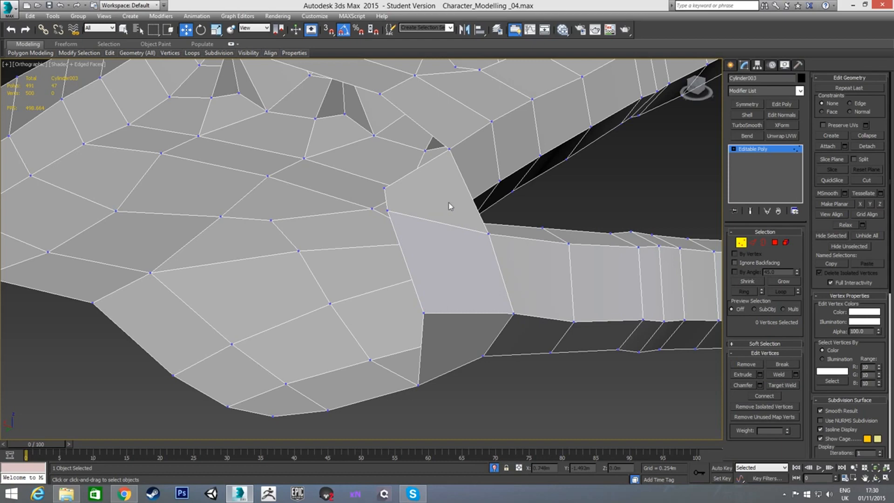
Step: Raise the webbing face's open wrist-side vertex and the neighbouring vertex at the index finger's base slightly along the vertical axis
click(384, 189)
alt+middle_drag(394, 208, 350, 187)
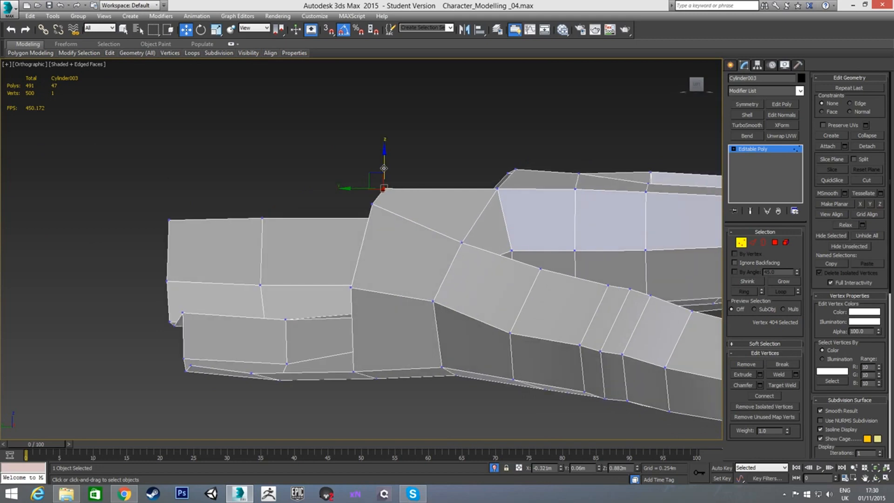
drag(386, 161, 386, 156)
click(496, 190)
drag(496, 164, 496, 158)
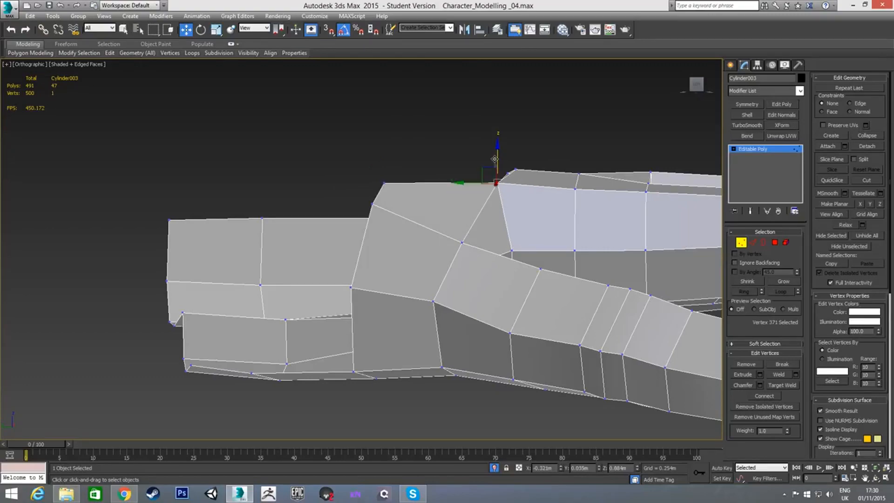
Step: In the Top view, nudge the webbing's inner wrist-side vertex toward the palm's middle and shift its neighbouring thumb-side vertex toward the fingers
click(385, 183)
alt+middle_drag(423, 217, 358, 247)
key(t)
scroll(357, 246, up, 10)
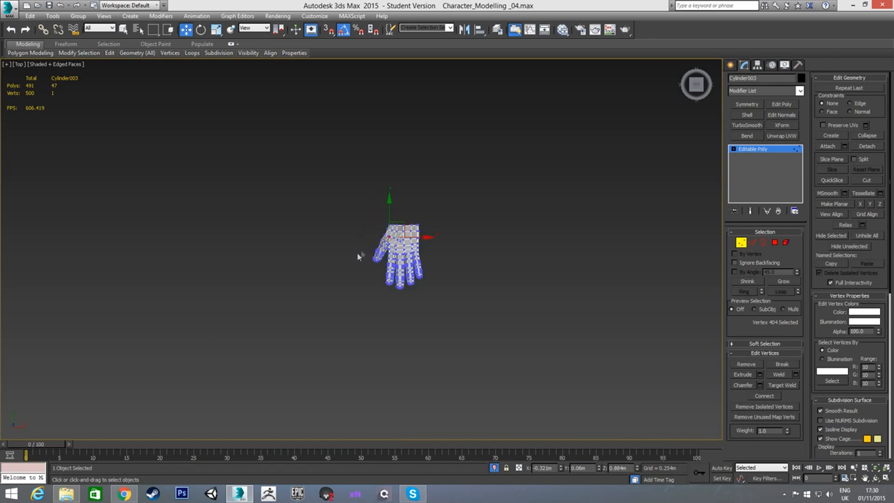
drag(307, 191, 346, 201)
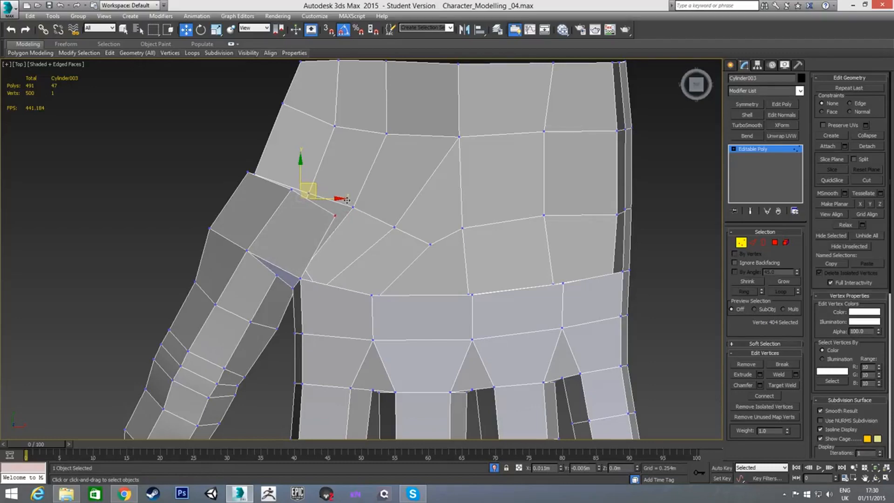
drag(348, 198, 349, 200)
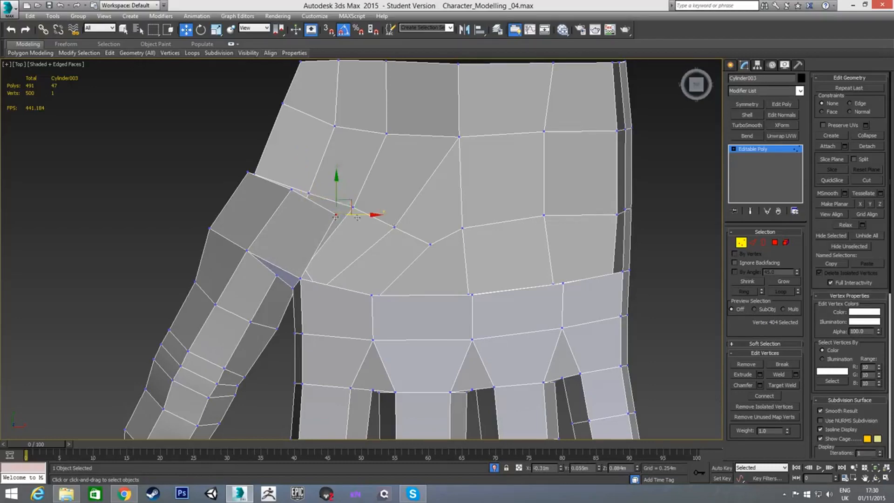
drag(348, 202, 351, 200)
click(291, 190)
drag(305, 177, 290, 199)
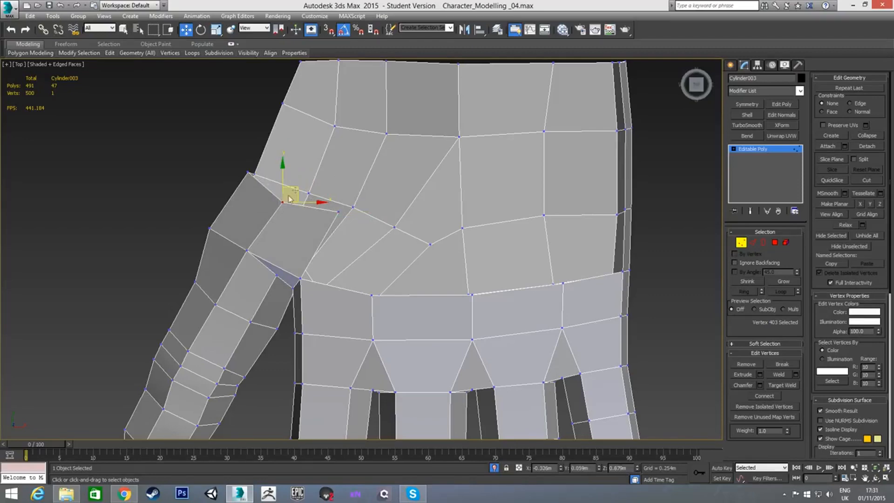
scroll(368, 276, up, 3)
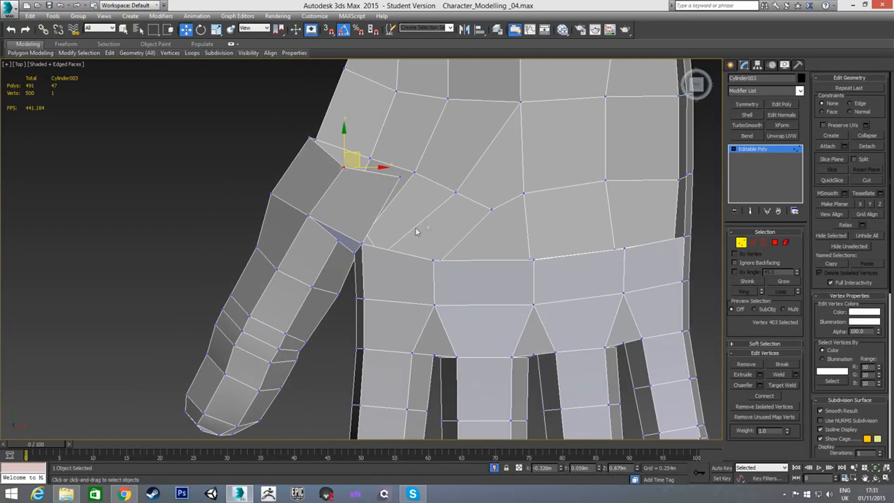
Step: Select the four open edges across the back of the hand and extrude them toward the wrist as a new row of faces
key(2)
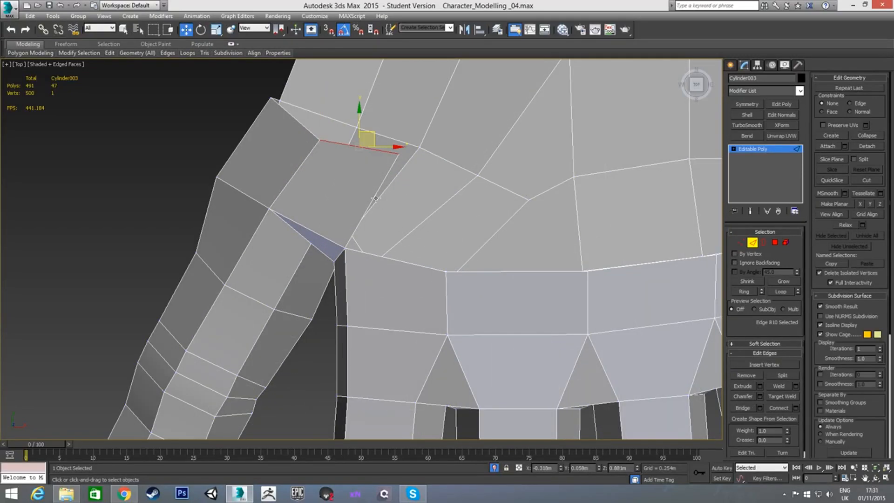
click(398, 261)
middle_drag(569, 255, 419, 275)
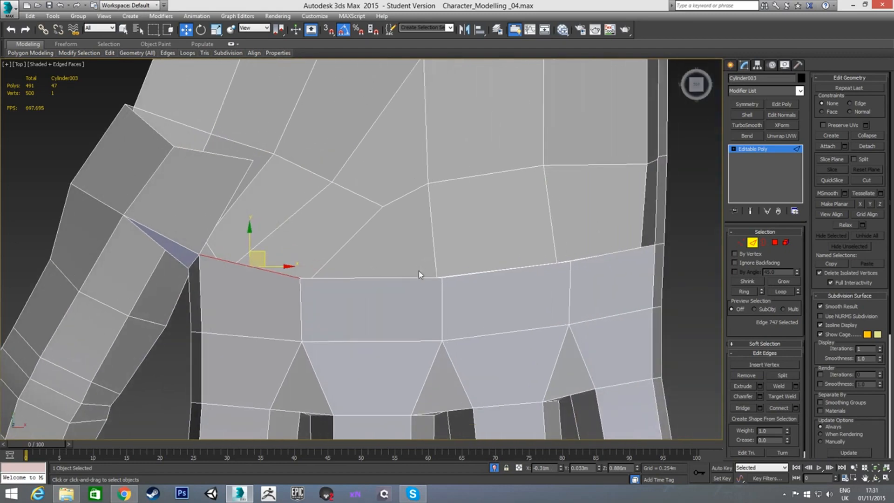
ctrl+click(411, 279)
ctrl+click(493, 273)
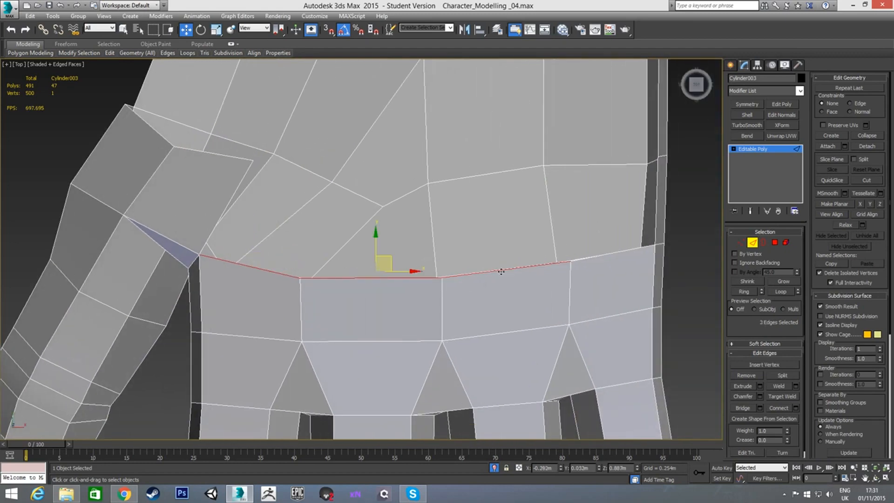
ctrl+click(595, 257)
alt+middle_drag(596, 258, 520, 249)
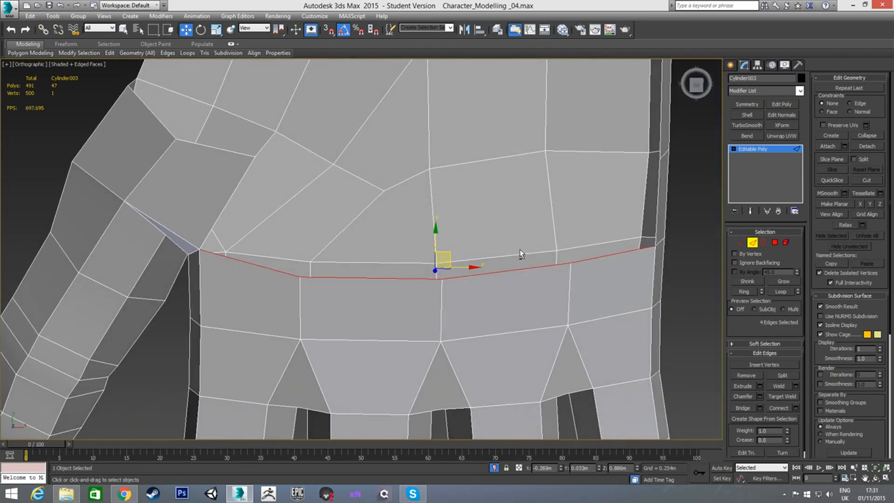
shift+drag(429, 243, 439, 153)
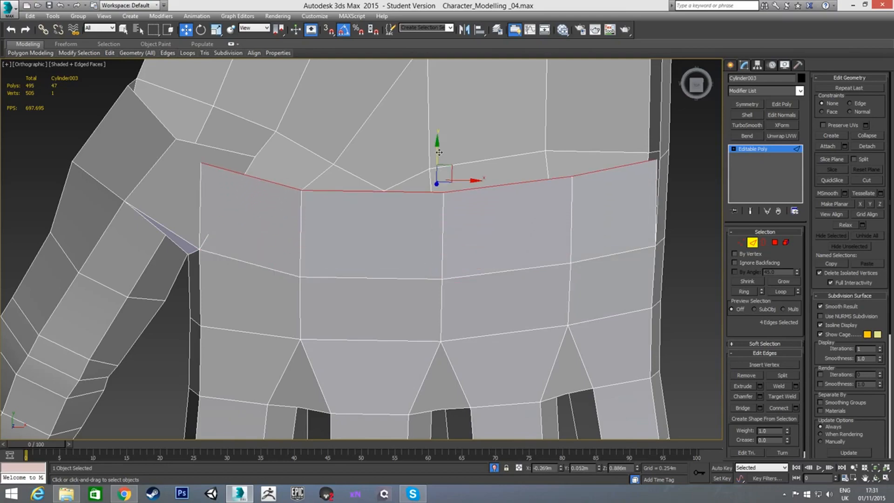
Step: Target-weld the new row's end vertex on the little-finger side to the adjoining vertex on the hand's side
alt+middle_drag(404, 192, 538, 118)
middle_drag(305, 168, 329, 175)
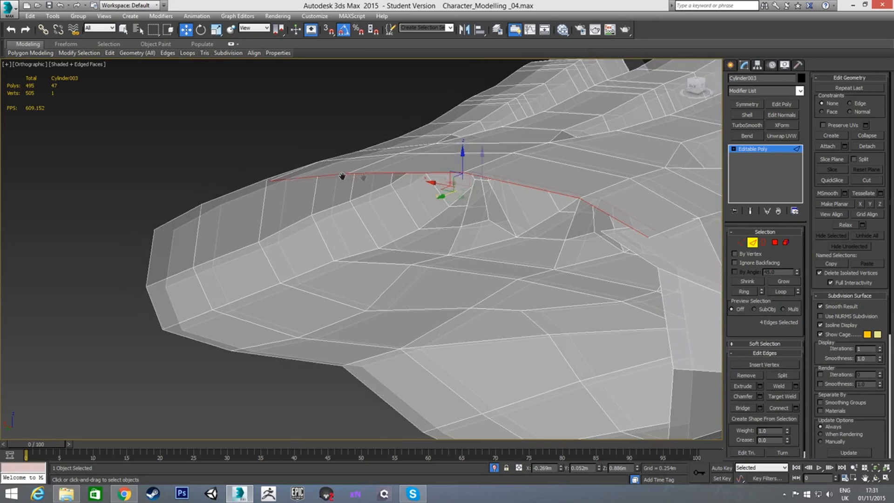
scroll(326, 184, up, 3)
key(1)
right_click(293, 144)
click(274, 207)
click(250, 187)
Step: Target-weld the new row's thumb-side end vertex to the open corner of the webbing face
middle_drag(448, 189, 358, 189)
scroll(358, 189, down, 3)
middle_drag(540, 219, 408, 195)
scroll(436, 212, up, 2)
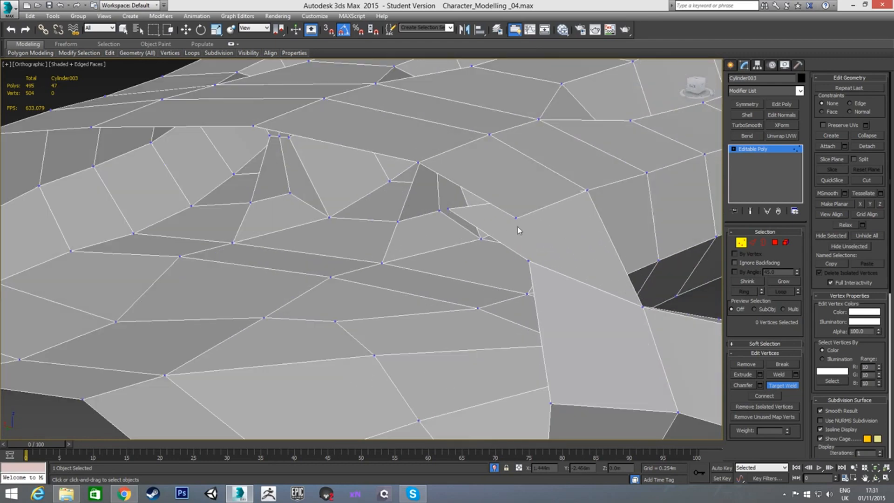
click(446, 209)
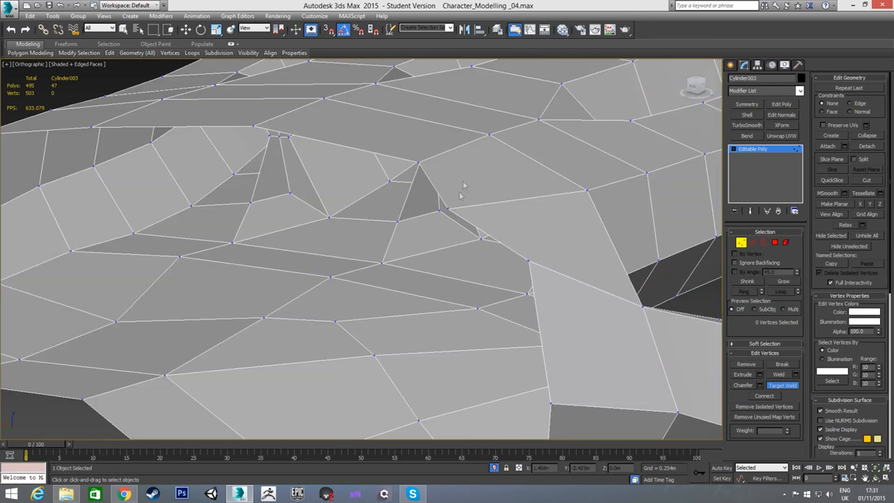
right_click(459, 176)
click(442, 195)
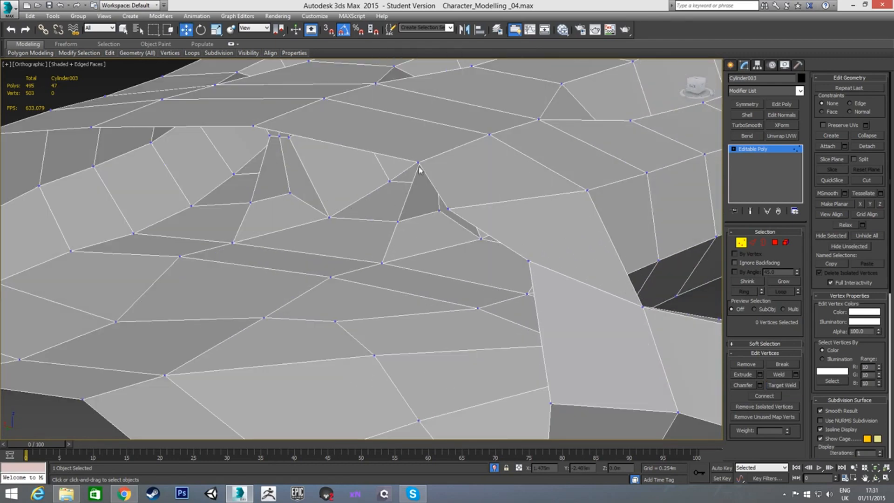
Step: In the Top view, move the three inner vertices of the new row's open edge closer to the wrist to even out its curve
key(t)
key(z)
scroll(381, 186, up, 4)
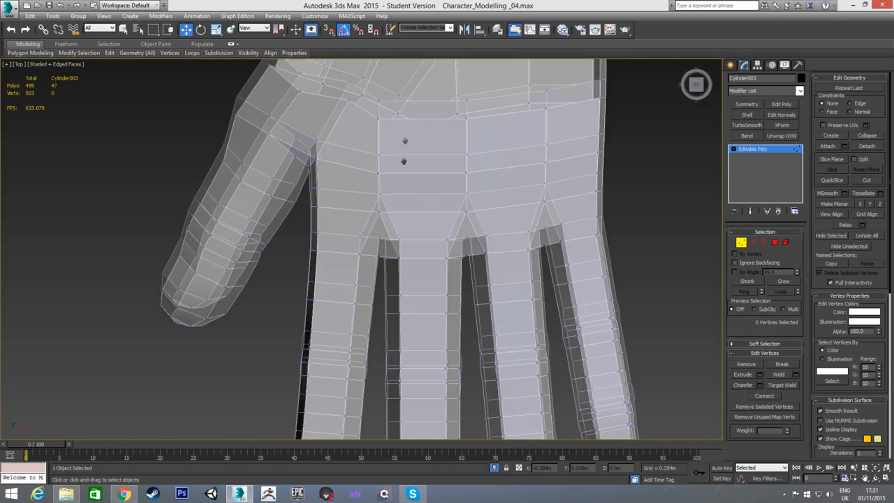
middle_drag(405, 139, 388, 208)
scroll(389, 208, up, 2)
click(346, 178)
ctrl+click(470, 177)
drag(422, 166, 434, 144)
middle_drag(529, 185, 433, 218)
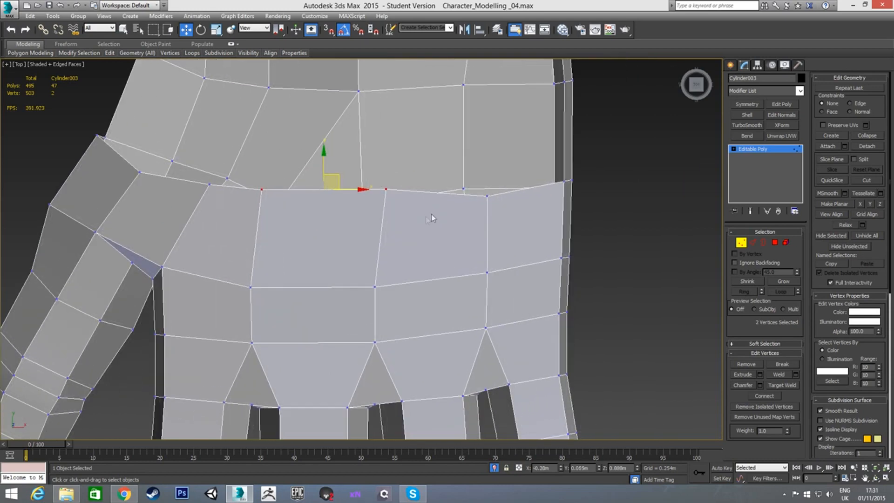
click(489, 196)
drag(499, 186, 504, 174)
Step: Nudge the three inner vertices of the next row toward the fingers slightly toward the little-finger side to smooth the edge flow
middle_drag(372, 275, 417, 285)
click(419, 296)
drag(438, 297, 445, 297)
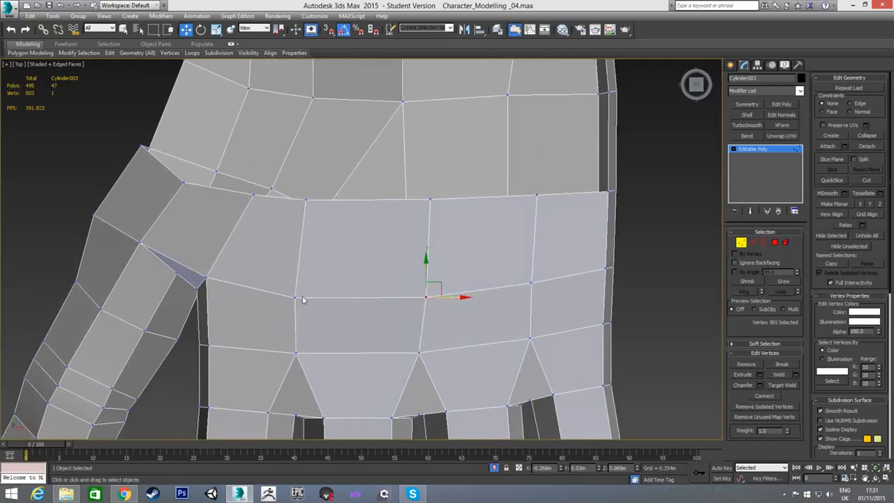
click(294, 298)
drag(320, 298, 322, 297)
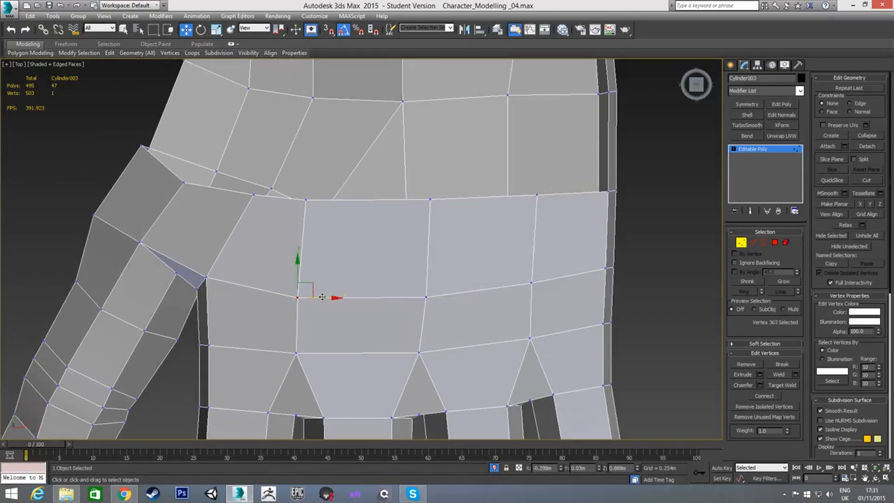
click(531, 284)
drag(551, 283, 555, 283)
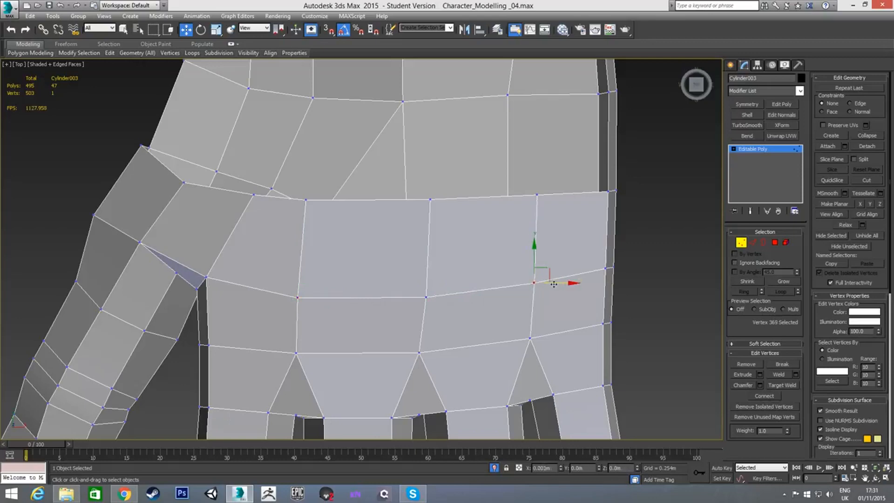
Step: Raise the vertex joining the webbing to the back-of-hand row slightly along the vertical axis
mouse_move(524, 208)
alt+middle_down()
mouse_move(425, 202)
mouse_move(392, 181)
mouse_move(427, 160)
mouse_move(397, 160)
mouse_move(351, 140)
mouse_move(531, 248)
mouse_move(481, 219)
mouse_move(425, 214)
mouse_move(432, 220)
alt+middle_up()
click(537, 218)
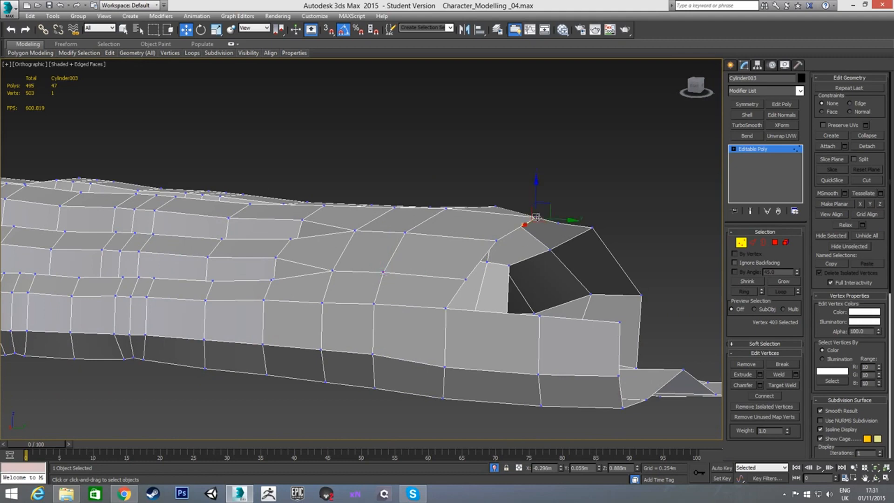
ctrl+click(496, 241)
ctrl+click(464, 279)
alt+middle_drag(497, 285, 505, 298)
alt+middle_drag(499, 224, 436, 200)
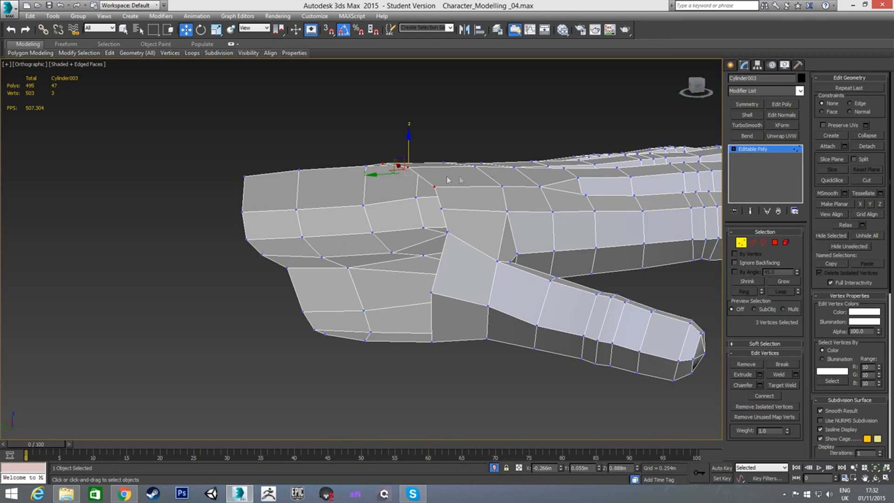
alt+middle_drag(357, 238, 322, 244)
click(418, 188)
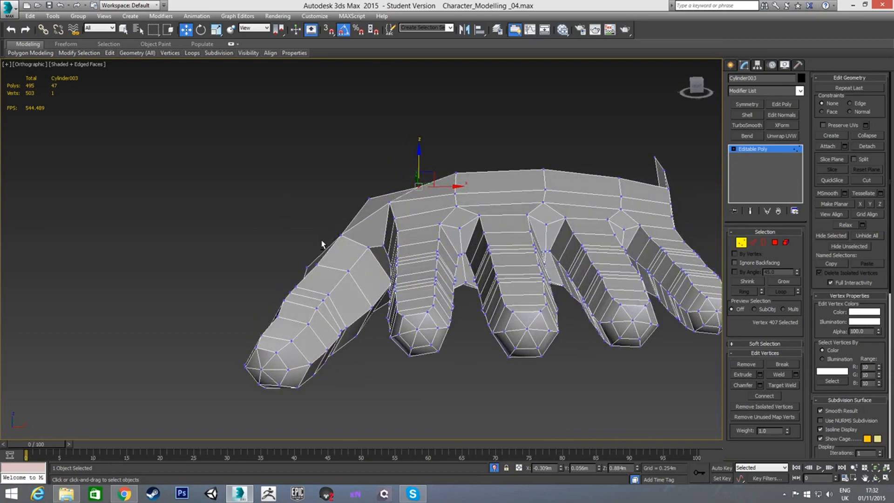
drag(418, 162, 417, 153)
alt+middle_drag(356, 217, 504, 245)
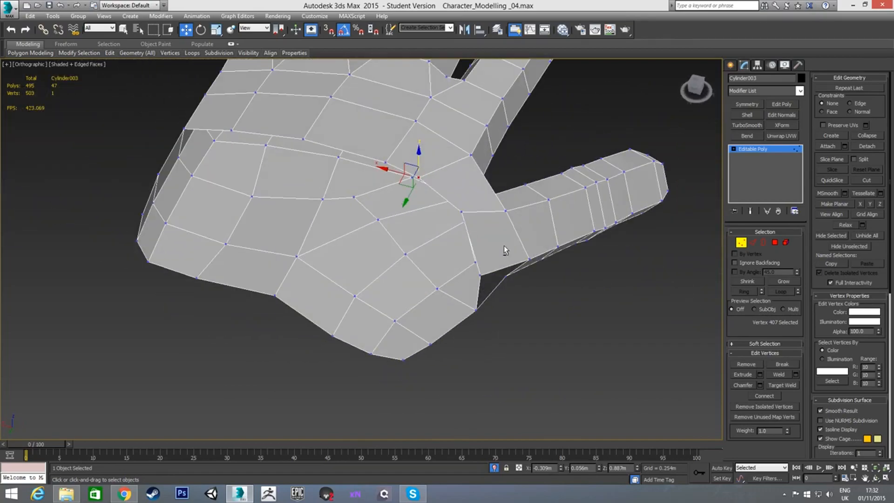
Step: Slide the vertex joining the webbing and hand row toward the thumb using the Edge constraint, with the constraint reset to None
click(852, 104)
scroll(468, 237, up, 2)
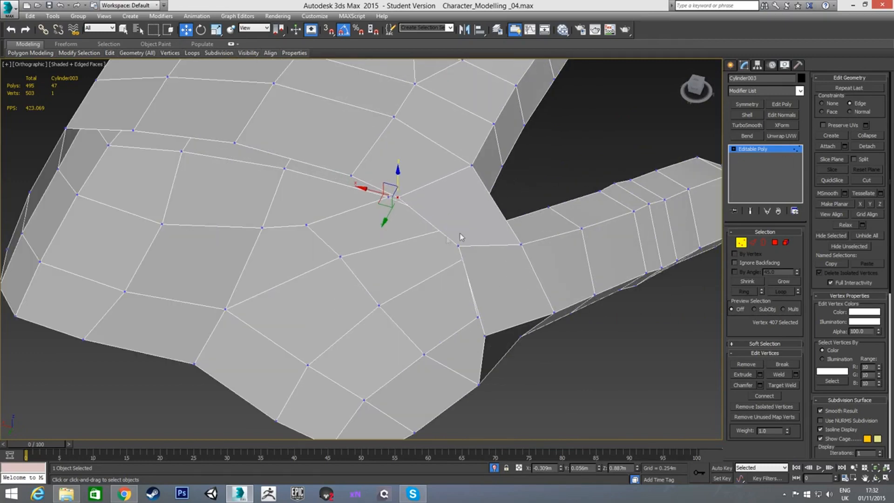
drag(375, 191, 384, 198)
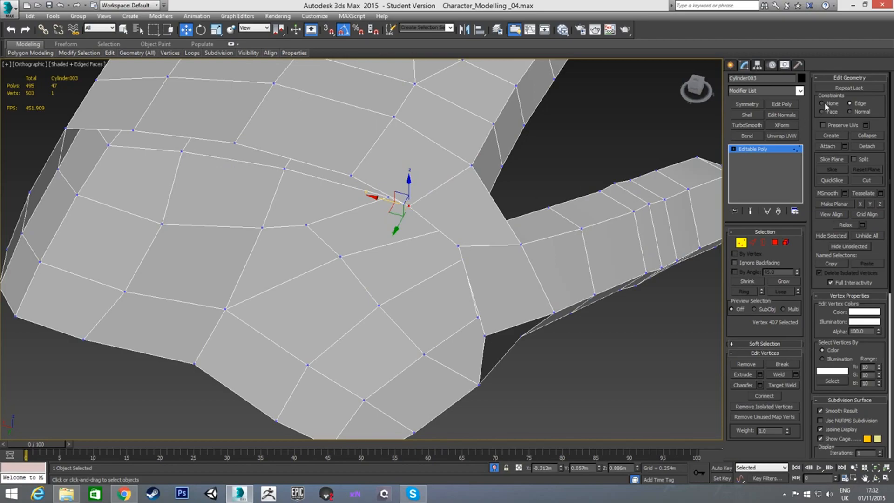
scroll(395, 247, down, 3)
alt+middle_drag(396, 247, 467, 226)
scroll(467, 227, down, 2)
Step: Examine the open border at the thumb's base by selecting the boundary edges beside the gap
key(2)
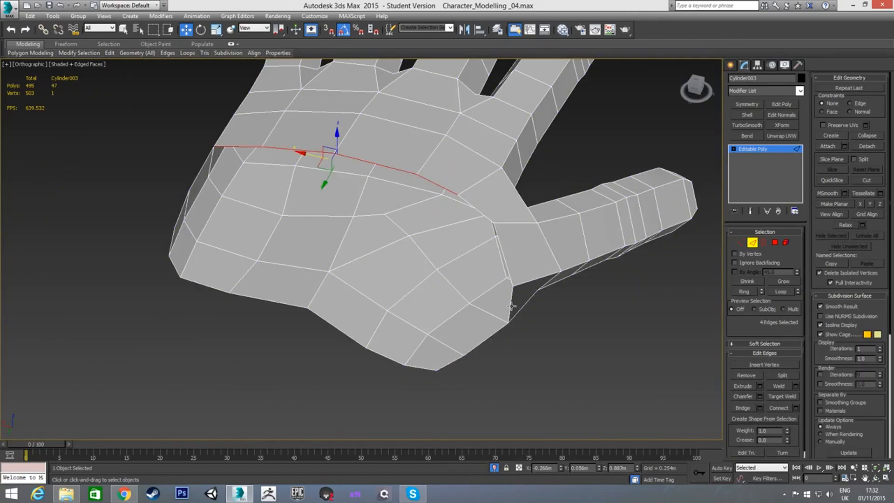
alt+middle_drag(498, 320, 451, 315)
click(455, 326)
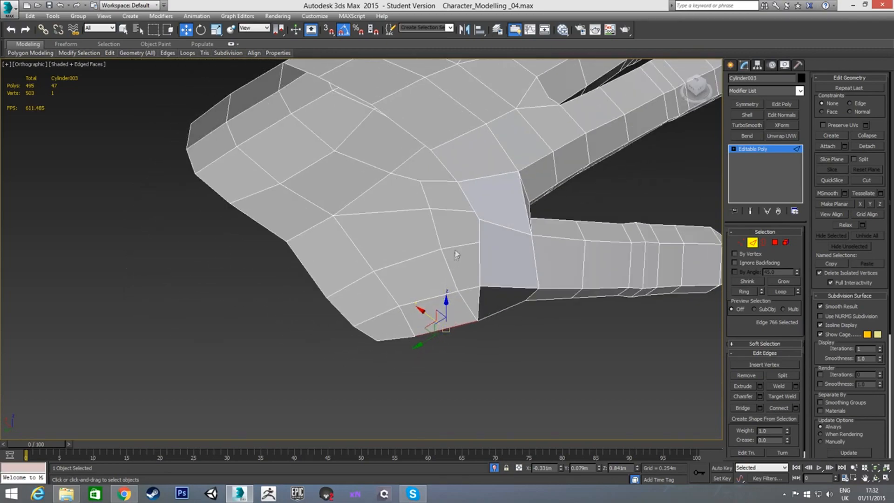
alt+middle_drag(459, 202, 455, 221)
ctrl+click(459, 144)
Step: In the Top view, move the two wrist-side vertices of the webbing closer to the wrist so they line up with the thumb's corner
key(t)
scroll(410, 279, up, 10)
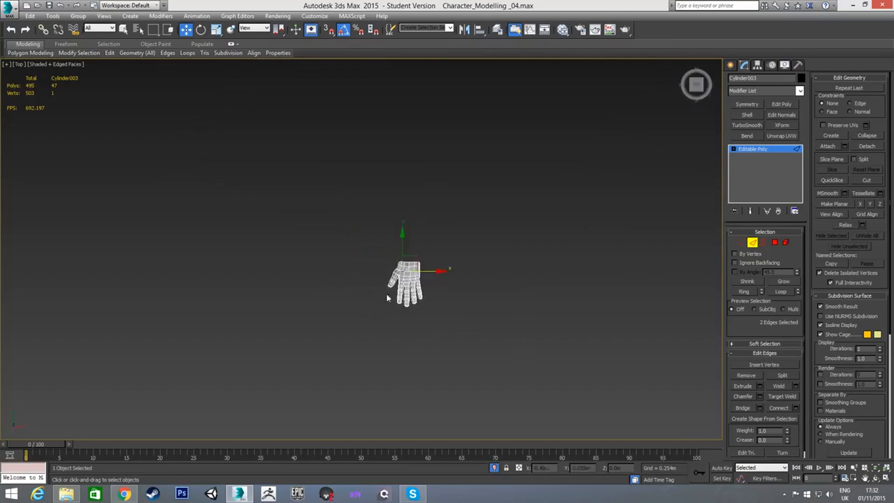
scroll(328, 317, up, 3)
key(1)
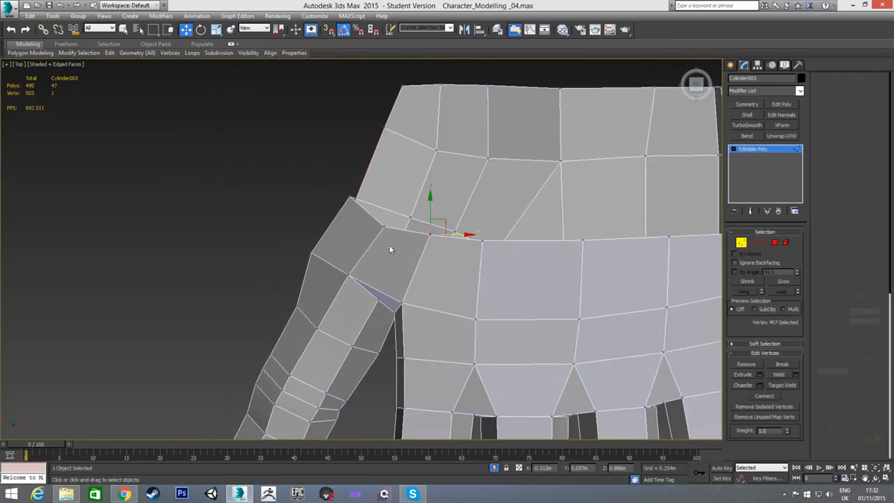
click(384, 227)
drag(395, 223, 455, 218)
click(430, 235)
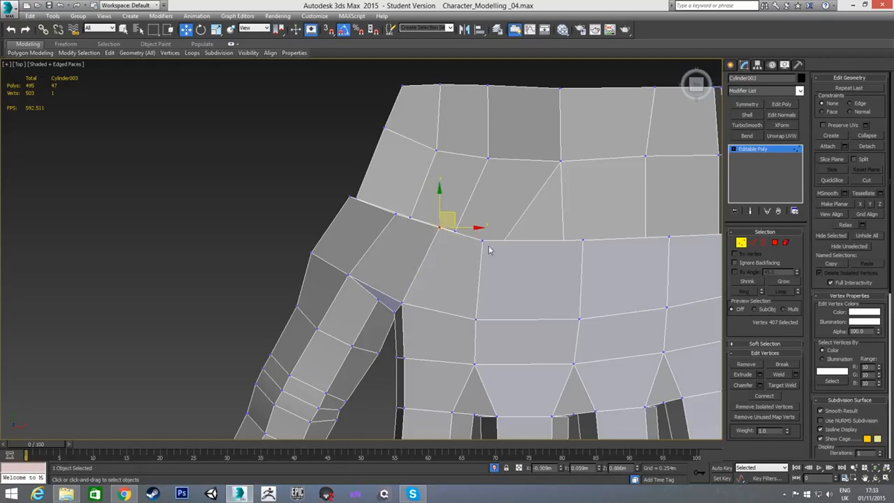
Step: In the Top view, move the border vertex at the webbing's inner end toward the little-finger side and slightly toward the wrist
click(483, 241)
click(510, 231)
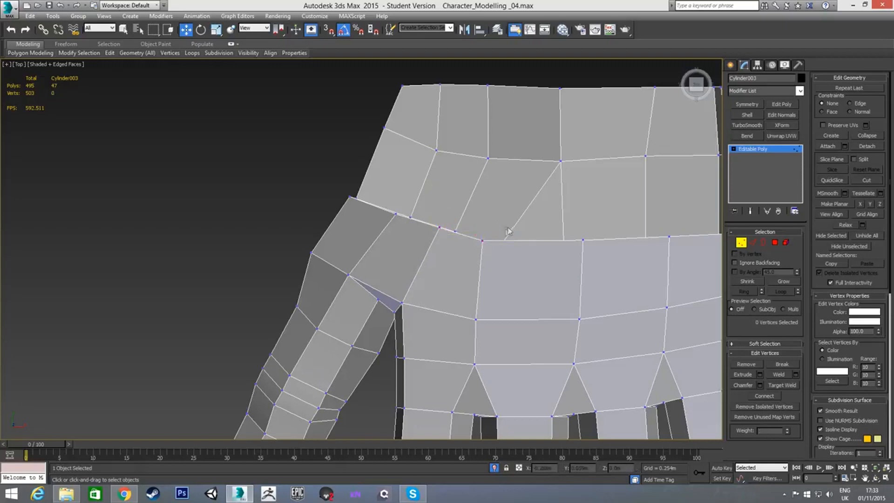
click(483, 241)
drag(498, 227, 510, 222)
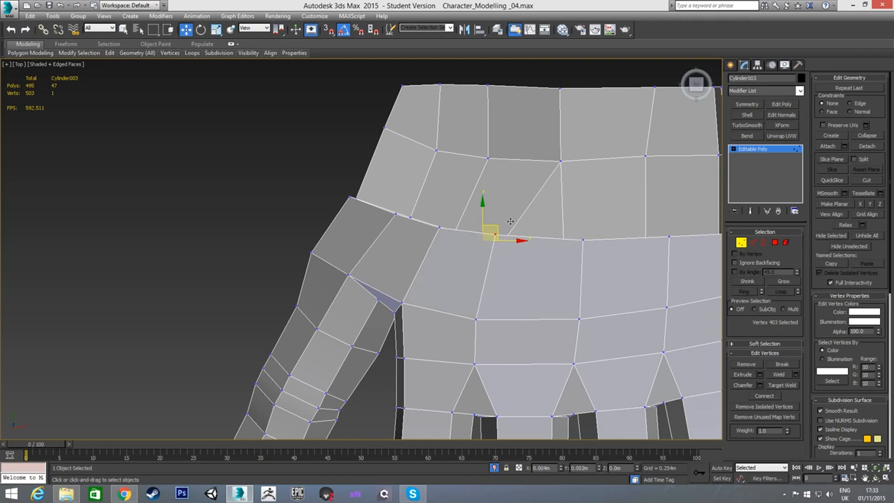
Step: Slide the border vertex at the thumb's base along its edge using the Edge constraint, with the constraint reset to None
alt+middle_drag(475, 260, 512, 219)
key(2)
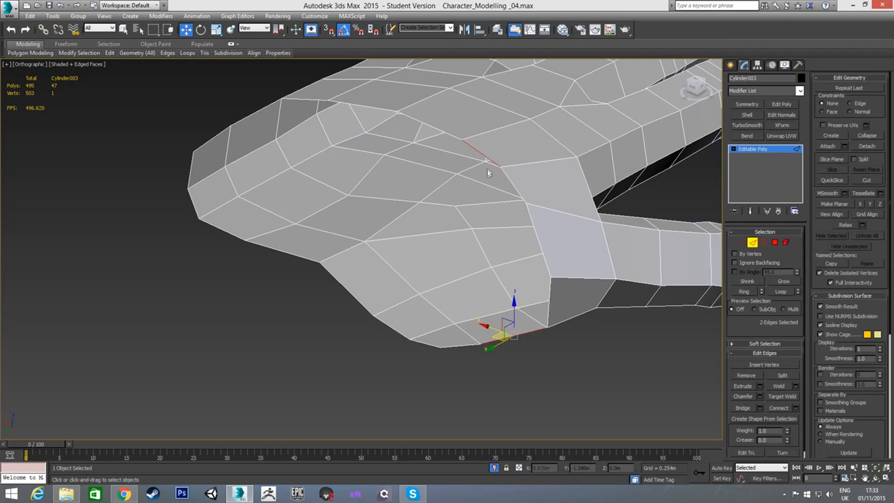
alt+middle_drag(512, 264, 462, 239)
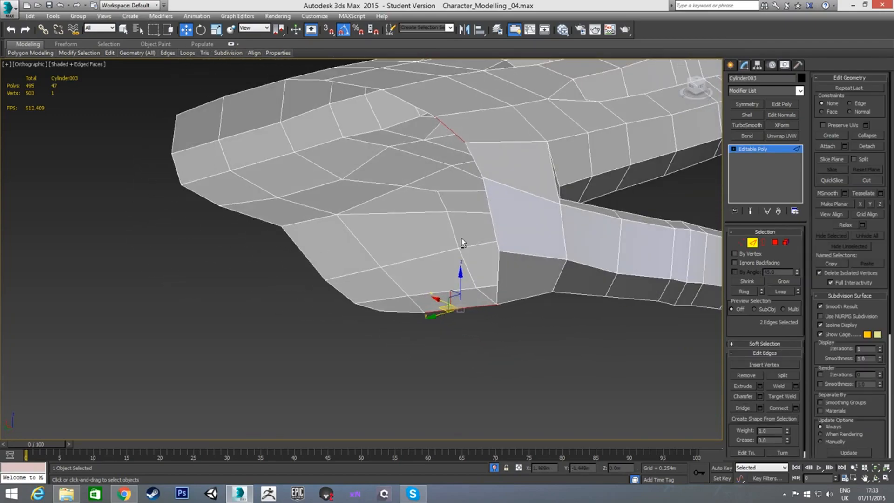
click(482, 180)
key(1)
click(483, 177)
alt+middle_drag(519, 240, 546, 236)
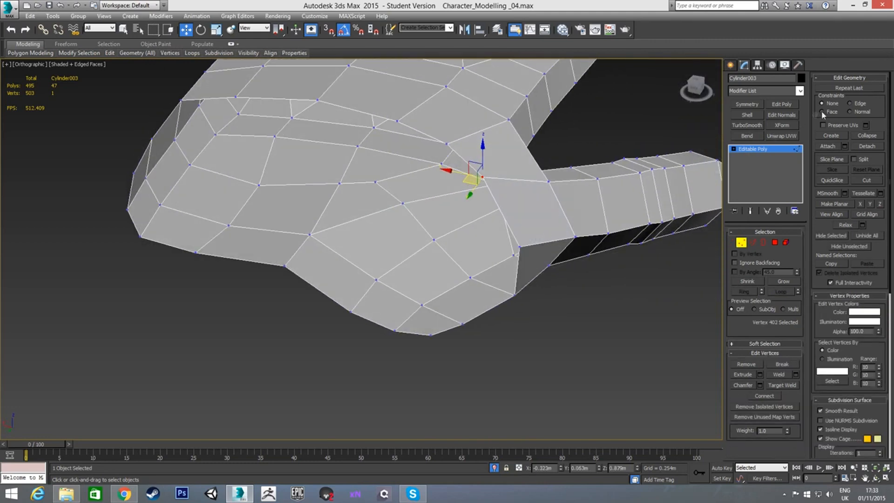
drag(481, 151, 485, 162)
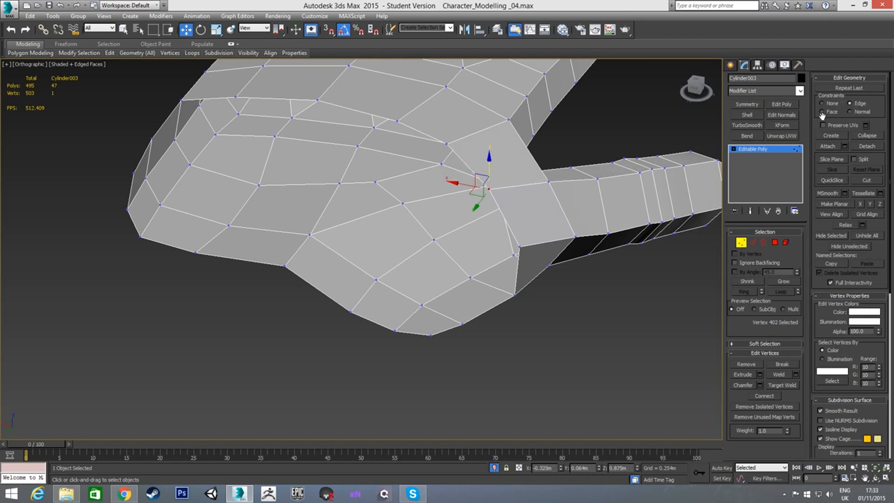
Step: Bridge the webbing's border edge to the palm-side border edge below the thumb with a strip of three polygons
key(2)
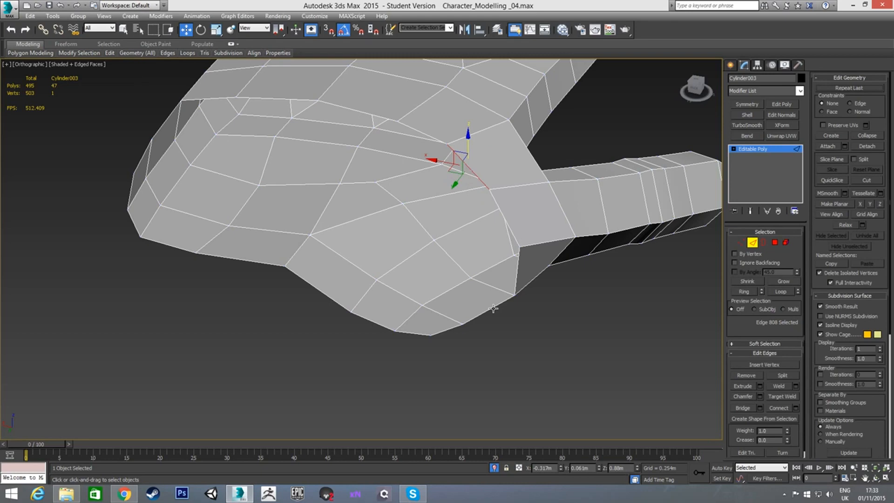
click(494, 309)
ctrl+click(429, 137)
alt+middle_drag(439, 214, 426, 201)
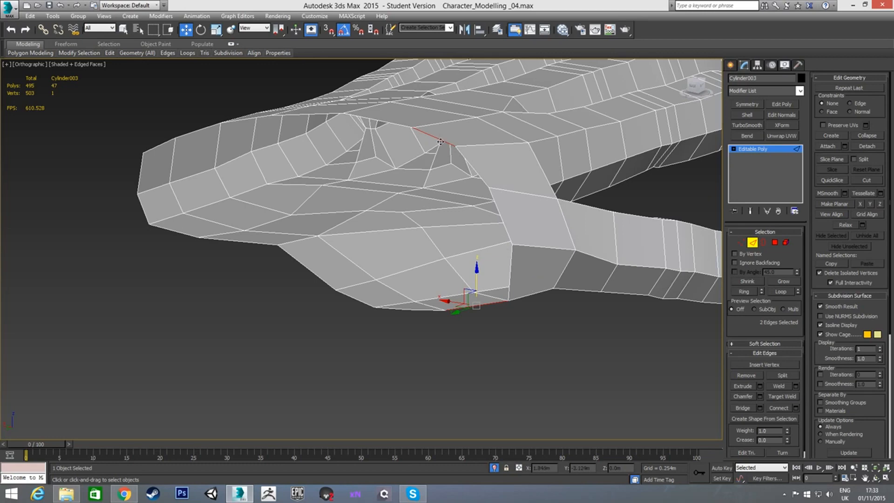
click(760, 408)
drag(369, 261, 370, 255)
click(366, 295)
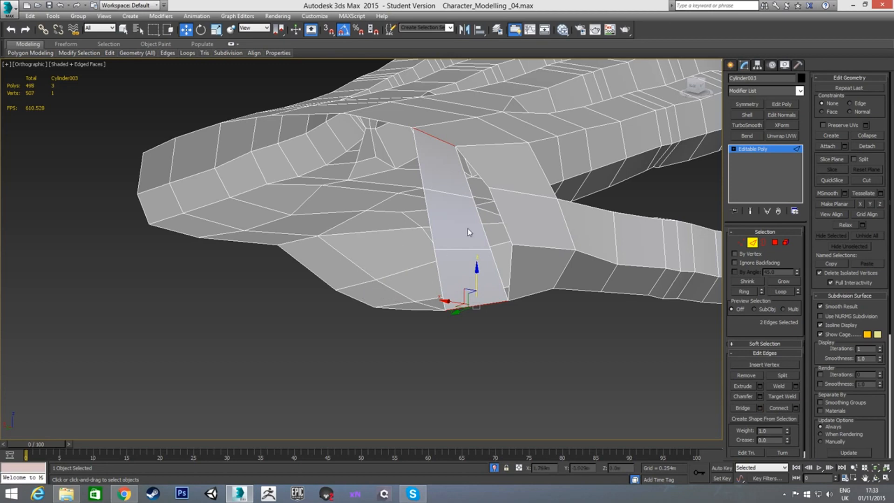
Step: Target Weld the bridge strip's two thumb-side vertices onto the neighbouring border vertices at the thumb's base
alt+middle_drag(468, 234, 497, 253)
key(1)
right_click(465, 230)
click(455, 294)
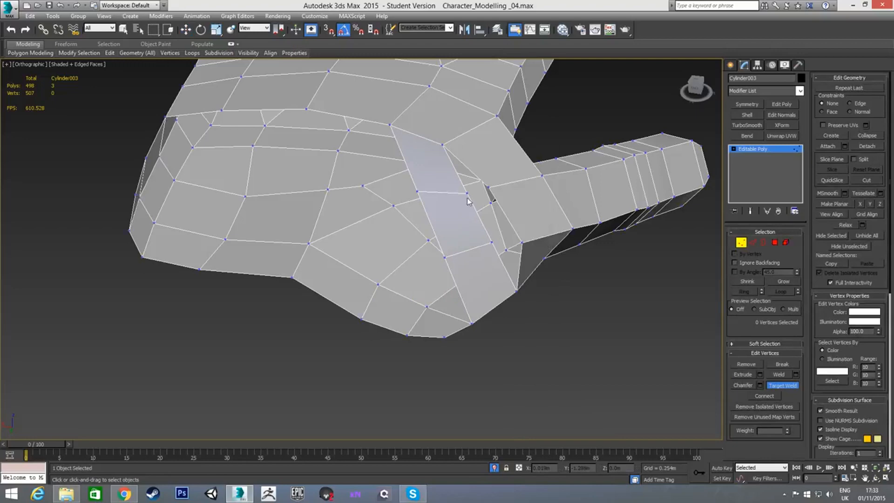
click(488, 187)
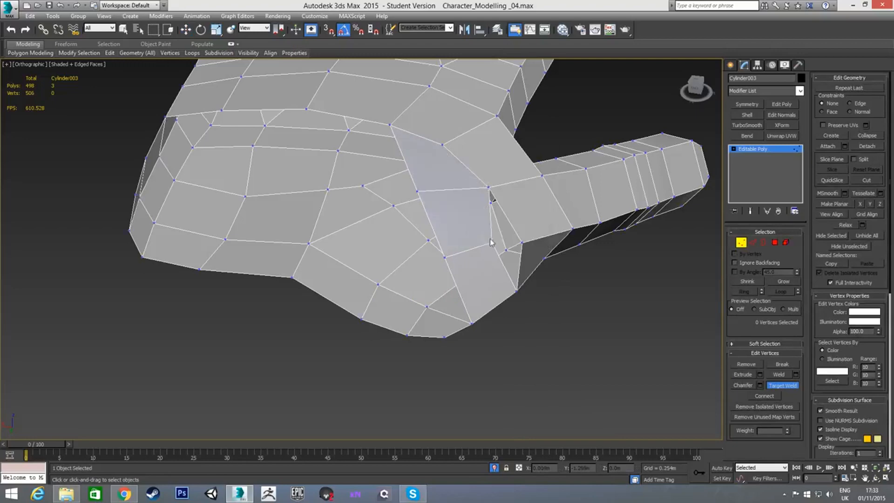
click(523, 242)
key(w)
Step: Adjust the height of the bridge strip's two free wrist-side vertices, fine-tuning it in the Left view
alt+middle_drag(470, 230, 467, 173)
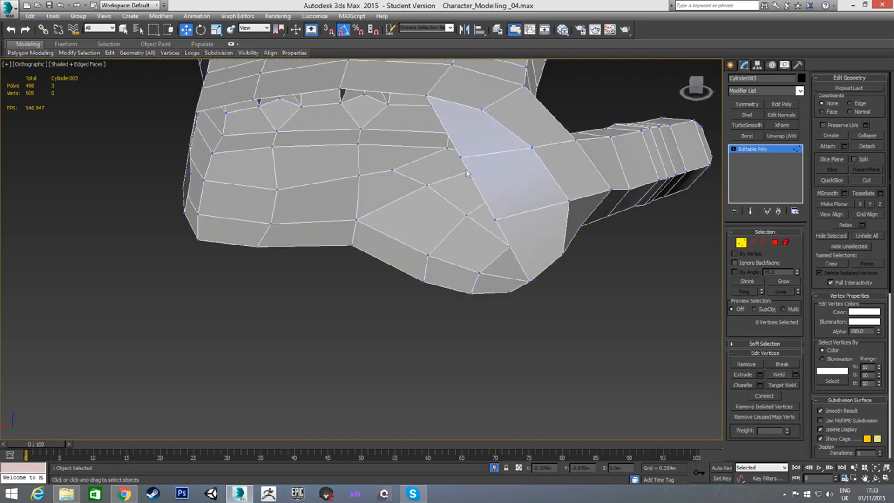
click(460, 159)
ctrl+click(496, 221)
alt+middle_drag(529, 225, 446, 207)
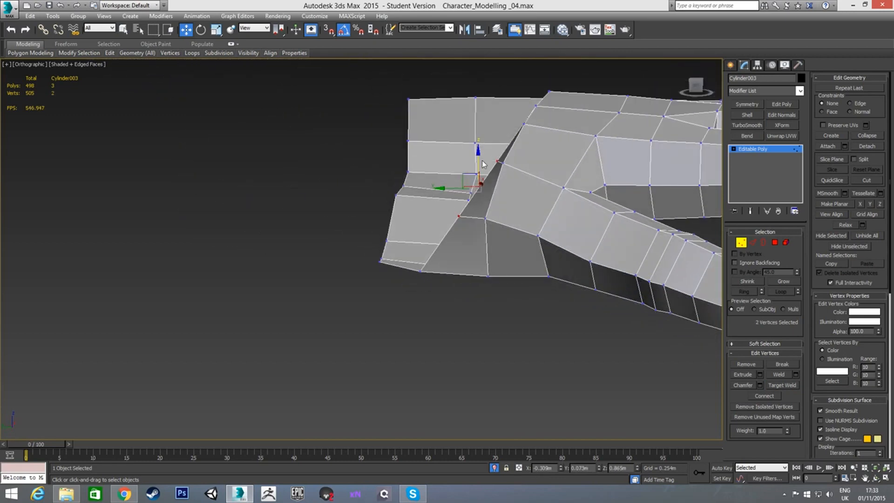
drag(478, 160, 479, 130)
alt+middle_drag(502, 181, 500, 166)
key(l)
scroll(415, 207, up, 10)
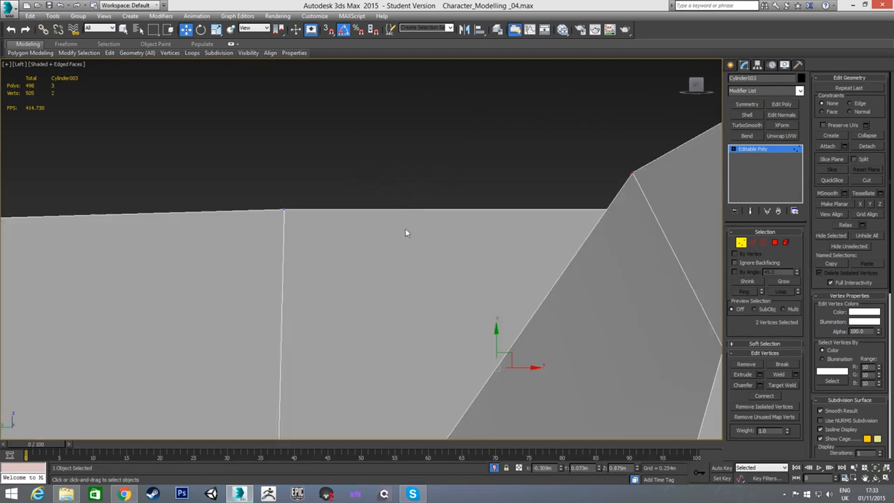
scroll(443, 210, down, 6)
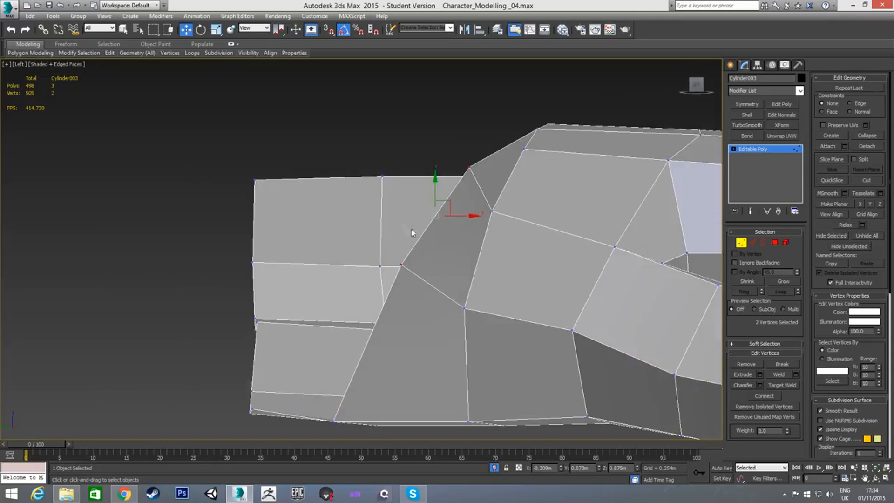
middle_drag(410, 247, 413, 222)
scroll(413, 224, down, 2)
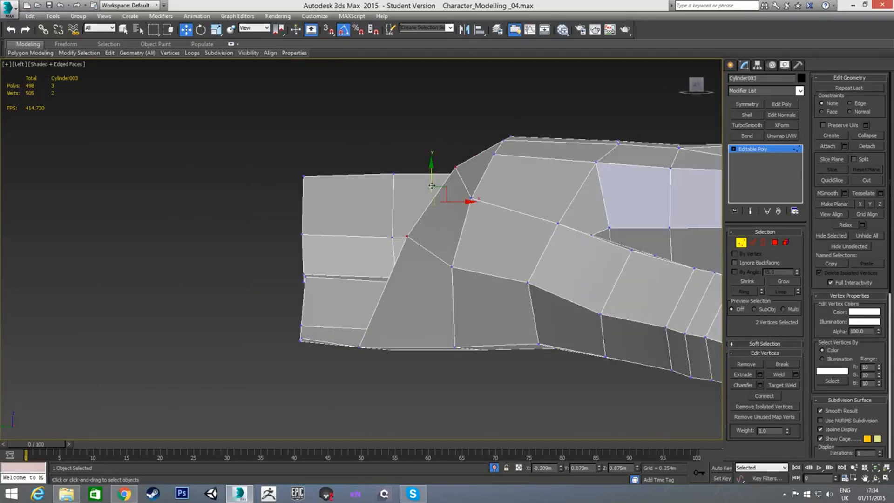
drag(432, 178, 403, 248)
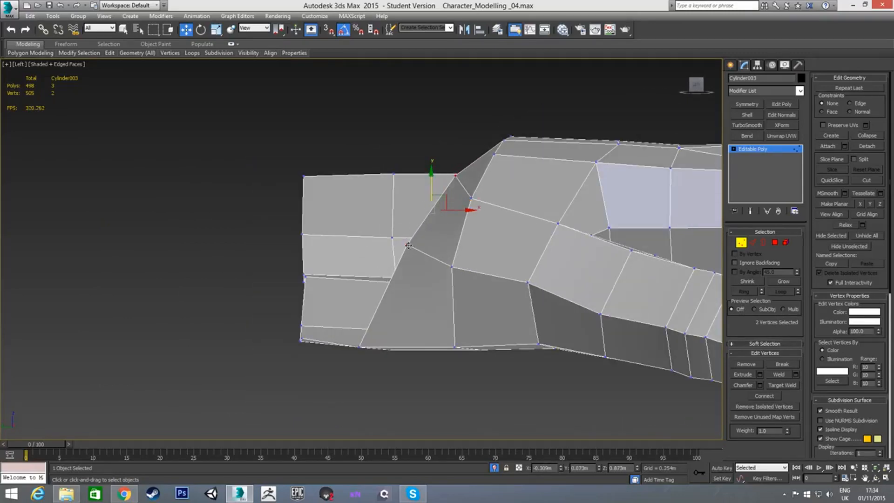
Step: Raise the strip's upper free vertex toward the back of the hand and shift both free vertices toward the wrist
click(454, 176)
drag(454, 152, 455, 127)
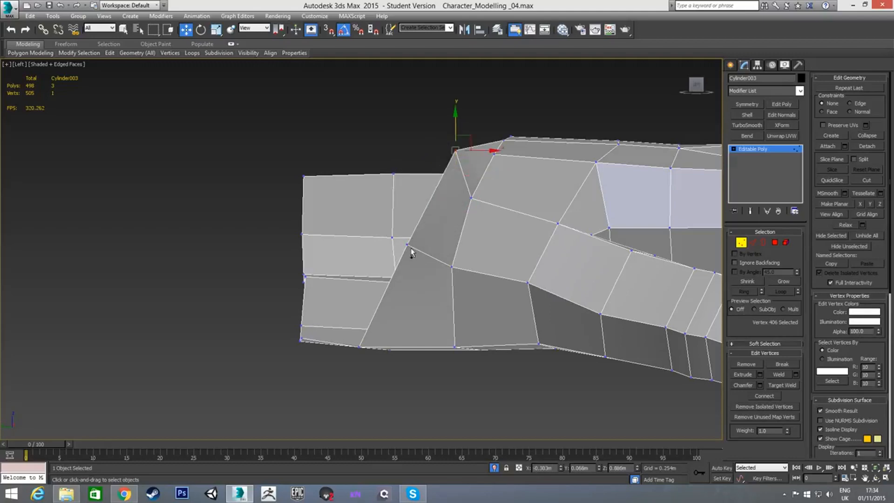
ctrl+click(407, 244)
drag(461, 199, 419, 208)
Step: In the Top view, move the strip's lower free vertex outward to line up with the thumb side of the wrist
key(t)
scroll(373, 235, up, 10)
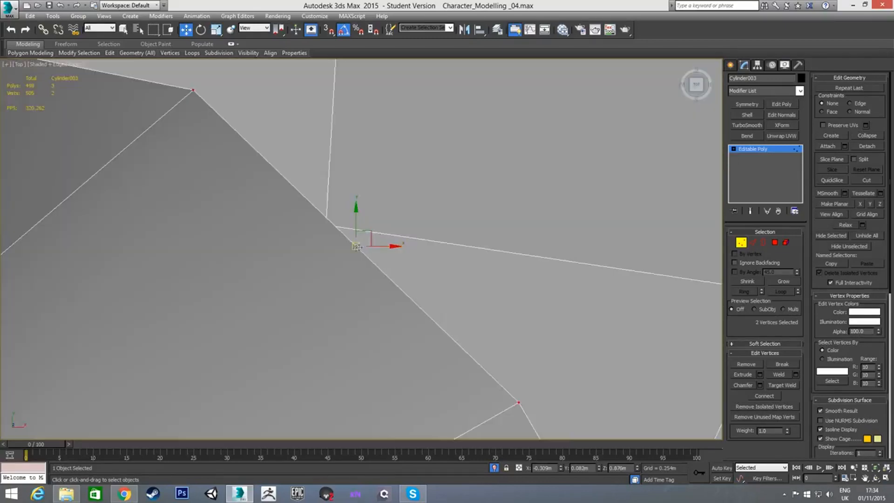
scroll(408, 258, down, 5)
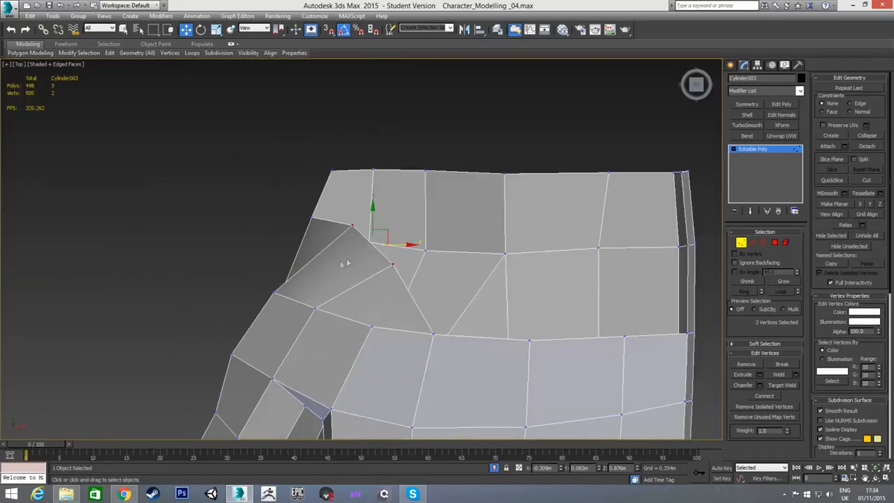
middle_drag(351, 262, 392, 247)
scroll(383, 250, down, 5)
scroll(409, 237, up, 5)
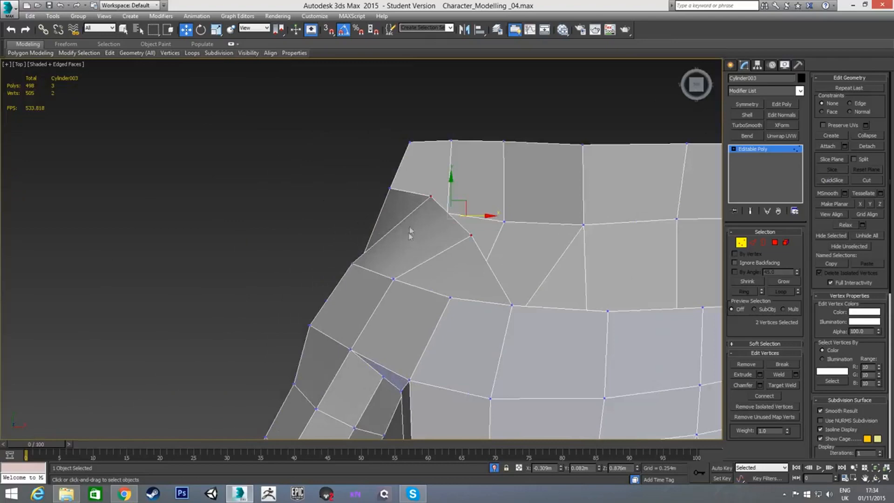
click(431, 198)
drag(452, 196, 407, 193)
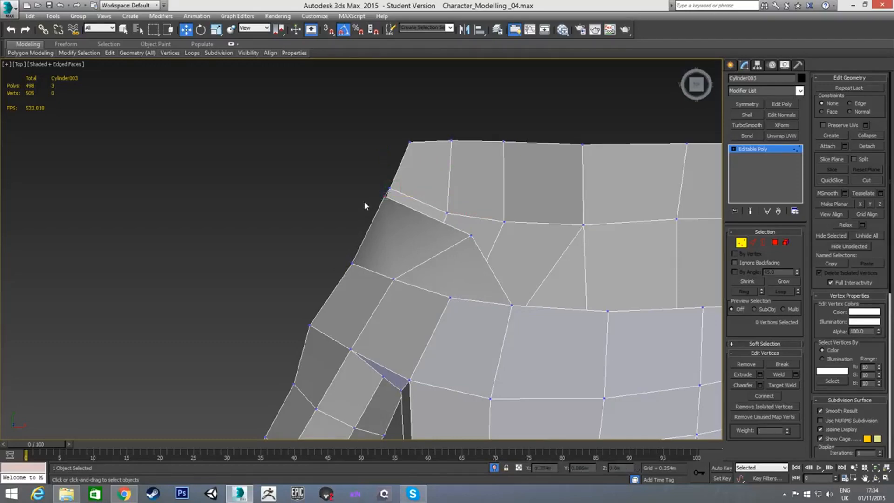
Step: Shift the two palm border vertices beside the wrist's thumb-side corner toward the little-finger side
scroll(365, 202, up, 2)
click(400, 180)
ctrl+drag(420, 109, 475, 140)
click(493, 115)
ctrl+click(562, 117)
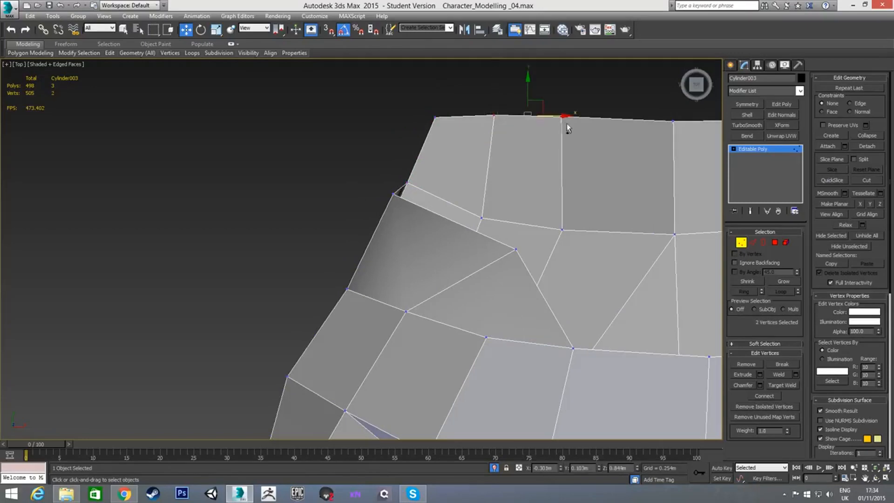
drag(555, 116, 573, 117)
click(451, 97)
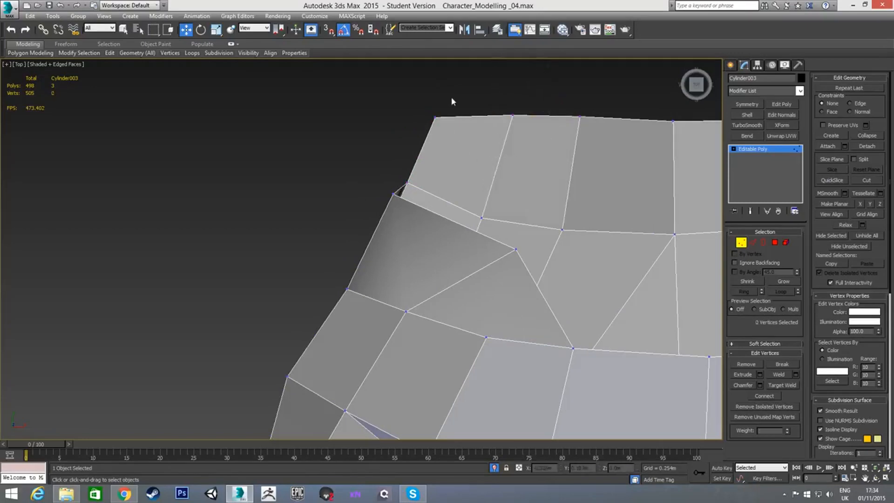
Step: Nudge the thumb base's outer vertex outward and move the strip's upper free vertex toward the thumb and wrist
click(347, 289)
drag(370, 291, 367, 291)
click(391, 223)
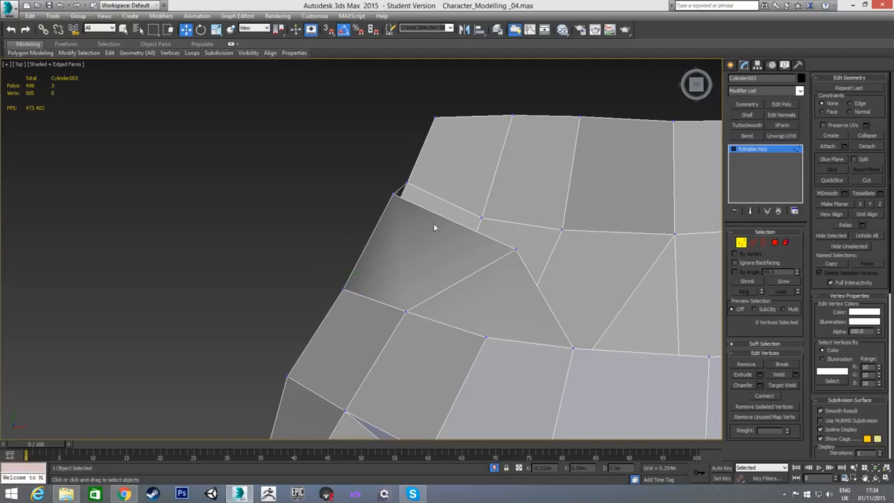
click(515, 250)
drag(526, 239, 499, 227)
Step: Nudge the border vertex between the thumb base and the webbing slightly in the Top view
middle_drag(456, 280, 378, 212)
scroll(417, 270, down, 2)
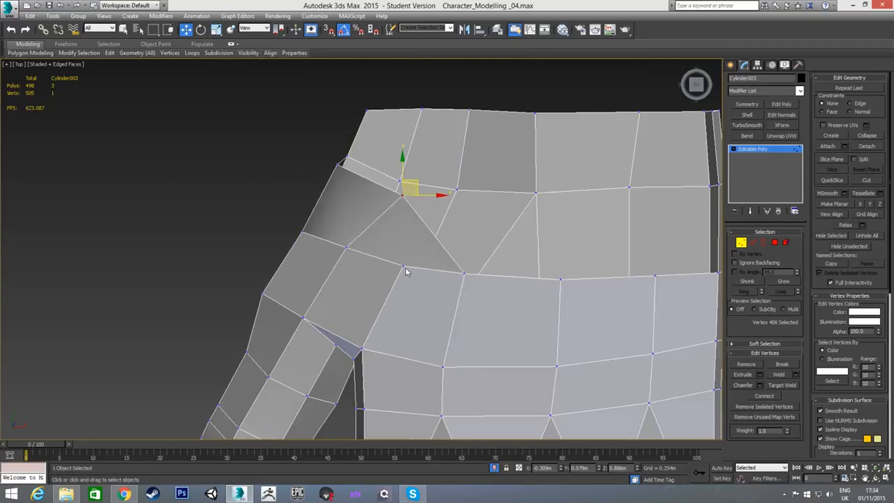
click(404, 266)
drag(405, 264, 407, 271)
Step: Fine-tune the height of the bridge strip's upper free vertex along the vertical axis
alt+middle_drag(371, 285, 464, 304)
click(401, 265)
click(398, 264)
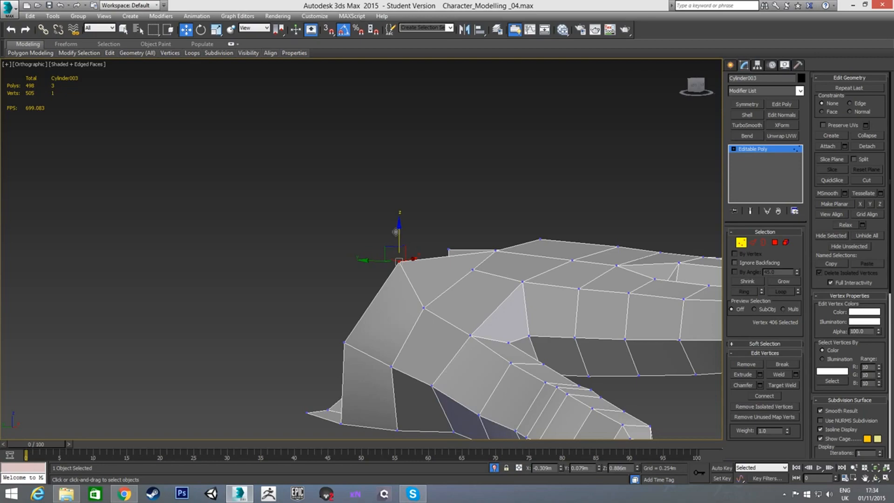
alt+middle_drag(398, 237, 454, 279)
alt+middle_drag(305, 241, 264, 223)
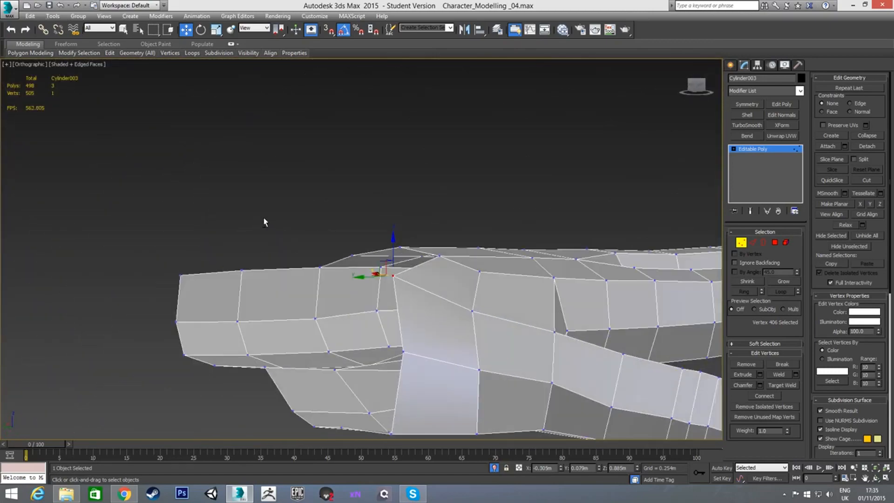
drag(393, 252, 393, 251)
Step: Bridge the thumb strip's inner border edge to the border edge on the little-finger side across the back of the hand
alt+middle_drag(393, 251, 331, 282)
middle_drag(363, 329, 303, 275)
alt+middle_drag(272, 158, 341, 241)
key(2)
click(380, 233)
scroll(309, 318, up, 4)
ctrl+click(283, 339)
alt+middle_drag(395, 309, 368, 291)
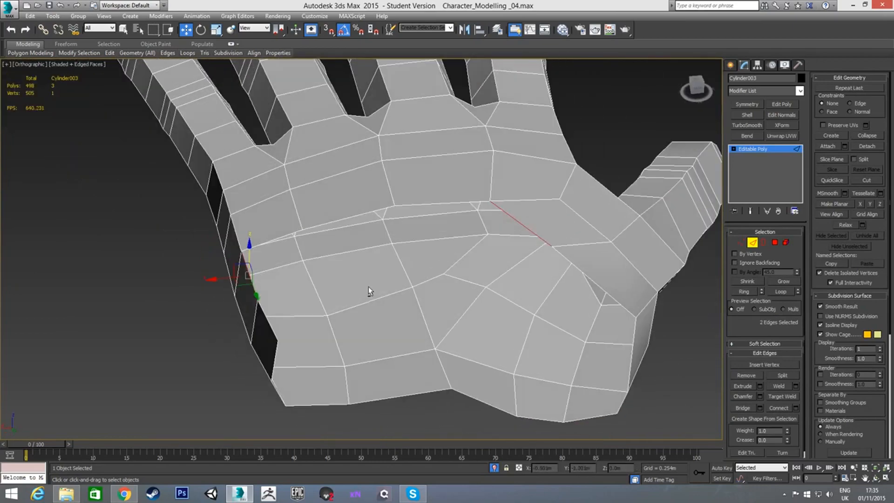
click(754, 409)
Step: Target Weld the new bridge's finger-side vertices onto the matching border vertices of the back of the hand
alt+middle_drag(381, 239, 440, 221)
key(1)
right_click(450, 208)
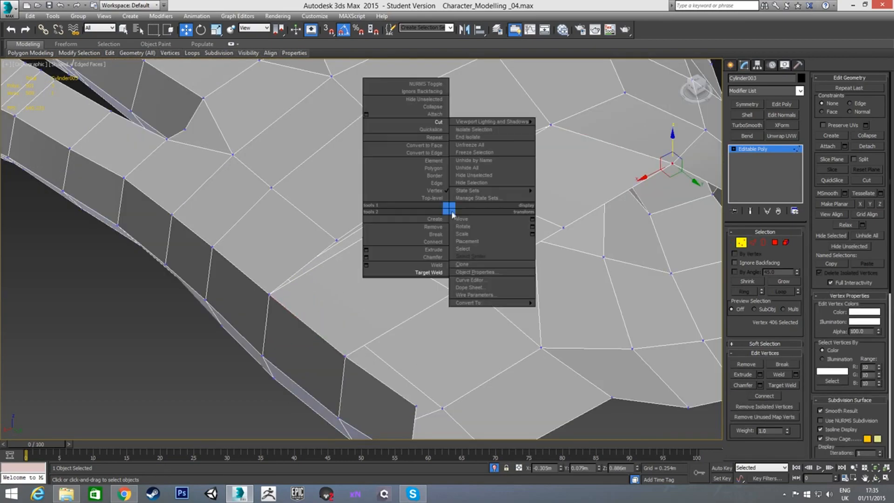
click(424, 272)
click(437, 172)
click(337, 240)
key(w)
Step: Raise the new bridge's two free wrist-side vertices in the Left view to continue the back of the hand's surface
click(454, 292)
ctrl+click(565, 236)
alt+middle_drag(565, 238, 448, 273)
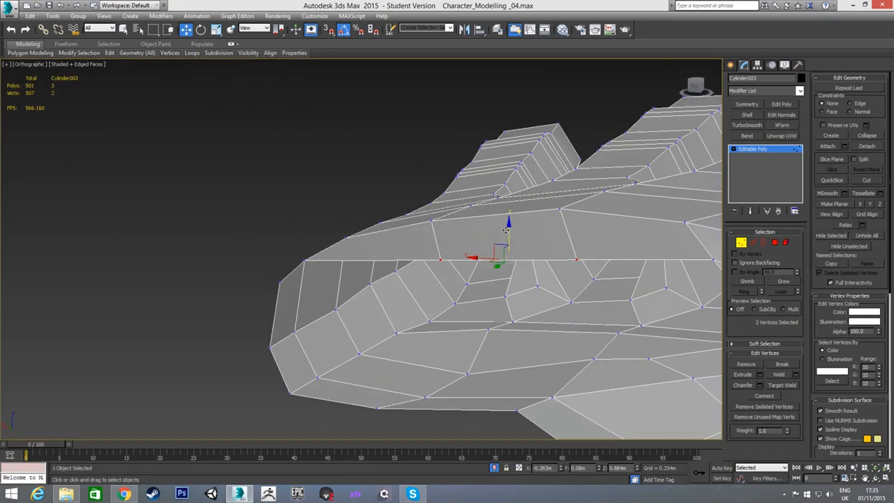
key(l)
key(z)
scroll(409, 246, down, 5)
scroll(426, 240, down, 5)
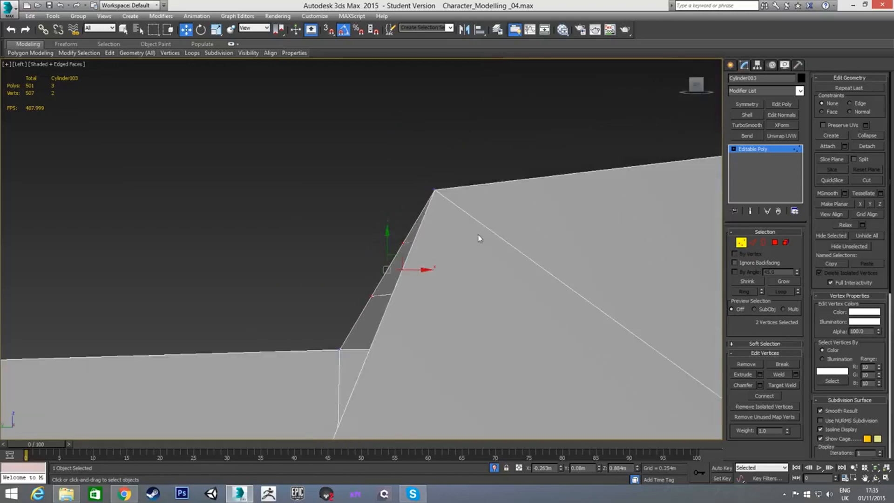
drag(372, 224, 374, 191)
middle_drag(525, 216, 434, 221)
scroll(442, 221, down, 2)
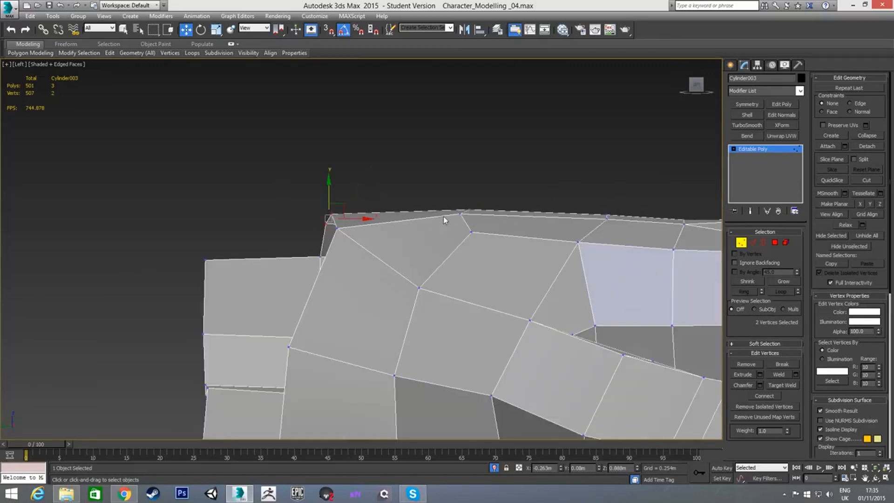
scroll(329, 218, up, 2)
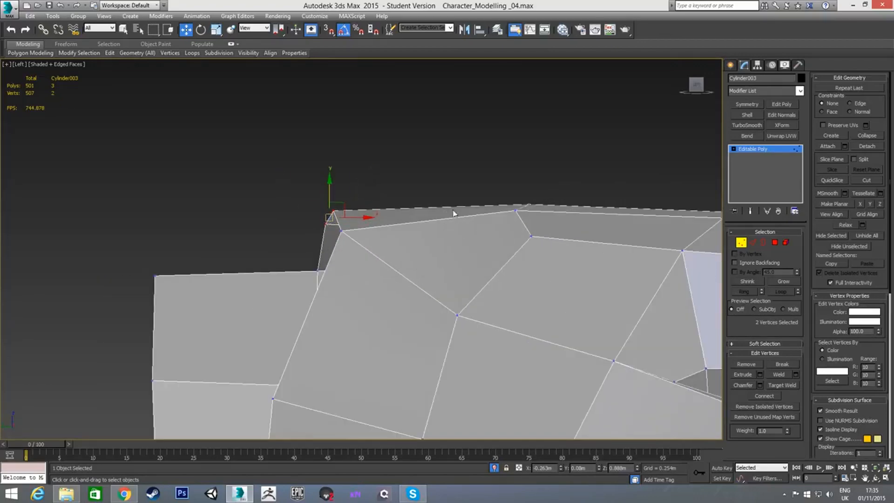
scroll(326, 230, up, 2)
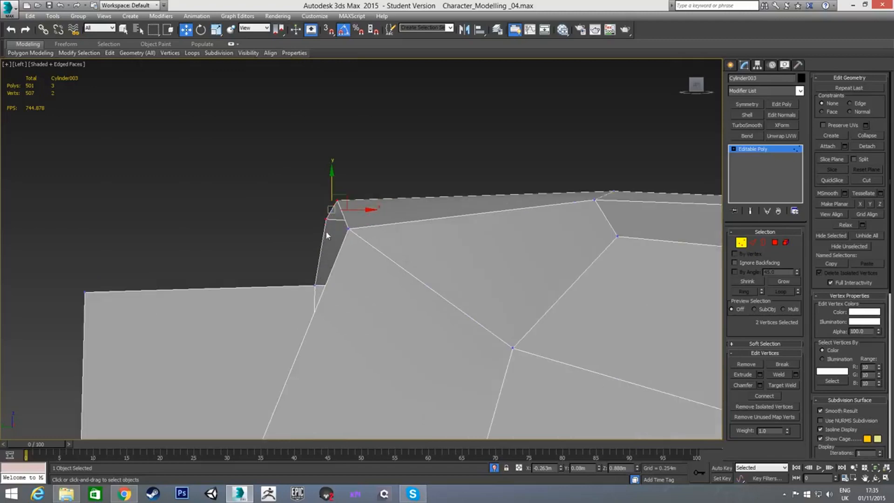
Step: Adjust the bridge's free wrist-side vertices individually in the Left view to smooth the height of the back of the hand
key(F3)
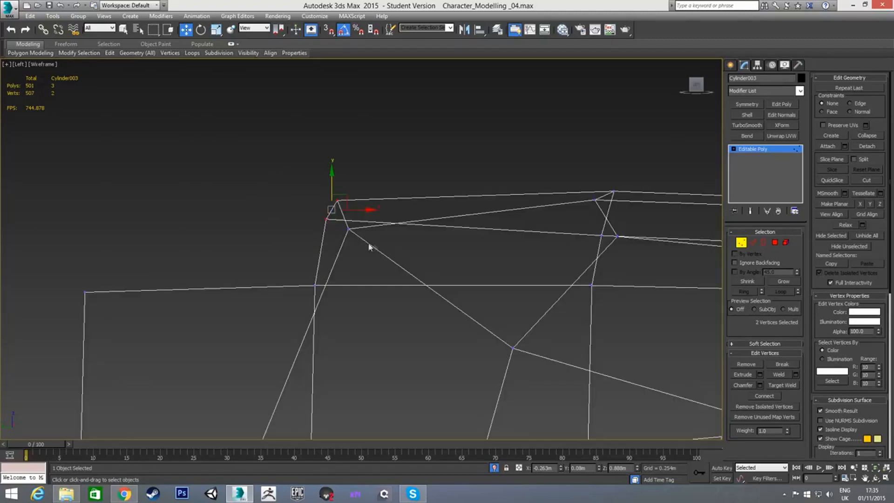
click(326, 219)
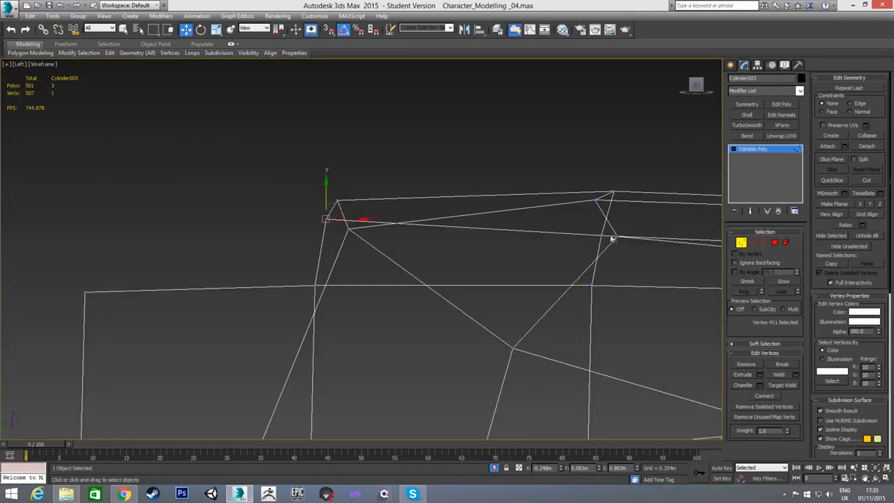
drag(329, 198, 325, 206)
key(F3)
mouse_move(421, 244)
alt+middle_down()
mouse_move(473, 256)
mouse_move(585, 197)
alt+middle_up()
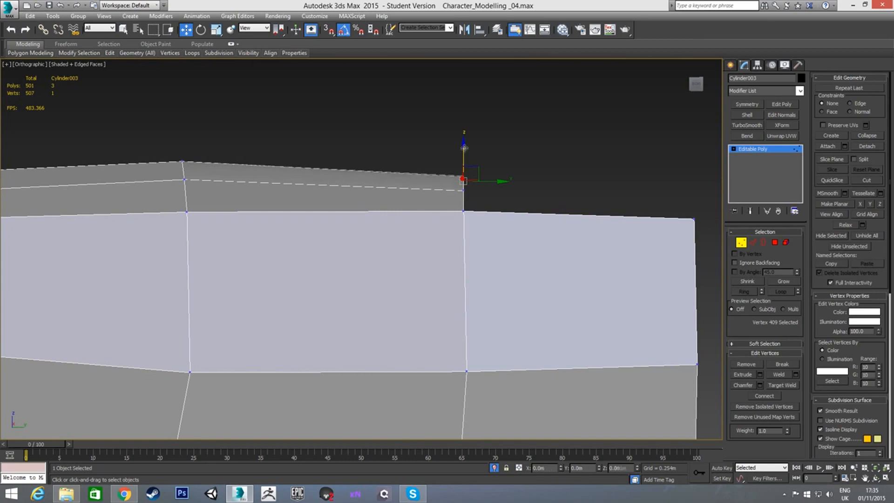
middle_drag(481, 186, 489, 196)
scroll(480, 244, down, 5)
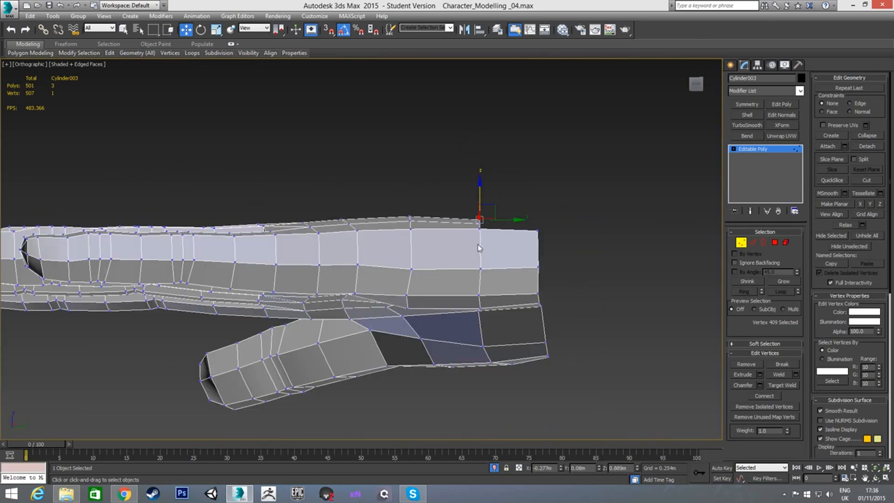
Step: Shift the two middle wrist-side vertices of the hand's back toward the little-finger side in the Top view to straighten the lengthwise edges
alt+middle_drag(486, 255, 368, 327)
key(t)
scroll(336, 287, up, 12)
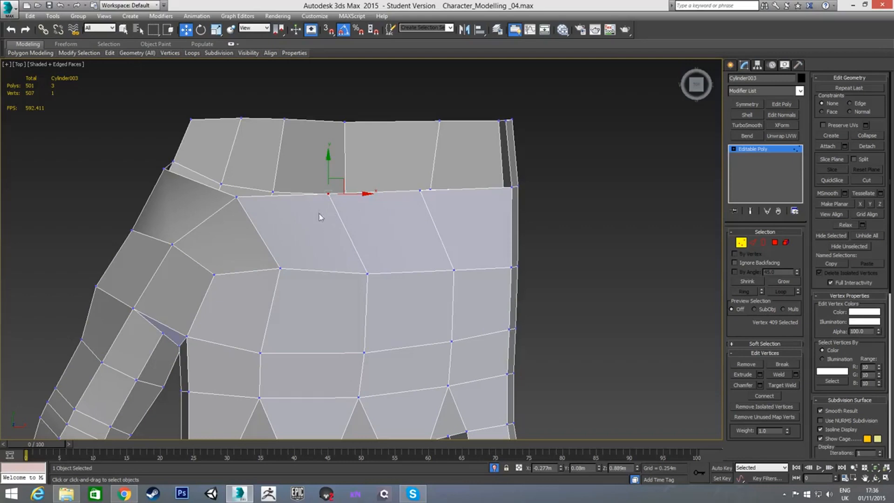
drag(354, 195, 450, 191)
click(423, 191)
Step: Move three vertices along the little-finger side of the hand's back slightly inward, plus the corner vertex at the wrist end
click(512, 188)
ctrl+click(512, 269)
ctrl+click(509, 330)
drag(540, 261, 532, 261)
click(506, 120)
drag(535, 120, 529, 121)
Step: Select the five open border edges across the hand's back and thumb base, and extrude them toward the wrist as a new polygon strip
alt+middle_drag(503, 271, 499, 236)
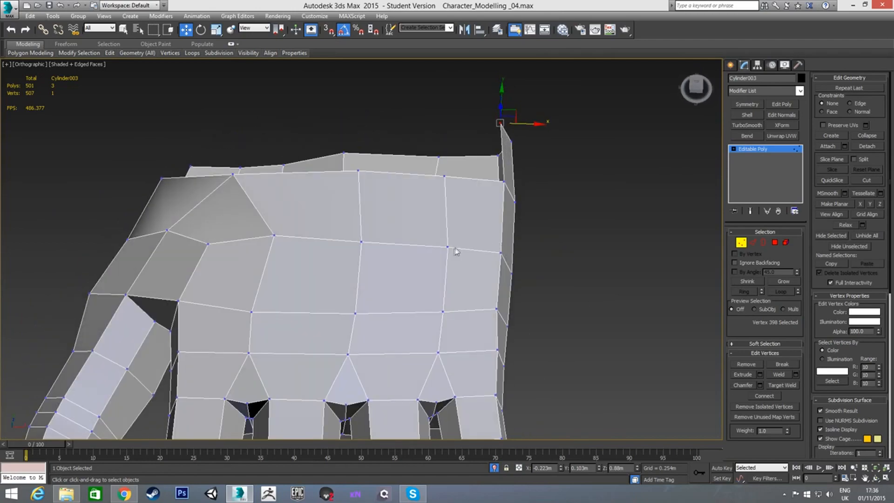
alt+middle_drag(315, 234, 437, 214)
key(2)
alt+middle_drag(569, 215, 451, 185)
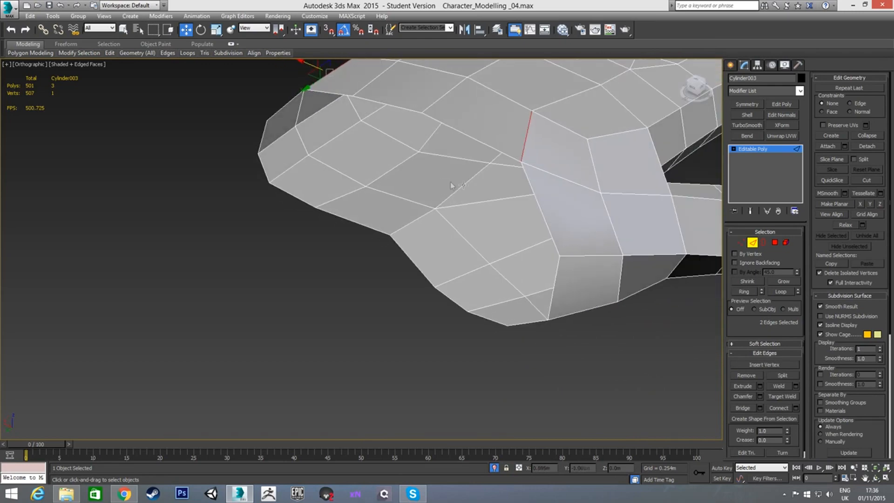
click(554, 288)
ctrl+click(540, 215)
ctrl+click(468, 136)
ctrl+click(396, 106)
ctrl+click(339, 95)
alt+middle_drag(359, 172, 379, 190)
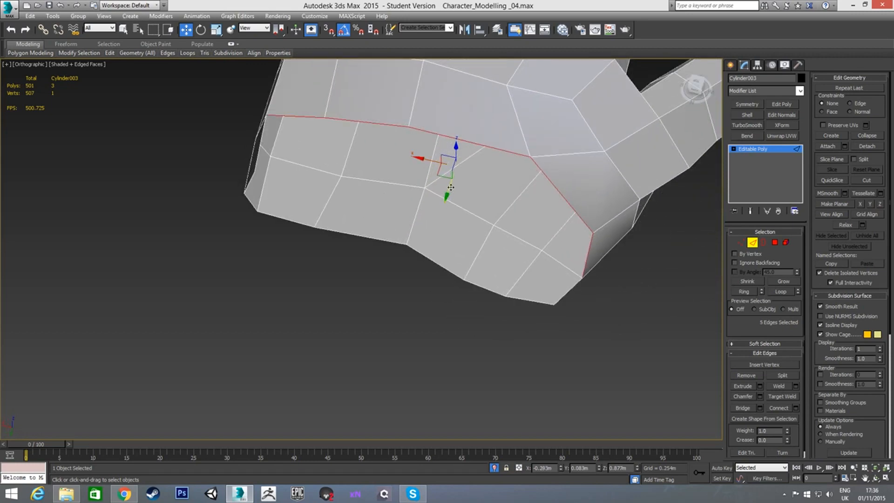
drag(451, 191, 435, 239)
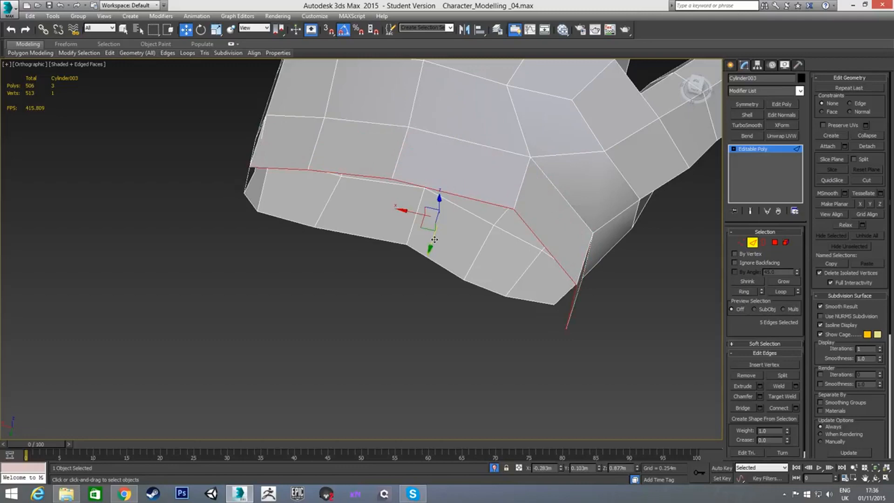
Step: Nudge the extruded border edges slightly farther toward the wrist along the Y axis in the Top view, aligning them with the palm's end
key(t)
scroll(423, 240, up, 6)
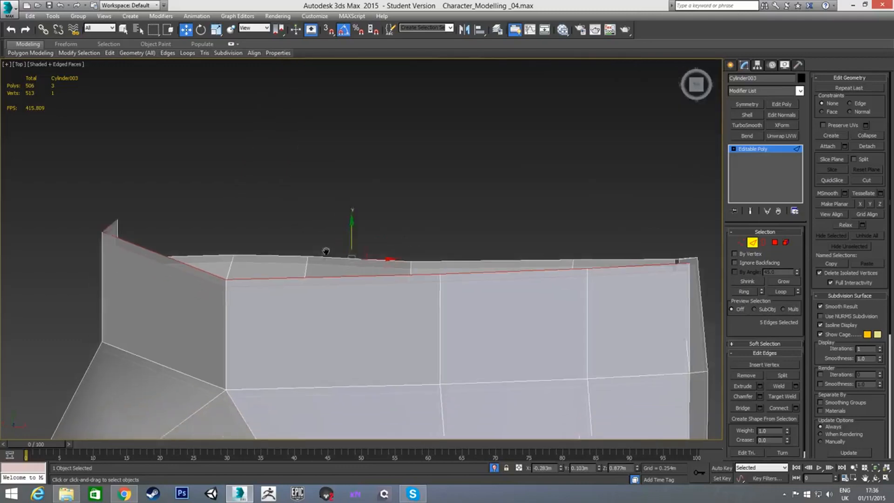
scroll(383, 266, down, 4)
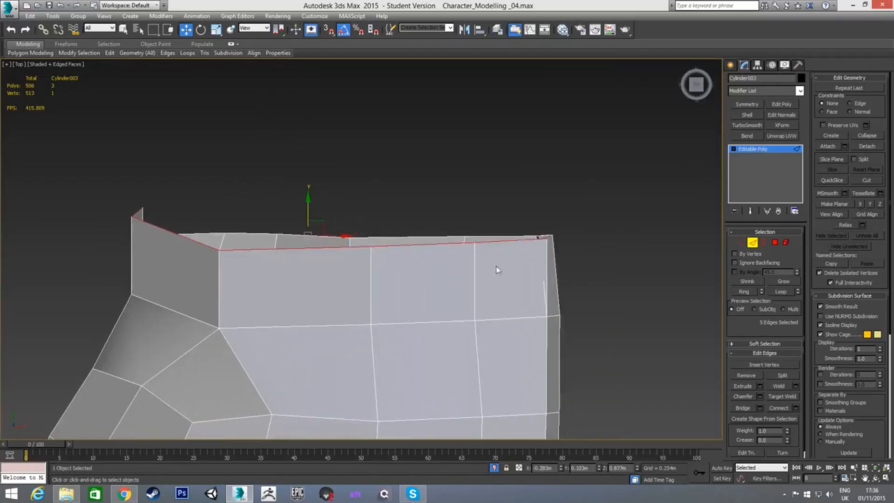
drag(305, 212, 306, 209)
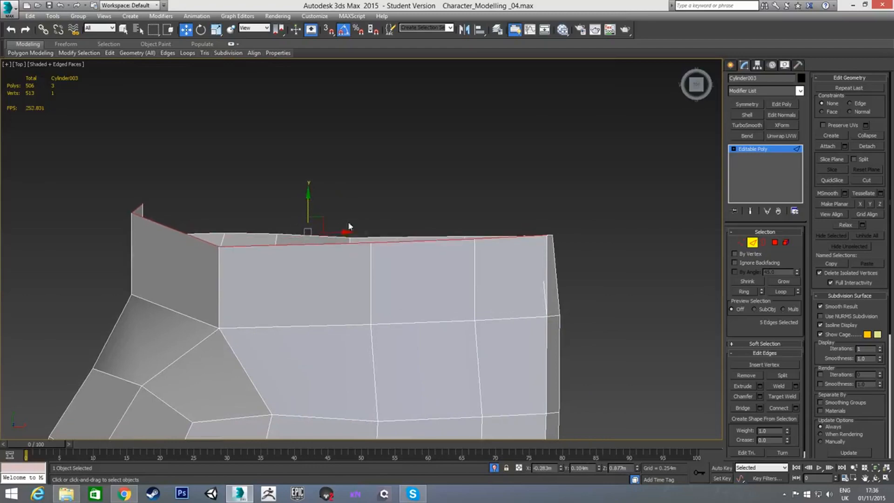
Step: Select the 14 vertices around the wrist opening and flatten them into one straight plane with Make Planar Z
key(1)
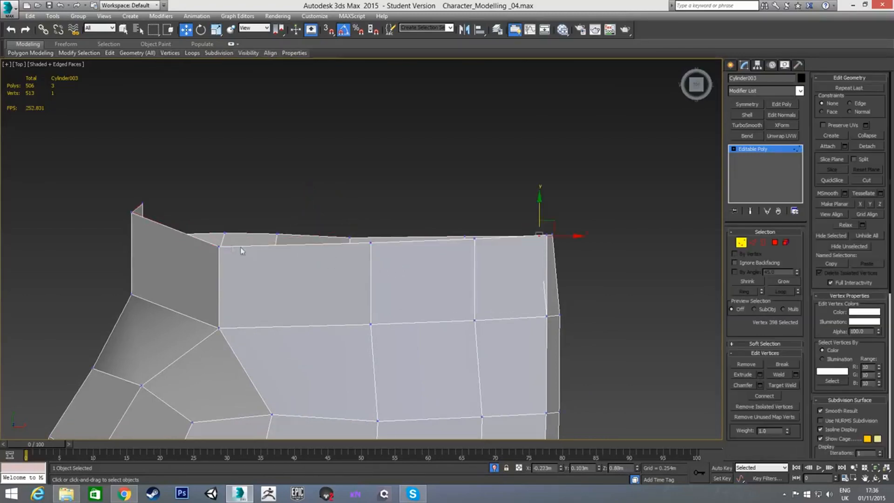
key(F3)
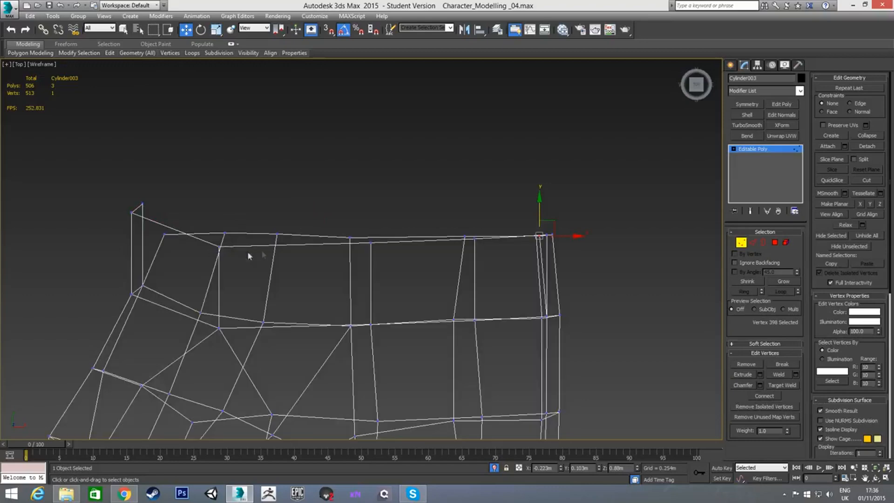
drag(85, 183, 599, 260)
click(879, 205)
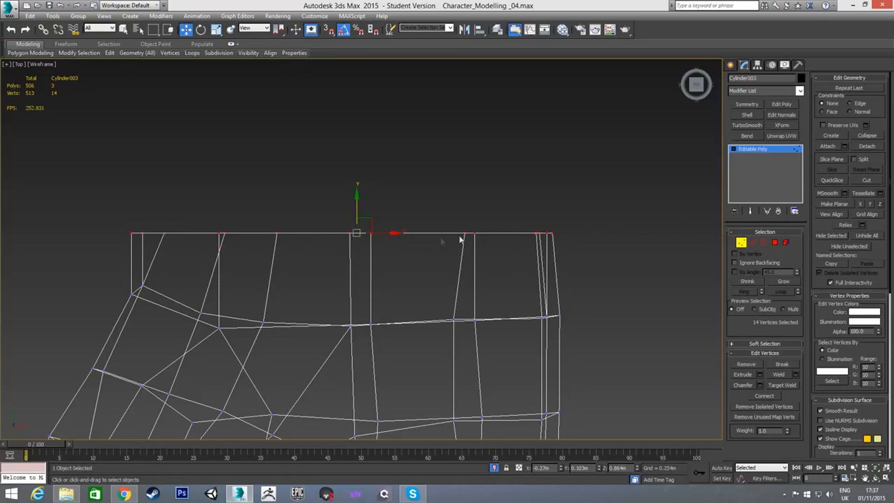
key(F3)
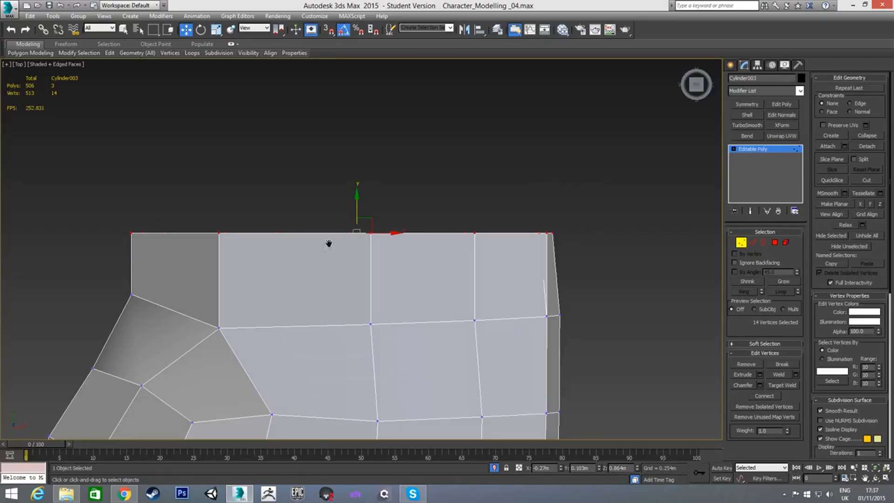
Step: Target weld the two pairs of doubled vertices at the side corners of the wrist opening
middle_drag(328, 244, 392, 223)
scroll(386, 225, down, 2)
alt+middle_drag(454, 225, 474, 268)
scroll(516, 235, up, 2)
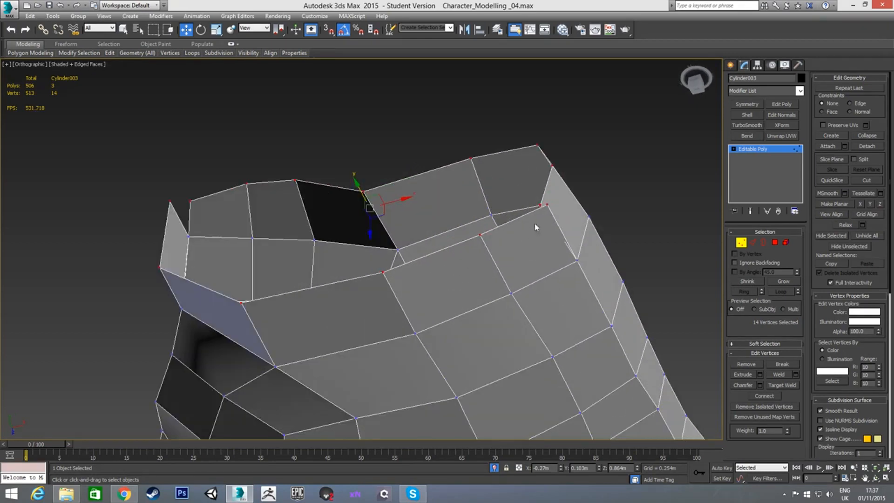
click(613, 176)
right_click(613, 178)
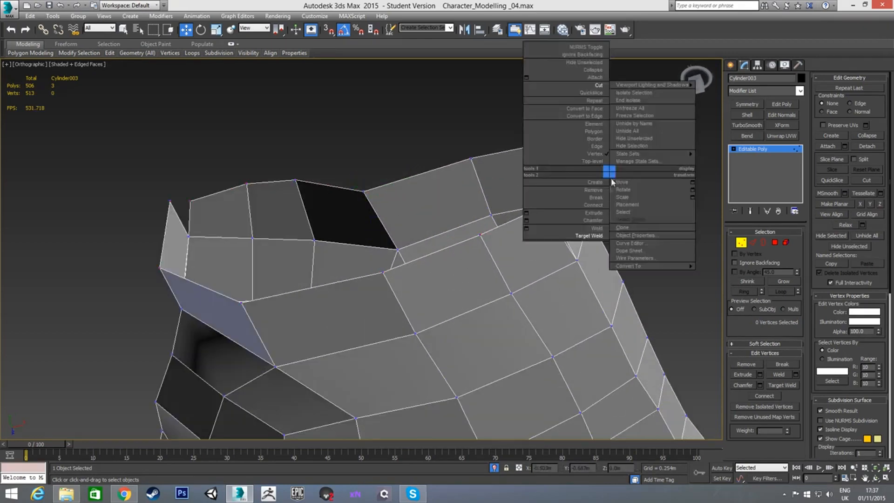
click(601, 239)
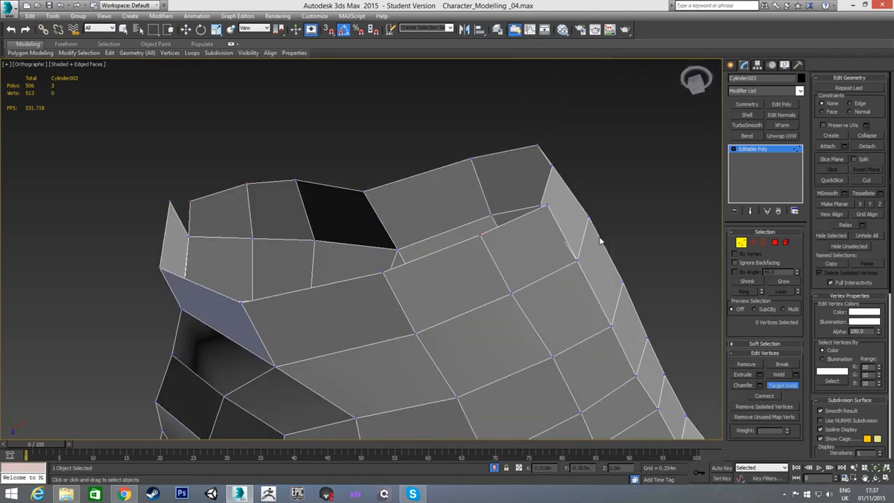
click(540, 205)
click(170, 200)
click(189, 201)
key(w)
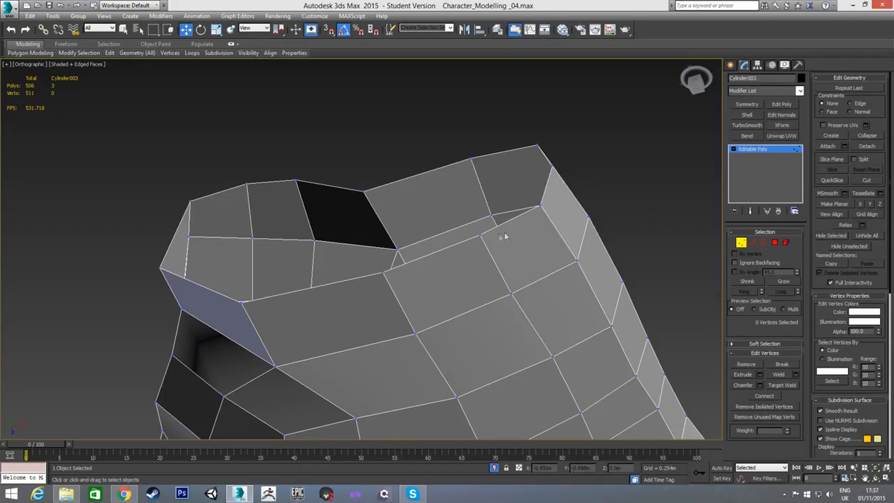
Step: Scale the 12 wrist-opening vertices narrower across the hand and shift them toward the little-finger side
key(t)
key(z)
scroll(392, 172, up, 5)
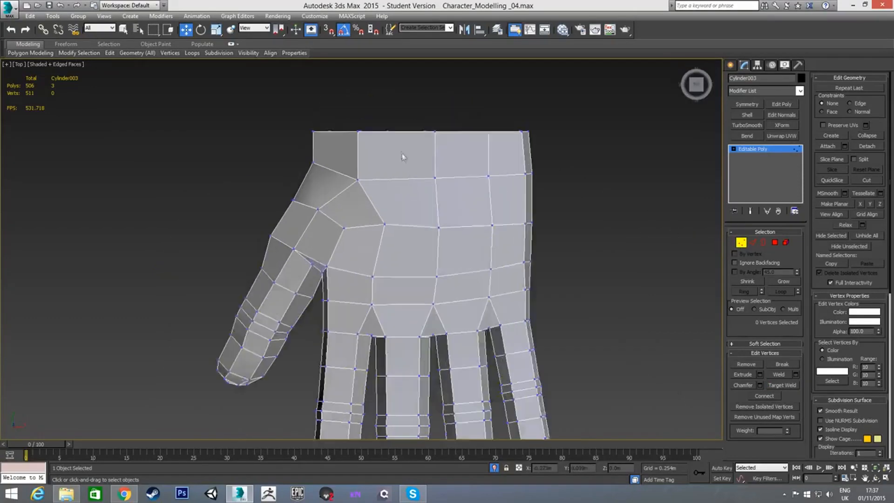
drag(237, 102, 655, 141)
middle_drag(655, 141, 635, 176)
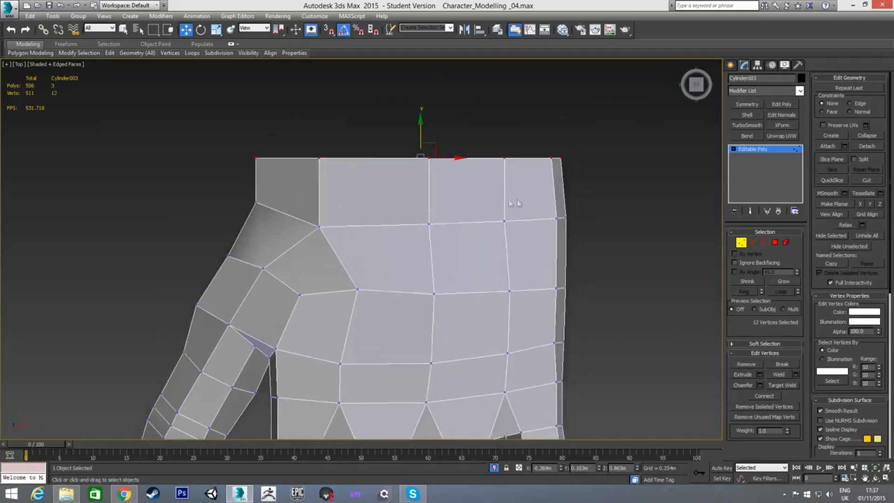
key(r)
drag(426, 151, 425, 163)
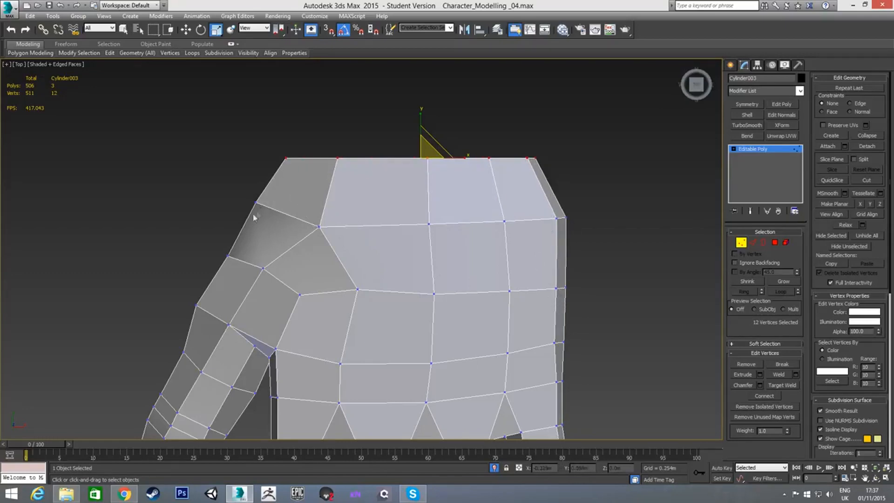
key(w)
drag(448, 160, 468, 165)
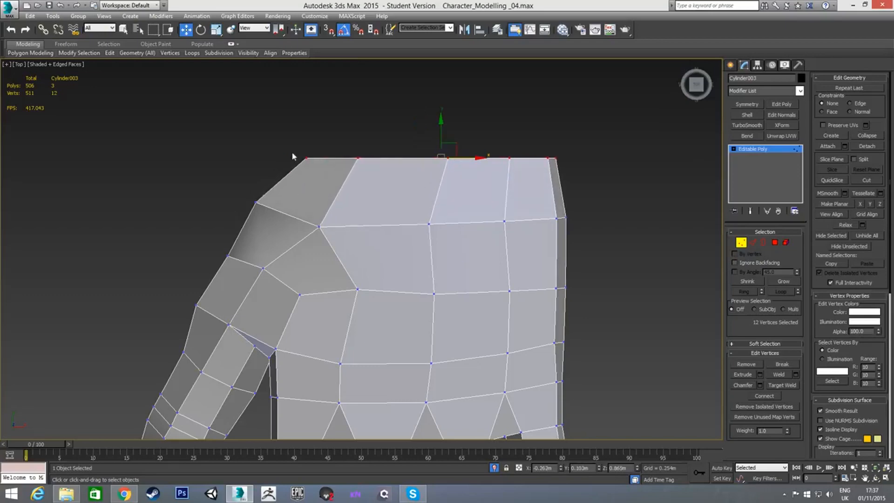
Step: Move the two outer vertices where the wrist meets the thumb base slightly inward toward the palm
scroll(349, 198, down, 3)
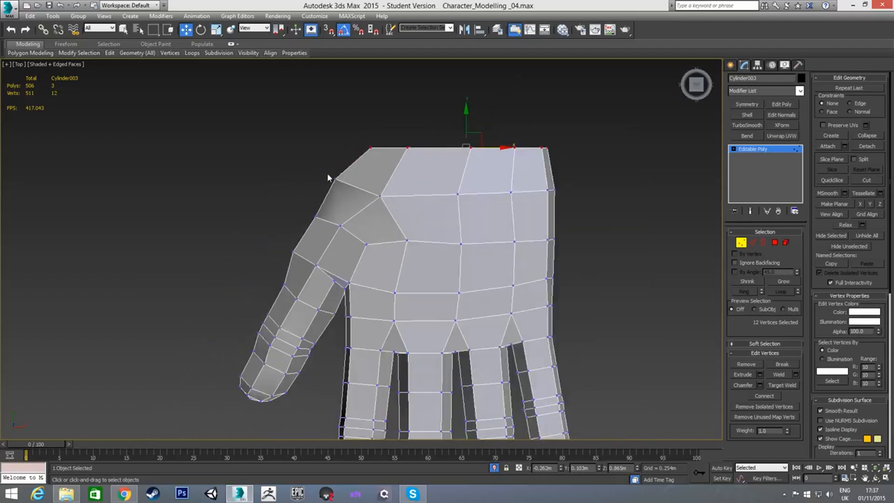
scroll(327, 172, up, 3)
drag(323, 161, 368, 190)
key(F3)
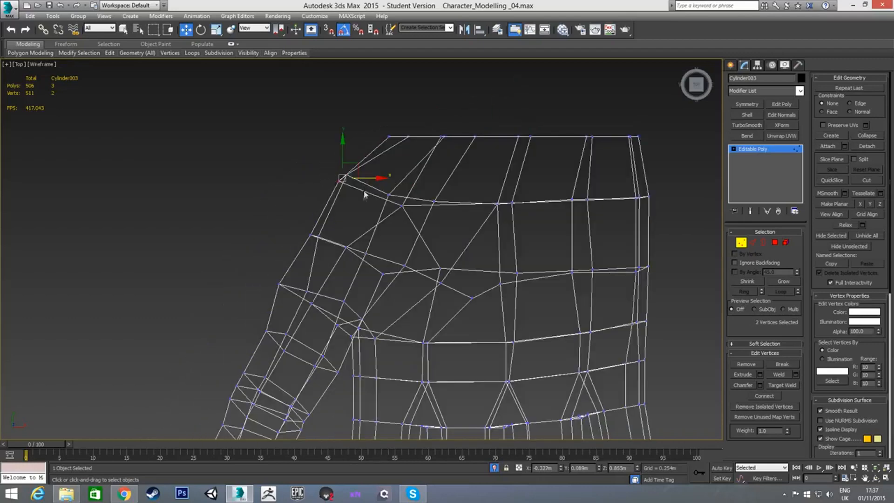
drag(362, 181, 372, 181)
key(F3)
Step: Shift the three palm-side vertices at the thumb base slightly toward the little-finger side
alt+middle_drag(404, 157, 418, 250)
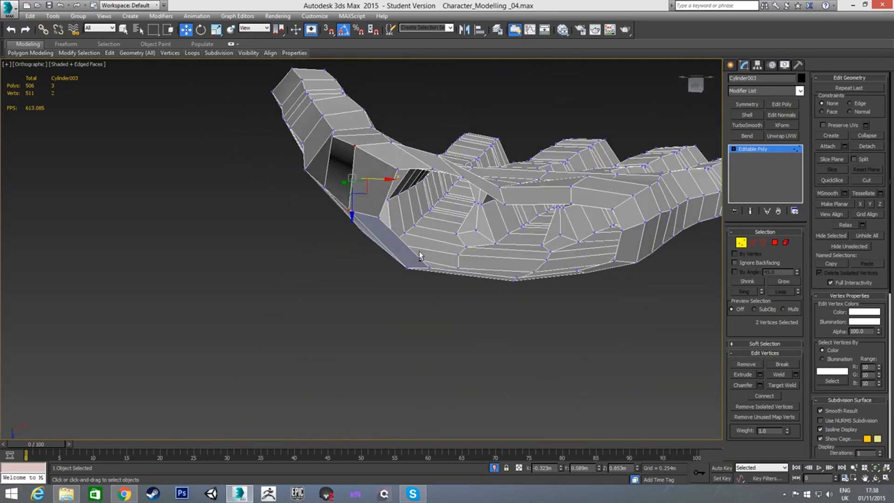
click(333, 137)
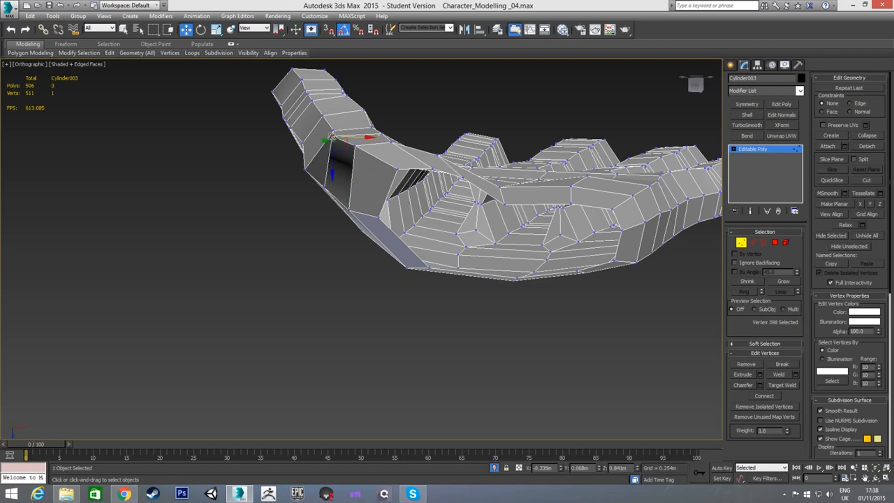
ctrl+click(355, 149)
ctrl+click(398, 169)
alt+middle_drag(384, 199, 356, 212)
drag(390, 162, 397, 162)
alt+middle_drag(397, 162, 400, 182)
Step: Raise the back-of-hand vertex above the thumb base and nudge it toward the wrist
click(350, 211)
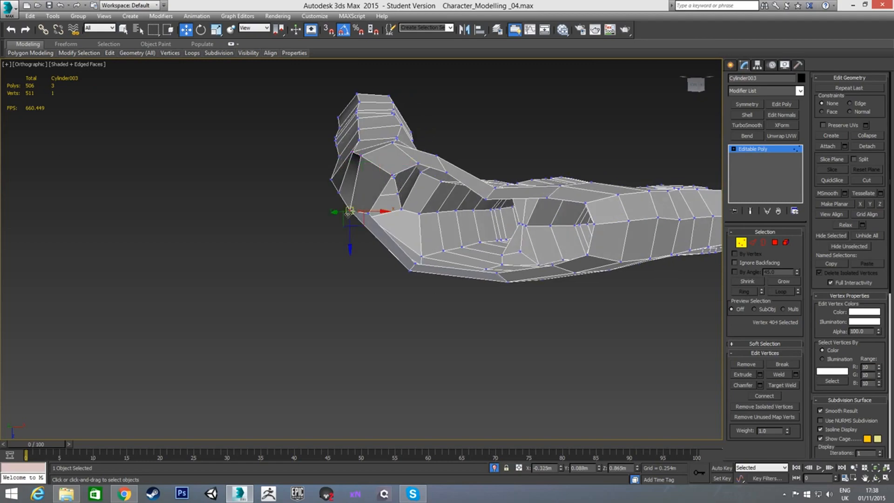
alt+middle_drag(335, 217, 159, 132)
alt+middle_drag(332, 175, 315, 202)
scroll(315, 203, up, 2)
click(377, 173)
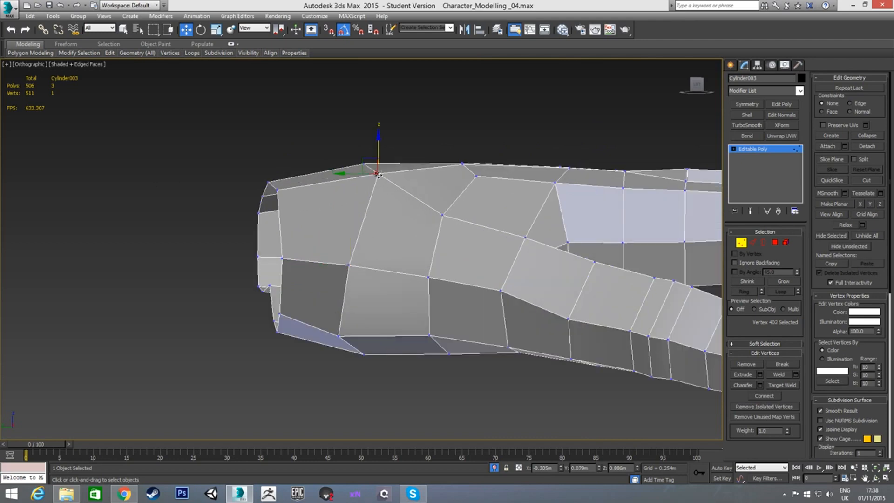
alt+middle_drag(351, 197, 345, 244)
alt+middle_drag(354, 175, 311, 204)
scroll(388, 205, down, 4)
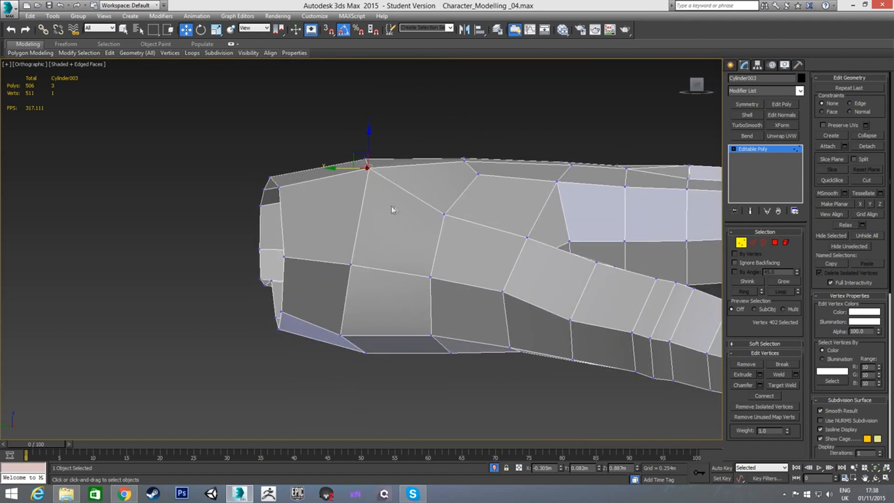
Step: Move the two middle back-of-hand vertices on the wrist opening toward the thumb to straighten their edge lines
alt+middle_drag(406, 218, 375, 243)
key(t)
scroll(354, 255, up, 15)
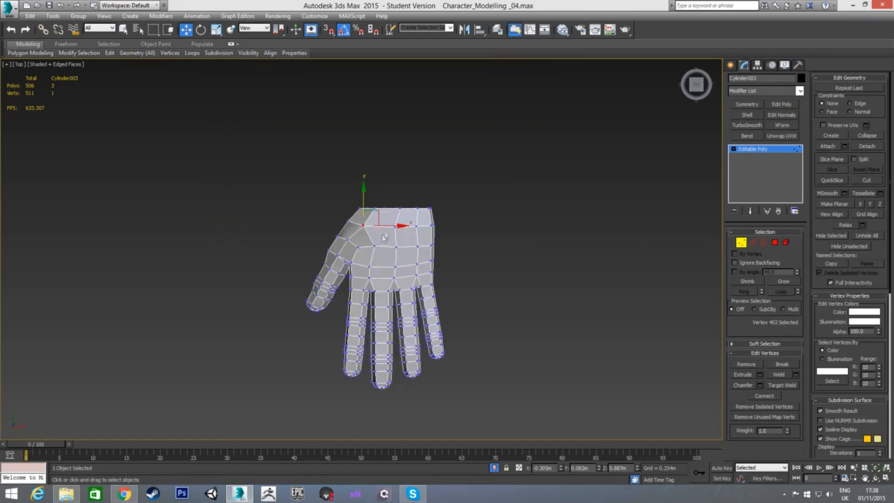
click(442, 156)
drag(468, 159, 450, 158)
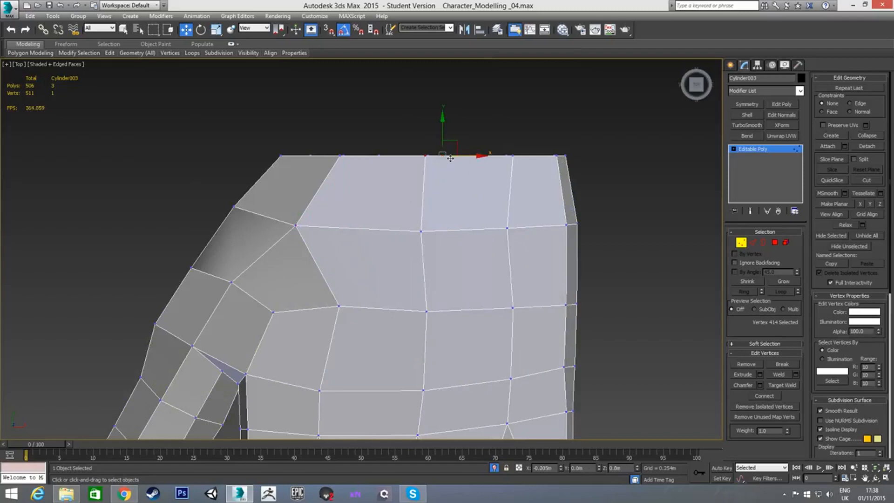
click(512, 156)
drag(532, 158, 525, 158)
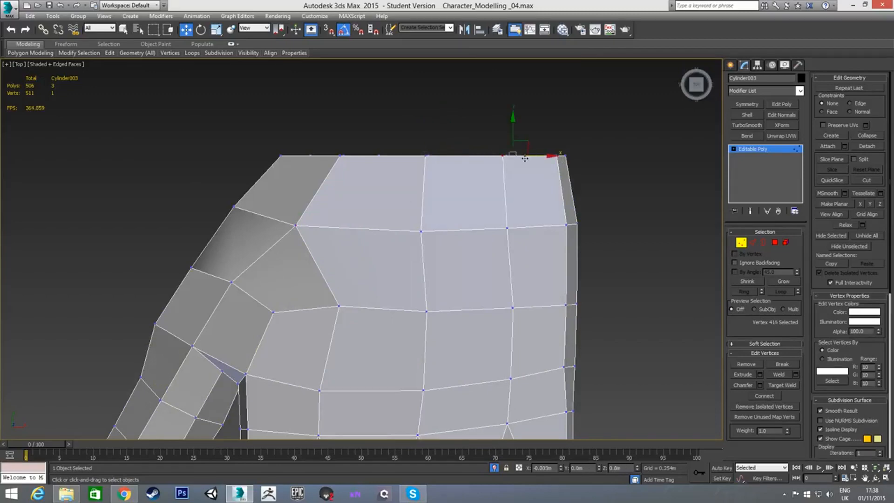
Step: Nudge the middle vertices one row in from the wrist and move the thumb-side rim vertex toward the little finger
click(421, 231)
mouse_move(439, 231)
mouse_down()
mouse_move(447, 231)
mouse_move(438, 231)
mouse_up()
scroll(479, 222, down, 2)
click(500, 205)
drag(501, 205, 500, 233)
click(484, 250)
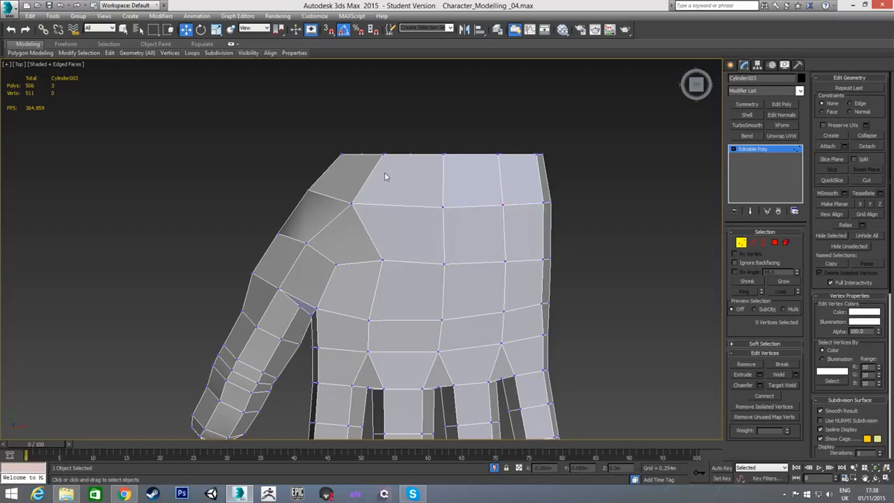
click(382, 155)
drag(408, 154, 413, 155)
Step: Select the open border of the wrist and examine its edge count and shape from several angles
alt+middle_drag(375, 169, 448, 140)
key(3)
click(455, 108)
alt+middle_drag(454, 108, 509, 230)
scroll(462, 214, up, 4)
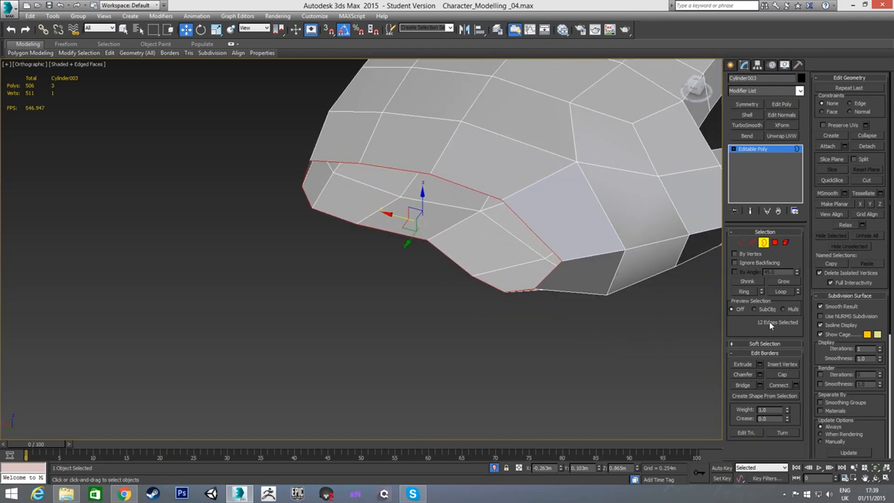
middle_drag(543, 166, 479, 217)
scroll(478, 217, down, 2)
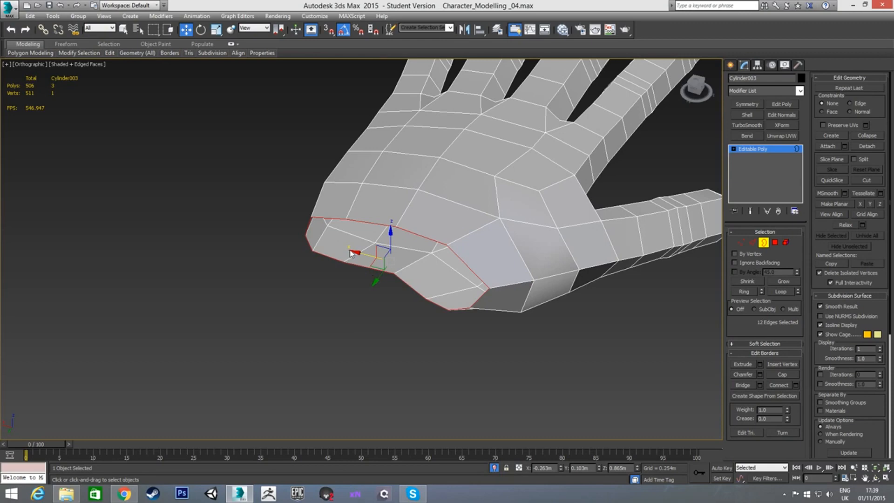
alt+middle_drag(381, 206, 405, 189)
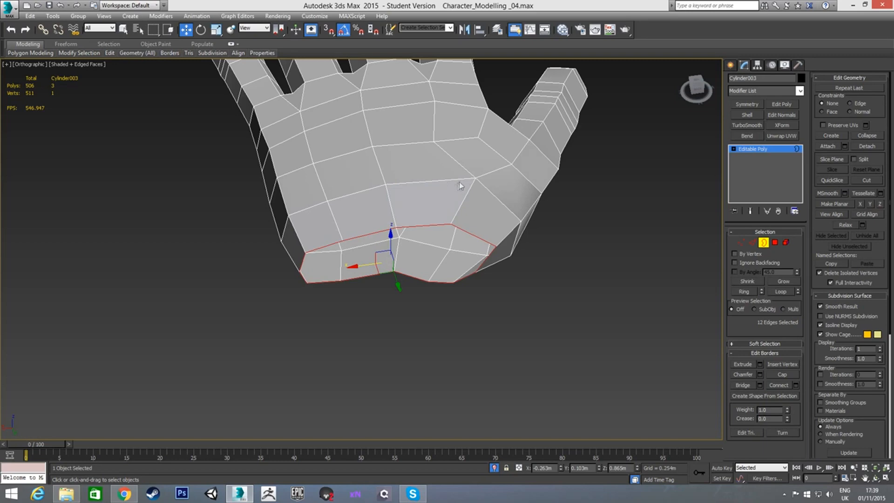
alt+middle_drag(465, 179, 485, 215)
Step: Set the constraint to Edge and slide the back-of-hand vertex above the thumb base toward the little-finger side
key(1)
click(486, 202)
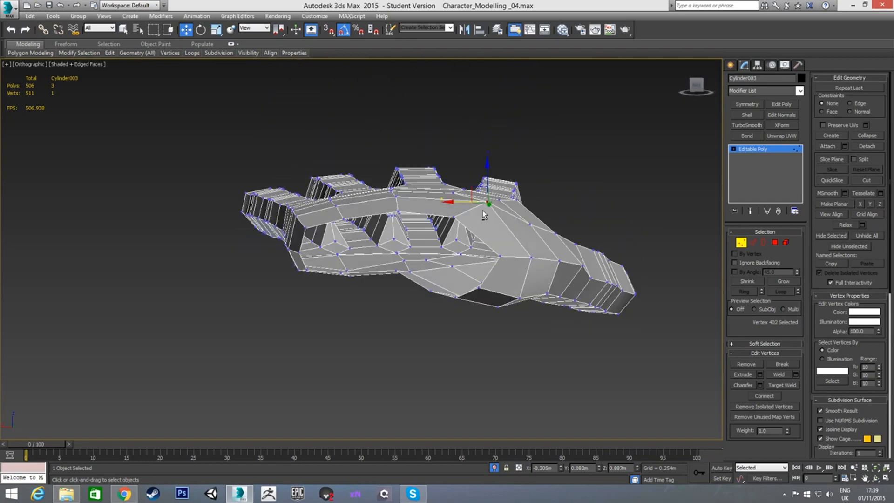
click(849, 103)
alt+middle_drag(599, 178, 607, 211)
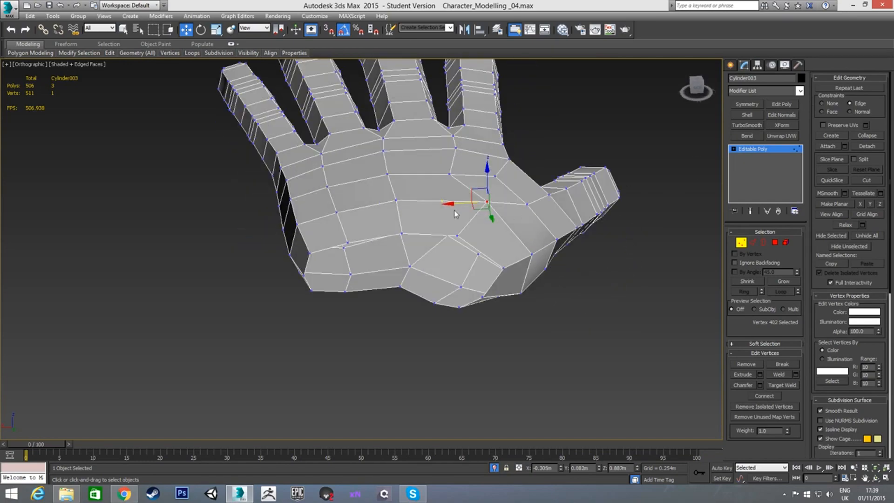
drag(459, 203, 445, 203)
alt+middle_drag(445, 203, 295, 214)
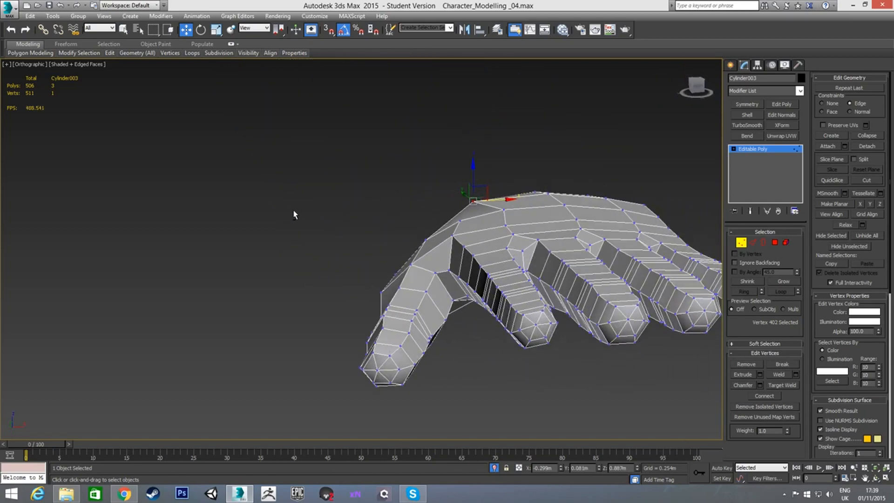
Step: Slide the same thumb-base vertex slightly further along its edge and check the surrounding faces
scroll(342, 238, up, 3)
alt+middle_drag(342, 238, 435, 254)
scroll(428, 191, up, 2)
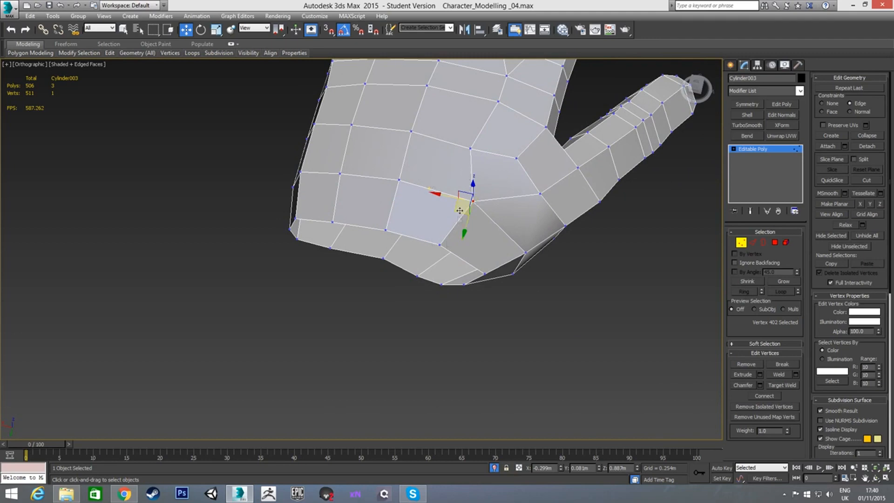
mouse_move(449, 196)
mouse_down()
mouse_move(471, 198)
mouse_move(434, 196)
mouse_move(444, 196)
mouse_up()
alt+middle_drag(439, 217, 496, 242)
mouse_move(430, 223)
alt+middle_down()
mouse_move(451, 232)
mouse_move(418, 227)
alt+middle_up()
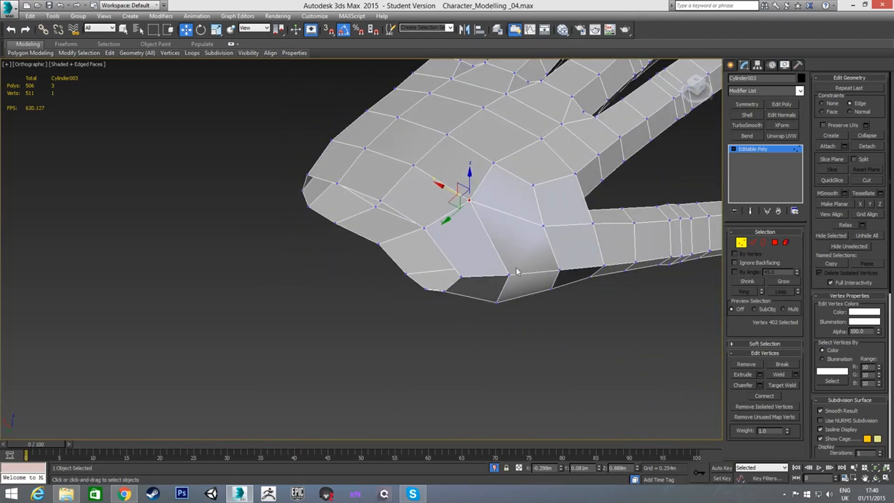
alt+middle_drag(501, 269, 465, 256)
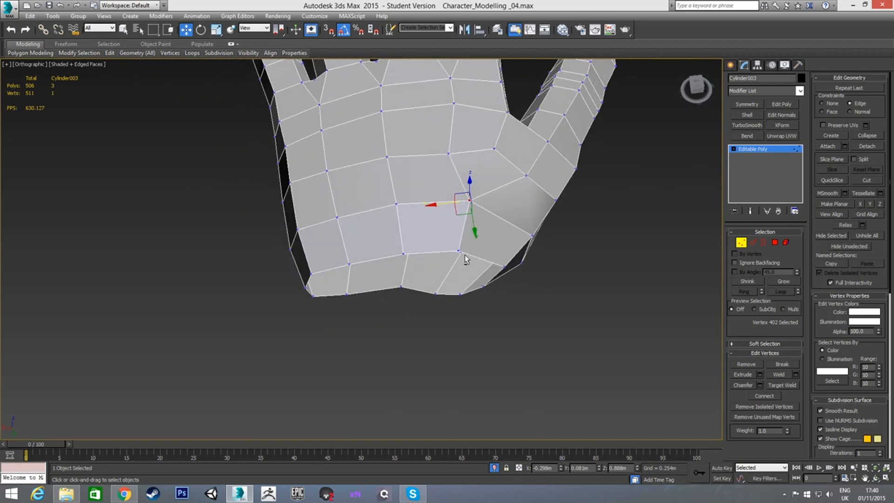
Step: Slide the next vertex toward the fingers along its cross edge to even out the back-of-hand edge line
click(450, 154)
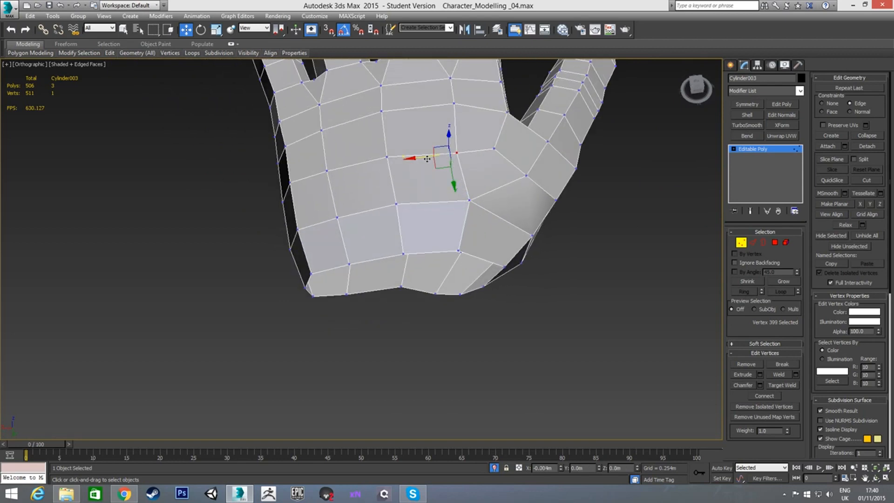
mouse_move(389, 200)
alt+middle_down()
mouse_move(414, 210)
mouse_move(398, 185)
alt+middle_up()
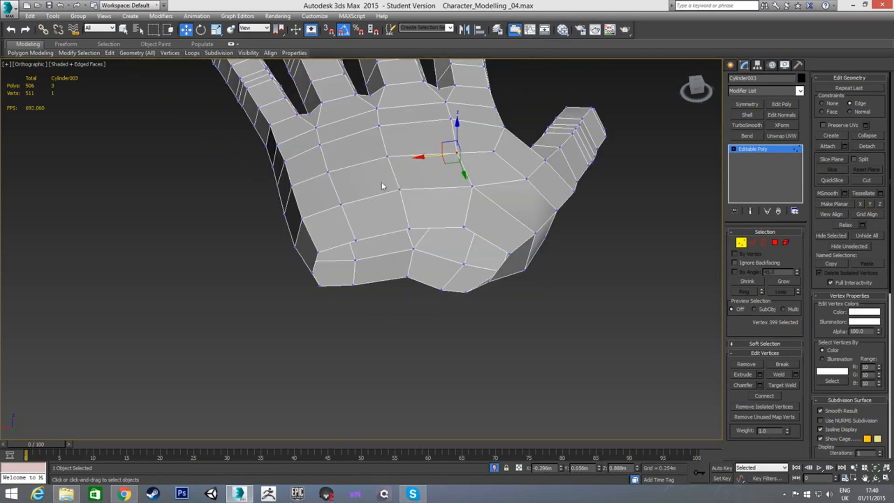
key(t)
scroll(370, 223, up, 10)
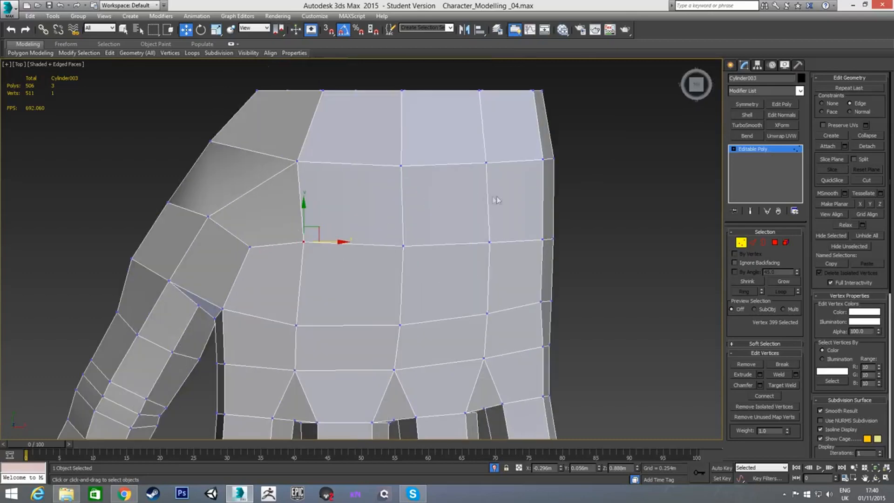
Step: Target-weld three vertices of the outer back-of-hand edge line, including the wrist-border one, onto their neighbours on the middle line
scroll(499, 198, up, 1)
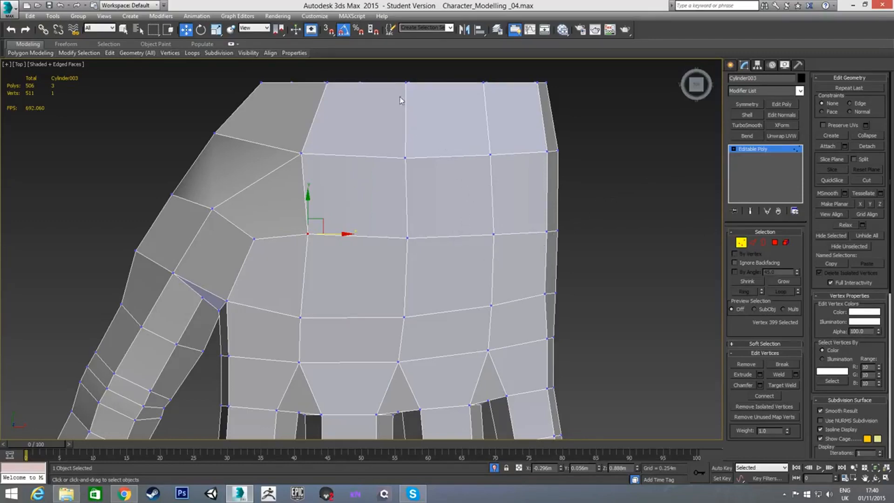
right_click(603, 158)
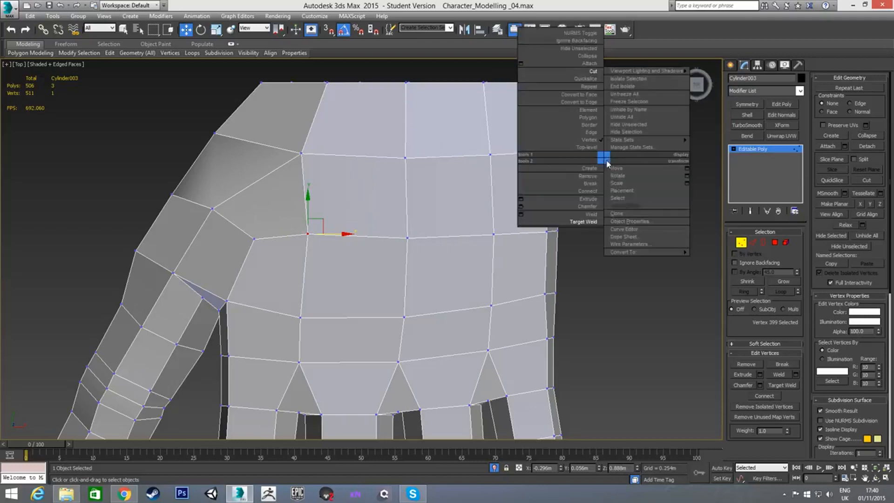
click(585, 224)
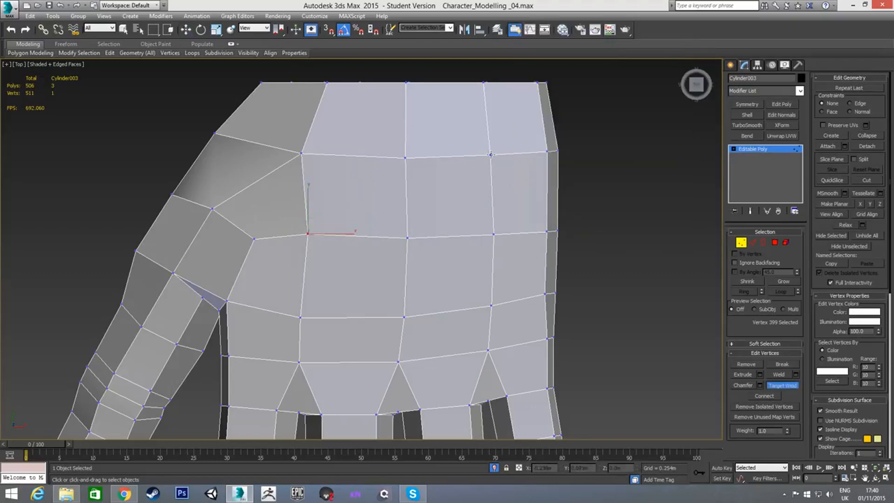
click(489, 156)
click(405, 158)
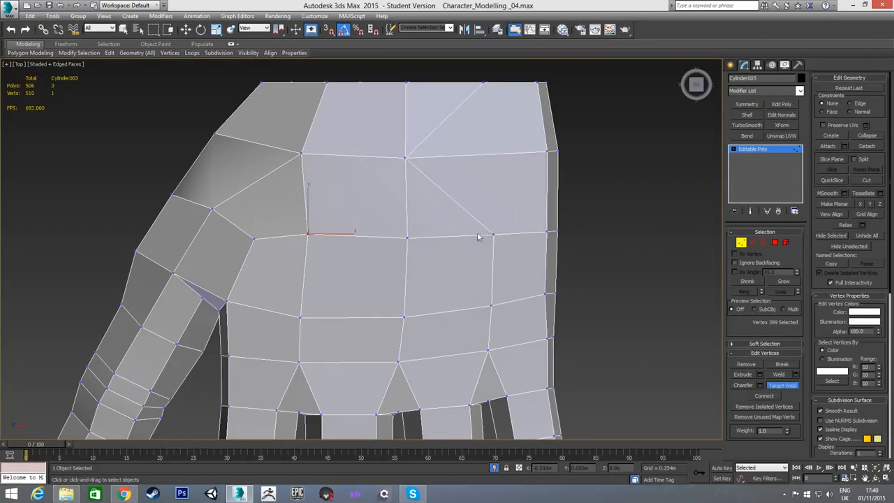
click(407, 239)
click(483, 84)
click(406, 83)
key(w)
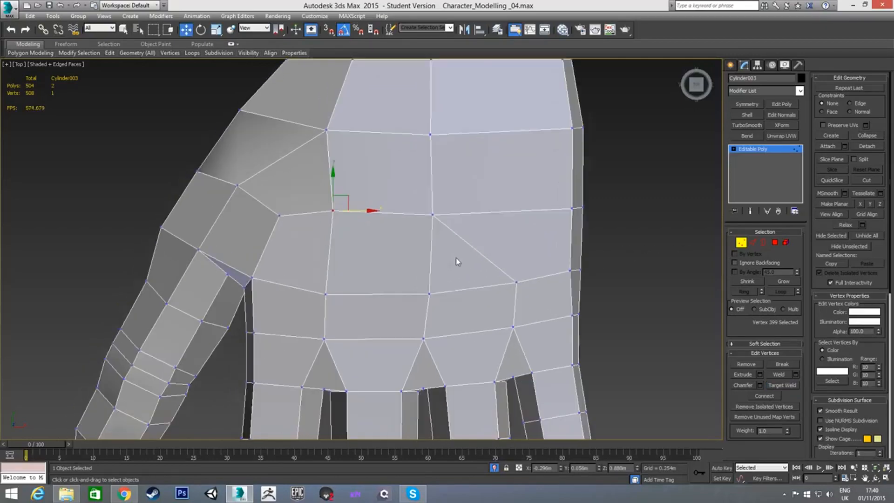
Step: Set the constraint to Edge and slide the middle line's wrist-border vertex and the one below it toward the little-finger side
alt+middle_drag(447, 281, 461, 217)
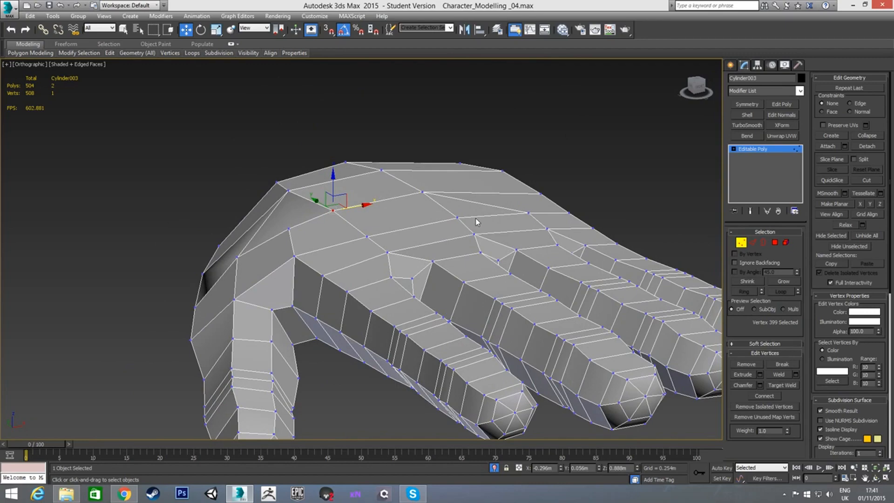
alt+middle_drag(479, 211, 419, 251)
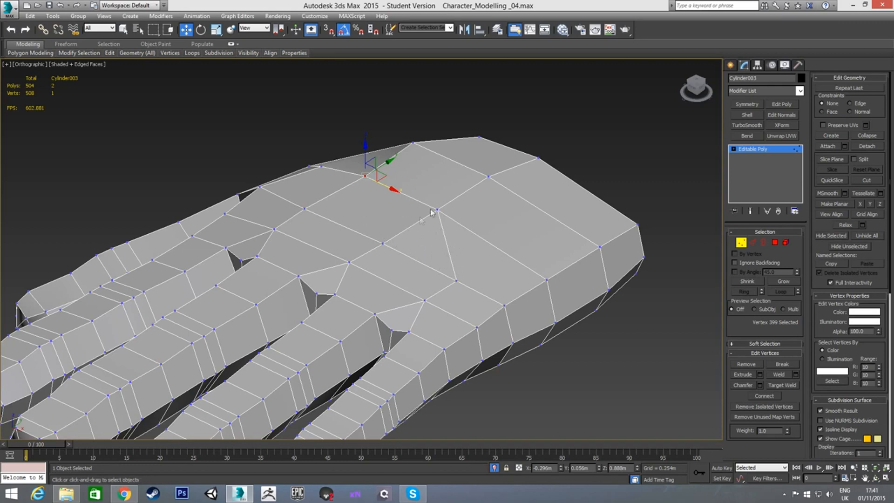
alt+middle_drag(432, 236, 507, 186)
scroll(508, 186, up, 8)
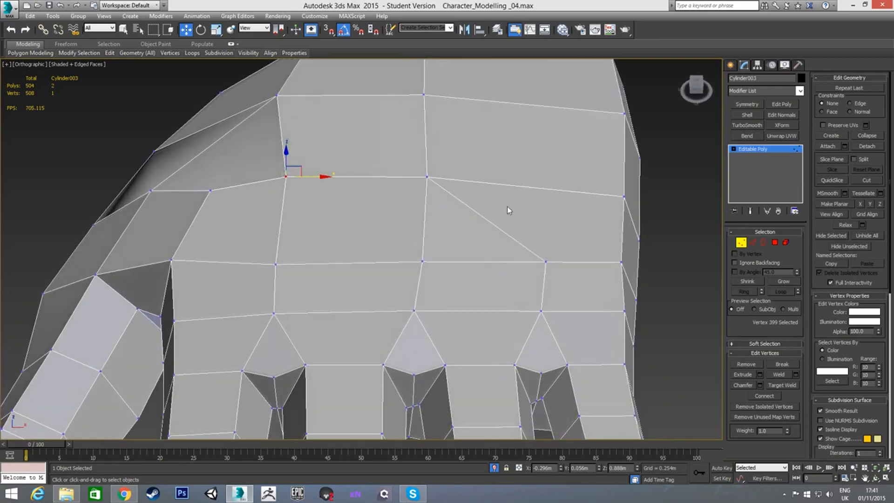
middle_drag(515, 195, 501, 239)
alt+middle_drag(491, 204, 492, 194)
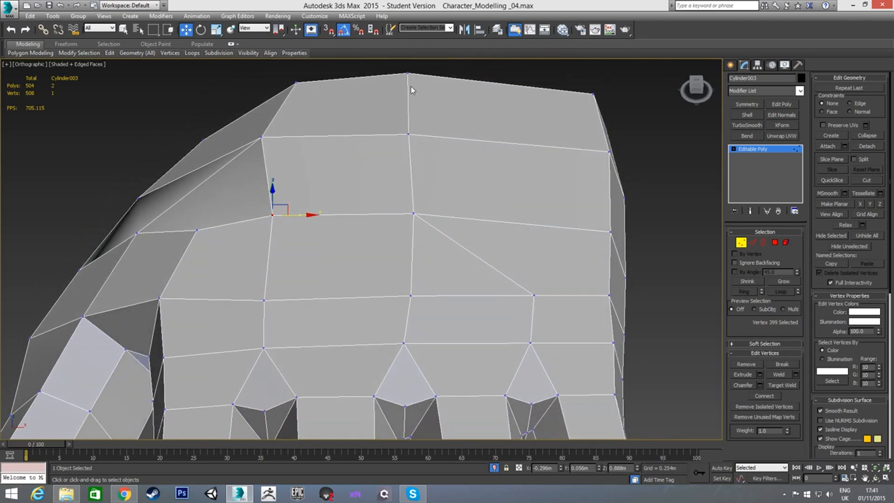
click(409, 74)
click(850, 103)
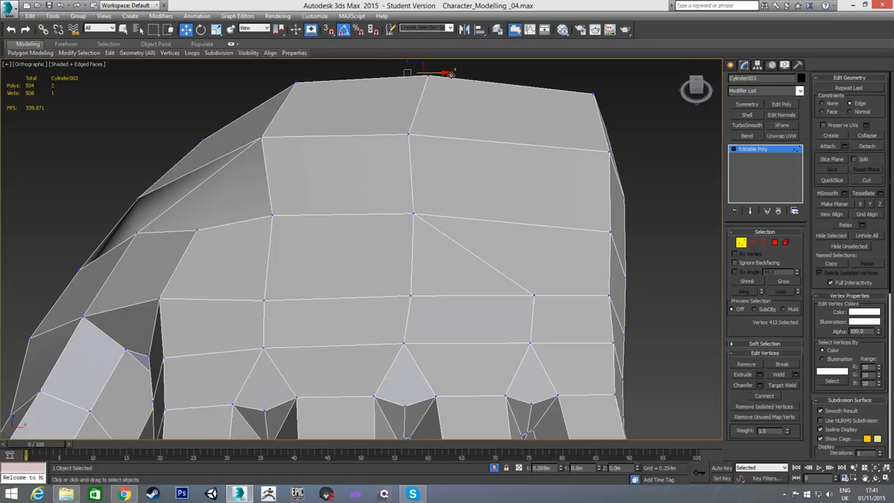
drag(431, 74, 454, 136)
Step: Slide the next two vertices toward the fingers on the middle back-of-hand line slightly toward the little-finger side
click(415, 214)
drag(438, 214, 452, 214)
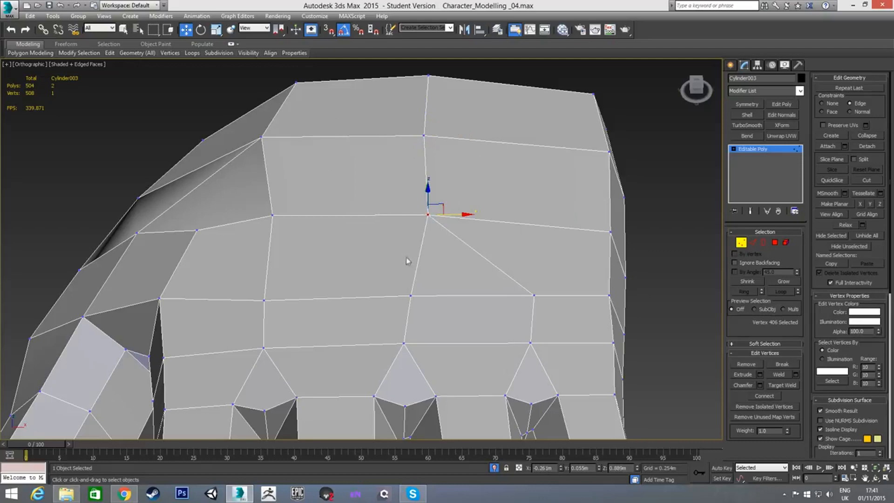
click(410, 296)
drag(431, 295, 434, 295)
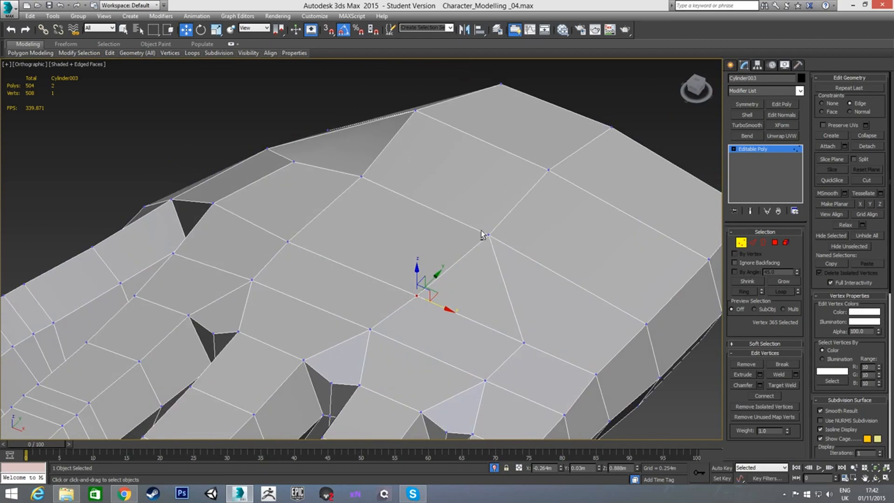
Step: Slide the back-of-hand vertex where the diagonal edge starts slightly further outward, then remove the constraint and raise it slightly
alt+middle_drag(482, 230, 399, 204)
drag(399, 204, 436, 218)
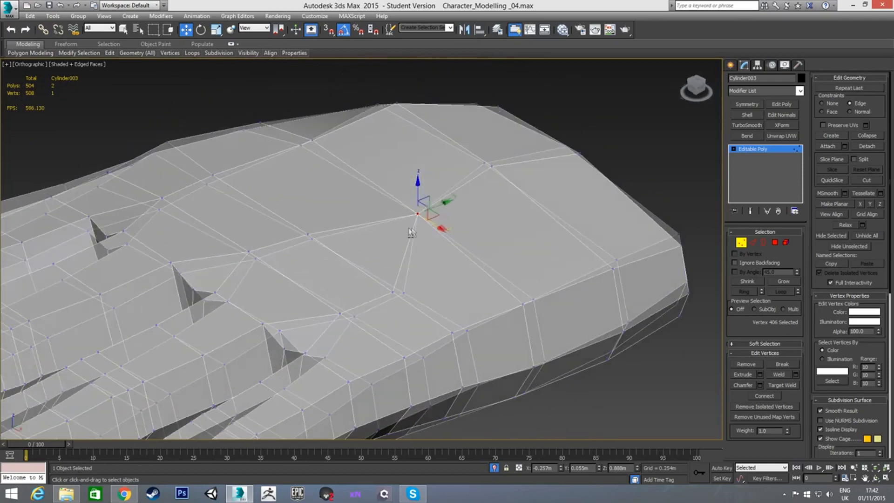
alt+middle_drag(410, 224, 372, 209)
click(822, 104)
drag(417, 186, 417, 183)
Step: Select the two adjacent vertices in the middle of the palm and push them slightly into the hand along Z
alt+middle_drag(418, 245, 438, 214)
scroll(437, 214, up, 3)
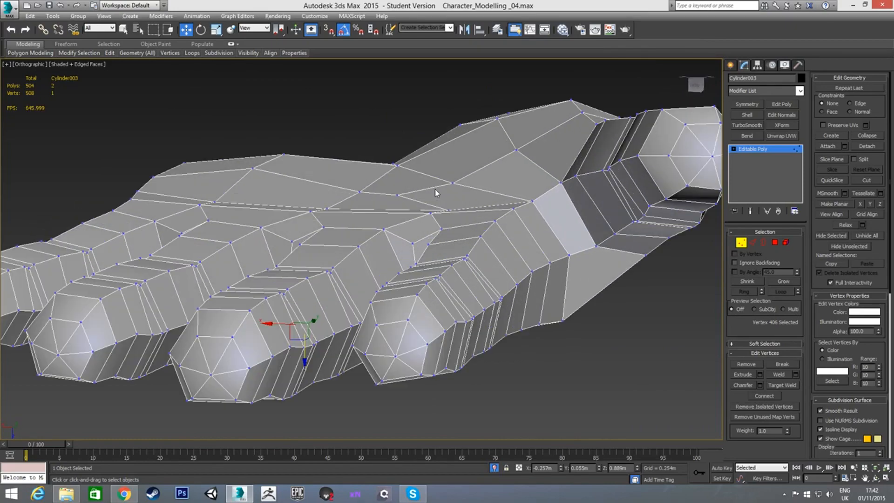
click(360, 191)
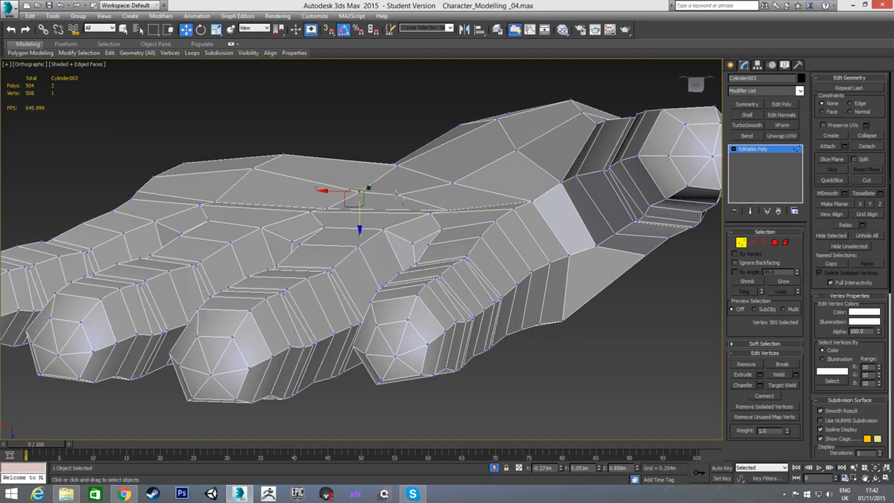
ctrl+click(397, 195)
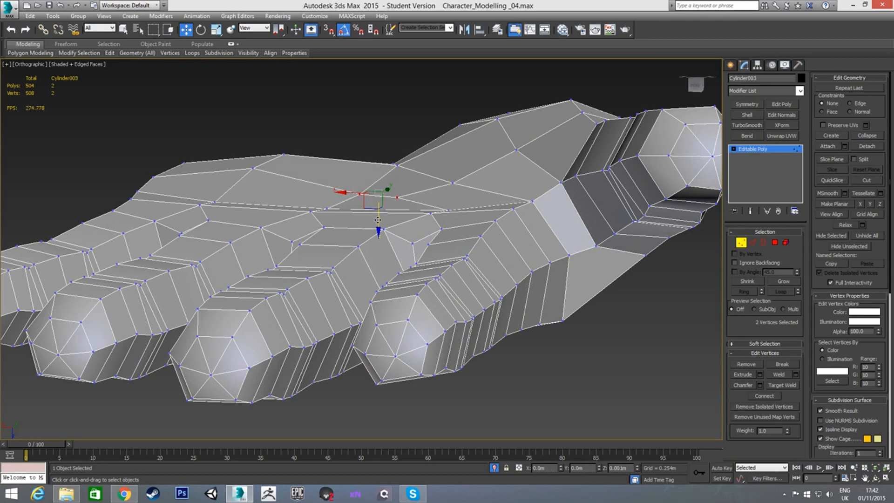
alt+middle_drag(413, 201, 394, 209)
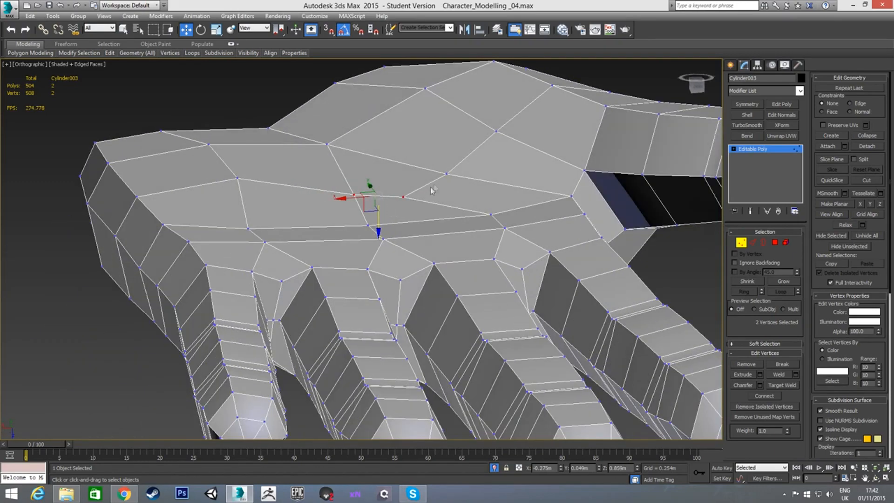
Step: Adjust the neighbouring mid-palm vertices and the two on the little-finger side of the palm heel along Z to smooth the palm
click(447, 175)
mouse_move(415, 213)
alt+middle_down()
mouse_move(399, 211)
mouse_move(416, 208)
alt+middle_up()
click(379, 145)
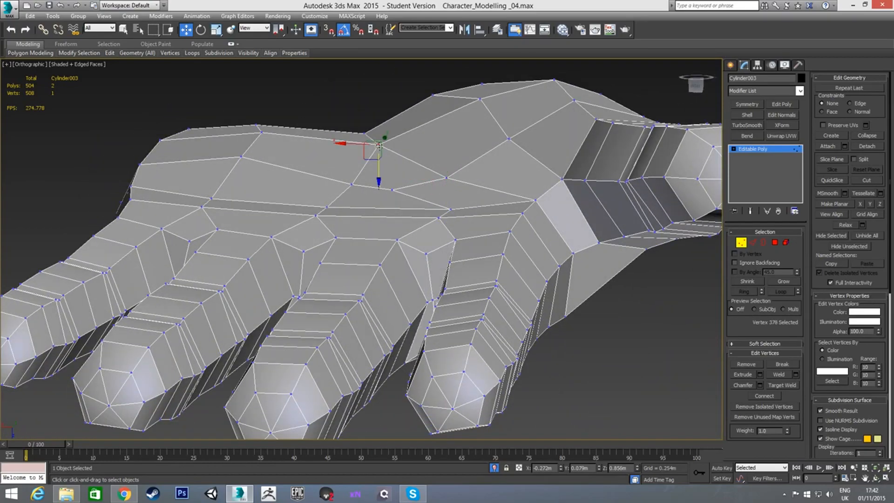
alt+middle_drag(403, 175, 391, 178)
click(258, 131)
ctrl+click(261, 169)
alt+middle_drag(291, 180, 299, 209)
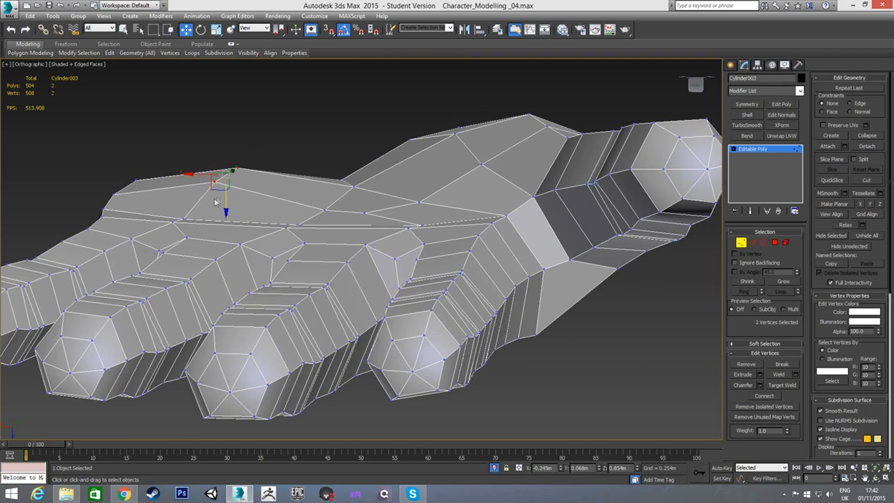
alt+middle_drag(474, 145, 474, 145)
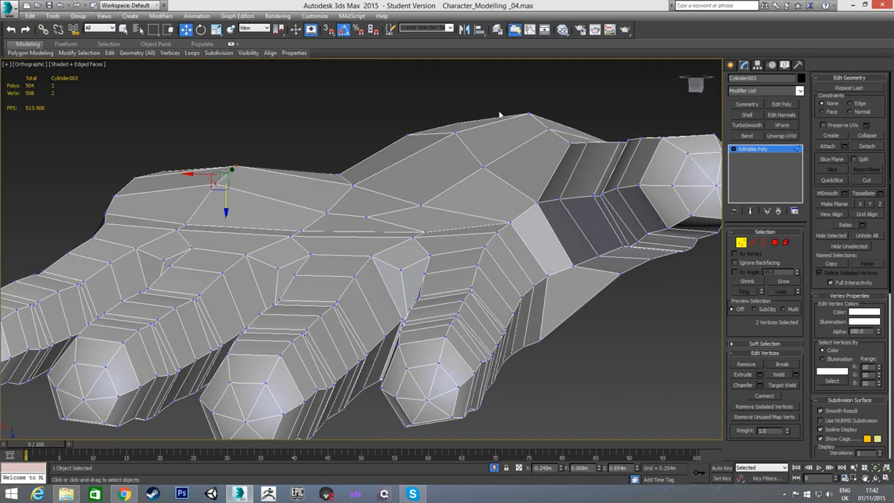
Step: Examine the thumb-base heel and the wrist end of the hand from behind and above
click(529, 113)
mouse_move(530, 138)
alt+middle_down()
mouse_move(461, 152)
mouse_move(453, 285)
mouse_move(447, 279)
alt+middle_up()
mouse_move(417, 196)
middle_down()
mouse_move(464, 259)
mouse_move(448, 261)
middle_up()
scroll(447, 250, down, 2)
scroll(448, 243, up, 2)
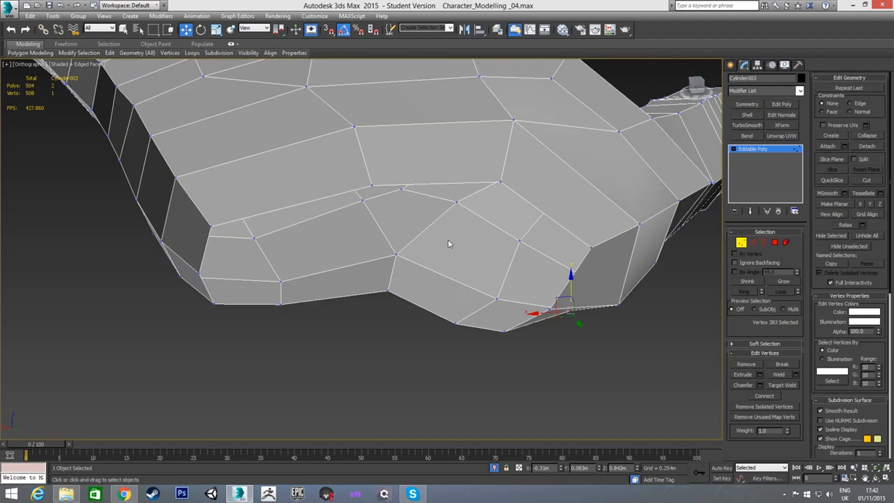
key(2)
alt+middle_drag(468, 221, 497, 193)
key(1)
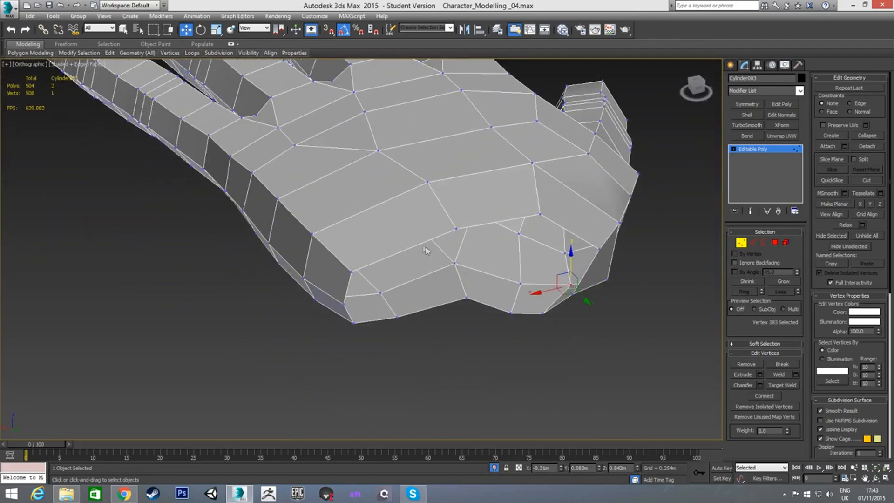
alt+middle_drag(400, 203, 372, 153)
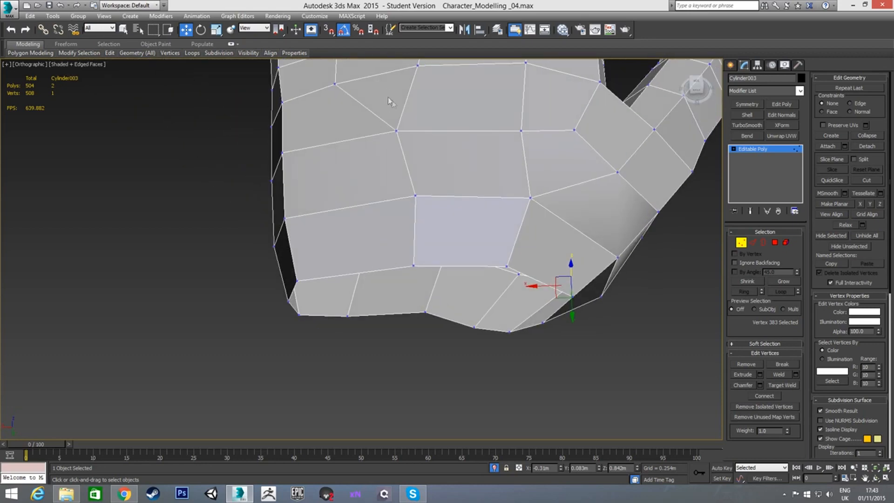
middle_drag(387, 101, 384, 124)
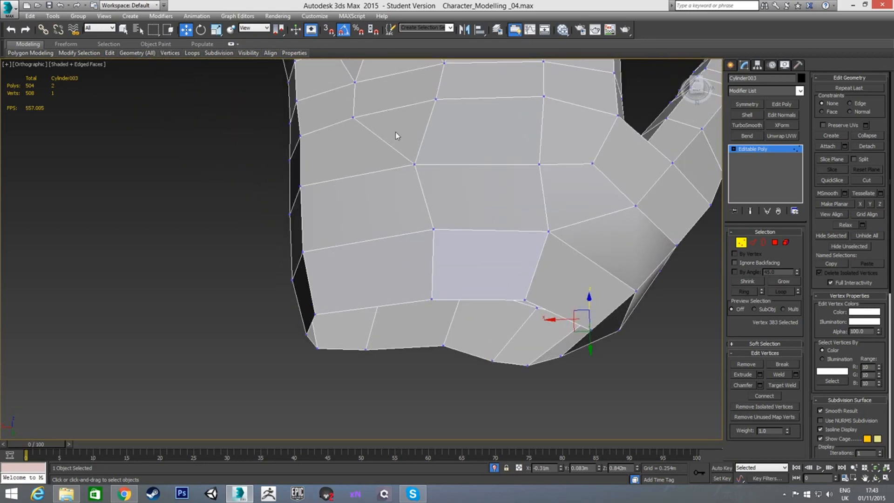
alt+middle_drag(353, 182, 387, 241)
Step: Select the open wrist border and examine its outline from several angles
key(3)
click(425, 184)
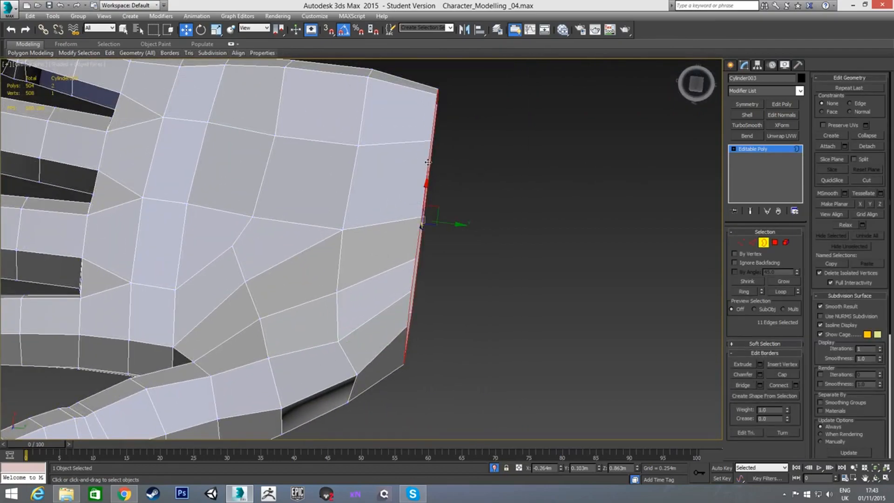
alt+middle_drag(430, 163, 349, 252)
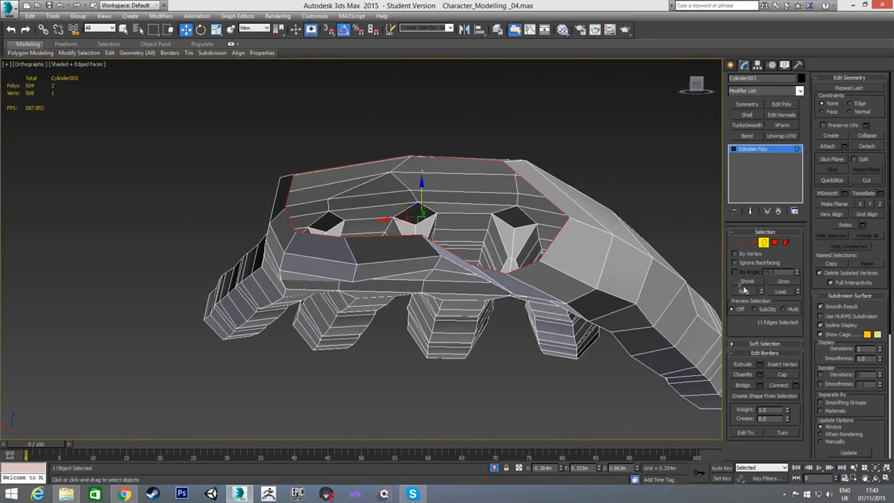
alt+middle_drag(395, 199, 441, 240)
middle_drag(408, 175, 424, 250)
alt+middle_drag(428, 219, 398, 220)
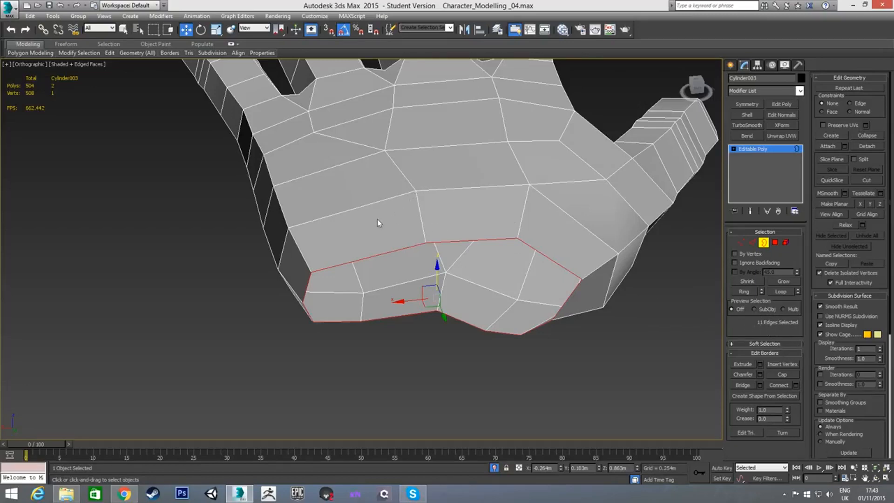
alt+middle_drag(379, 208, 384, 192)
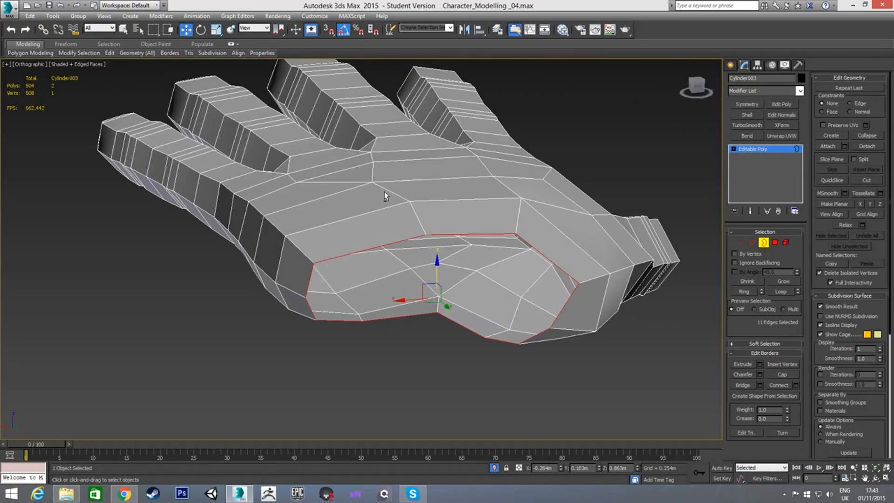
Step: In the Bottom view, move the palm-side vertices of the wrist border toward the thumb side to straighten the edge lines
key(v)
key(b)
key(z)
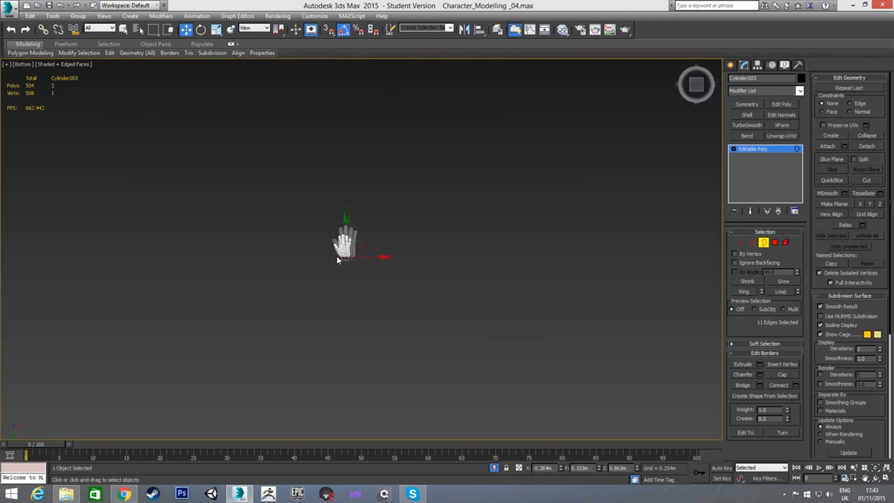
scroll(373, 245, up, 3)
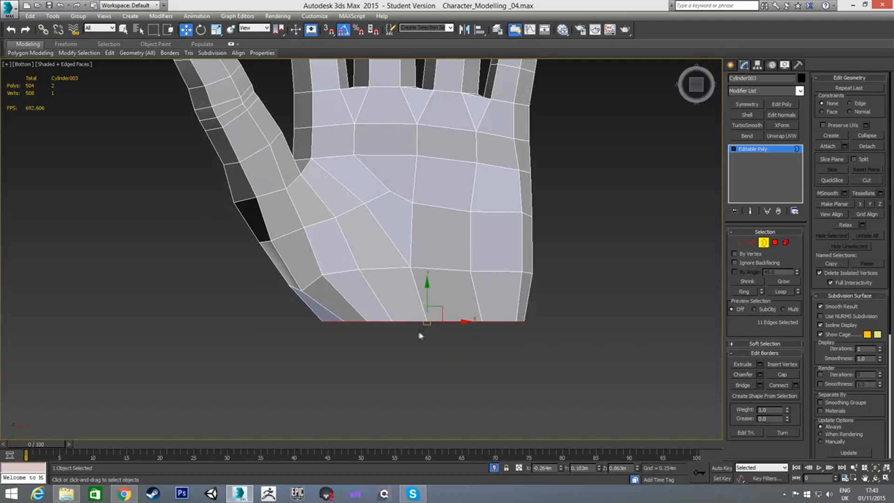
click(741, 243)
scroll(471, 320, up, 3)
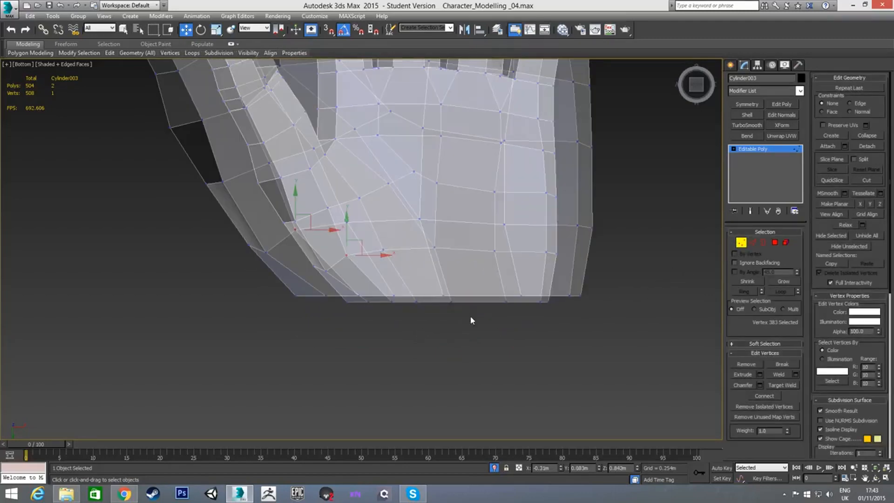
click(521, 297)
drag(546, 297, 529, 298)
click(443, 295)
drag(450, 298, 339, 299)
click(392, 297)
click(327, 295)
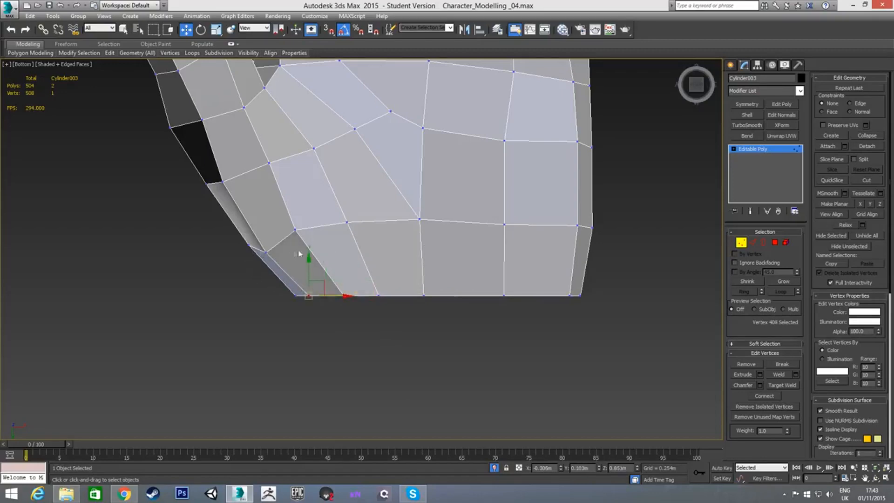
click(351, 348)
Step: Move the two palm vertices below the little-finger base slightly toward the thumb side along X
middle_drag(422, 246, 445, 273)
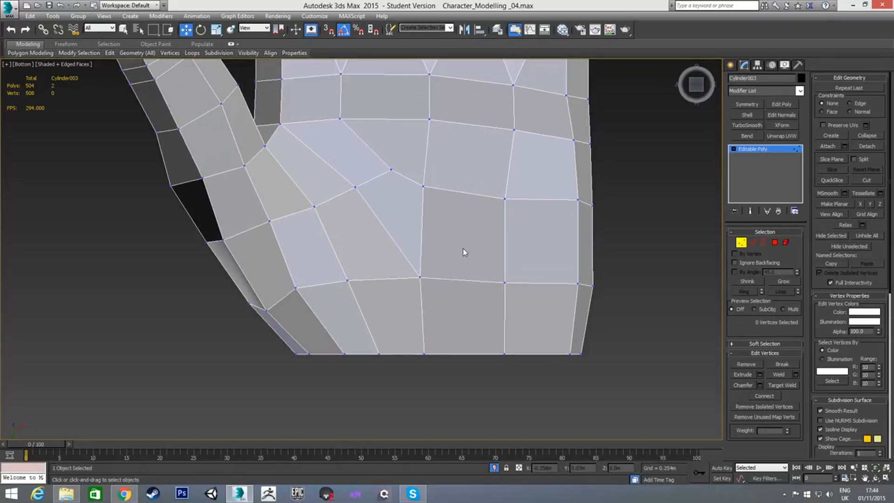
click(514, 130)
drag(543, 130, 523, 131)
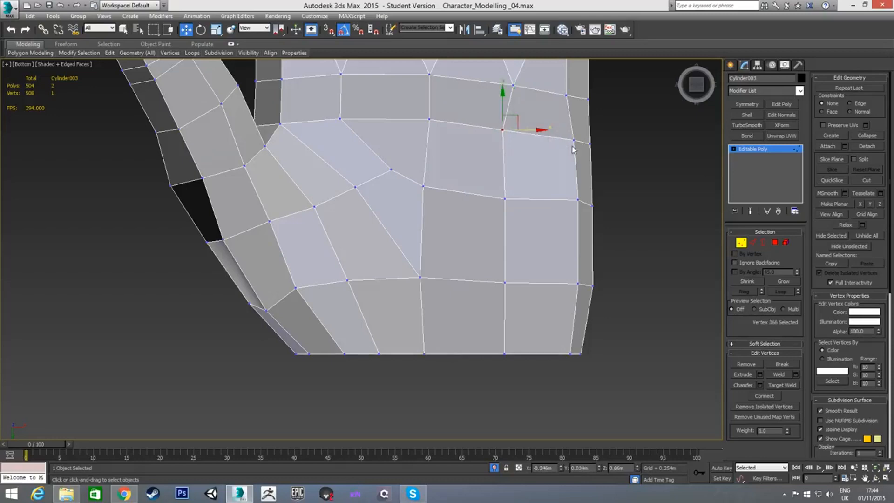
click(574, 140)
drag(600, 143, 592, 144)
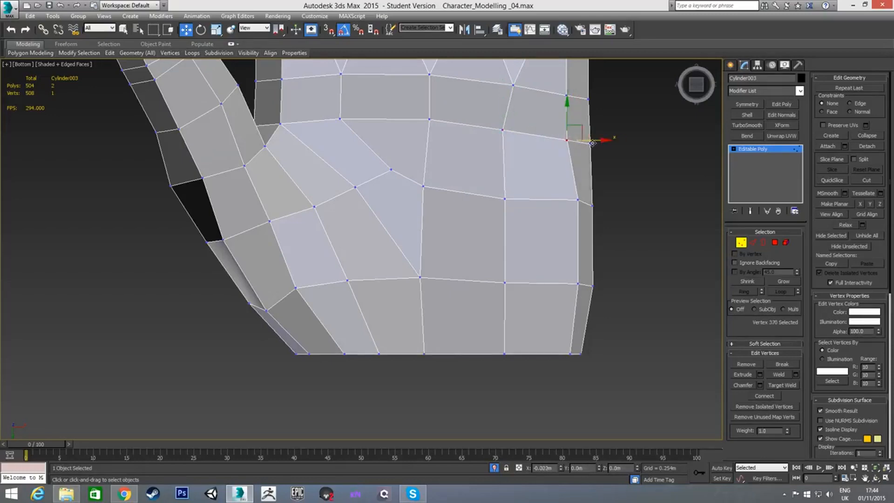
Step: Move the little-finger-side palm vertices down to the wrist and the inner mid-palm vertex toward the thumb side along X
click(578, 200)
drag(607, 201, 605, 201)
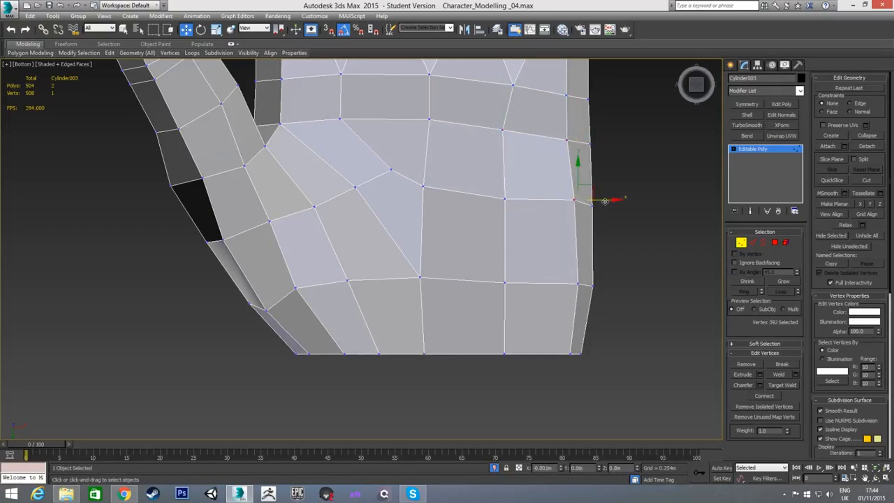
drag(601, 284, 595, 283)
click(570, 355)
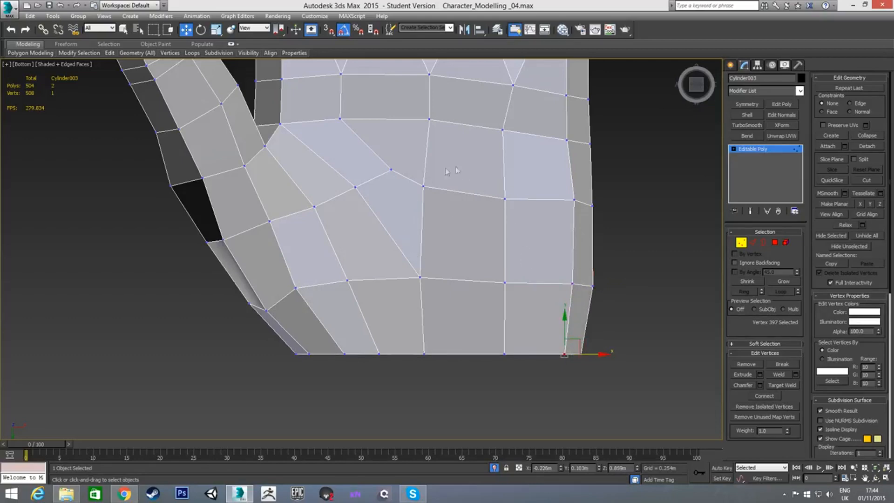
click(391, 172)
drag(420, 170, 410, 171)
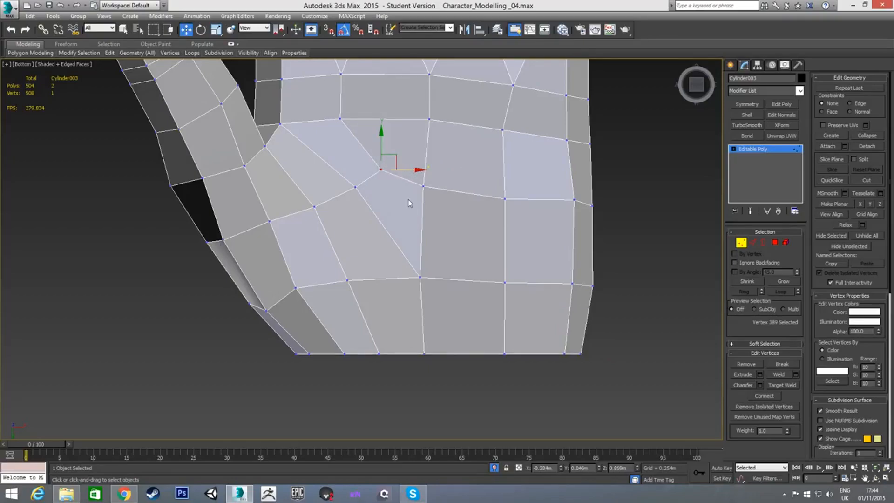
Step: Target Weld the three lower vertices of the palm's second edge column onto their neighbours in the adjacent column on the thumb side
mouse_move(451, 219)
alt+middle_down()
mouse_move(455, 180)
mouse_move(515, 151)
mouse_move(581, 144)
mouse_move(450, 202)
alt+middle_up()
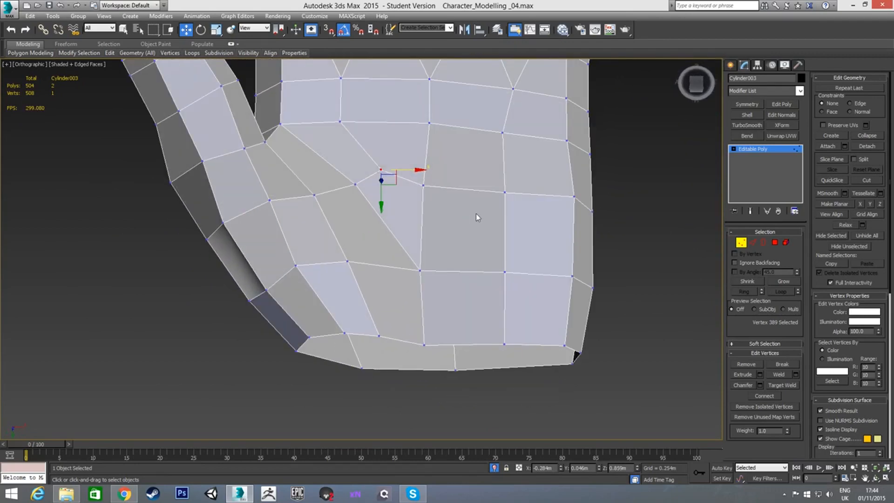
click(519, 180)
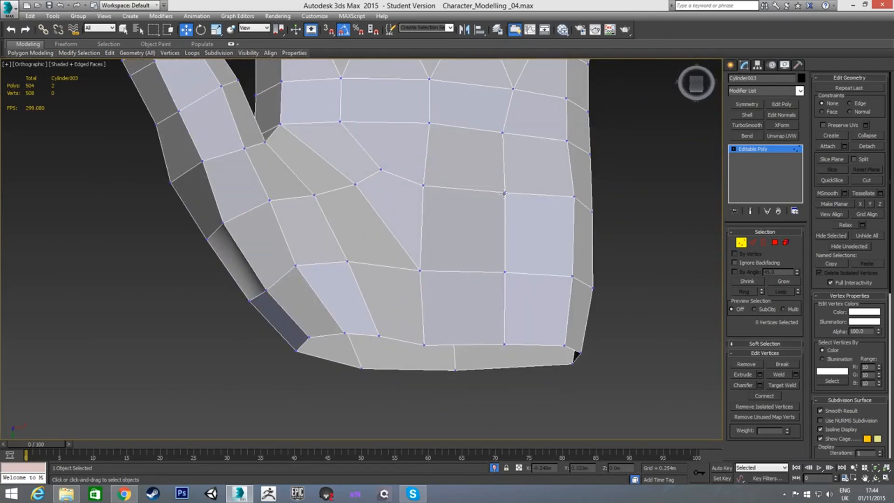
right_click(503, 211)
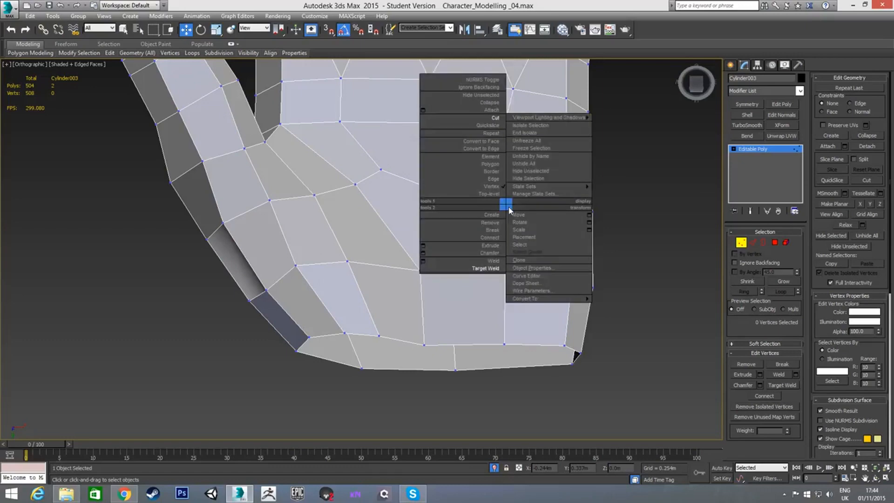
click(483, 269)
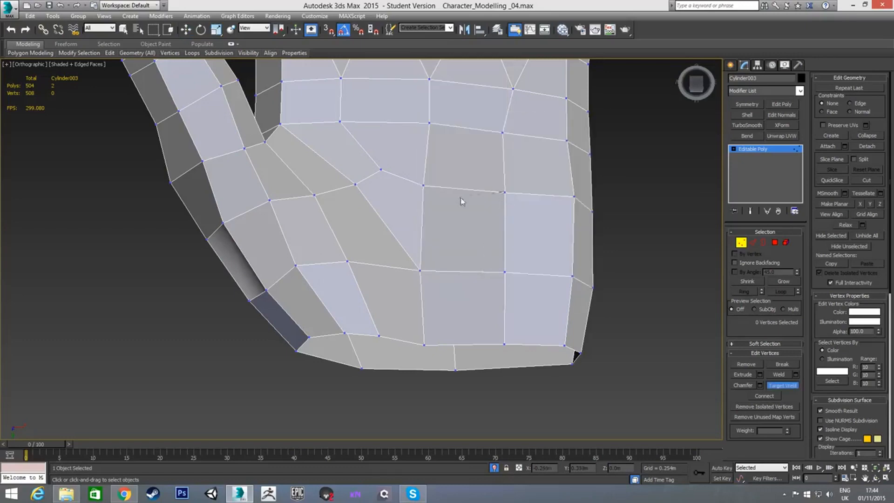
click(423, 187)
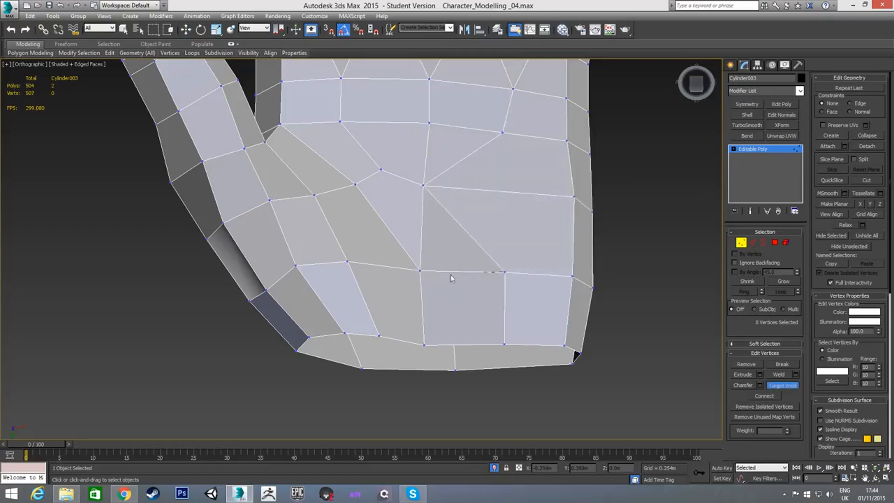
click(419, 269)
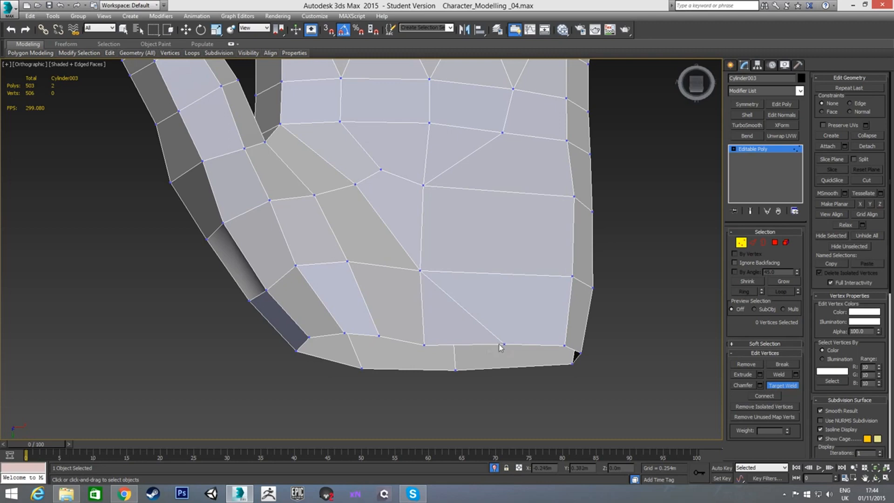
click(424, 347)
key(w)
Step: Select the four palm-edge vertices between the wrist and the little-finger base and move them toward the thumb side
alt+middle_drag(478, 253, 643, 242)
scroll(434, 199, up, 2)
alt+middle_drag(434, 199, 272, 227)
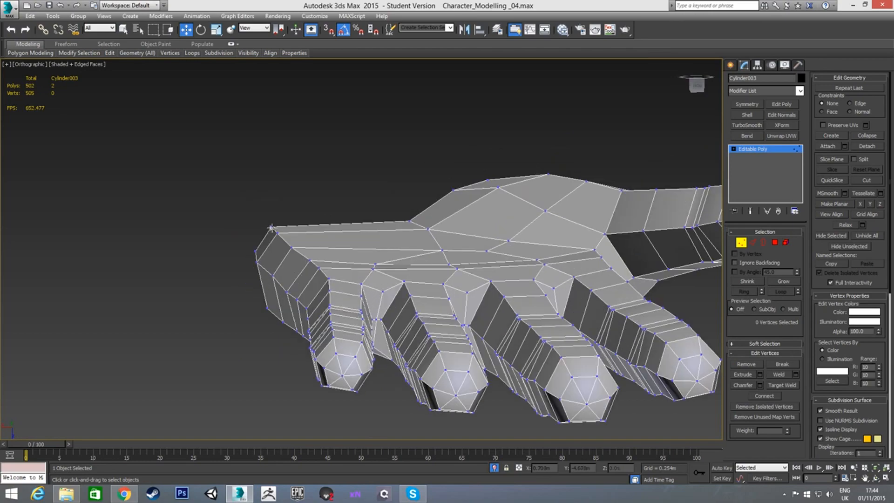
click(272, 228)
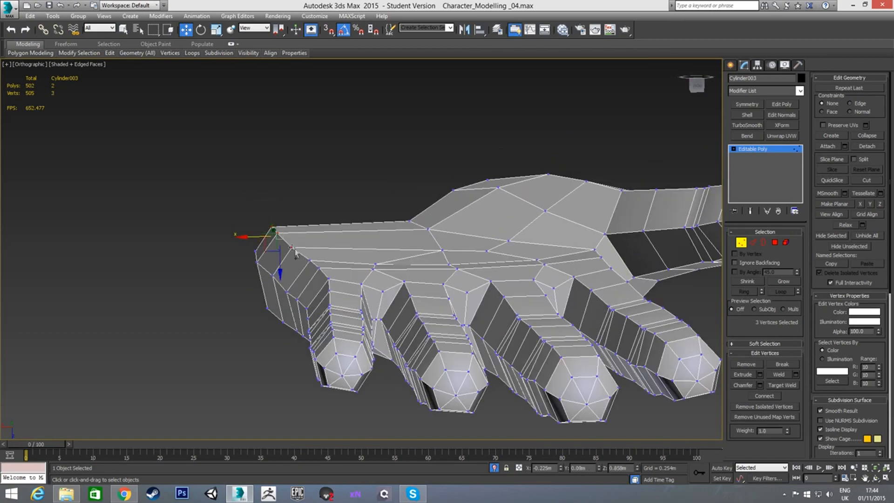
mouse_move(304, 268)
alt+middle_down()
mouse_move(314, 260)
mouse_move(296, 275)
mouse_move(305, 267)
alt+middle_up()
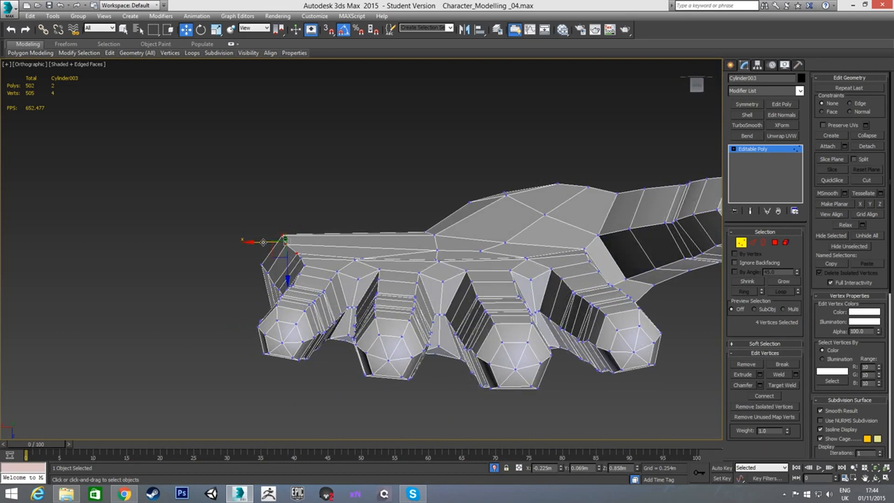
drag(265, 242, 309, 249)
mouse_move(336, 261)
alt+middle_down()
mouse_move(325, 253)
mouse_move(343, 258)
alt+middle_up()
drag(285, 229, 292, 230)
alt+middle_drag(293, 233, 303, 256)
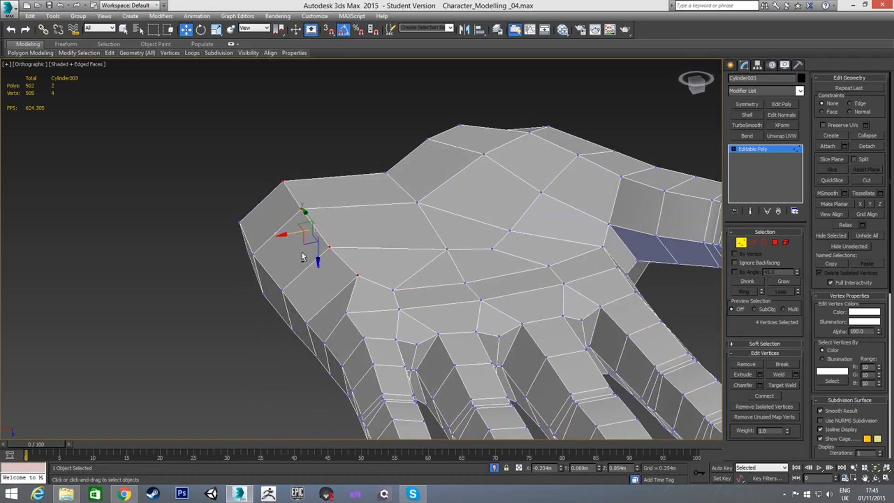
Step: Select the four middle vertices along the little-finger side of the hand and slide them toward the palm with the Edge constraint
click(307, 323)
ctrl+click(282, 291)
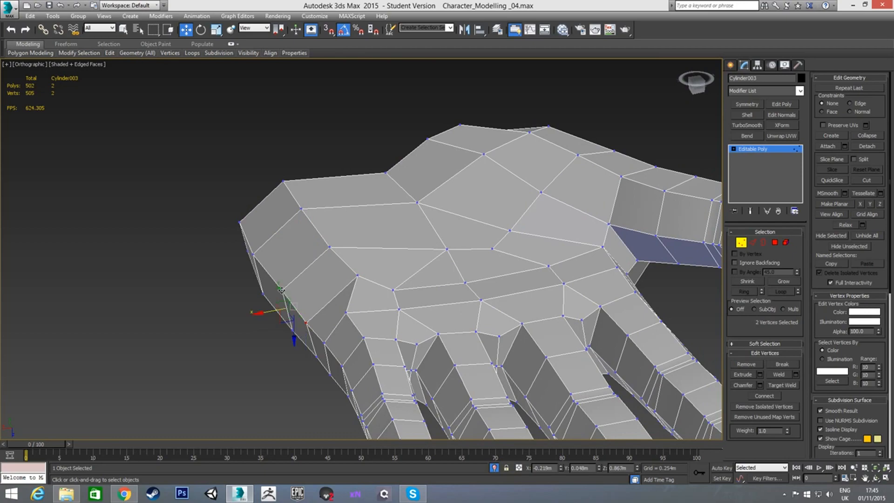
ctrl+click(237, 224)
alt+middle_drag(237, 224, 289, 242)
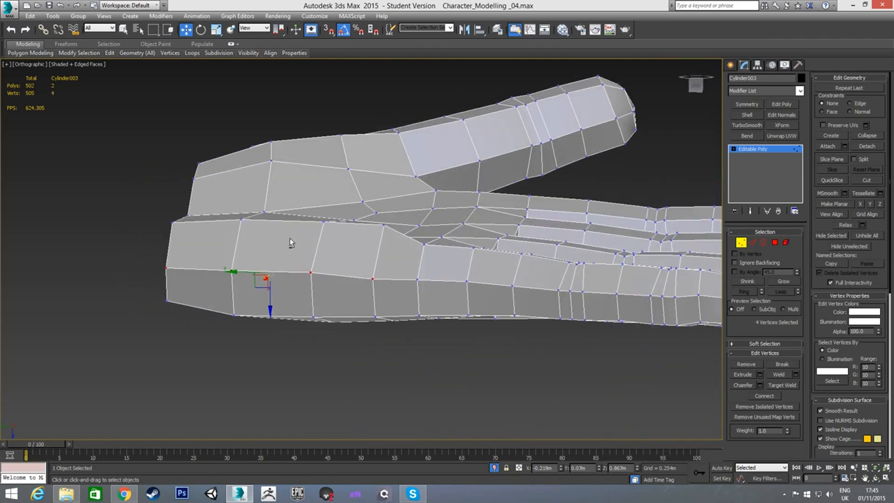
click(848, 104)
drag(271, 303, 273, 290)
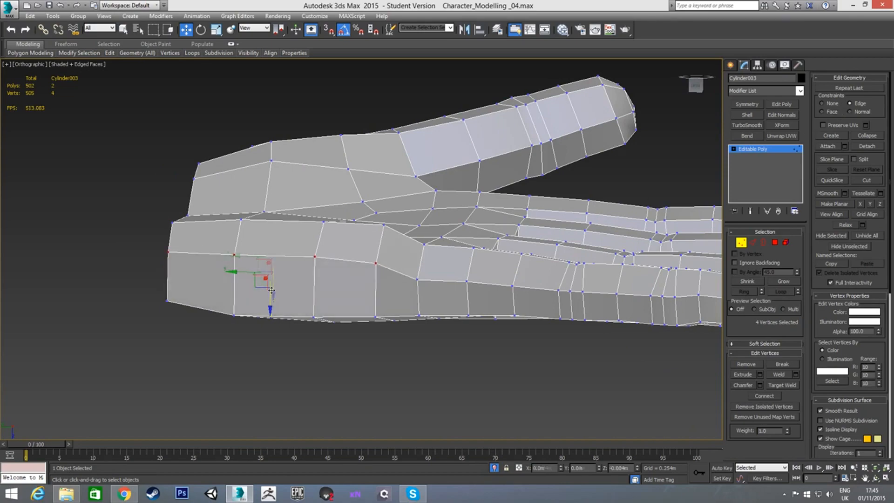
key(alt+x)
Step: Reposition the palm-edge vertex just below the little-finger base slightly outward and toward the palm side
alt+middle_drag(351, 265, 434, 261)
scroll(435, 261, up, 2)
click(415, 246)
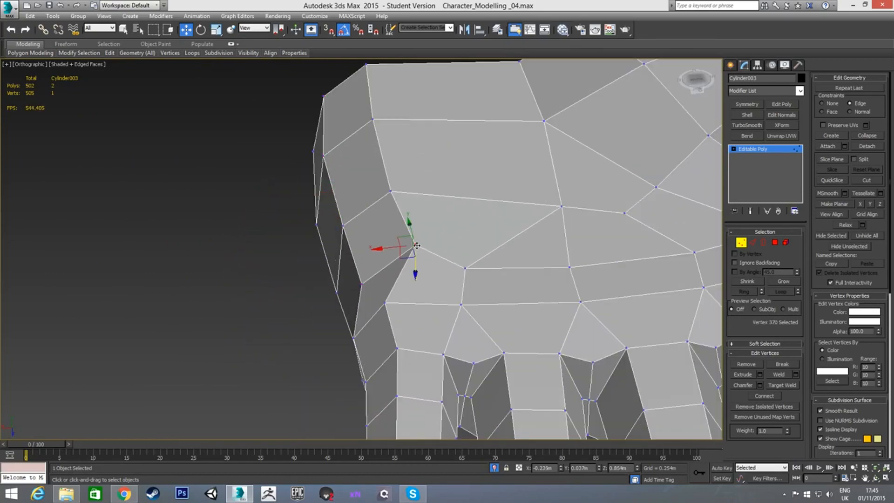
alt+middle_drag(405, 269, 438, 405)
alt+middle_drag(386, 326, 445, 317)
drag(416, 222, 417, 211)
alt+middle_drag(417, 210, 485, 228)
drag(452, 251, 462, 258)
alt+middle_drag(459, 292, 549, 259)
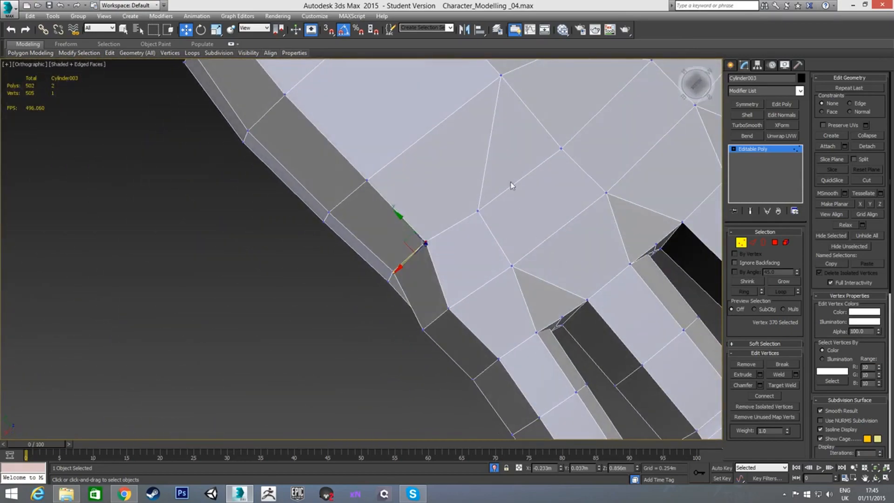
Step: Move two back-of-hand vertices on the little-finger edge near the wrist slightly toward the thumb side along X
middle_drag(502, 155, 501, 290)
scroll(498, 280, down, 6)
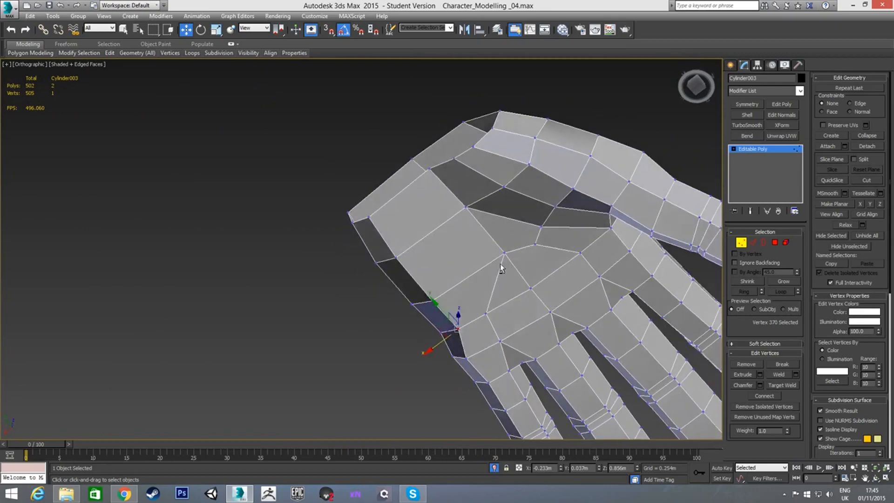
alt+middle_drag(508, 268, 477, 295)
scroll(415, 291, up, 3)
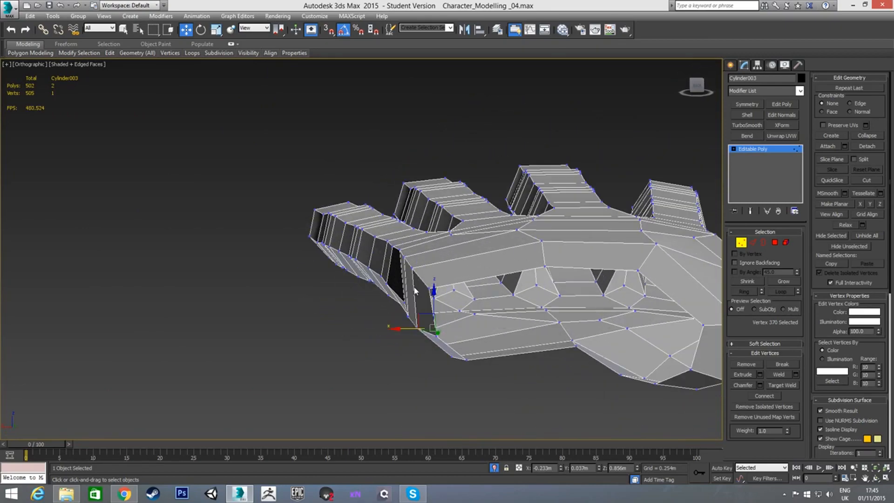
click(405, 256)
drag(383, 260, 386, 261)
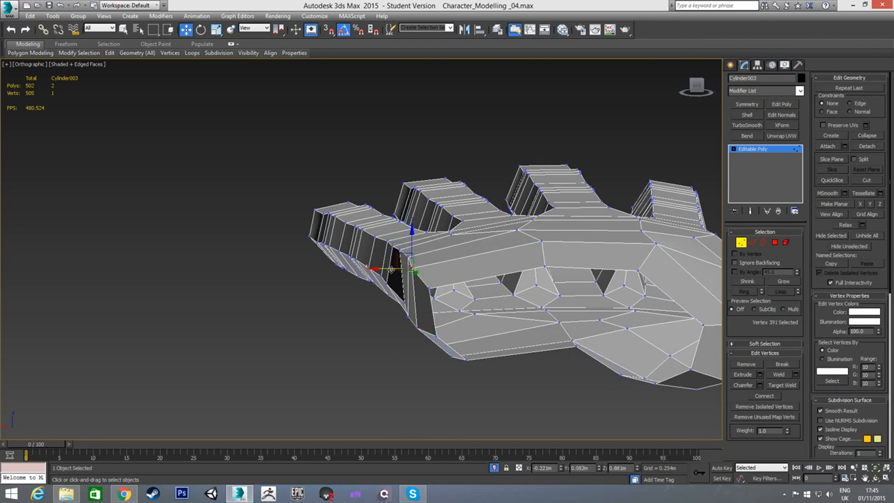
click(427, 289)
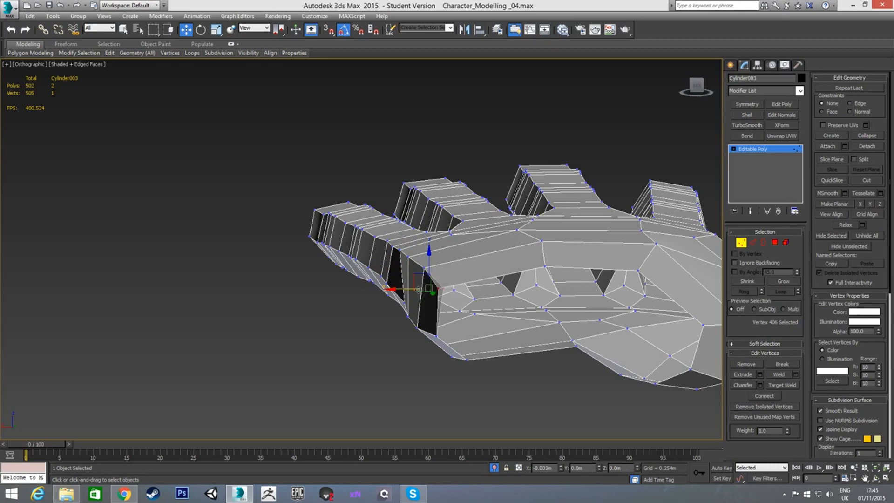
Step: Adjust the side vertex below the little-finger base along X to smooth the hand's outer silhouette
scroll(471, 330, up, 5)
alt+middle_drag(469, 347, 392, 216)
alt+middle_drag(306, 247, 398, 288)
click(393, 240)
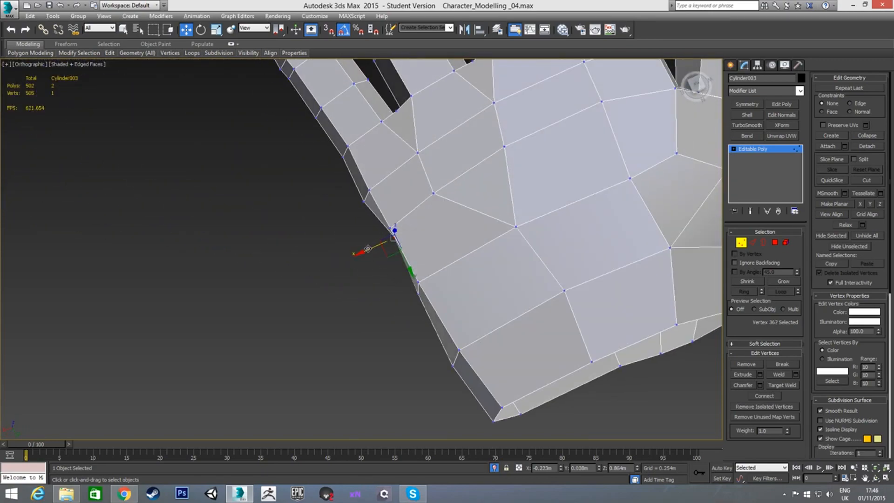
alt+middle_drag(387, 250, 403, 266)
Step: Adjust the height of the middle palm-side vertex of the wrist opening along Z
middle_drag(469, 245, 485, 359)
scroll(471, 284, down, 3)
middle_drag(485, 359, 512, 150)
alt+middle_drag(471, 212, 511, 232)
click(495, 234)
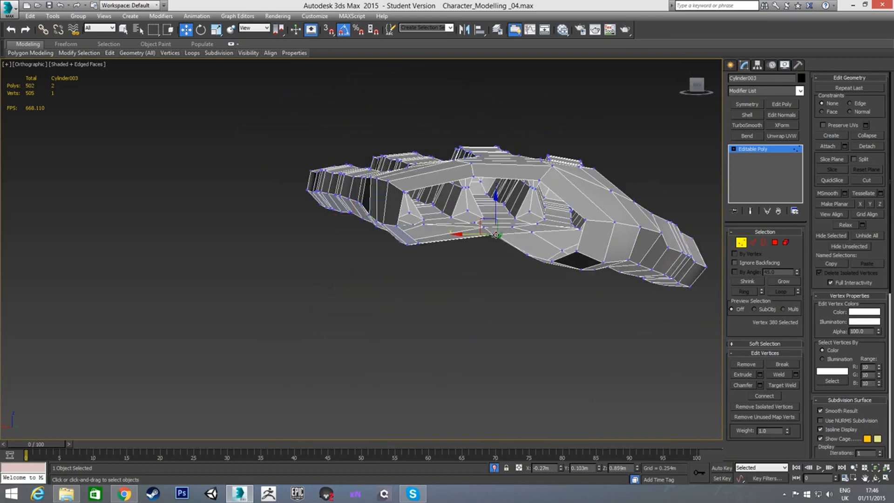
drag(496, 208, 492, 180)
alt+middle_drag(508, 238, 522, 223)
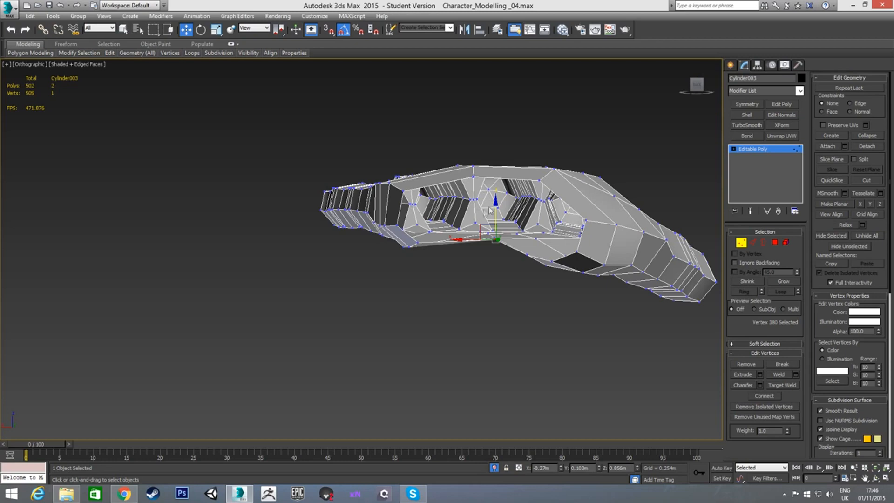
alt+middle_drag(493, 205, 470, 198)
scroll(469, 198, up, 3)
drag(496, 226, 497, 248)
alt+middle_drag(447, 217, 434, 196)
Step: Shift the palm-side and back-of-hand vertices at the little-finger corner of the wrist opening inward and upward
click(385, 257)
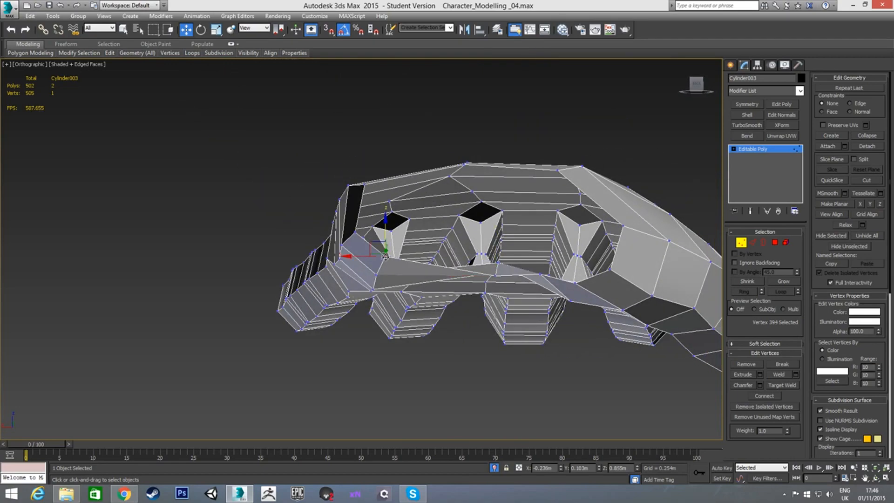
drag(372, 243, 390, 234)
drag(365, 185, 384, 178)
click(464, 164)
alt+middle_drag(463, 164, 459, 196)
alt+middle_drag(595, 225, 506, 257)
Step: Move the middle palm-side wrist vertex about 0.006 m toward the little-finger side and slightly down
click(491, 259)
alt+middle_drag(493, 270, 489, 234)
drag(490, 231, 491, 234)
click(446, 256)
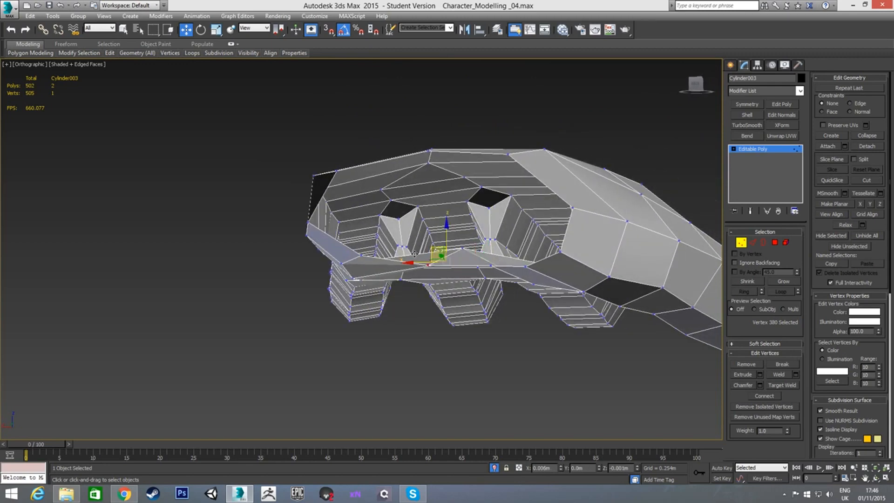
Step: Raise the two thumb-side vertices of the wrist opening, moving the lower one up about 0.003 m along Z
alt+middle_drag(436, 253, 514, 253)
click(574, 210)
drag(563, 199, 558, 183)
alt+middle_drag(556, 251, 559, 256)
click(559, 255)
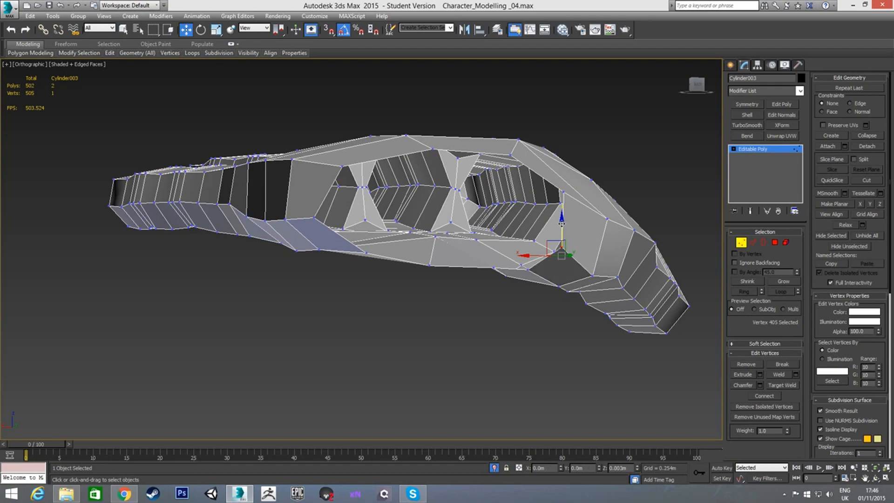
Step: Move the side vertex of the wrist opening on the little-finger edge inward toward the thumb along X
alt+middle_drag(493, 233, 467, 230)
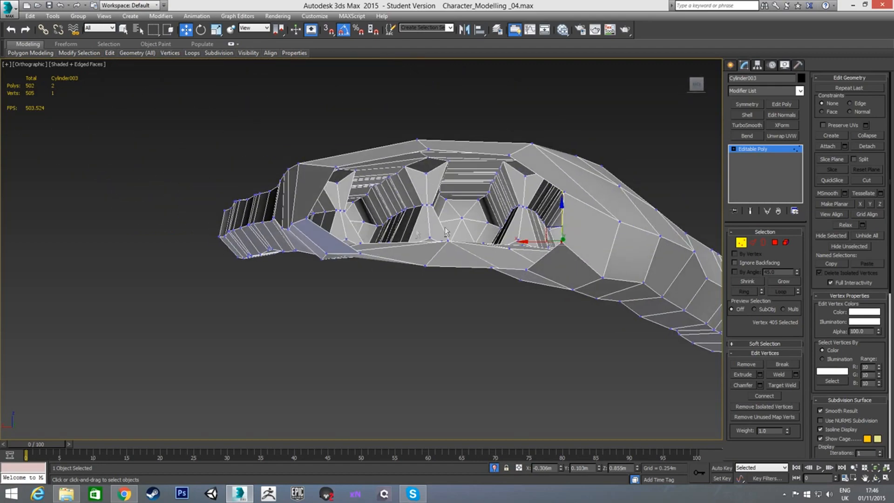
click(307, 215)
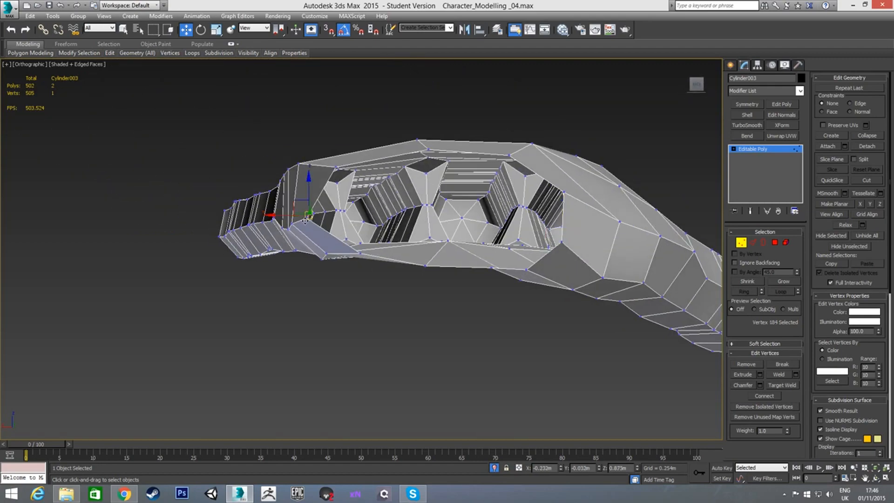
click(306, 217)
drag(286, 218, 302, 218)
mouse_move(426, 210)
alt+middle_down()
mouse_move(427, 246)
mouse_move(428, 222)
mouse_move(411, 229)
mouse_move(469, 175)
mouse_move(448, 183)
mouse_move(423, 233)
mouse_move(466, 182)
mouse_move(417, 176)
mouse_move(452, 184)
mouse_move(449, 206)
mouse_move(546, 182)
mouse_move(481, 193)
mouse_move(457, 219)
mouse_move(480, 221)
mouse_move(484, 212)
mouse_move(428, 196)
alt+middle_up()
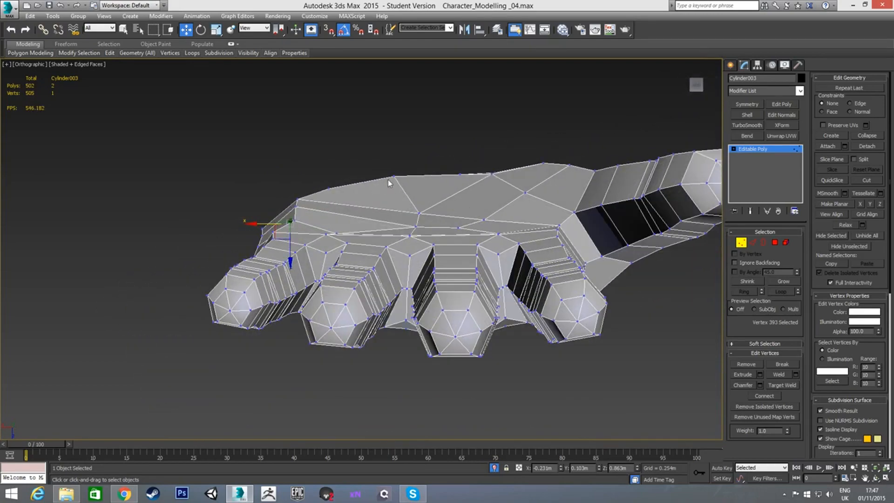
Step: Fine-tune the middle palm-side wrist vertex along Z and check the wrist opening from behind
mouse_move(372, 197)
alt+middle_down()
mouse_move(372, 210)
mouse_move(358, 207)
mouse_move(366, 205)
alt+middle_up()
drag(391, 194, 392, 201)
alt+middle_drag(392, 202, 476, 200)
alt+middle_drag(417, 195, 477, 337)
scroll(454, 219, up, 5)
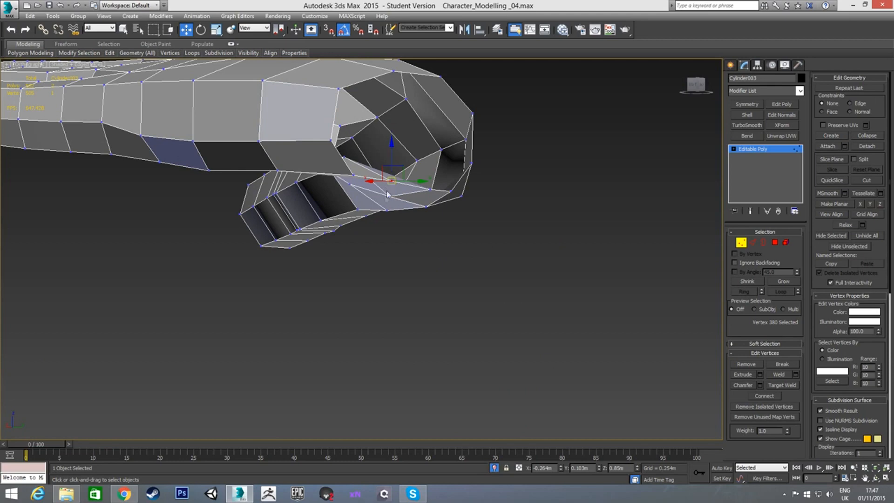
alt+middle_drag(388, 185, 388, 213)
Step: Leave vertex editing and end the isolation of the hand to show the rest of the character
click(741, 242)
scroll(501, 239, down, 2)
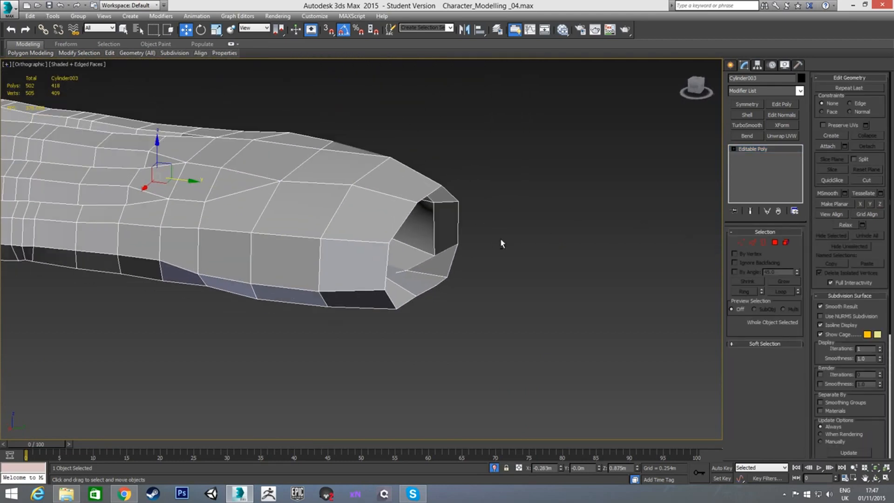
scroll(434, 230, down, 6)
alt+middle_drag(434, 230, 460, 271)
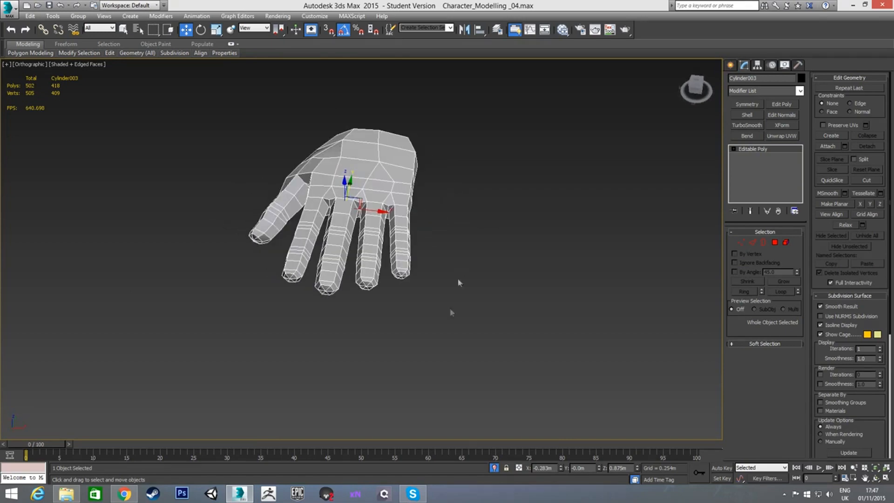
click(495, 468)
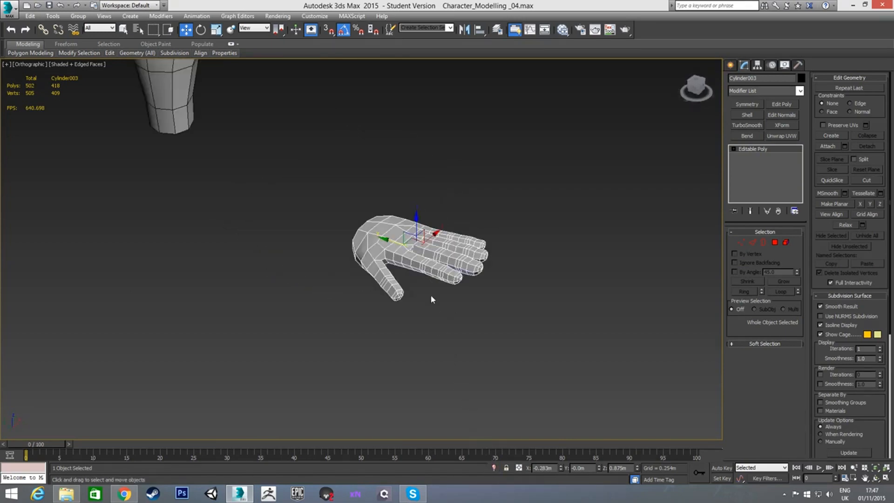
Step: Rotate the hand in the front view so that its fingers point straight down beside the leg
key(f)
middle_drag(325, 191, 365, 241)
scroll(365, 241, up, 5)
scroll(418, 239, up, 6)
key(e)
drag(417, 229, 418, 240)
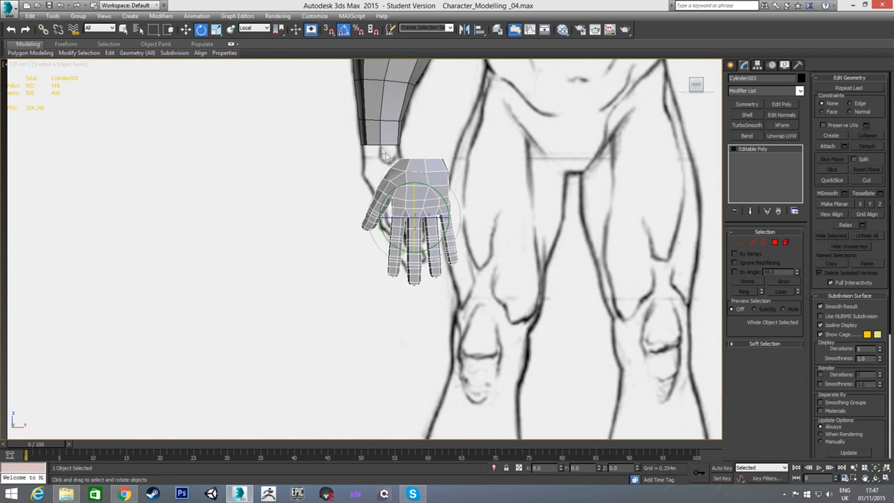
mouse_move(393, 227)
mouse_down()
mouse_move(428, 232)
mouse_move(384, 224)
mouse_up()
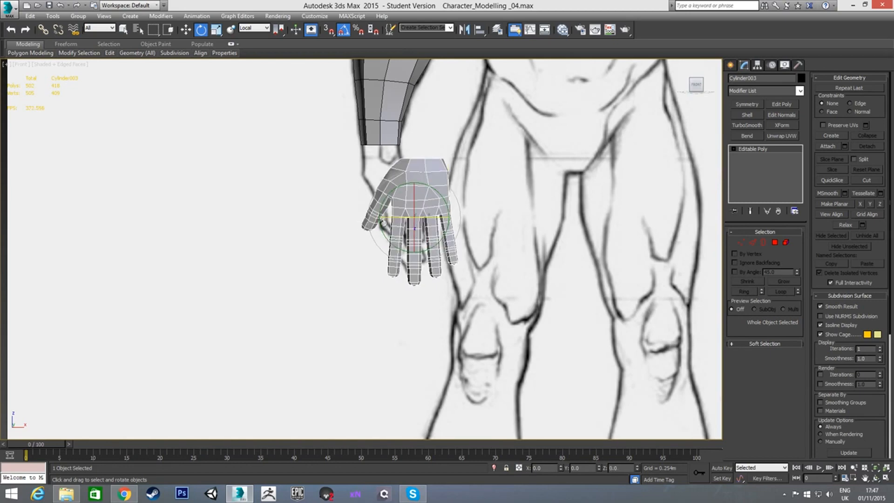
Step: Mirror the hand across its local X axis without cloning, rotate it about the vertical axis into side profile and place it under the forearm
click(465, 29)
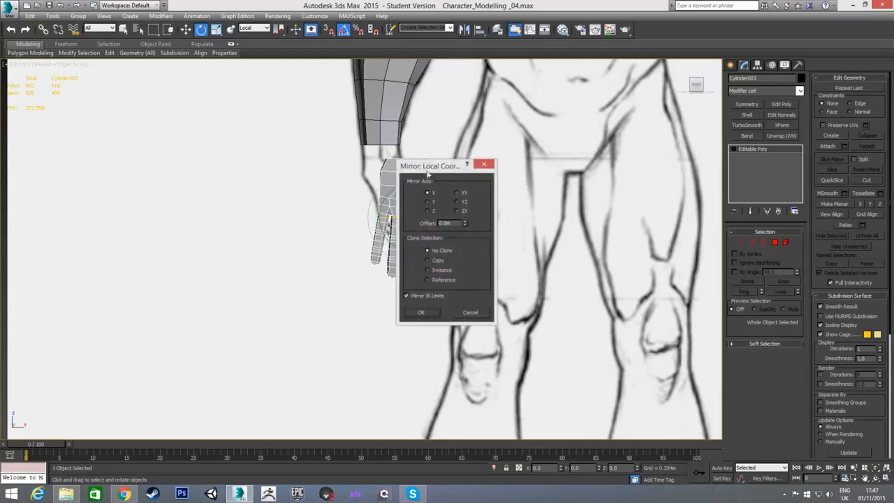
click(420, 313)
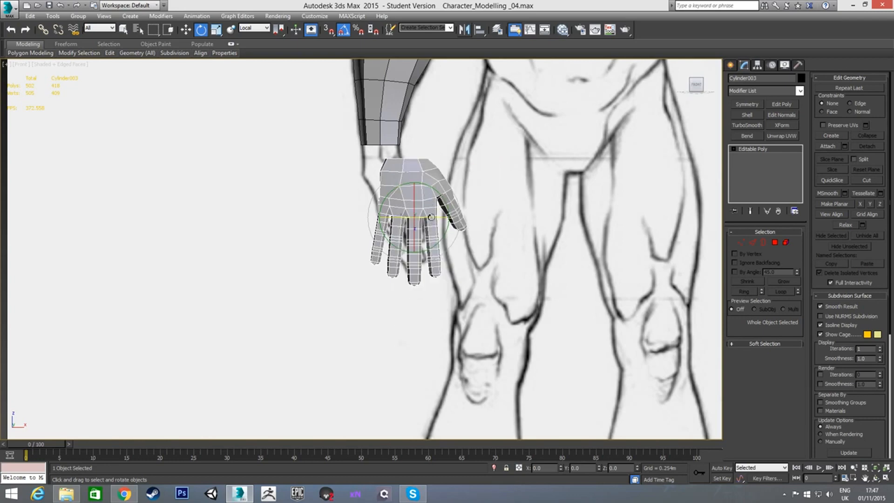
drag(434, 217, 373, 180)
Step: Scale the hand up uniformly to about 104.5% and raise it about 0.007 m toward the forearm in the front view
key(w)
key(r)
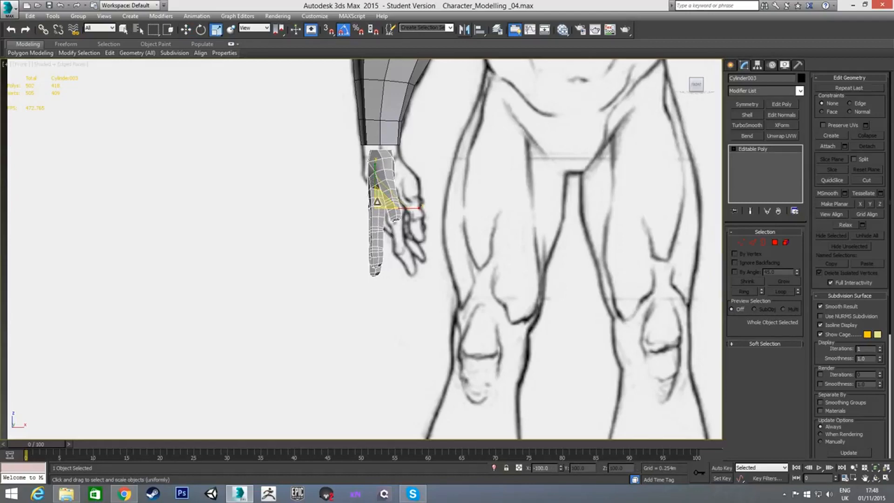
drag(377, 202, 375, 192)
key(w)
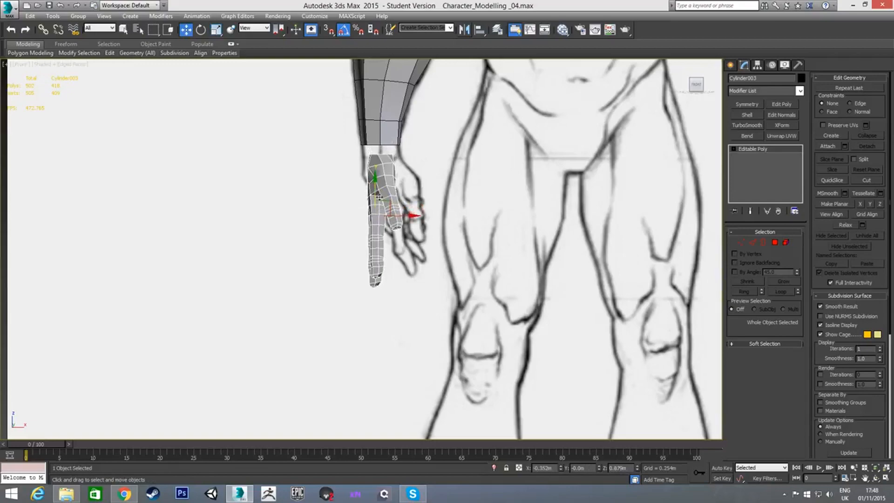
drag(376, 191, 375, 187)
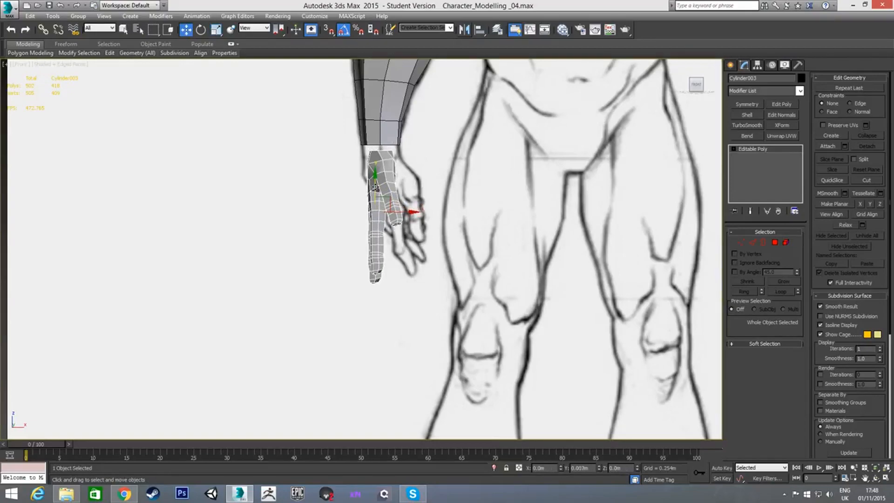
Step: Move the hand horizontally in the left view until it sits beneath the forearm
key(l)
scroll(421, 204, down, 5)
scroll(422, 204, down, 3)
drag(468, 198, 317, 207)
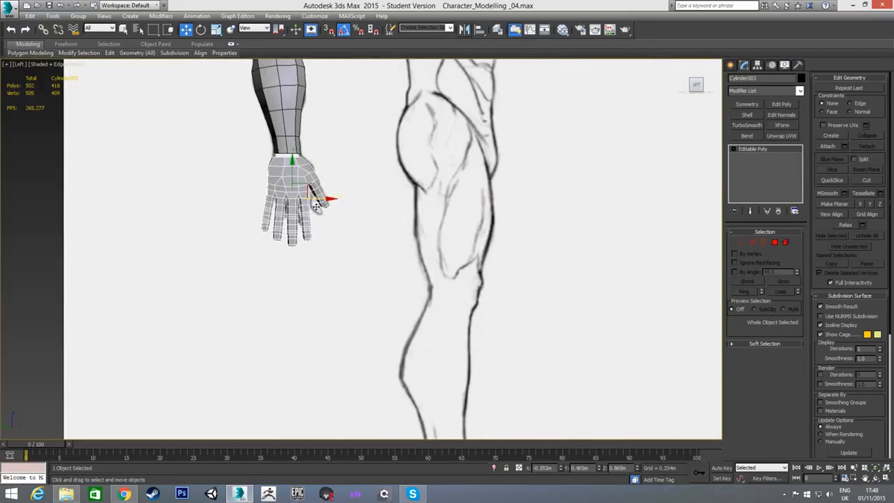
Step: Raise the hand in the left view to Z about 0.894 m so its wrist opening meets the forearm's lower end
scroll(256, 188, up, 5)
middle_drag(345, 186, 392, 227)
scroll(419, 244, up, 2)
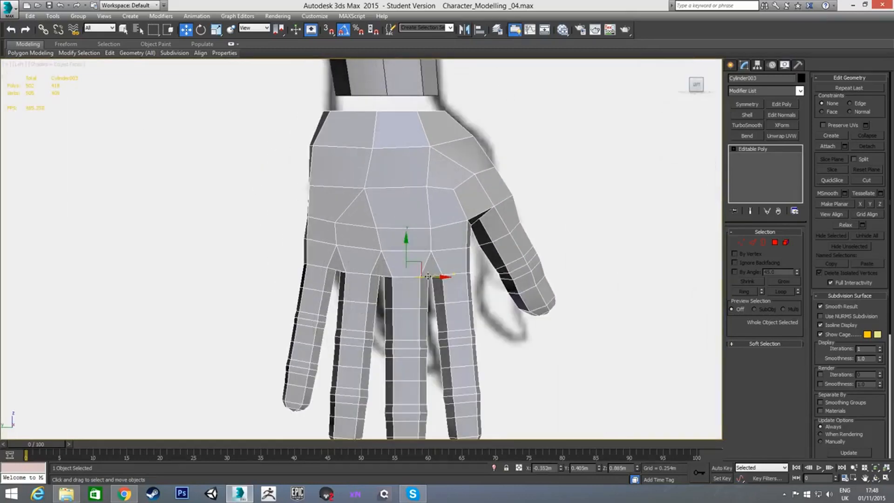
drag(416, 264, 420, 255)
middle_drag(393, 190, 416, 252)
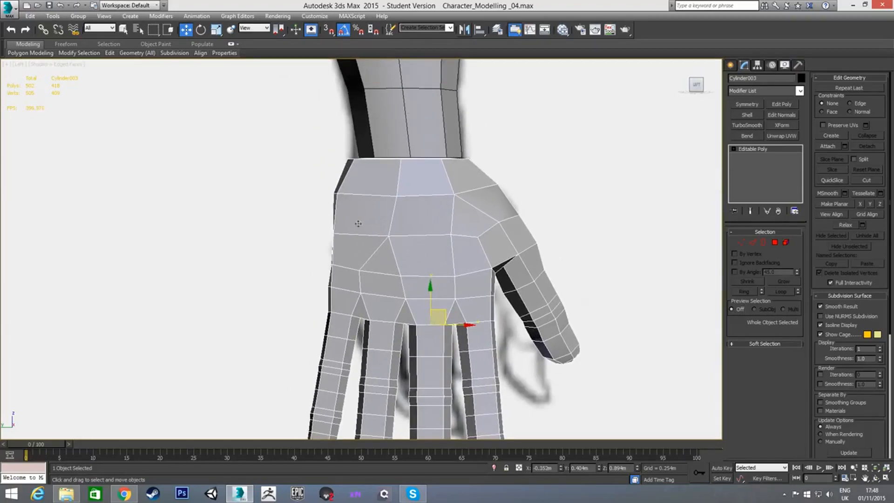
scroll(419, 212, down, 2)
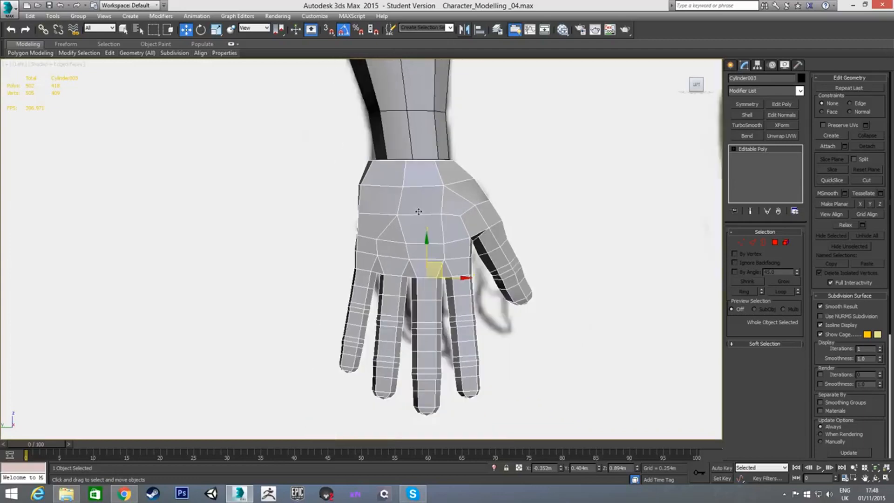
Step: Move the three upper vertices along the little-finger edge of the hand inward by about 0.003 m
key(1)
scroll(372, 226, up, 2)
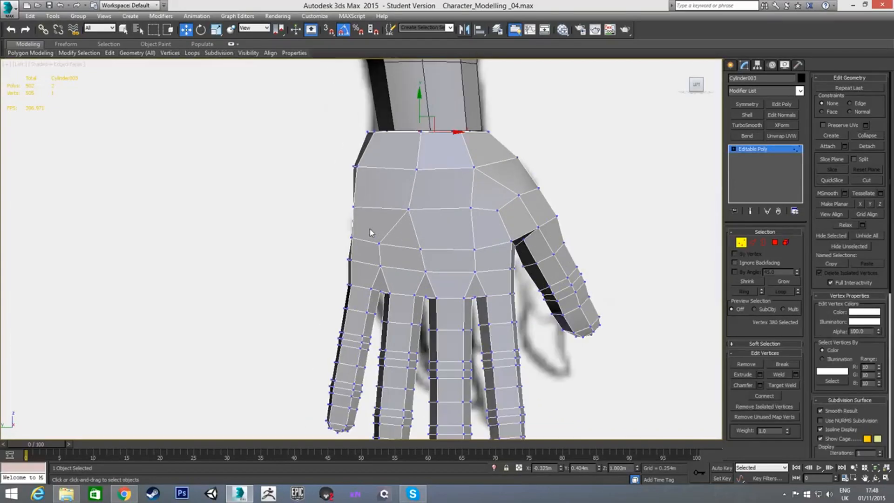
click(354, 207)
ctrl+click(355, 166)
ctrl+click(373, 132)
drag(388, 169, 392, 170)
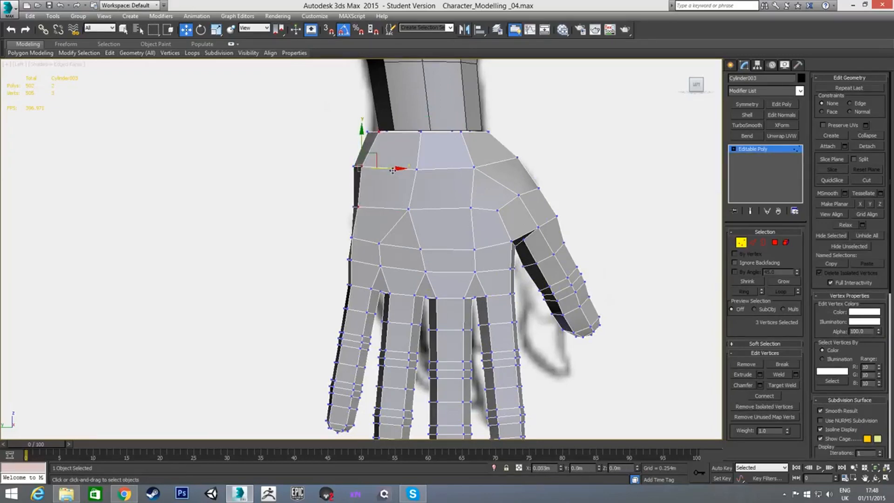
Step: Move the two middle rows of vertices on the palm's little-finger edge outward to smooth its silhouette
click(352, 238)
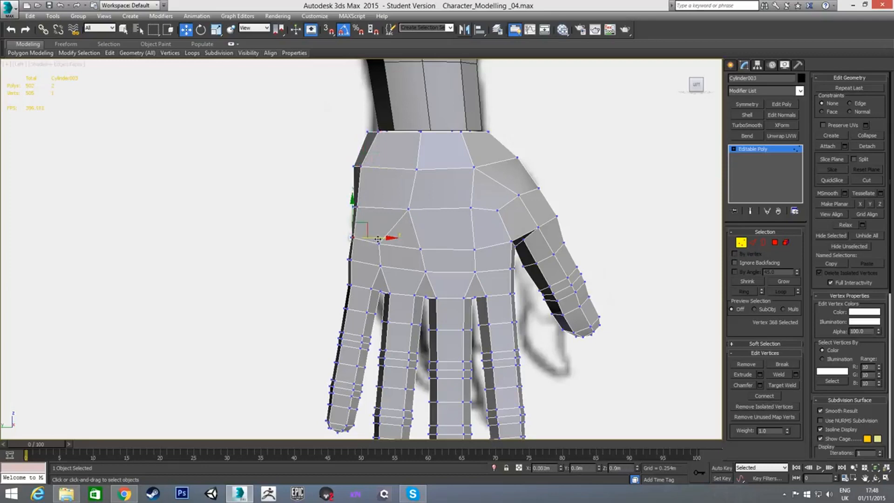
drag(378, 238, 378, 239)
click(316, 259)
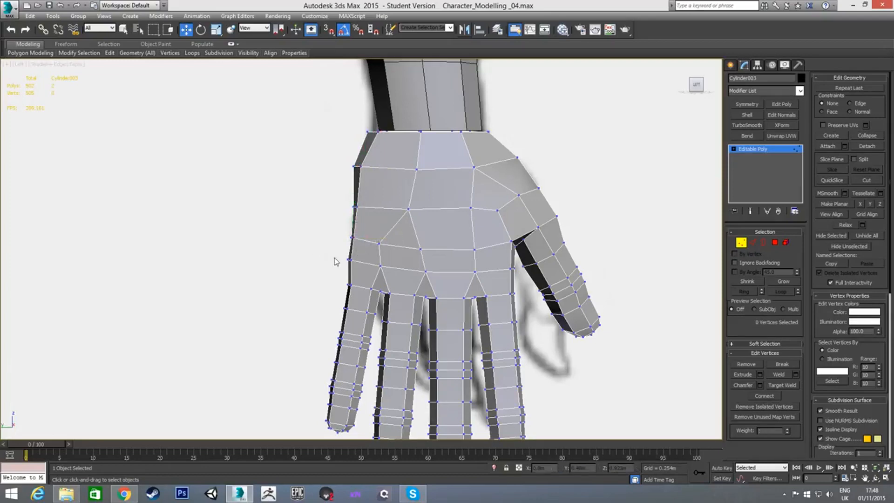
drag(356, 240, 369, 238)
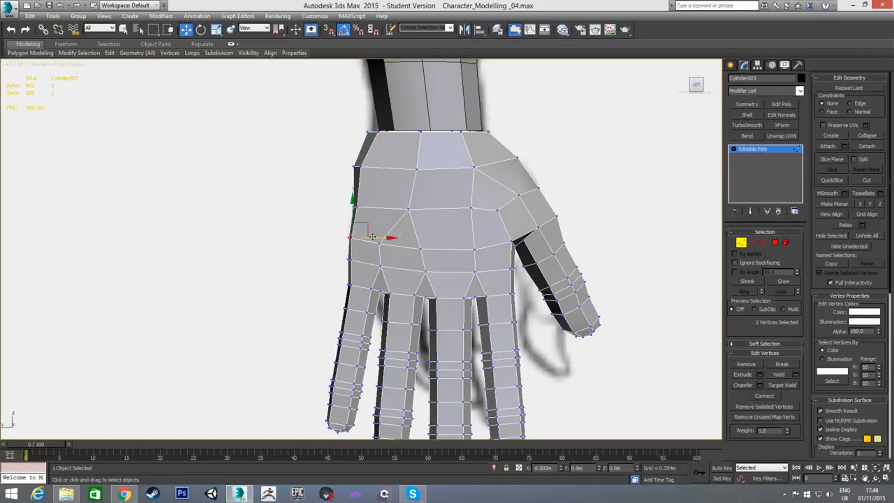
click(337, 212)
drag(346, 205, 371, 207)
click(338, 213)
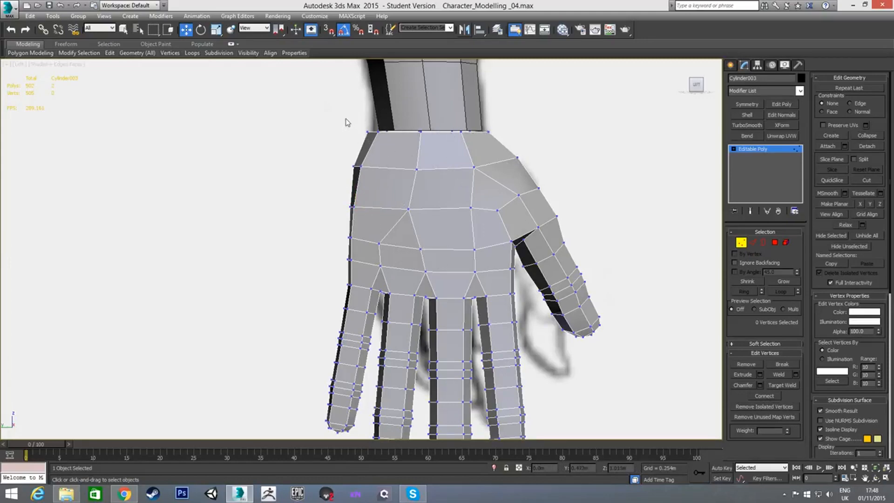
Step: Narrow the wrist-opening vertices to 90% across the hand's width and shift them toward the little-finger side
drag(349, 120, 513, 148)
key(r)
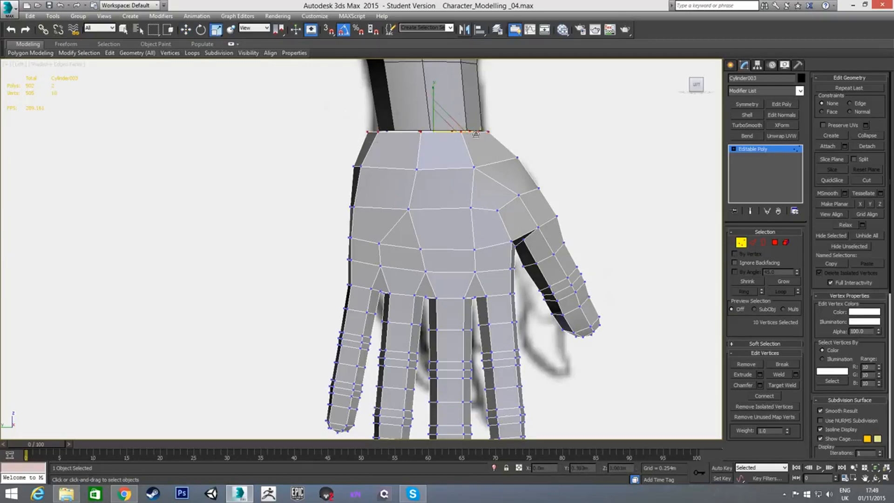
drag(476, 133, 473, 134)
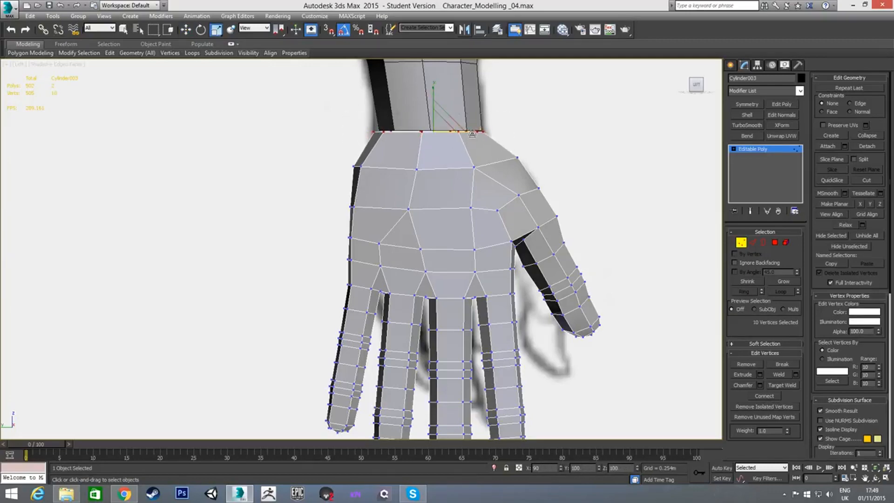
key(w)
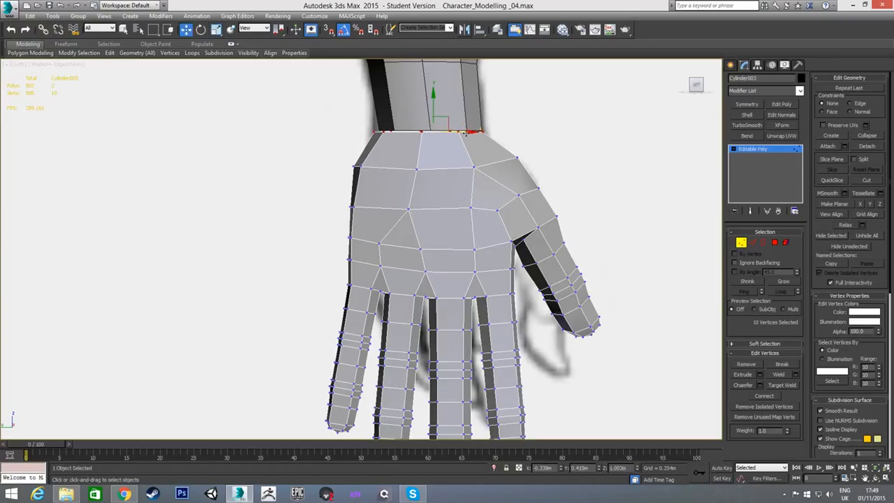
drag(464, 134, 454, 132)
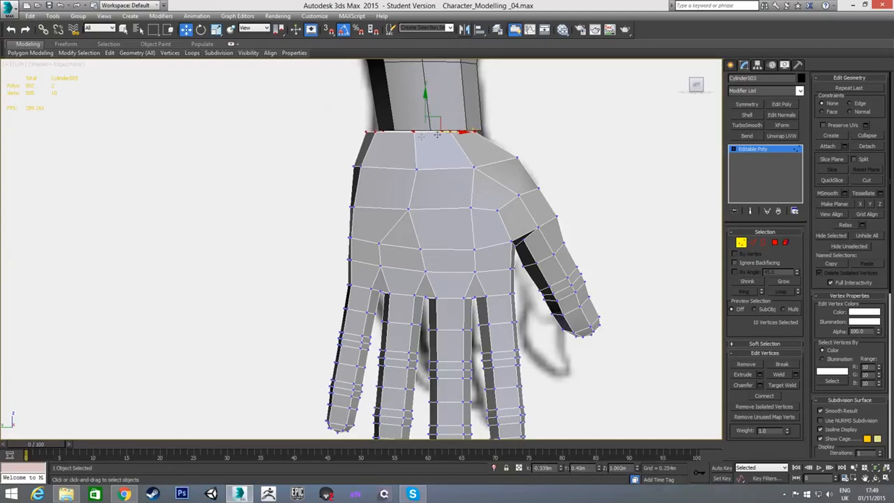
drag(452, 132, 451, 133)
Step: Move the outer vertices at the base of the thumb inward toward the wrist, checking the overlapping ones in wireframe
mouse_move(542, 149)
mouse_down()
mouse_move(498, 168)
mouse_move(544, 157)
mouse_move(536, 157)
mouse_up()
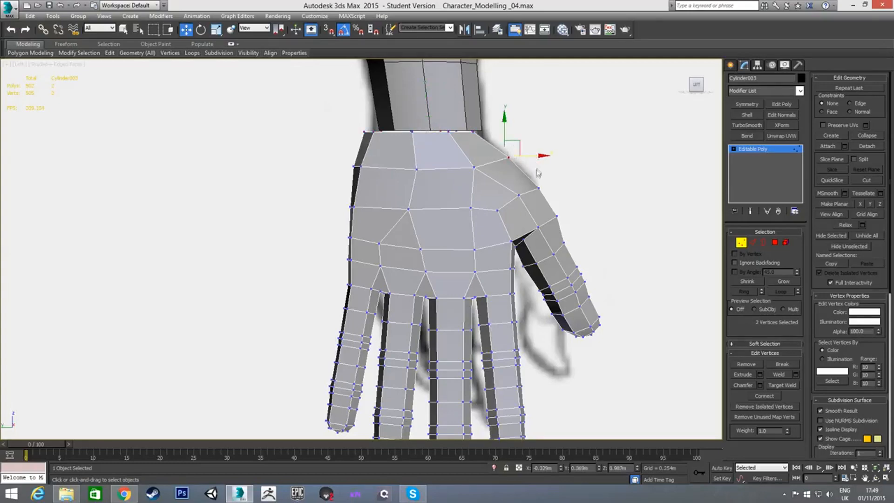
key(F3)
click(507, 158)
click(493, 163)
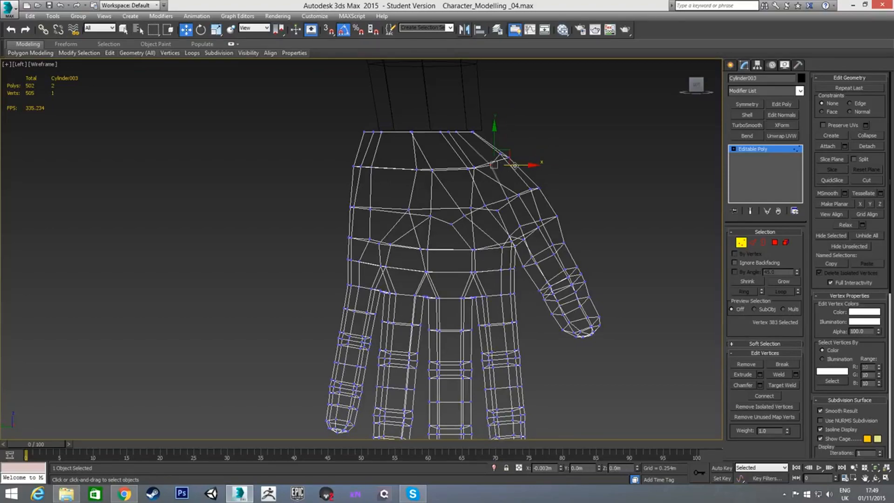
key(F3)
Step: Adjust the individual thumb-base vertices along X, moving the one just below the wrist opening about 0.008 m
alt+middle_drag(507, 183, 478, 154)
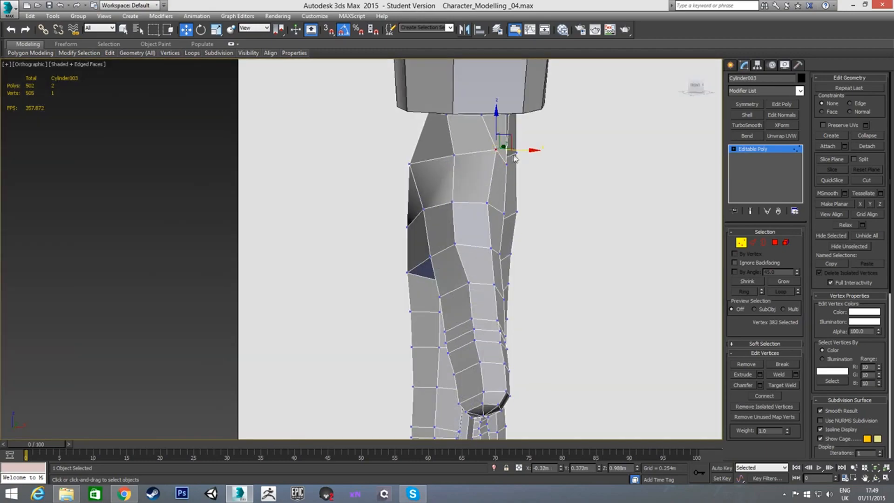
click(495, 150)
alt+middle_drag(496, 150, 508, 201)
click(469, 166)
click(469, 162)
alt+middle_drag(470, 162, 478, 177)
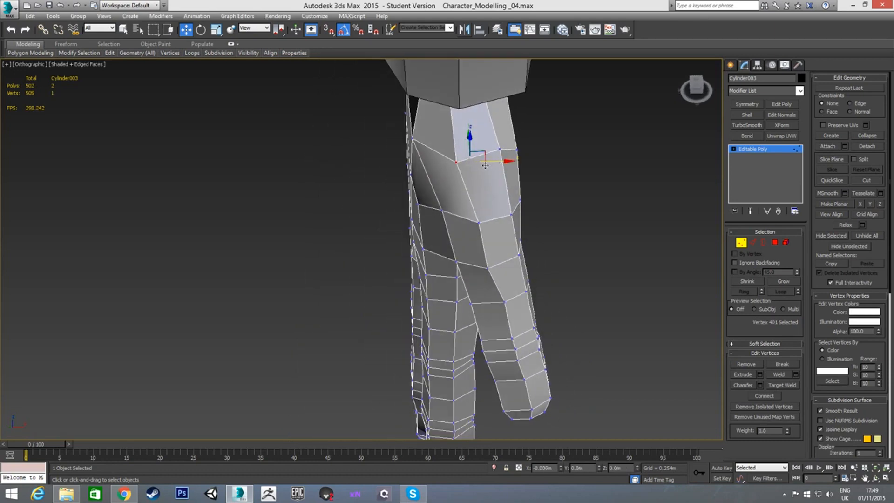
mouse_move(476, 189)
alt+middle_down()
mouse_move(390, 196)
mouse_move(441, 188)
mouse_move(433, 165)
mouse_move(384, 182)
mouse_move(471, 194)
mouse_move(457, 171)
mouse_move(503, 172)
alt+middle_up()
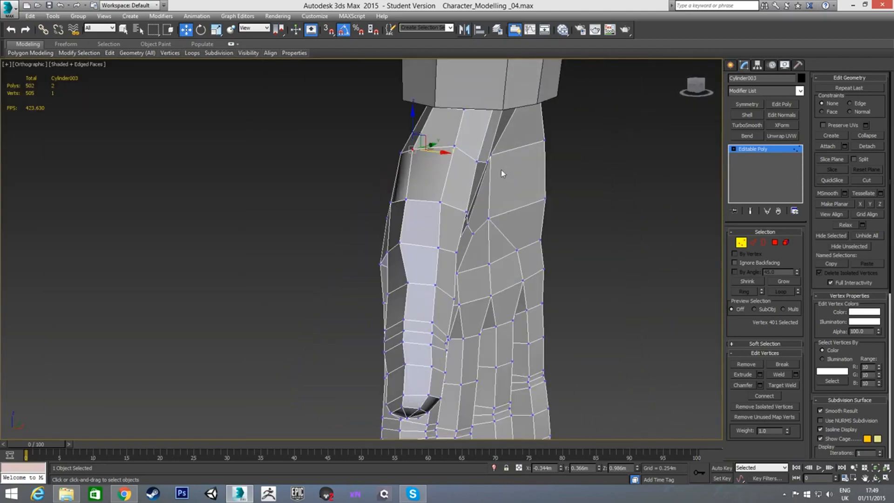
Step: Leave vertex editing and shift the whole hand toward the thumb side in the left view, to Y about 0.397 m
key(l)
scroll(459, 193, down, 6)
key(z)
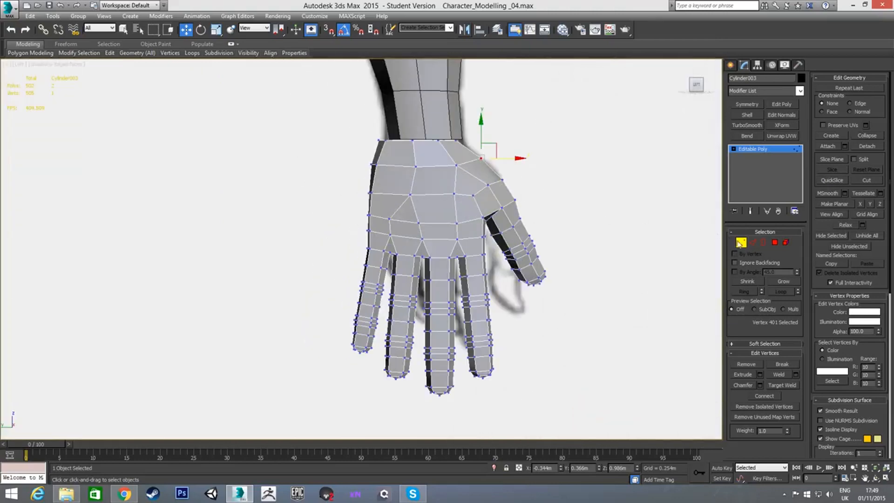
click(741, 243)
drag(467, 259, 474, 259)
scroll(409, 159, up, 2)
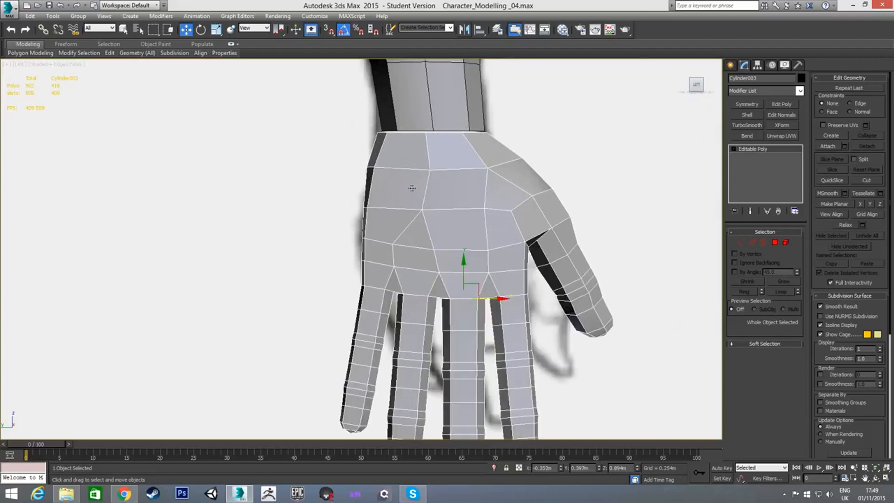
Step: Thicken the hand in the front view to about 117% on its local Y, undo an extra stretch and shift it slightly away from the body
key(f)
scroll(366, 170, up, 3)
scroll(358, 151, up, 2)
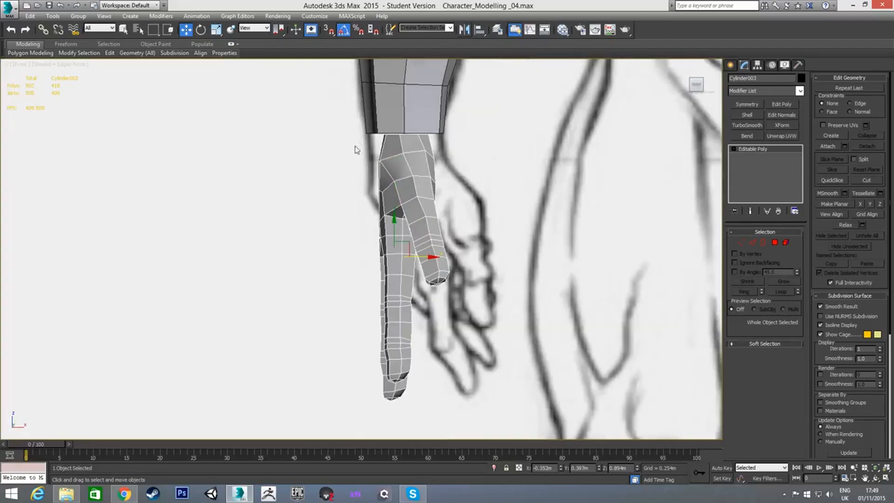
key(r)
drag(436, 256, 440, 256)
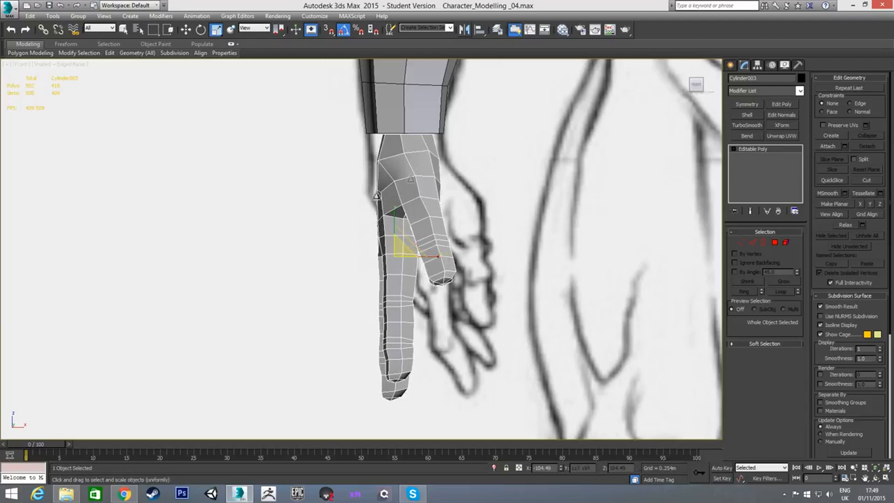
mouse_move(435, 257)
mouse_down()
mouse_move(489, 256)
mouse_move(438, 251)
mouse_up()
key(ctrl+z)
key(w)
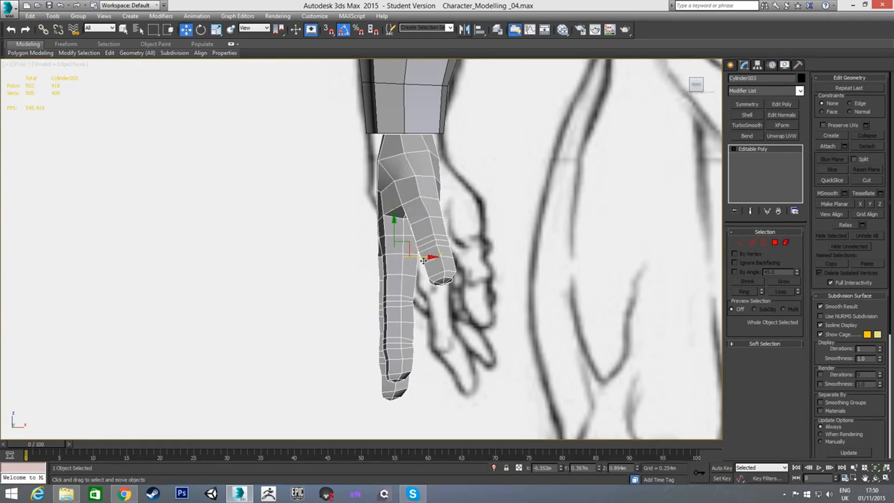
drag(422, 258, 420, 258)
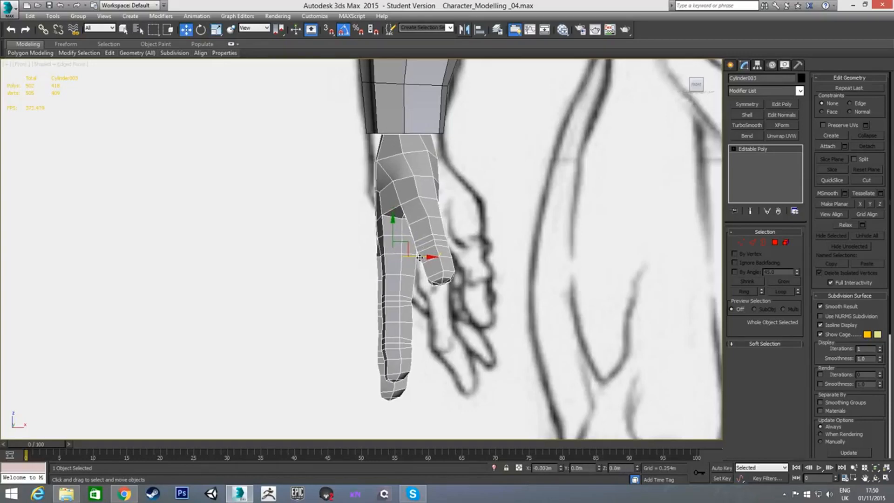
Step: Attach the arm mesh to the hand so both form one editable poly
click(828, 146)
click(412, 101)
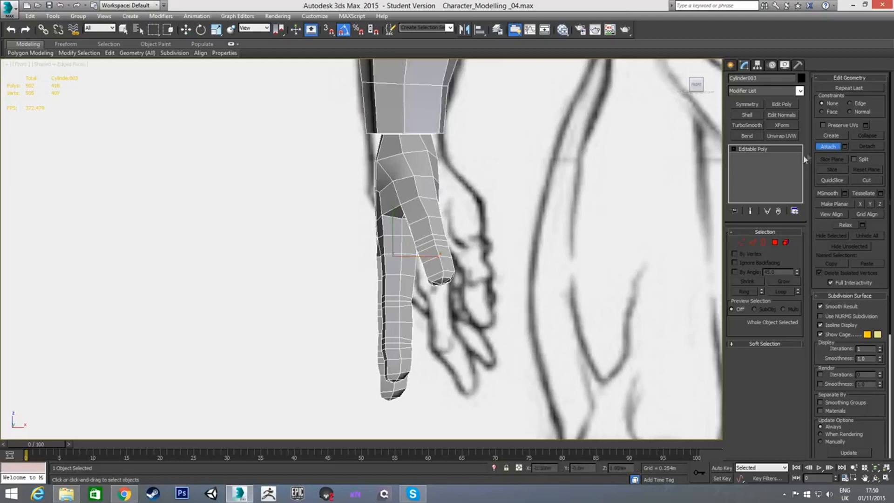
click(820, 149)
Step: Select the forearm's open wrist-end vertices in the front view and scale them narrower along X to fit the hand's opening
scroll(390, 154, up, 2)
key(1)
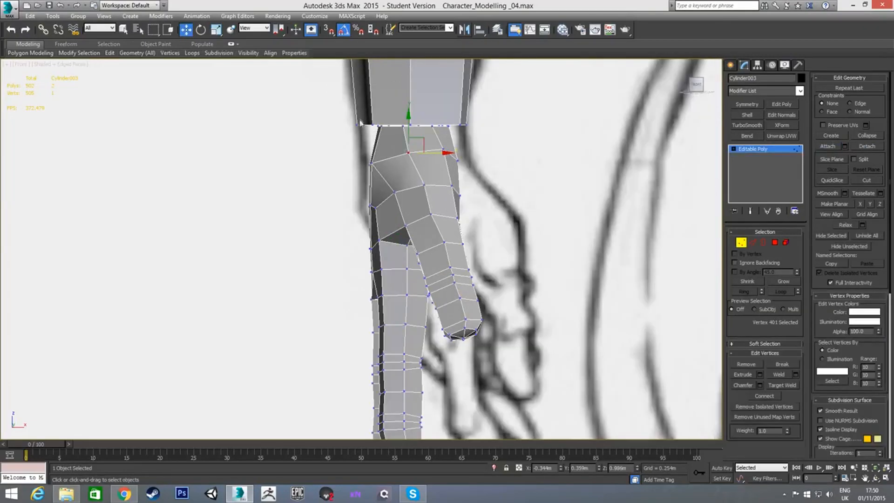
drag(341, 106, 475, 129)
scroll(429, 128, up, 2)
scroll(429, 129, up, 2)
drag(248, 96, 526, 129)
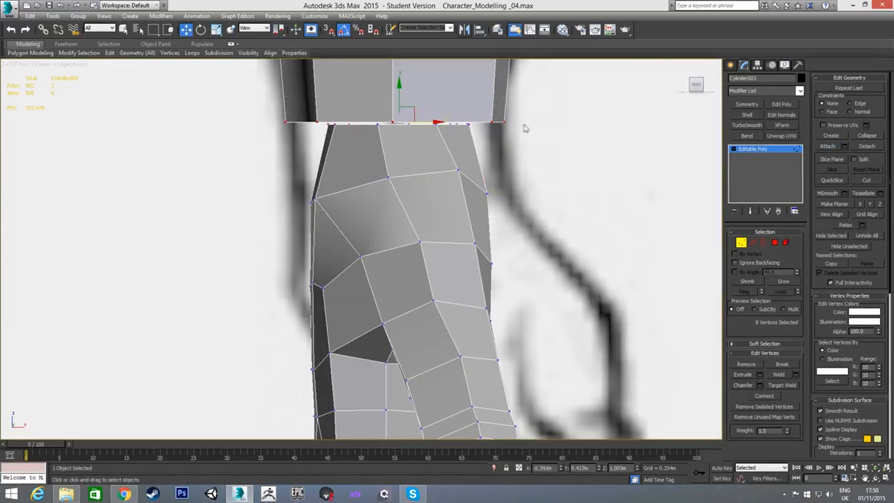
key(r)
drag(438, 122, 422, 121)
Step: Narrow the forearm vertex ring just above the wrist opening along X
middle_drag(449, 87, 438, 208)
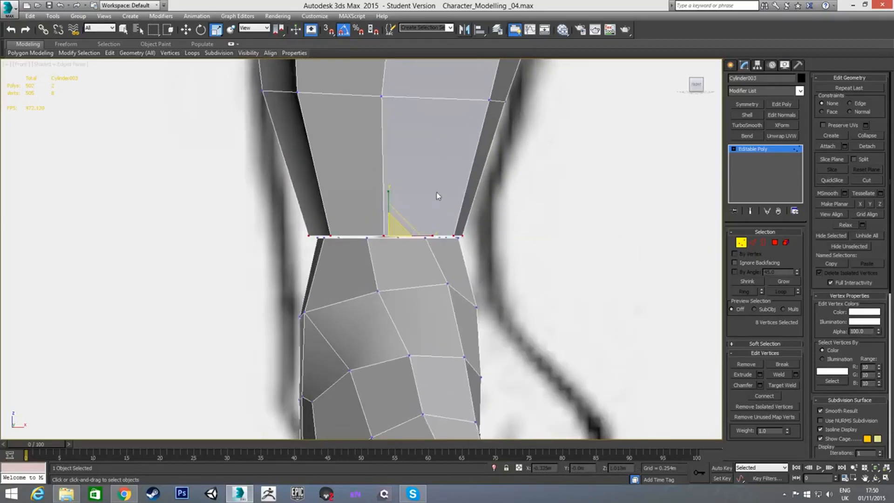
scroll(438, 196, down, 2)
middle_drag(315, 124, 314, 192)
scroll(314, 192, down, 2)
drag(288, 168, 461, 211)
drag(411, 194, 408, 194)
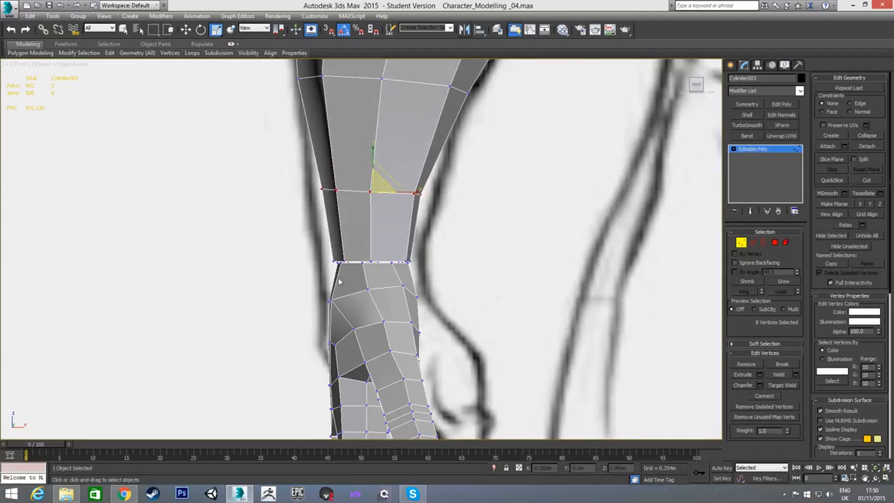
Step: Scale the second forearm ring above the wrist to about 90% along X and shift it to X about -0.333 m
middle_drag(392, 172, 387, 259)
drag(264, 139, 499, 221)
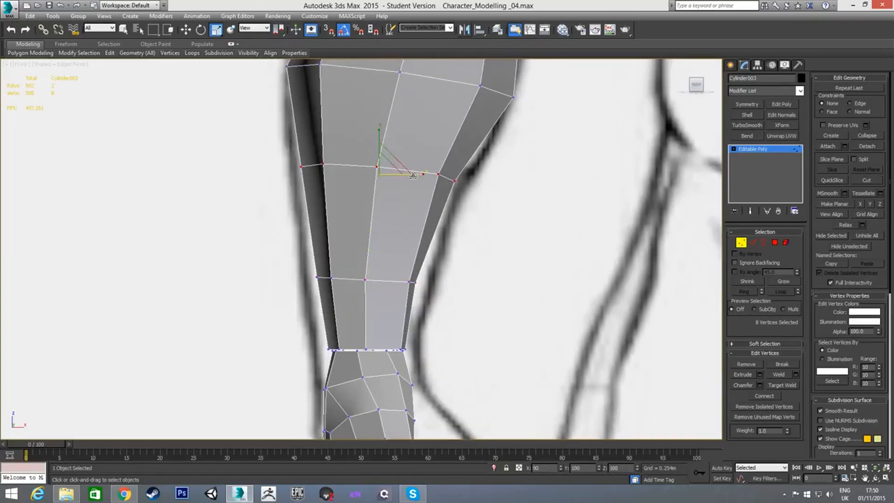
middle_drag(449, 145, 454, 188)
key(w)
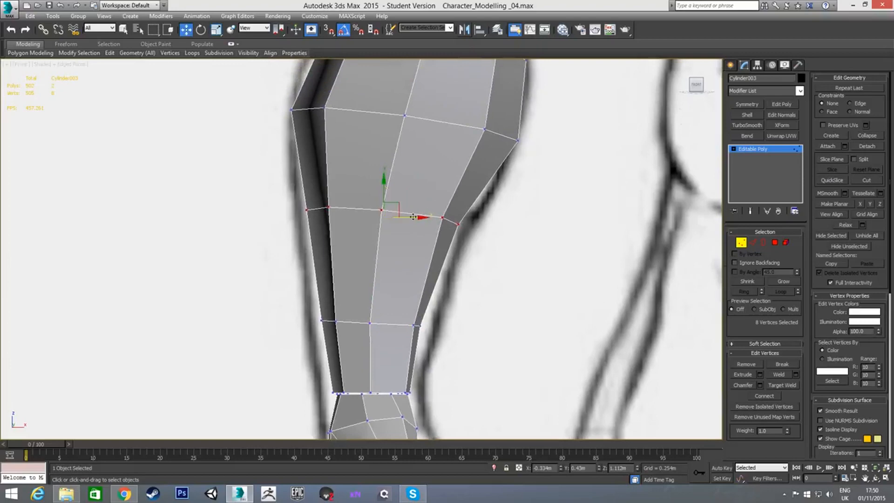
drag(412, 217, 415, 218)
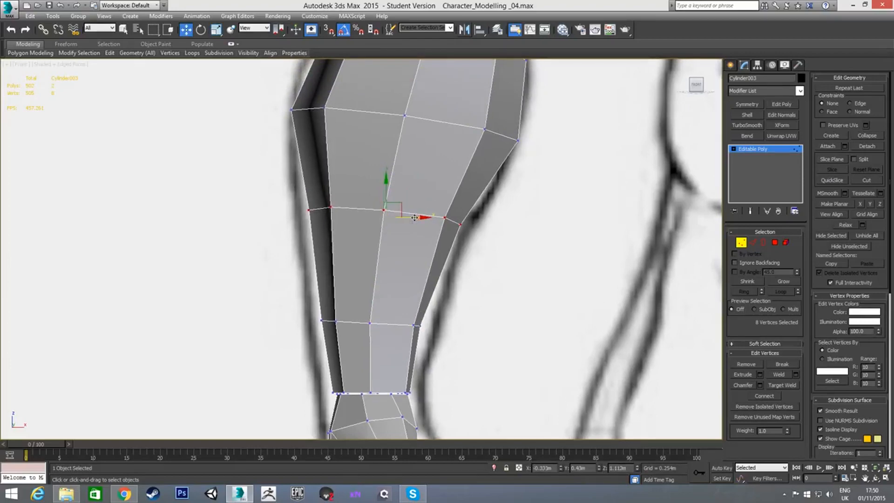
Step: Narrow the next higher forearm vertex rings along X to slim the arm toward the reference outline
drag(263, 103, 564, 169)
key(r)
drag(446, 127, 442, 129)
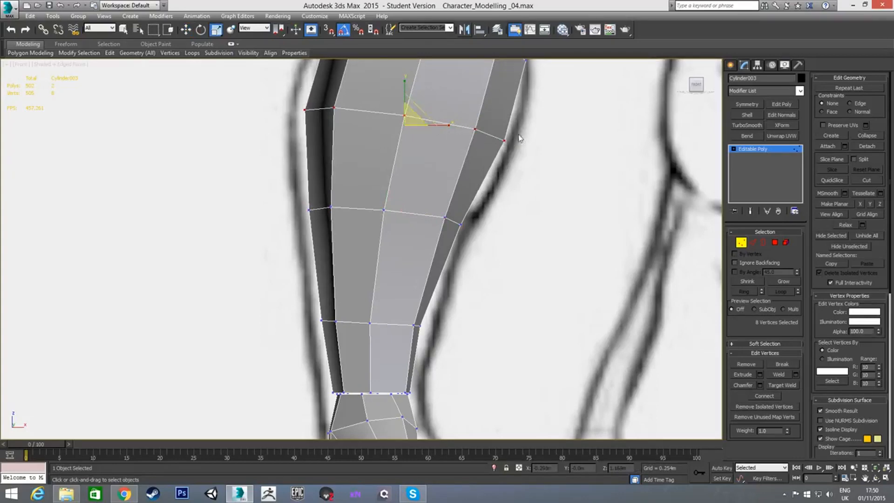
middle_drag(518, 136, 546, 202)
drag(427, 107, 426, 105)
Step: Move the body-side vertex of the second ring above the wrist to X about -0.29 m
click(296, 146)
scroll(457, 219, down, 3)
middle_drag(496, 321, 482, 286)
drag(465, 213, 453, 228)
key(w)
scroll(474, 222, up, 2)
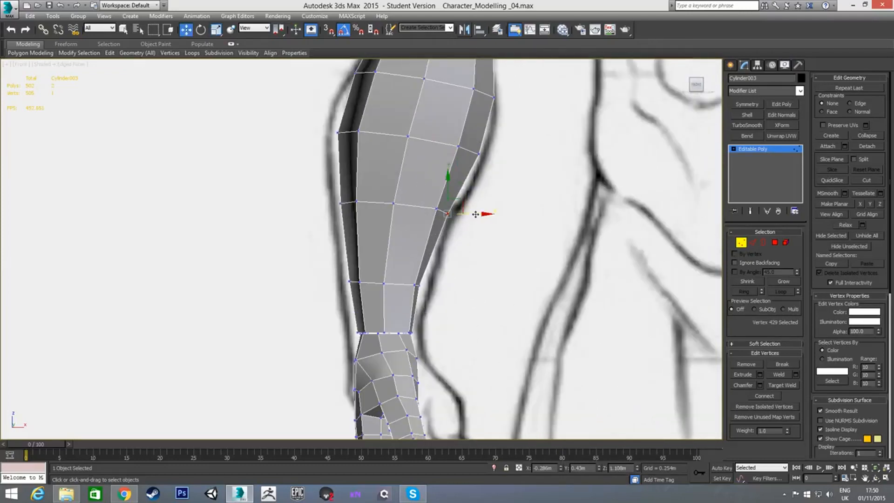
middle_drag(463, 298, 491, 236)
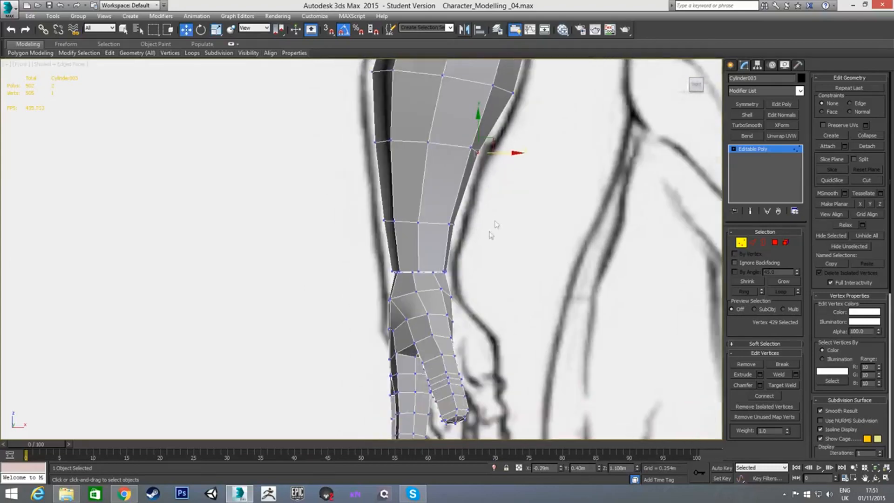
Step: Shift the body-side vertices of the wrist opening and the ring above about 0.003 m along negative X
scroll(475, 230, up, 2)
click(443, 216)
ctrl+click(432, 281)
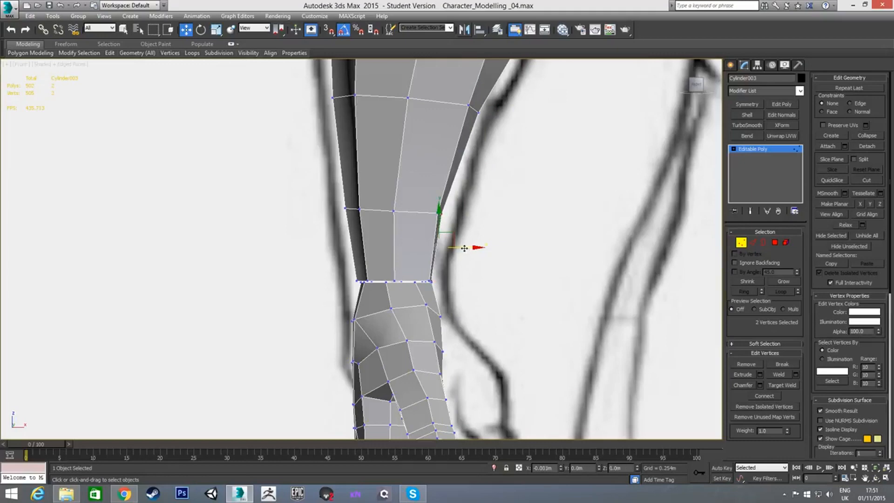
click(475, 314)
Step: Move the outer-side vertices of the wrist opening and the ring above inward along X, the upper one to about -0.369 m
click(355, 281)
drag(383, 281, 388, 282)
click(346, 209)
drag(377, 209, 381, 211)
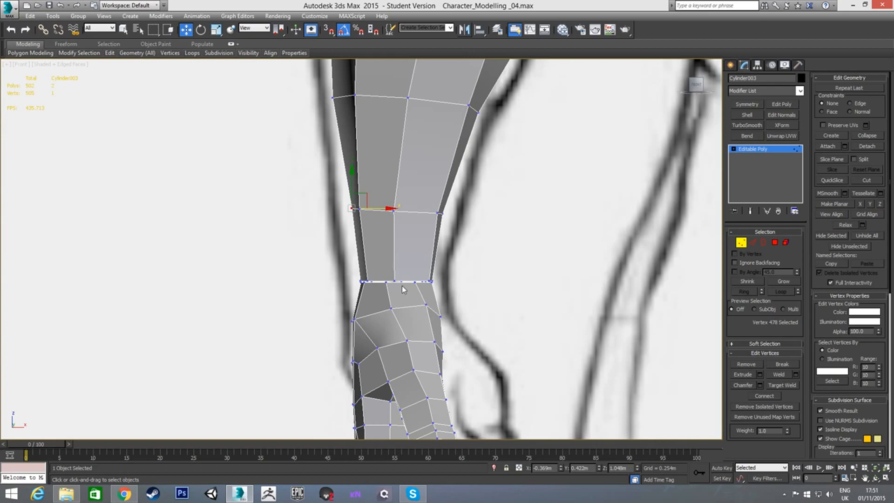
Step: Slide the hand's wrist vertices along Y to line up with the forearm's, the one nearest the thumb to Y about 0.398 m
mouse_move(410, 247)
alt+middle_down()
mouse_move(441, 302)
mouse_move(502, 289)
mouse_move(517, 298)
mouse_move(480, 302)
mouse_move(461, 318)
mouse_move(417, 302)
mouse_move(462, 283)
mouse_move(446, 298)
alt+middle_up()
scroll(442, 293, down, 3)
scroll(426, 242, up, 6)
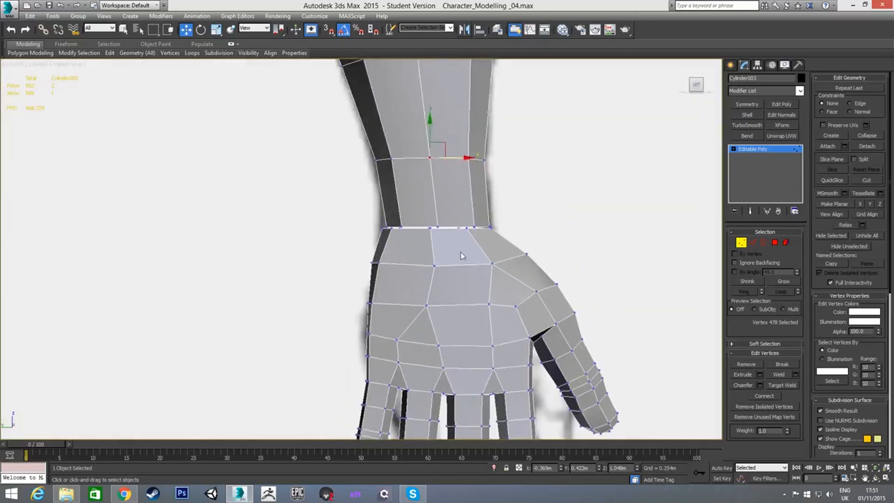
click(408, 213)
drag(433, 213, 462, 212)
click(496, 213)
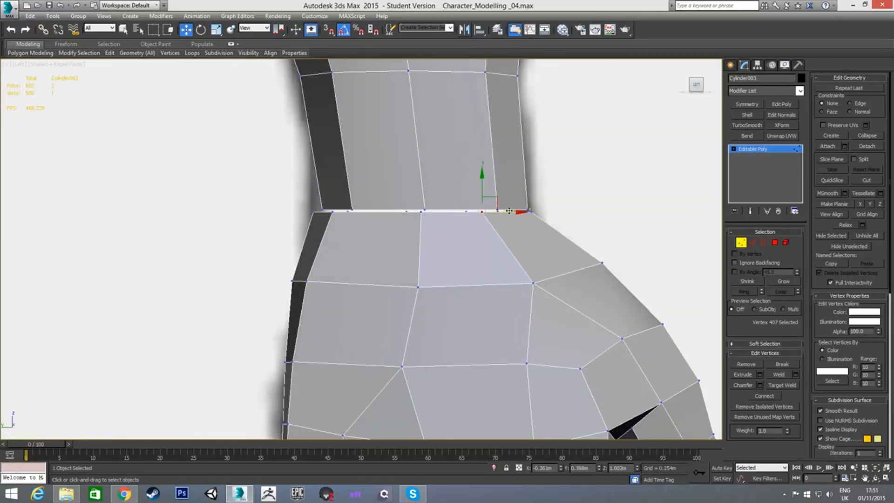
alt+middle_drag(476, 230, 529, 187)
click(529, 174)
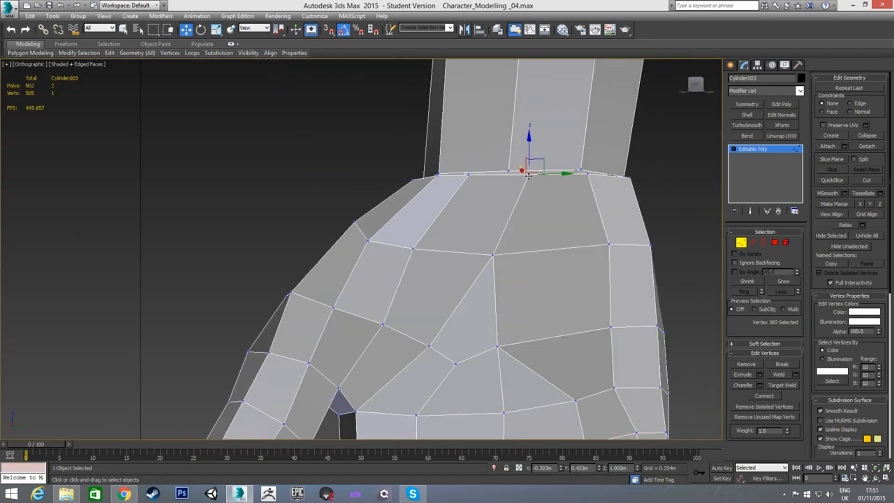
Step: Target-weld two of the hand's wrist vertices to the matching forearm vertices at the front, above the thumb
alt+middle_drag(508, 243, 375, 252)
click(539, 250)
right_click(539, 249)
click(489, 305)
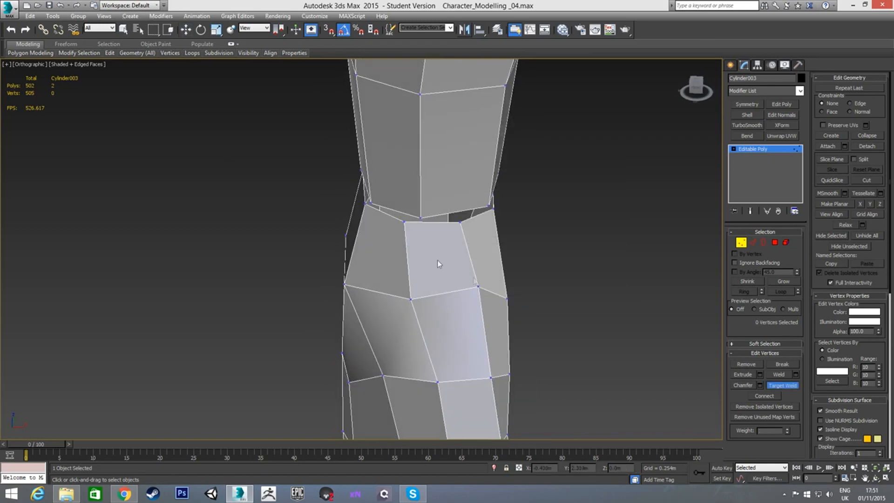
alt+middle_drag(438, 260, 447, 245)
click(481, 251)
click(424, 251)
Step: Target-weld the next two wrist vertices on the back of the hand to the forearm edge
alt+middle_drag(392, 247, 470, 240)
middle_drag(526, 286, 512, 253)
scroll(512, 253, up, 2)
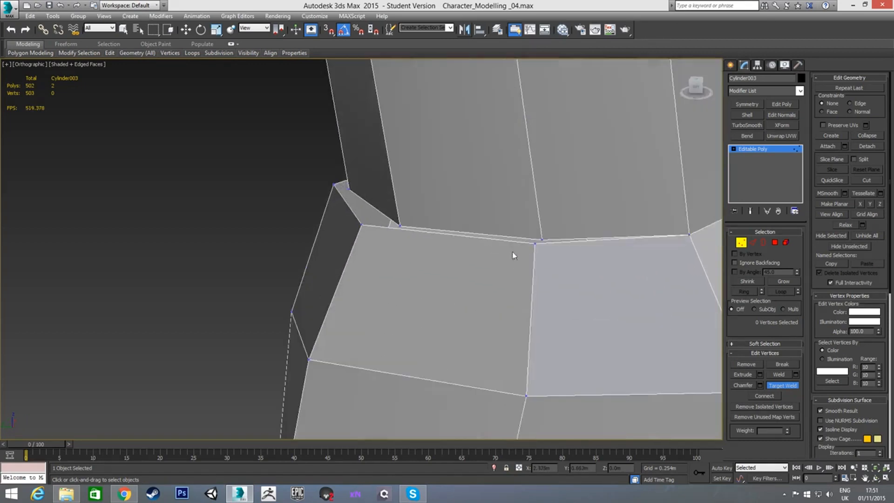
click(543, 241)
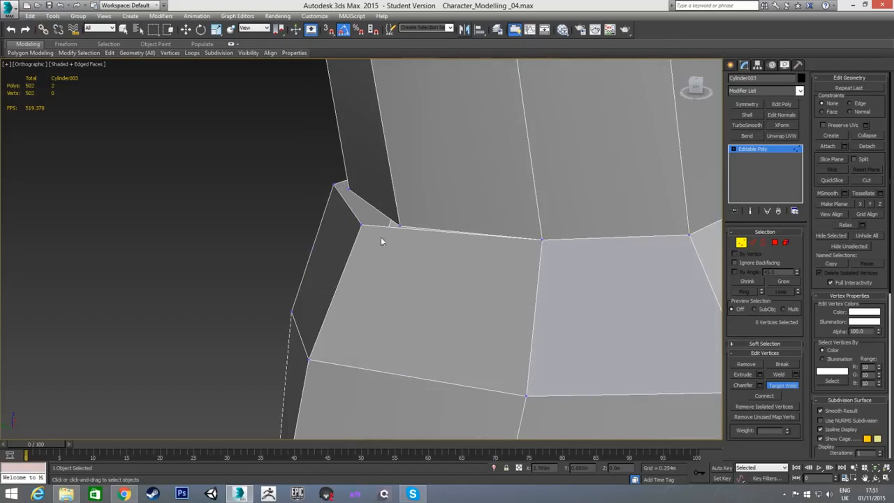
click(400, 226)
Step: Target-weld the two wrist corner vertices on the little-finger side to the forearm
scroll(421, 222, down, 3)
middle_drag(421, 222, 426, 257)
scroll(507, 249, up, 4)
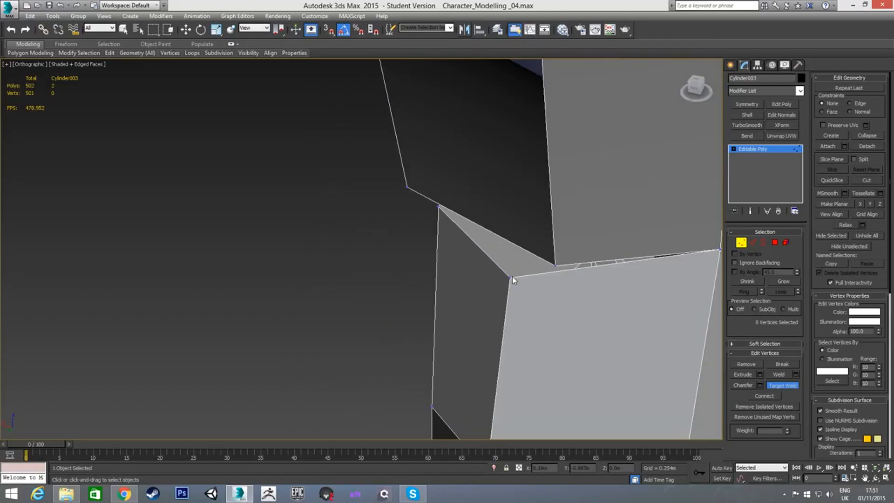
click(555, 266)
scroll(493, 253, down, 4)
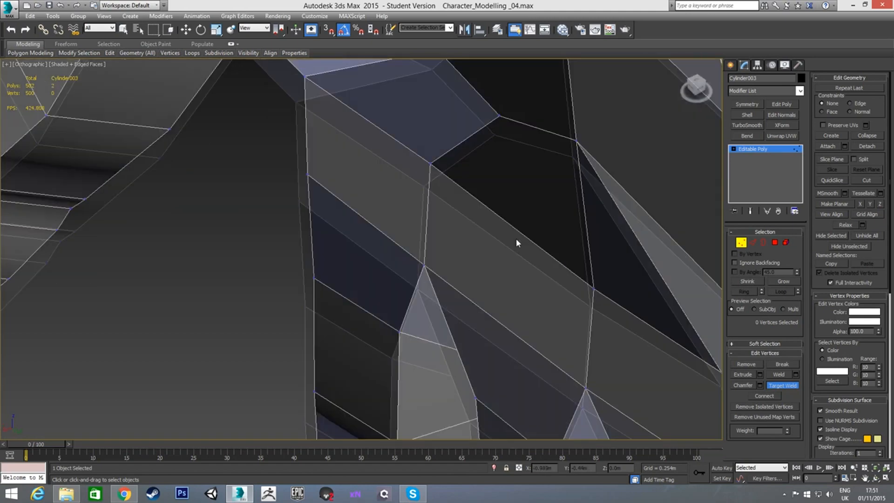
scroll(523, 231, up, 2)
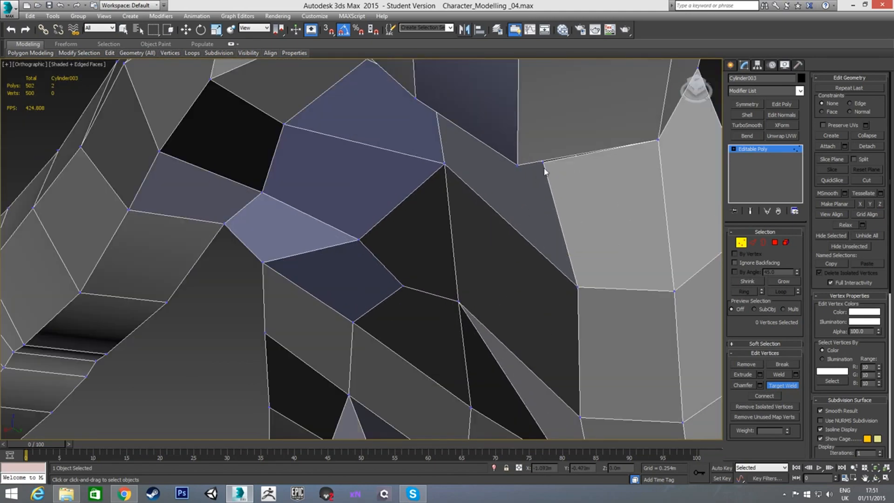
click(519, 165)
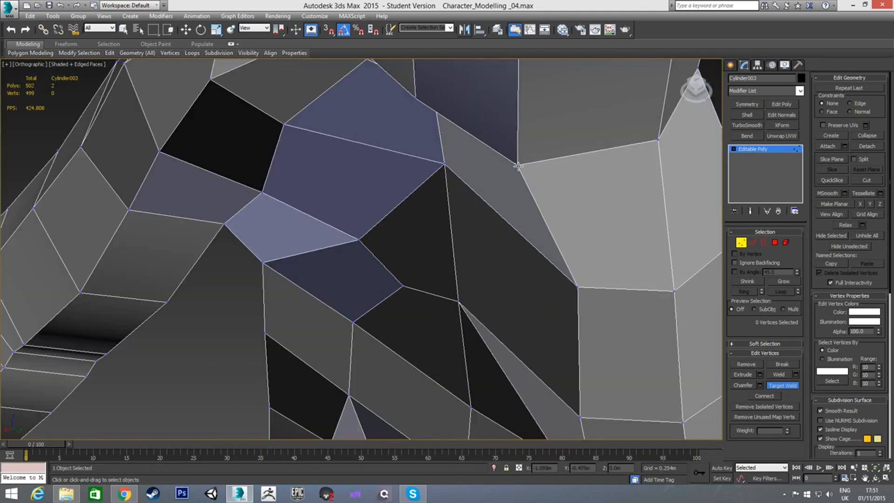
Step: Target-weld two palm-side wrist vertices to the nearest forearm vertices
scroll(489, 210, down, 4)
scroll(484, 214, up, 4)
mouse_move(486, 209)
alt+middle_down()
mouse_move(479, 242)
mouse_move(485, 228)
alt+middle_up()
scroll(485, 251, up, 4)
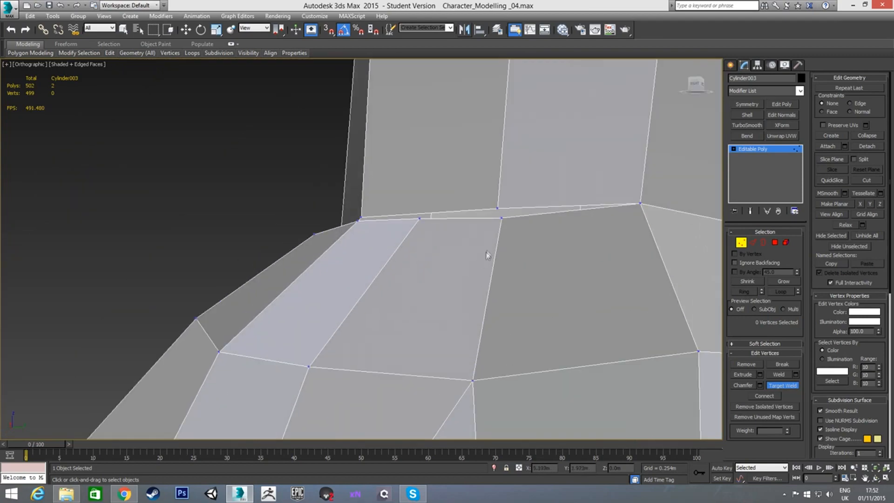
click(498, 209)
alt+middle_drag(415, 225, 462, 254)
middle_drag(356, 215, 506, 311)
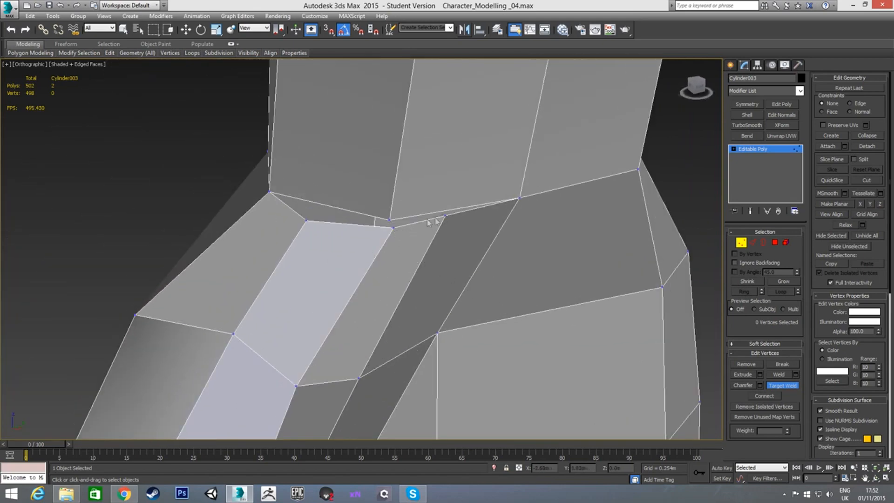
click(390, 220)
Step: Target-weld the two remaining loose hand vertices above the thumb to the neighbouring forearm vertices, closing the wrist seam
alt+middle_drag(431, 260, 408, 287)
scroll(399, 283, up, 3)
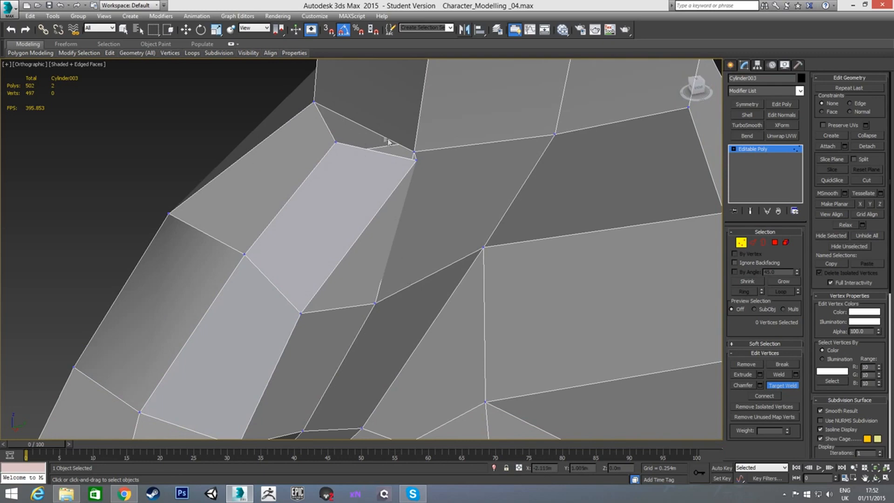
middle_drag(368, 178, 421, 239)
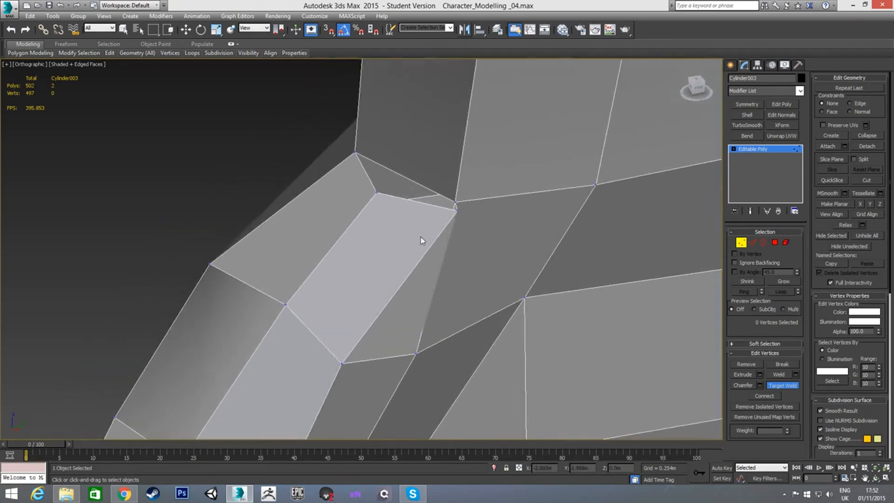
scroll(428, 247, up, 2)
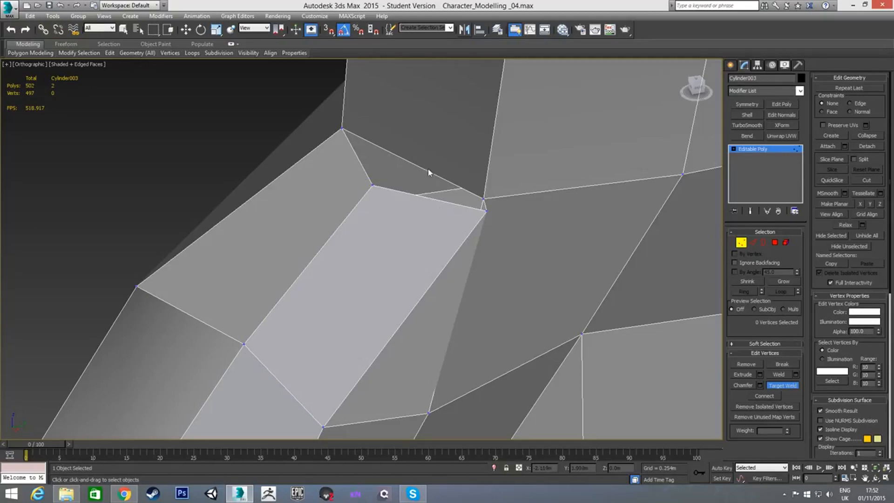
click(483, 200)
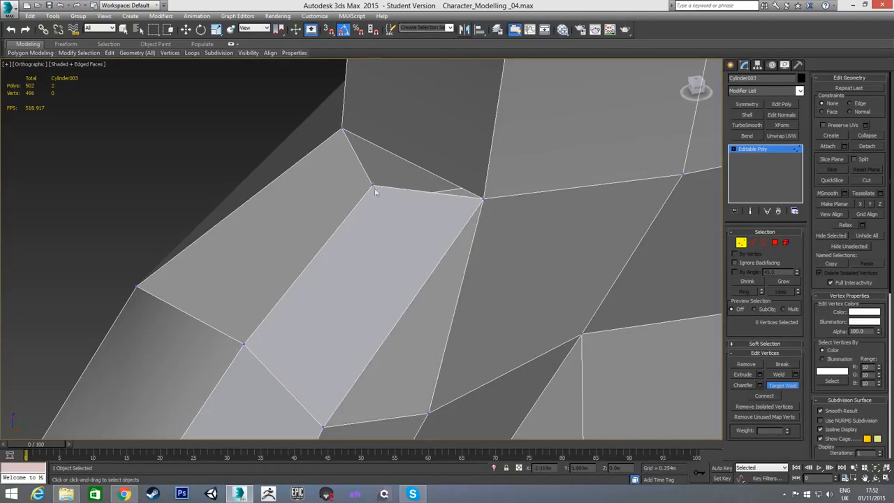
click(342, 129)
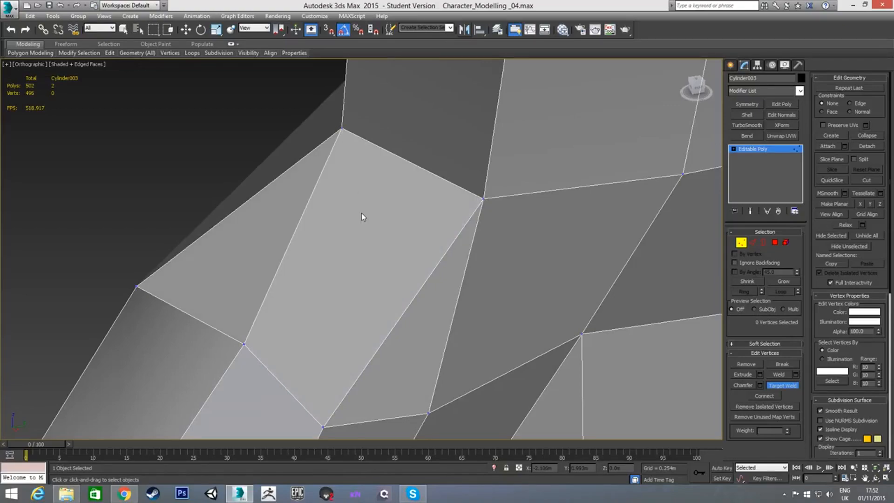
Step: Cut a new edge across the face between wrist and thumb base, undoing the misplaced first attempt
key(w)
scroll(315, 262, down, 5)
alt+middle_drag(316, 262, 311, 309)
middle_drag(329, 183, 363, 276)
middle_drag(356, 223, 384, 239)
scroll(384, 241, up, 3)
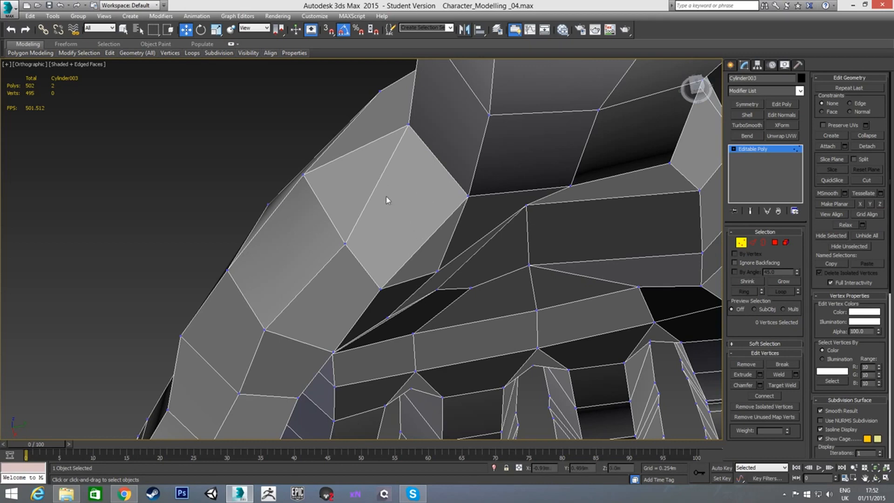
right_click(421, 191)
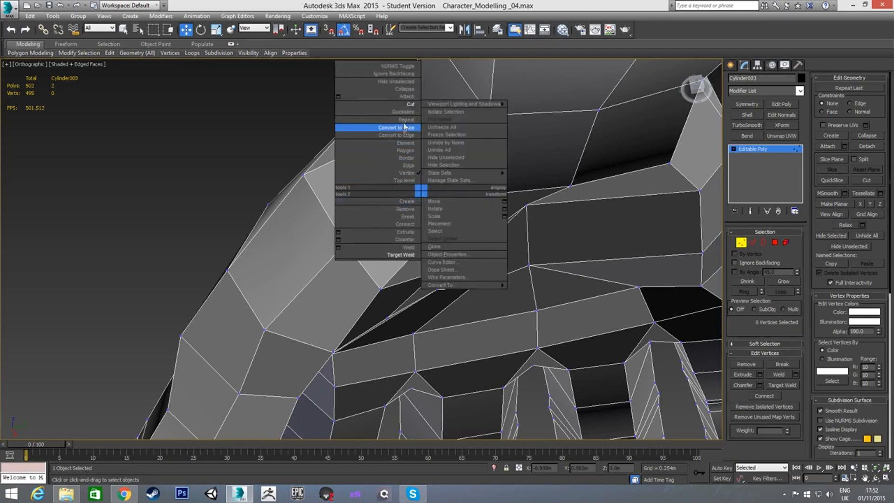
click(409, 104)
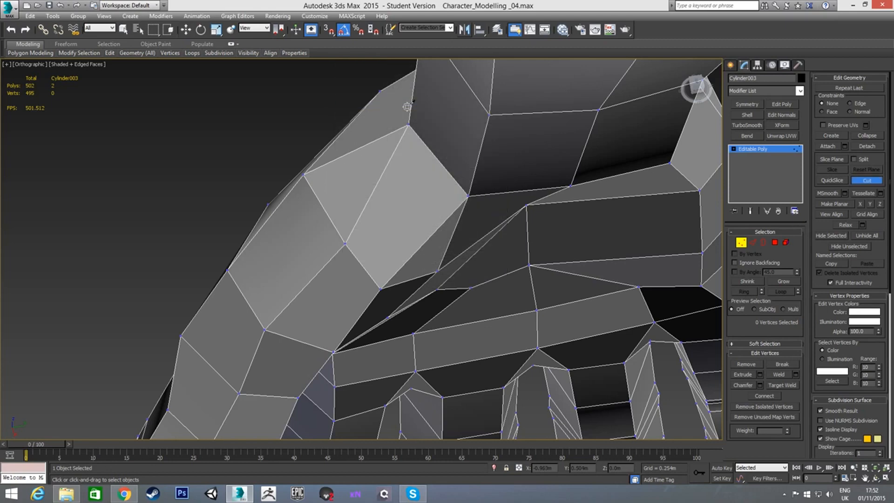
click(455, 259)
click(425, 241)
key(ctrl+z)
click(444, 258)
click(424, 242)
click(377, 184)
right_click(409, 196)
Step: Select the two new cut vertices, constrain them to edges and scale them closer together along X to about 67%
key(w)
click(377, 184)
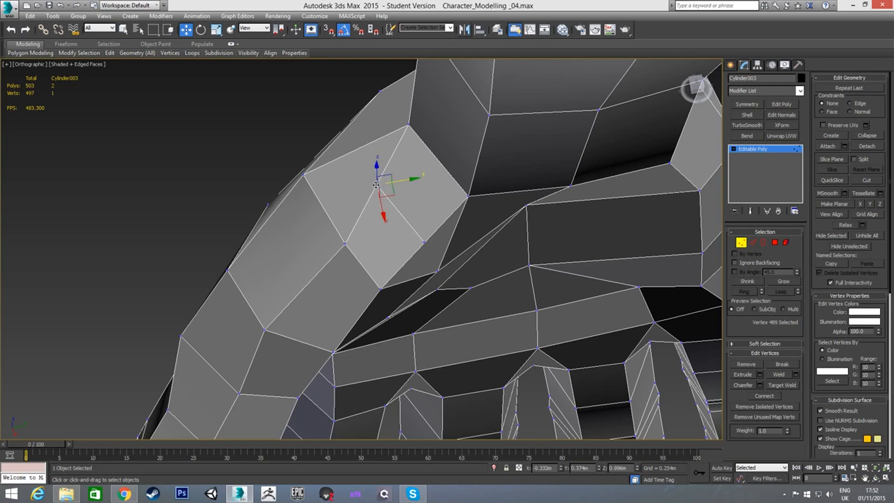
ctrl+click(425, 243)
alt+middle_drag(425, 243, 636, 183)
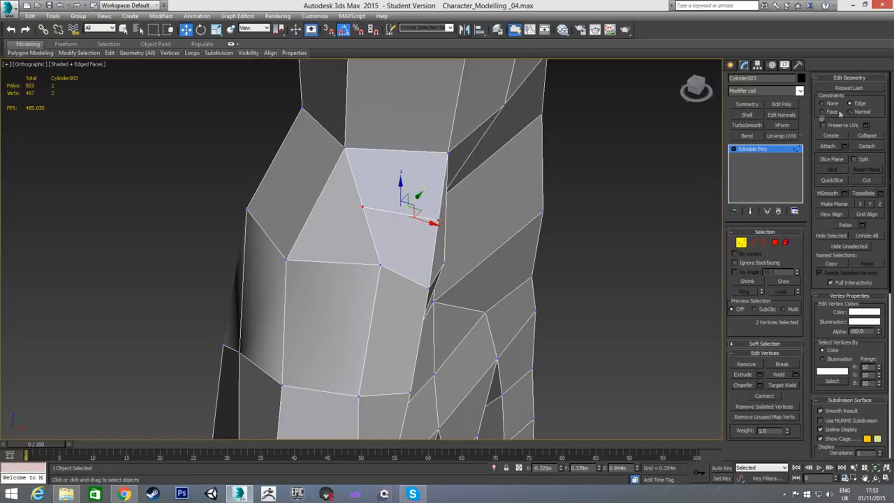
key(r)
drag(438, 225, 419, 224)
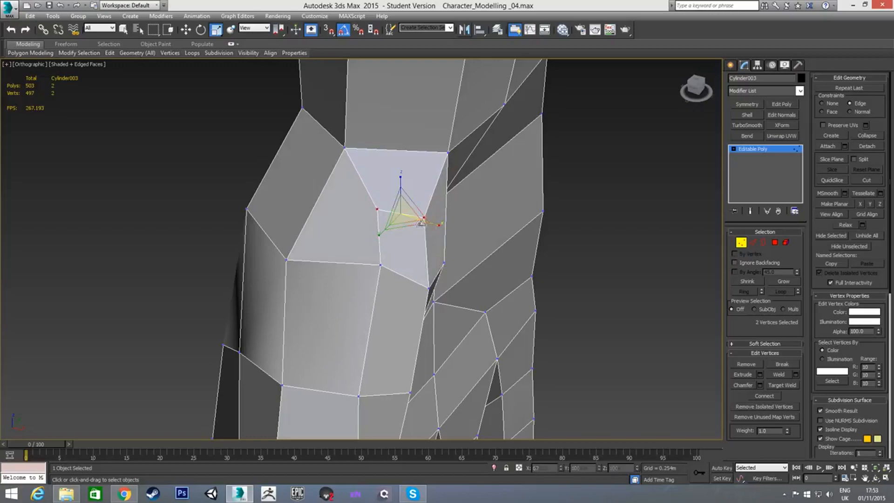
Step: Set the constraint to None and move the two cut vertices between wrist and thumb slightly outward to round the surface
click(827, 105)
key(w)
alt+middle_drag(556, 227, 316, 185)
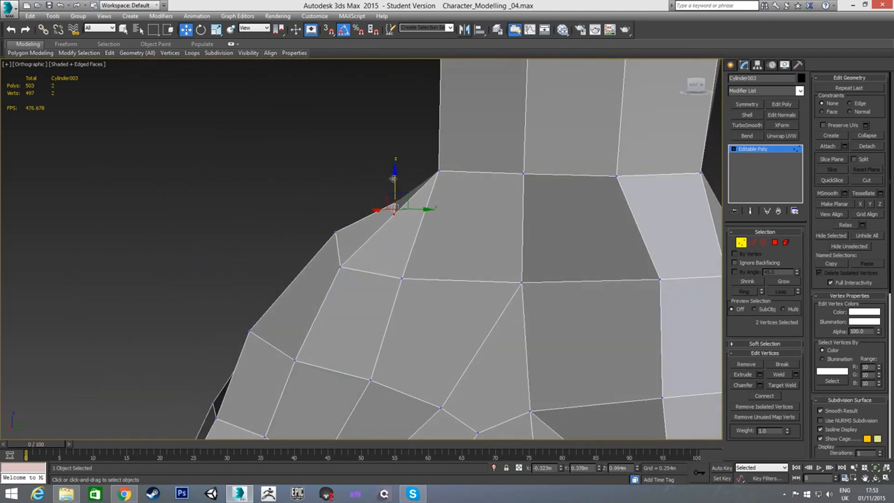
alt+middle_drag(394, 178, 401, 230)
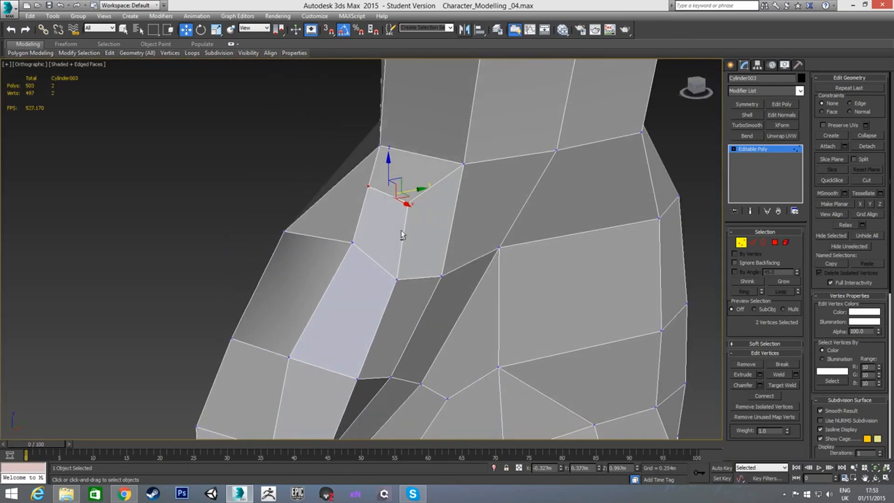
Step: With the Edge constraint active, slide the two vertices below the cut at the thumb base along their edges to even the spacing
click(395, 280)
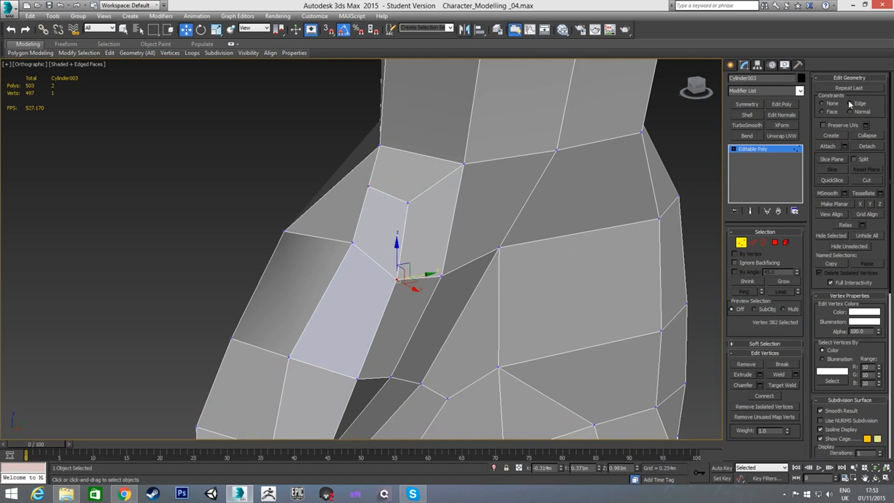
alt+middle_drag(375, 251, 387, 261)
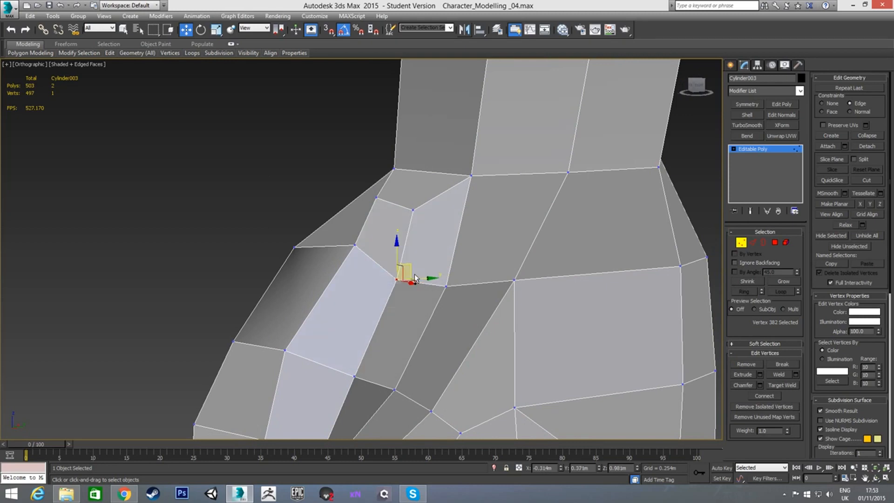
drag(421, 278, 403, 243)
alt+middle_drag(404, 242, 445, 301)
click(388, 290)
alt+middle_drag(387, 291, 328, 294)
drag(406, 297, 389, 293)
alt+middle_drag(363, 297, 412, 279)
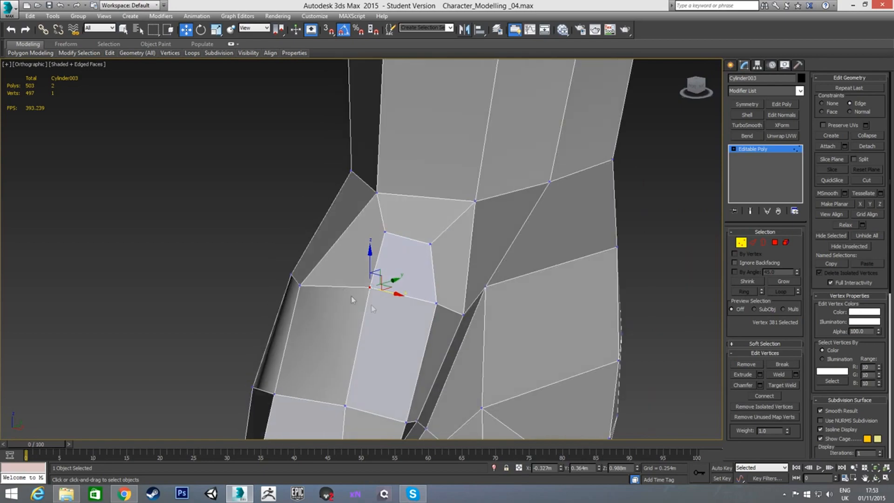
Step: Examine the wrist and thumb topology from several angles and compare it with the front reference drawing, without an edge constraint
alt+middle_drag(438, 252, 408, 254)
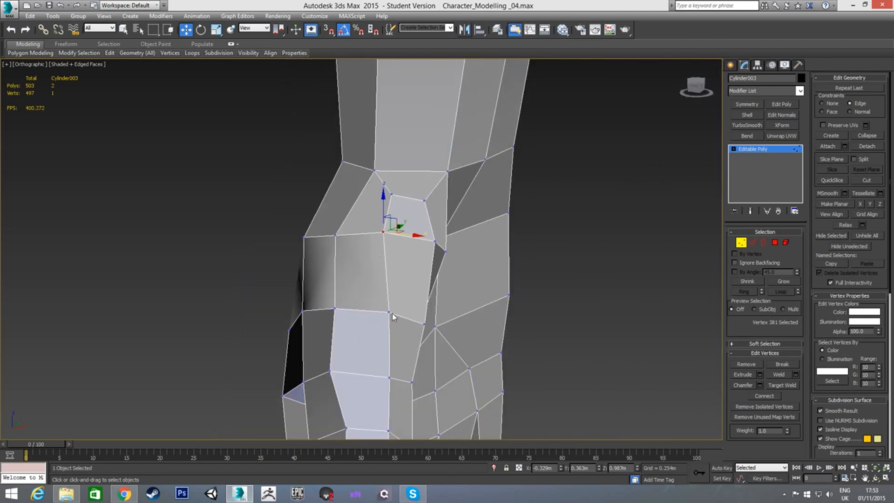
alt+middle_drag(455, 160, 541, 254)
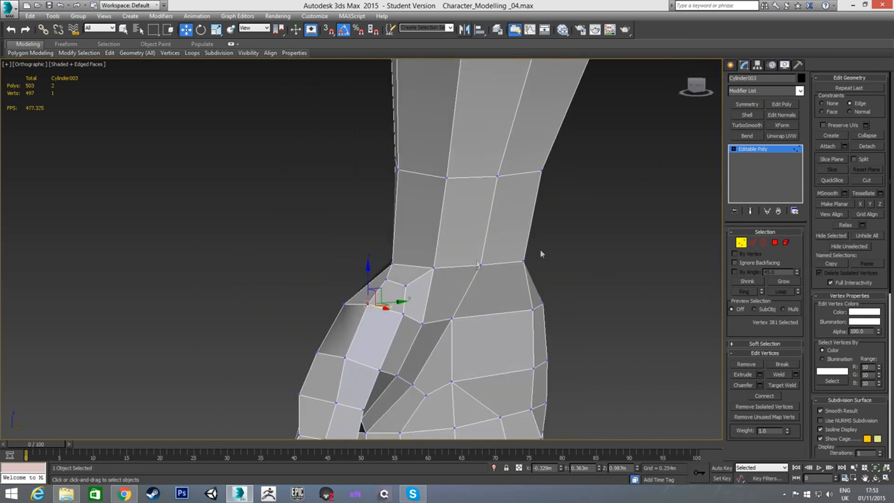
alt+middle_drag(485, 268, 466, 241)
click(471, 259)
scroll(441, 275, down, 8)
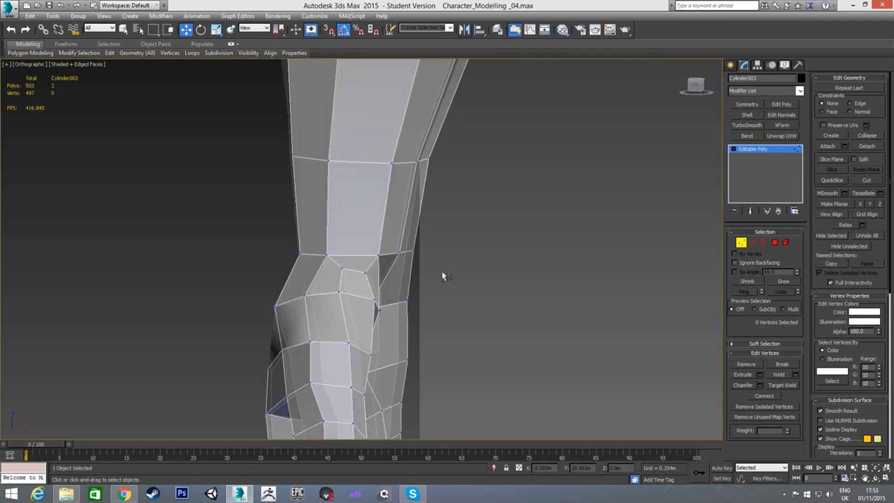
key(f)
scroll(433, 195, up, 5)
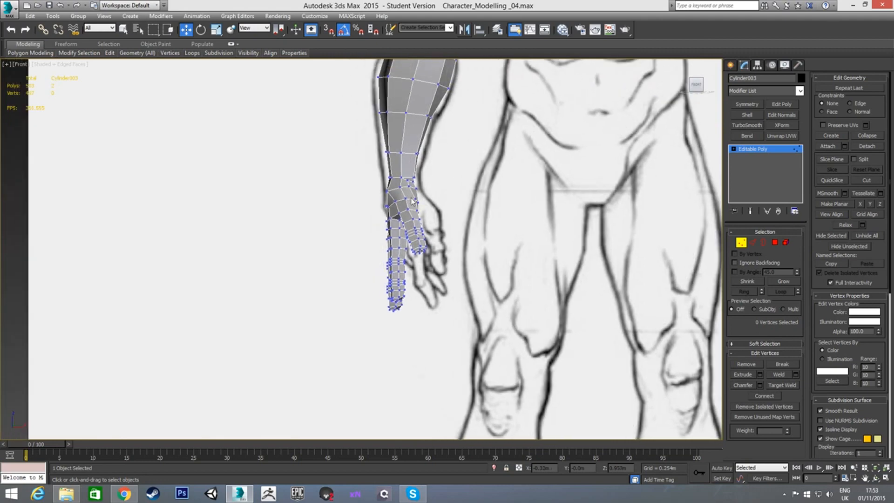
scroll(432, 201, up, 1)
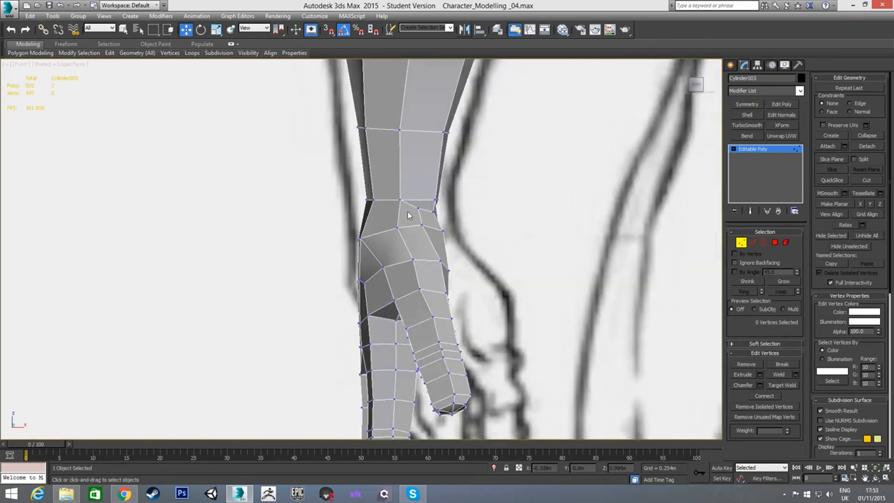
scroll(409, 213, up, 4)
scroll(367, 207, down, 2)
Step: Nudge the outer and inner wrist vertices horizontally in the front view to refine the wrist outline
drag(341, 187, 380, 198)
drag(378, 197, 377, 197)
click(320, 216)
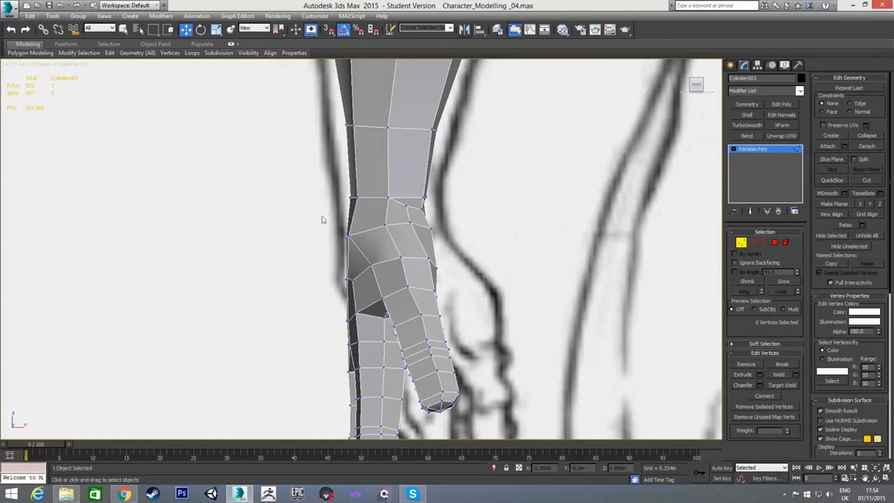
drag(423, 202, 451, 197)
alt+middle_drag(451, 226, 446, 191)
key(f)
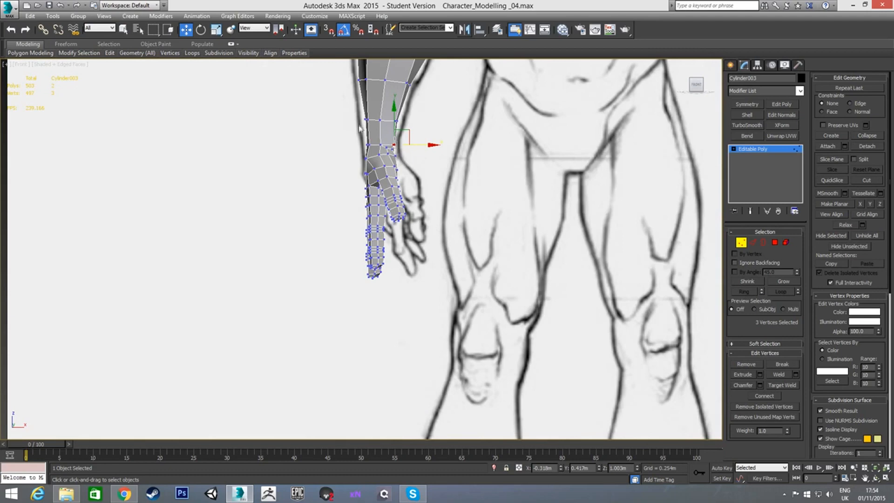
Step: Connect the ring of forearm edges just above the wrist with 1 segment and a slide of 44
scroll(363, 139, up, 3)
key(2)
scroll(433, 196, up, 2)
right_click(477, 214)
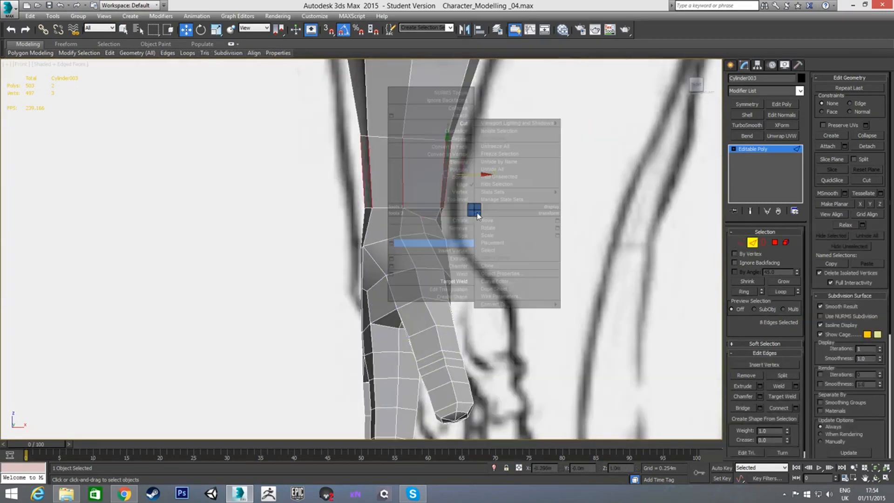
click(392, 242)
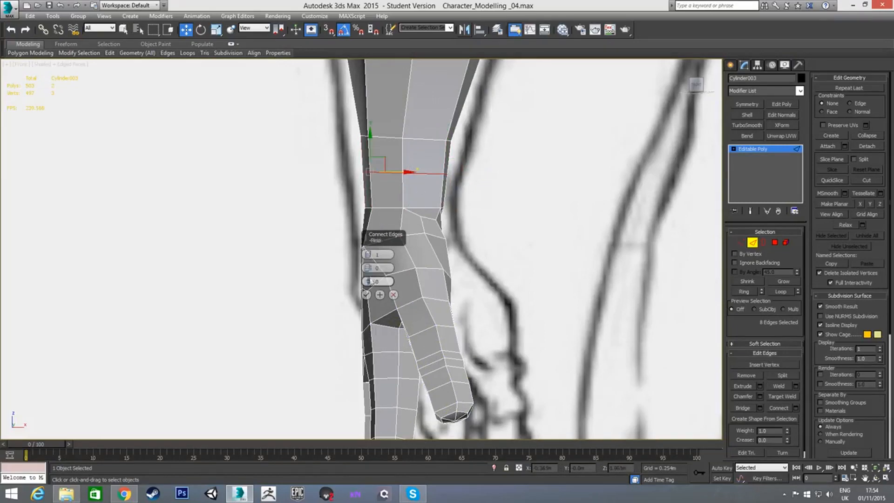
drag(368, 281, 383, 197)
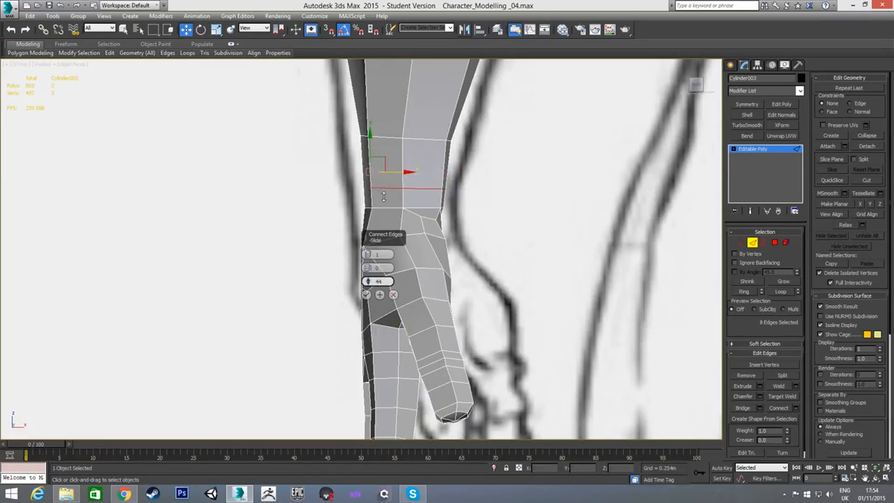
click(366, 294)
Step: Scale the new forearm edge loop slightly along X and shift it a little toward the arm's outer side
key(r)
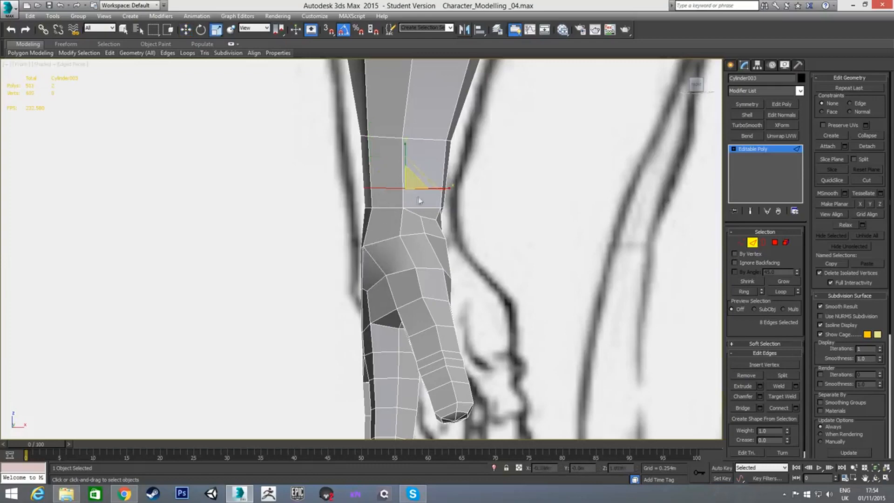
drag(443, 189, 442, 189)
key(w)
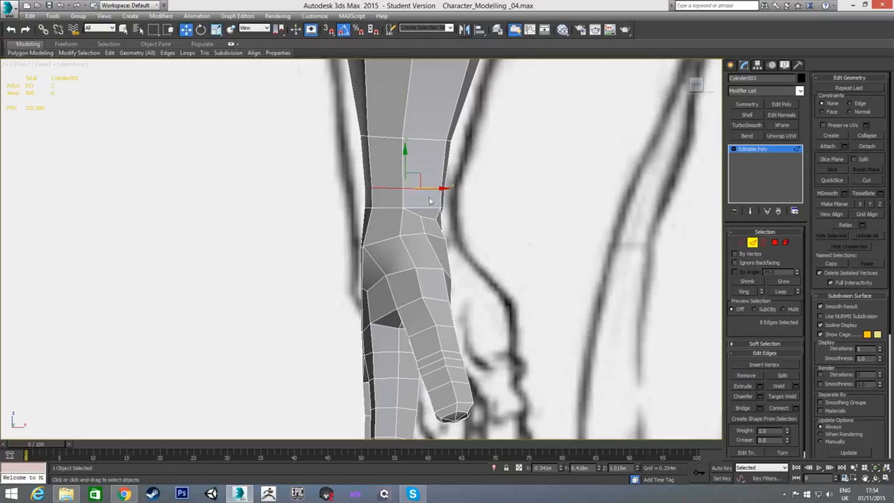
drag(431, 187, 429, 188)
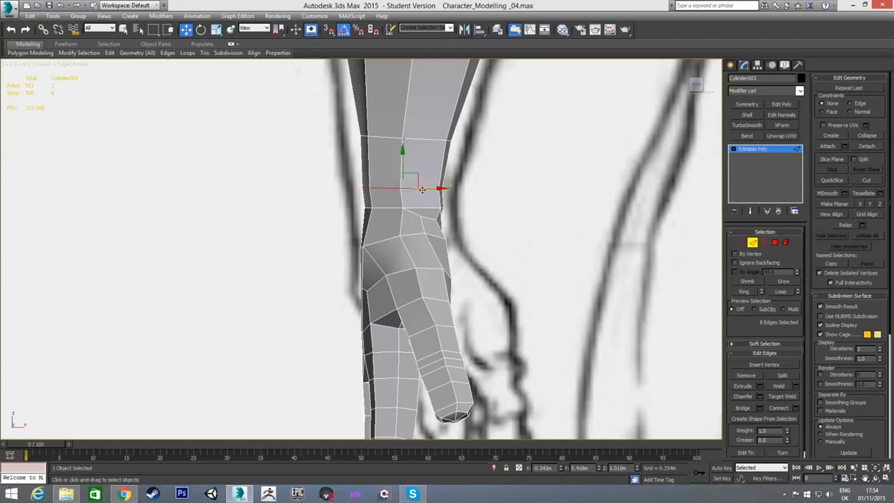
Step: Select the outer vertices of the wrist row and nudge them to line up with the loop above
key(1)
drag(356, 202, 399, 208)
click(309, 248)
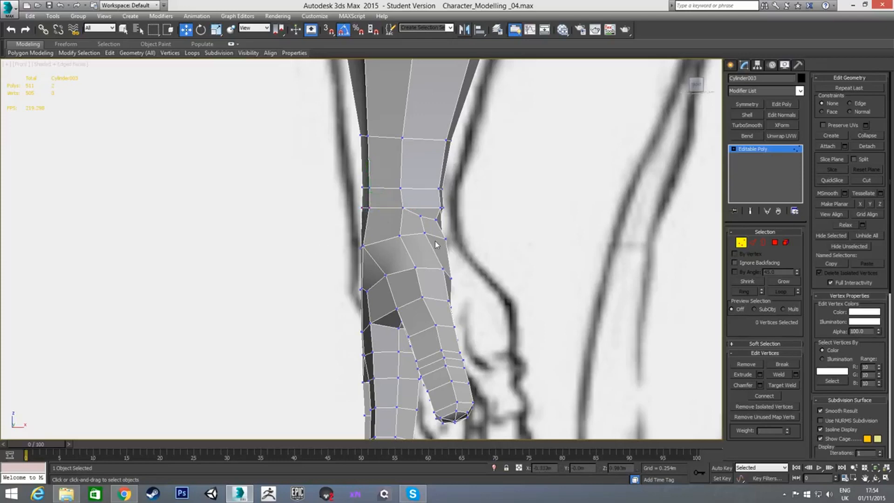
Step: In the left view, select all hand vertices from the wrist row down to the fingertips and shift them slightly sideways
key(F3)
key(F3)
key(l)
mouse_move(405, 209)
middle_down()
mouse_move(401, 239)
mouse_move(412, 212)
middle_up()
scroll(403, 239, down, 2)
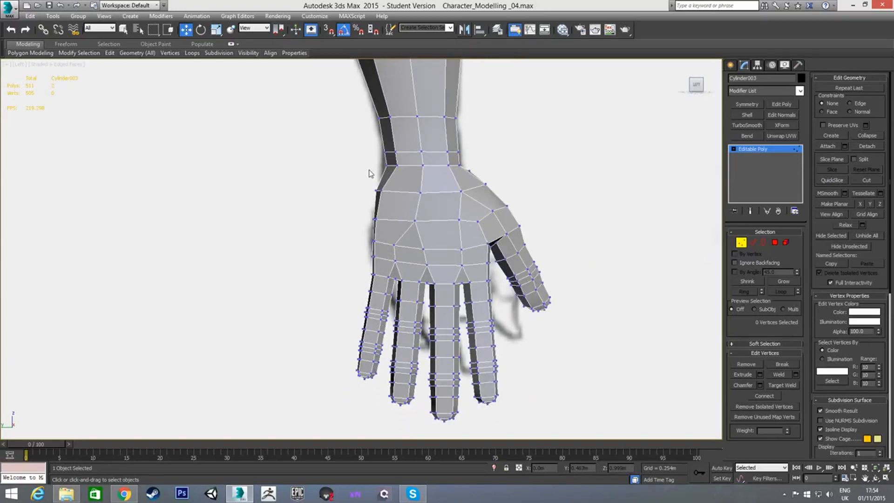
drag(367, 164, 608, 426)
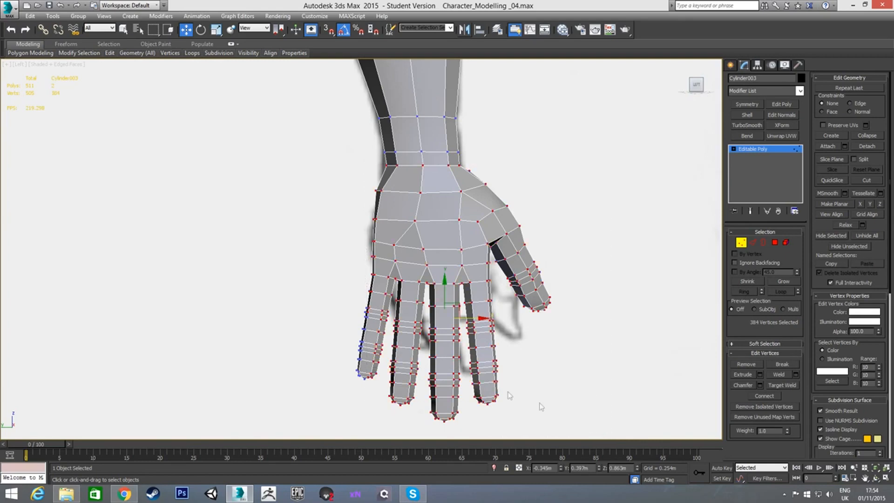
ctrl+drag(321, 270, 445, 421)
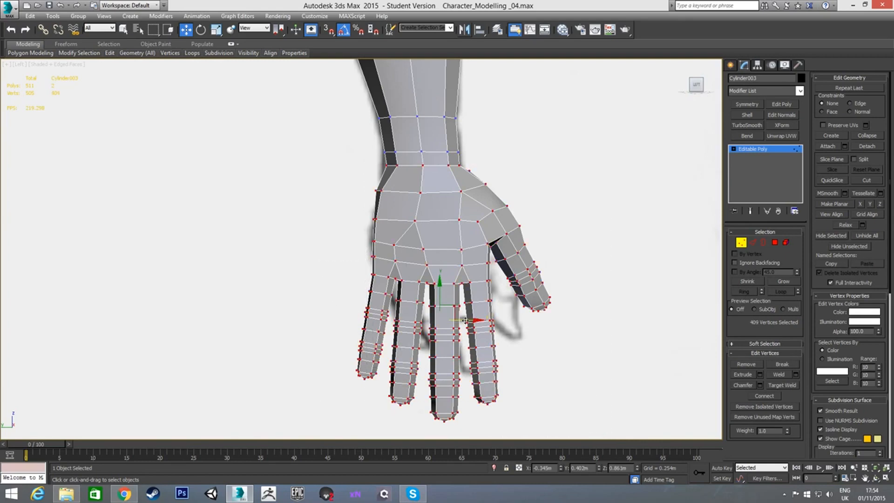
drag(465, 320, 463, 320)
Step: Select the wrist row vertices and scale them to smooth the transition from forearm to hand
scroll(433, 183, up, 2)
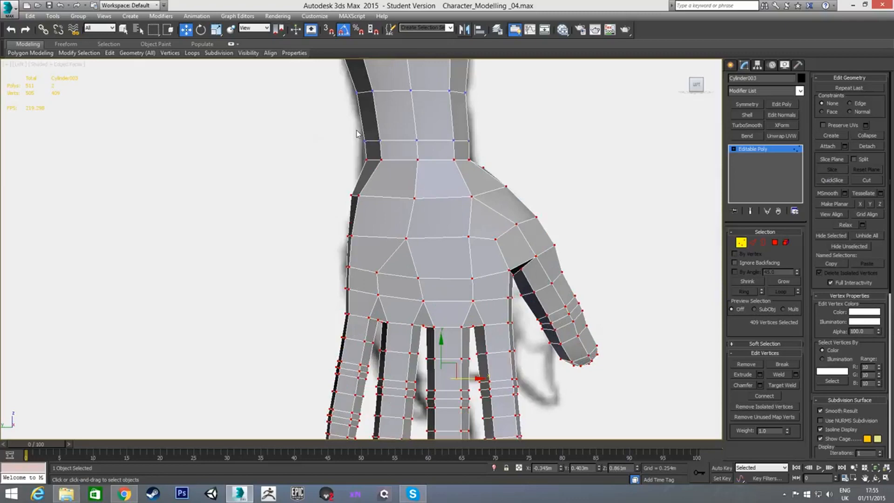
drag(503, 171, 471, 166)
key(r)
click(305, 152)
scroll(381, 192, down, 4)
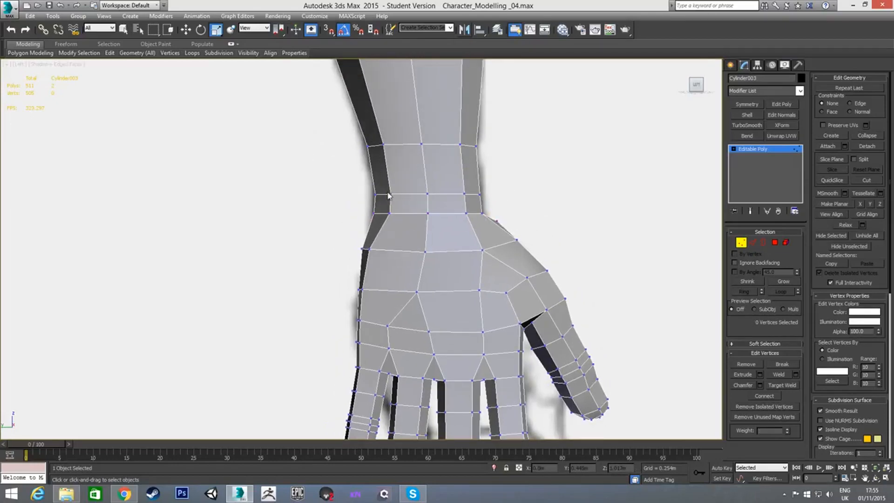
Step: Select the hand vertices together with the wrist loops and adjust their position under the forearm
middle_drag(352, 227, 360, 200)
drag(344, 155, 545, 381)
key(w)
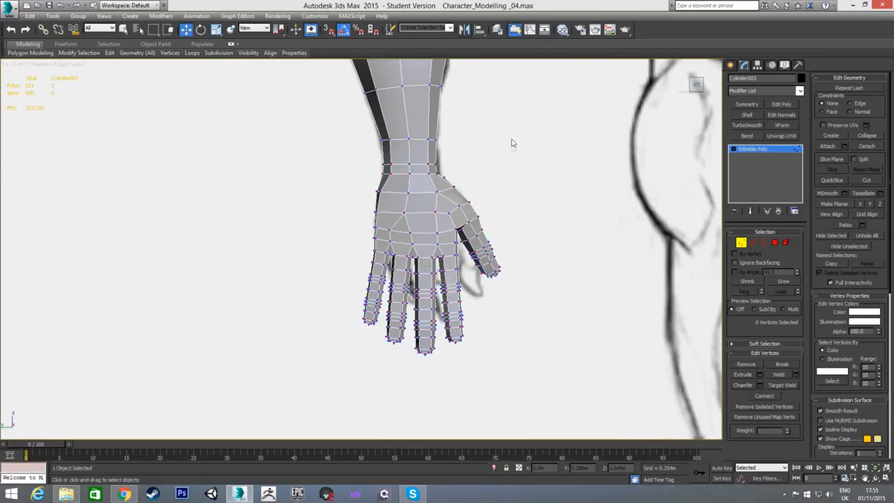
click(509, 185)
Step: Exit vertex editing and examine the whole arm and hand against the front reference and in perspective
scroll(509, 185, down, 4)
middle_drag(527, 165, 465, 227)
key(f)
scroll(465, 227, down, 5)
scroll(697, 269, down, 2)
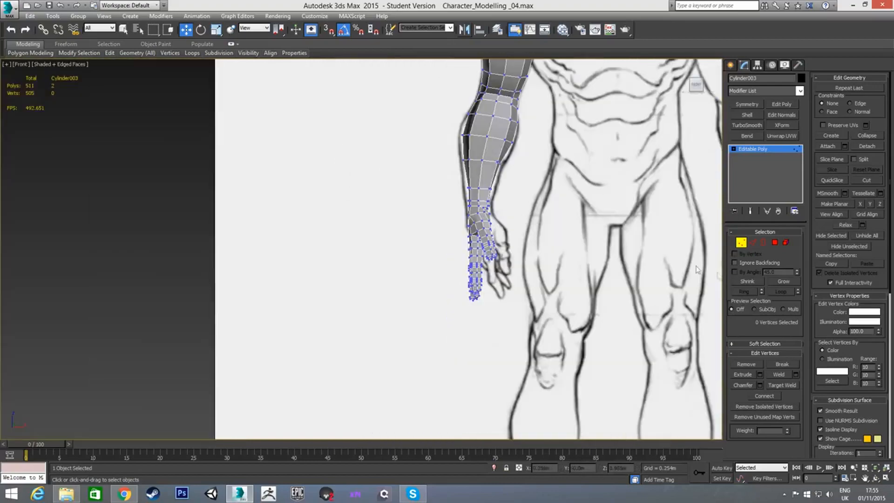
click(739, 245)
middle_drag(613, 205, 596, 262)
key(p)
alt+middle_drag(515, 255, 591, 269)
middle_drag(489, 308, 319, 247)
scroll(517, 266, up, 2)
scroll(507, 267, up, 2)
alt+middle_drag(501, 218, 481, 217)
Step: Adjust the vertex on the little-finger edge of the hand just below the wrist along X
key(1)
click(522, 185)
alt+middle_drag(488, 185, 487, 223)
click(521, 187)
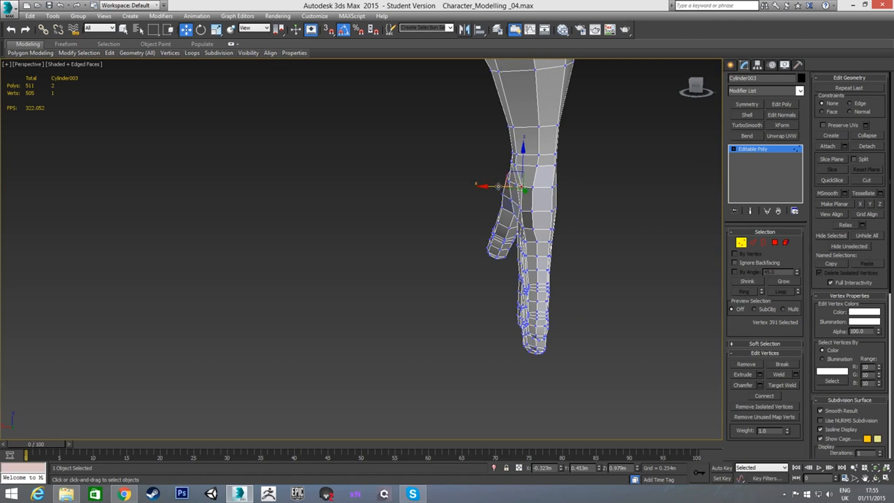
alt+middle_drag(522, 191, 481, 198)
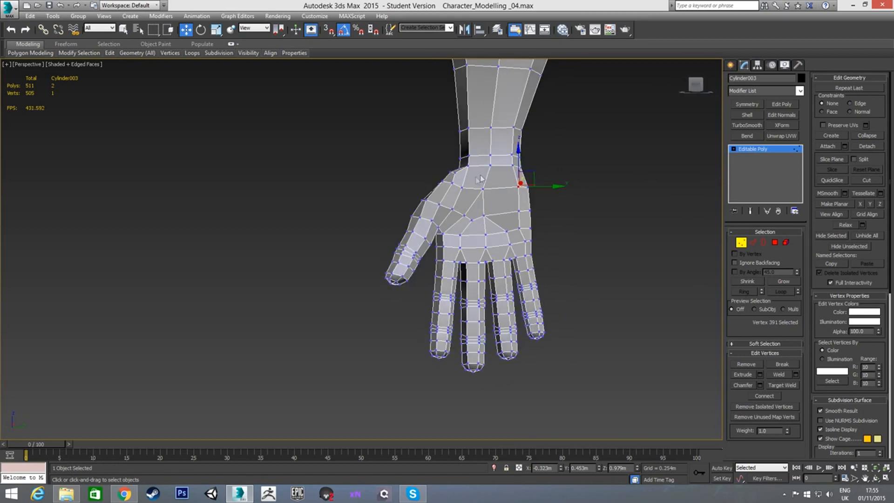
Step: Select two palm vertices beside the thumb base and move them about 0.003 m along X
alt+middle_drag(496, 183, 478, 232)
scroll(461, 189, up, 5)
click(460, 178)
alt+middle_drag(460, 179, 456, 201)
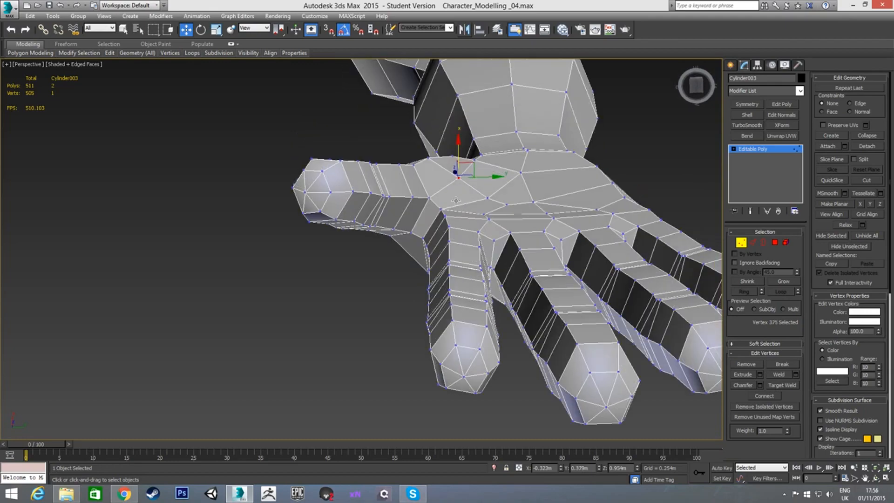
ctrl+click(489, 198)
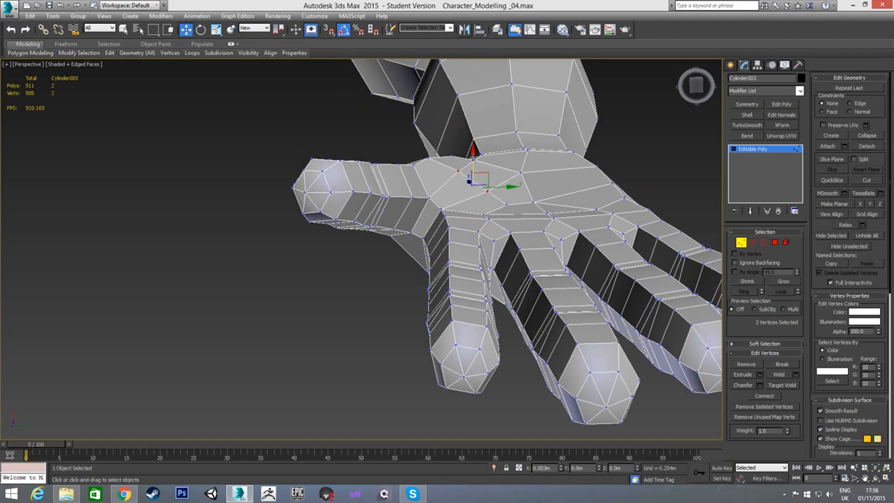
alt+middle_drag(472, 164, 499, 303)
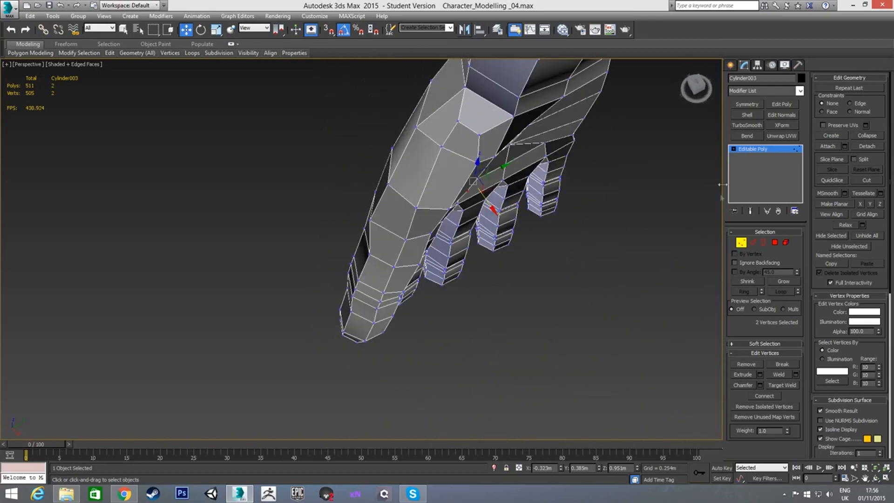
Step: Exit vertex editing and apply a TurboSmooth modifier with 1 iteration to the arm
click(741, 243)
click(747, 125)
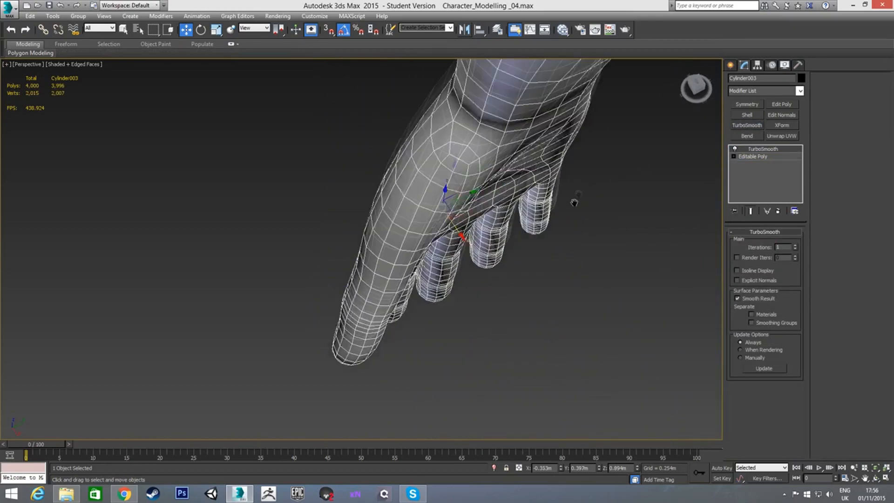
Step: Examine the smoothed wrist, thumb and palm from all sides for pinching and uneven edge flow
scroll(526, 248, up, 5)
alt+middle_drag(527, 249, 501, 283)
scroll(531, 230, down, 3)
alt+middle_drag(492, 243, 422, 261)
mouse_move(479, 268)
alt+middle_down()
mouse_move(332, 267)
mouse_move(403, 274)
mouse_move(338, 266)
mouse_move(446, 303)
mouse_move(448, 315)
mouse_move(525, 305)
mouse_move(513, 314)
mouse_move(535, 312)
mouse_move(466, 317)
mouse_move(453, 288)
alt+middle_up()
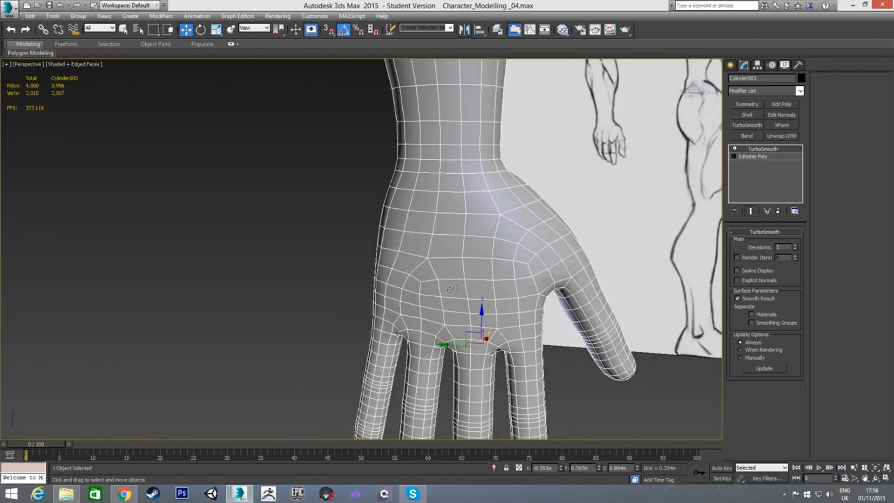
alt+middle_drag(376, 270, 471, 302)
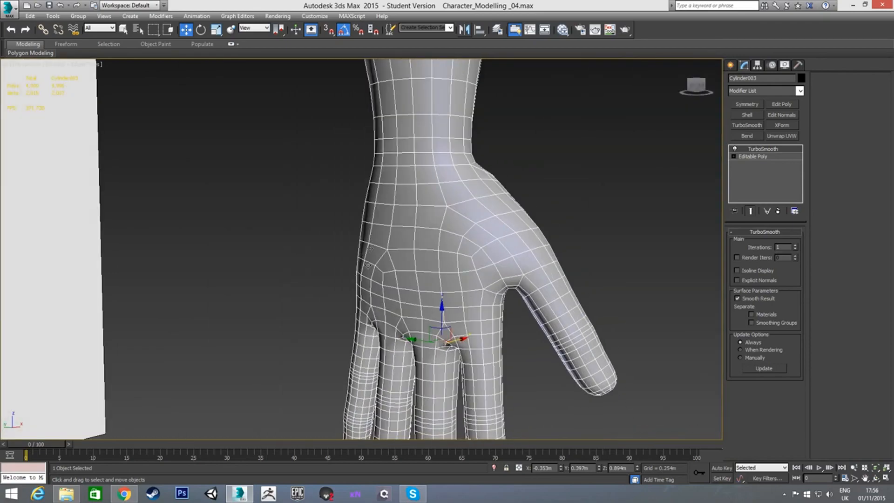
alt+middle_drag(436, 310, 304, 256)
scroll(294, 259, up, 2)
scroll(466, 220, up, 5)
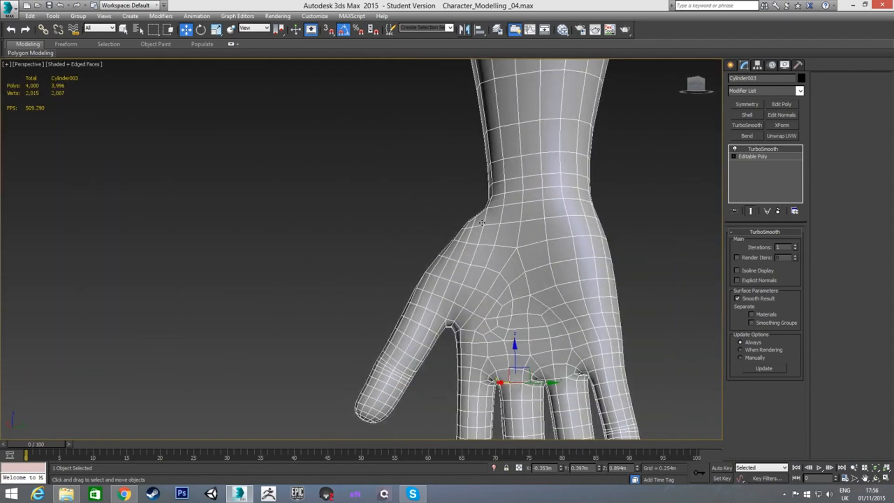
Step: Examine the smoothed palm and wrist, the open upper-arm end and the whole arm between the reference planes
alt+middle_drag(482, 224, 502, 250)
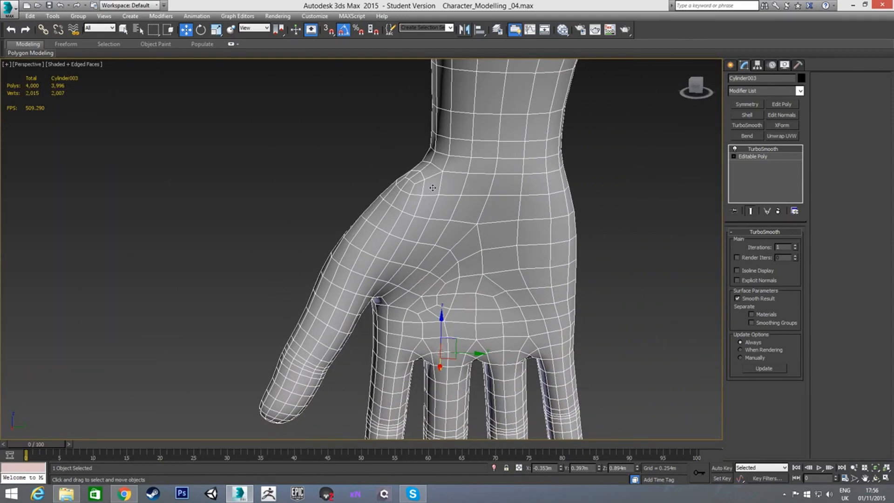
scroll(460, 217, down, 4)
middle_drag(474, 190, 472, 232)
scroll(472, 232, down, 2)
scroll(494, 195, down, 2)
middle_drag(551, 97, 470, 205)
alt+middle_drag(474, 179, 344, 197)
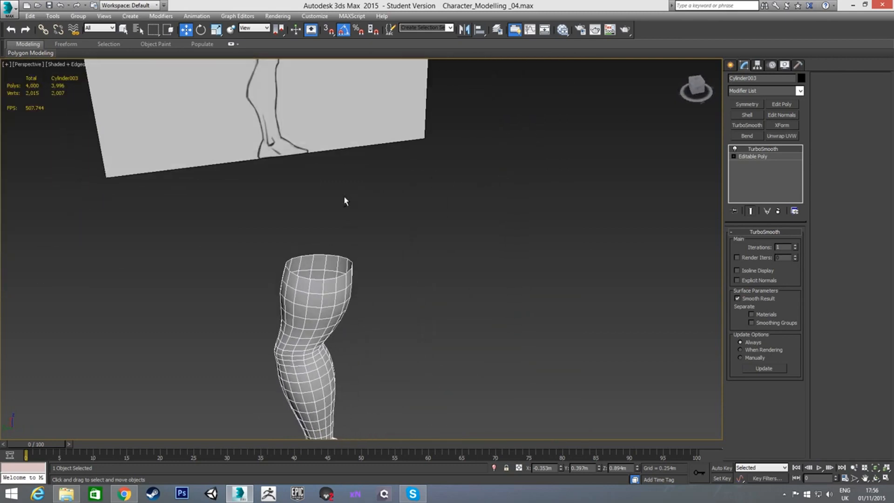
middle_drag(378, 307, 385, 214)
scroll(385, 214, down, 4)
mouse_move(443, 241)
alt+middle_down()
mouse_move(494, 284)
mouse_move(450, 262)
alt+middle_up()
scroll(450, 262, down, 4)
scroll(448, 262, up, 2)
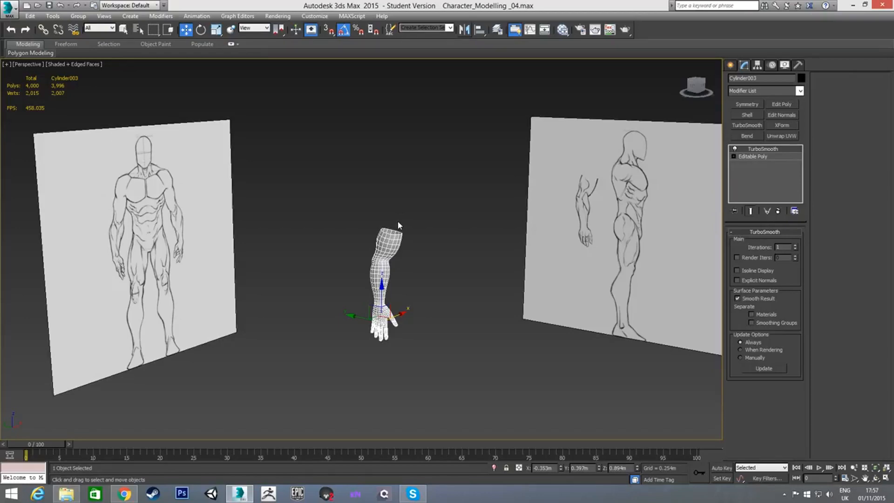
Step: Compare the smoothed arm's proportions with the front and side reference drawings, toggling its selection to view the mesh unselected and selected
click(426, 281)
middle_drag(433, 280, 436, 264)
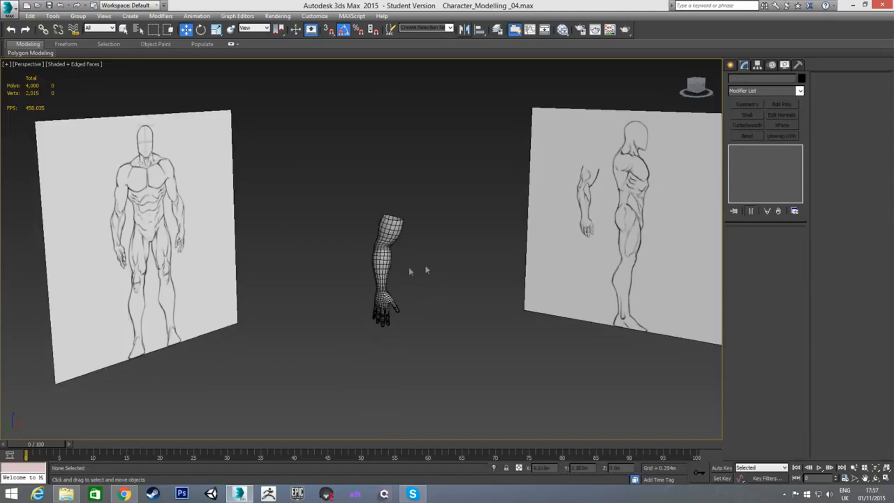
click(378, 300)
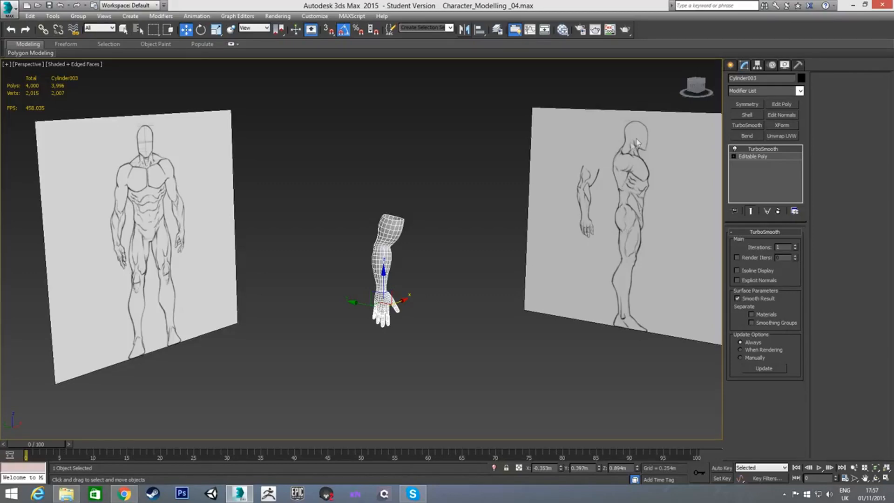
click(420, 267)
scroll(420, 267, up, 4)
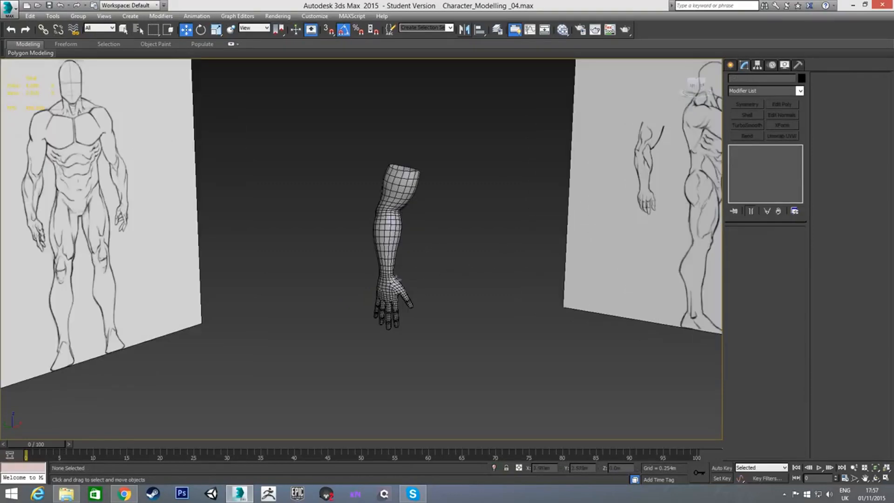
click(381, 259)
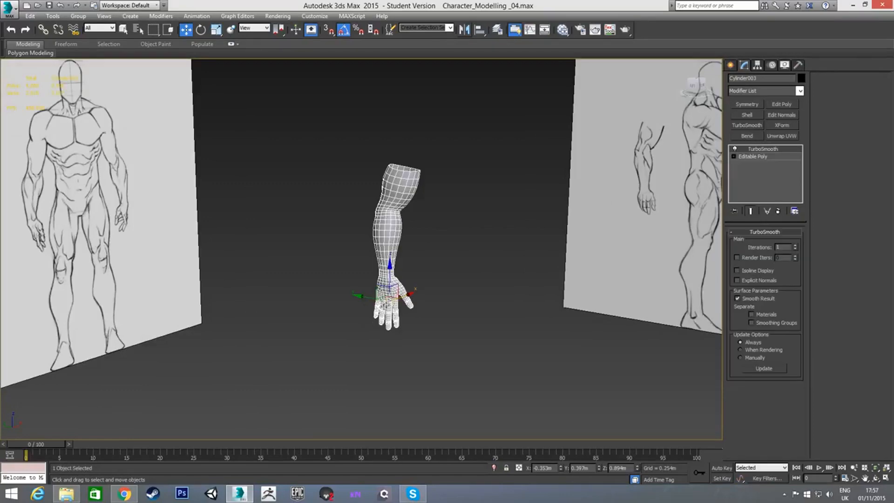
middle_drag(451, 251, 441, 275)
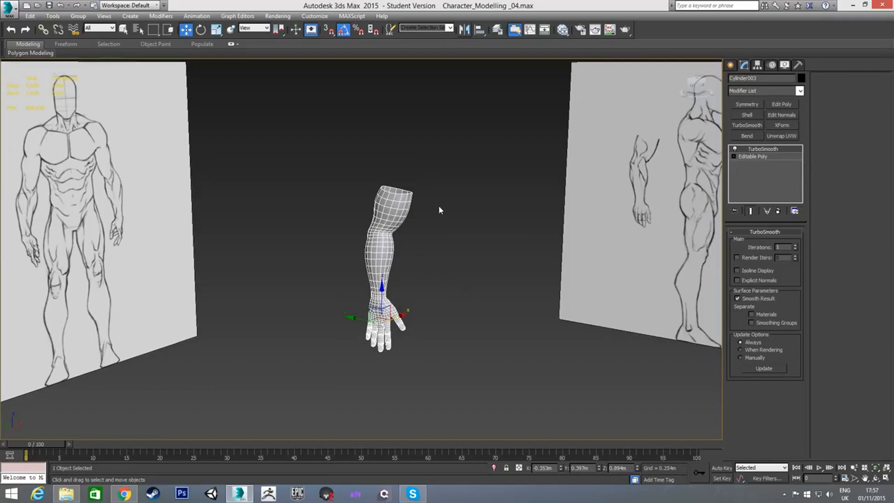
middle_drag(440, 210, 428, 214)
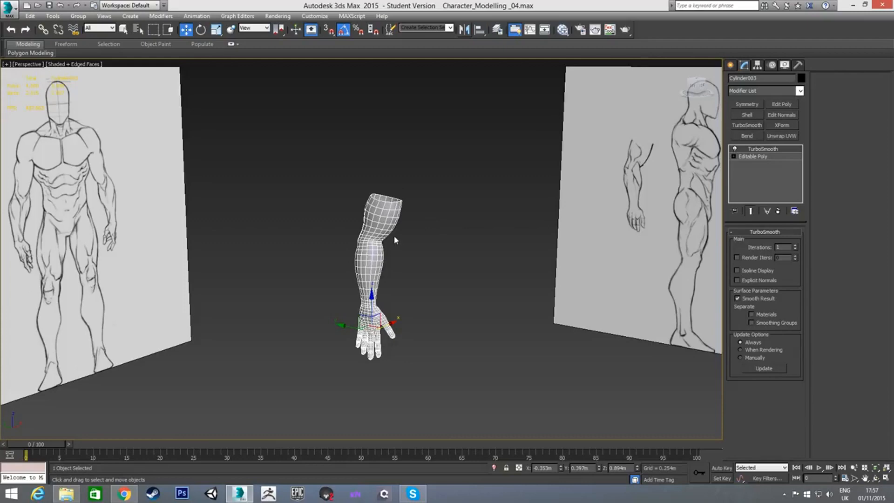